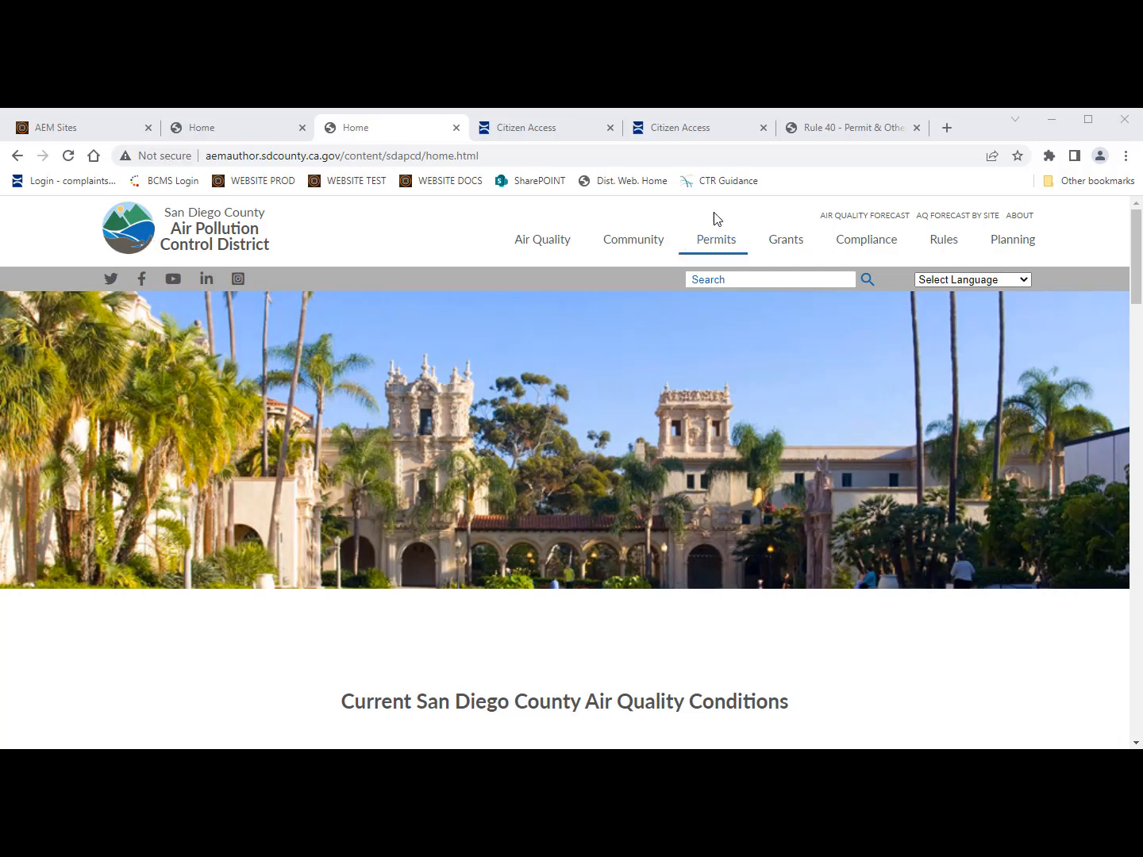
Step: Go from the Compliance section to the Asbestos Notification information page
click(864, 248)
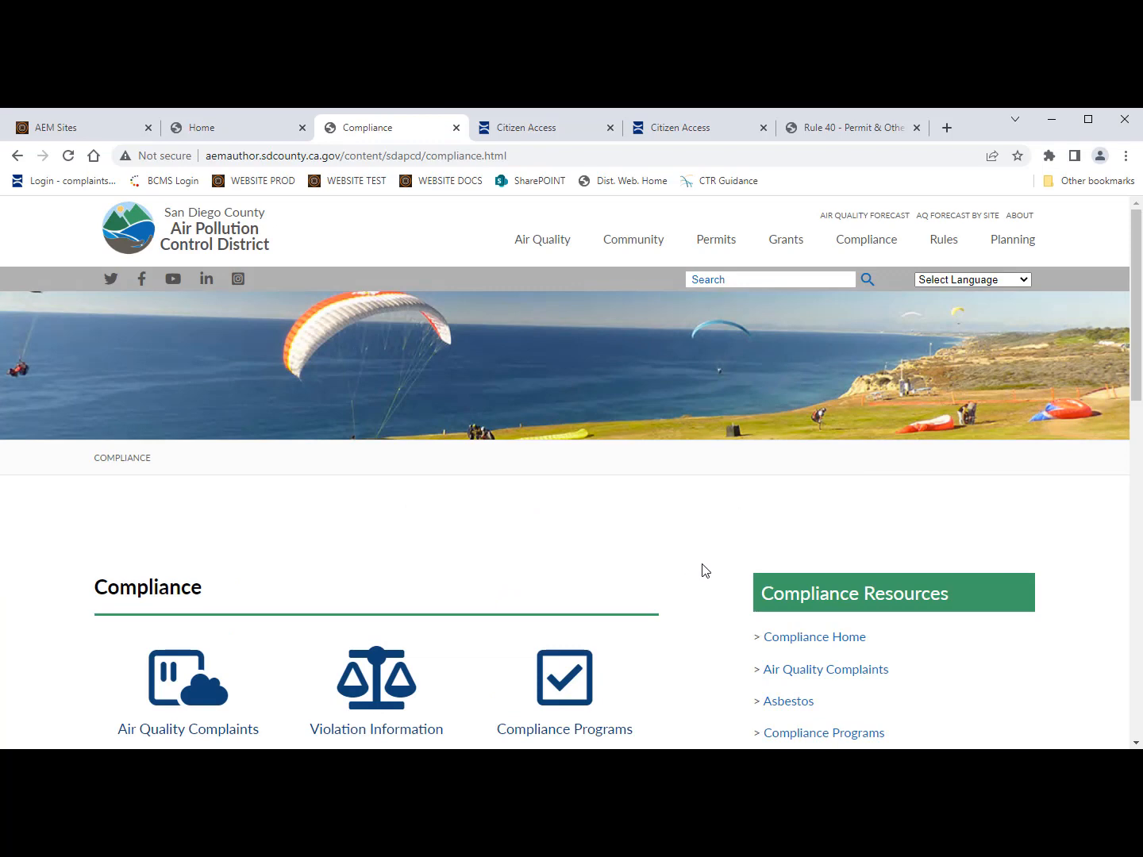
scroll(702, 570, down, 5)
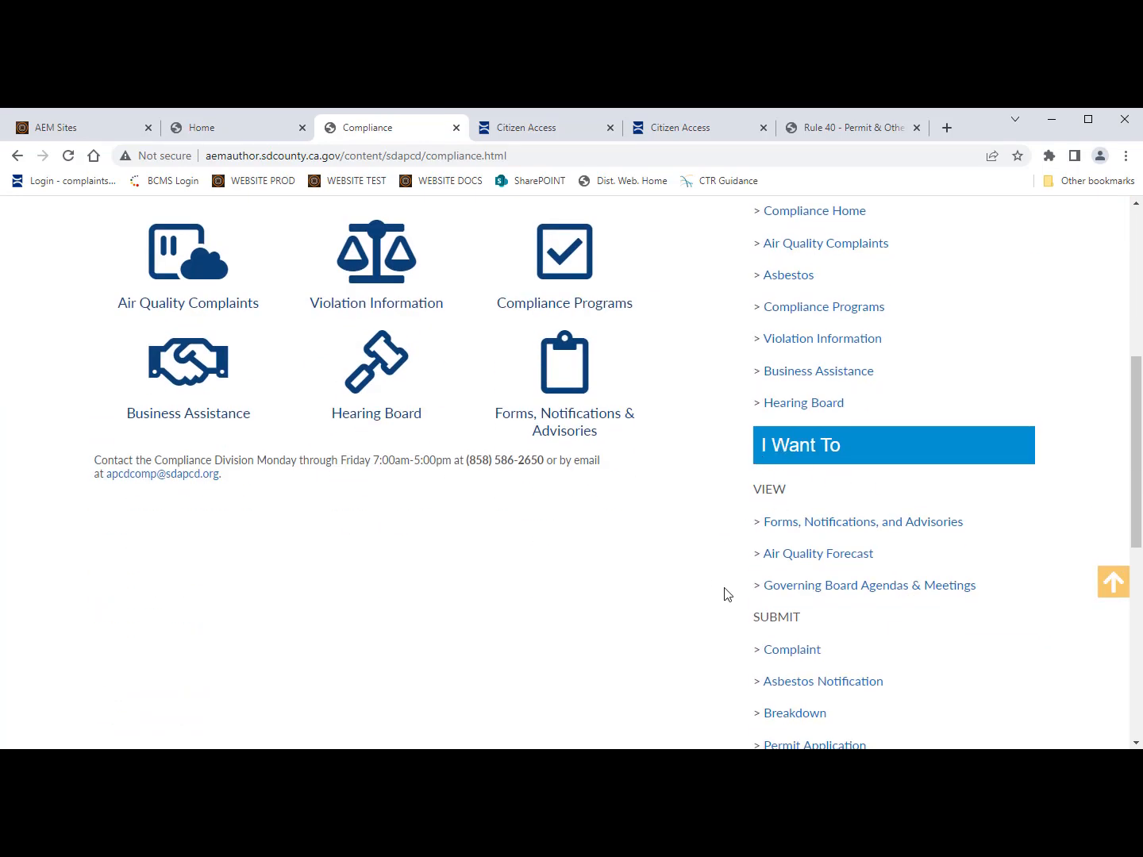
scroll(724, 594, down, 2)
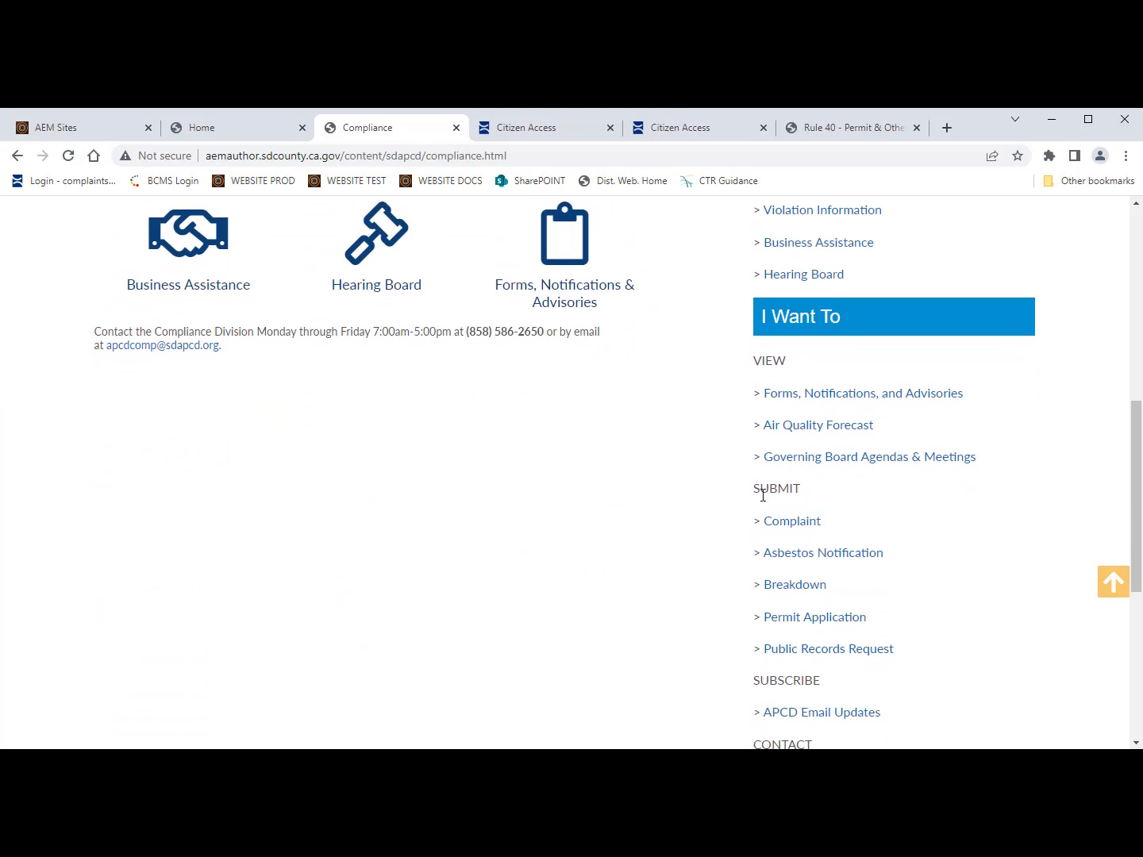
click(837, 558)
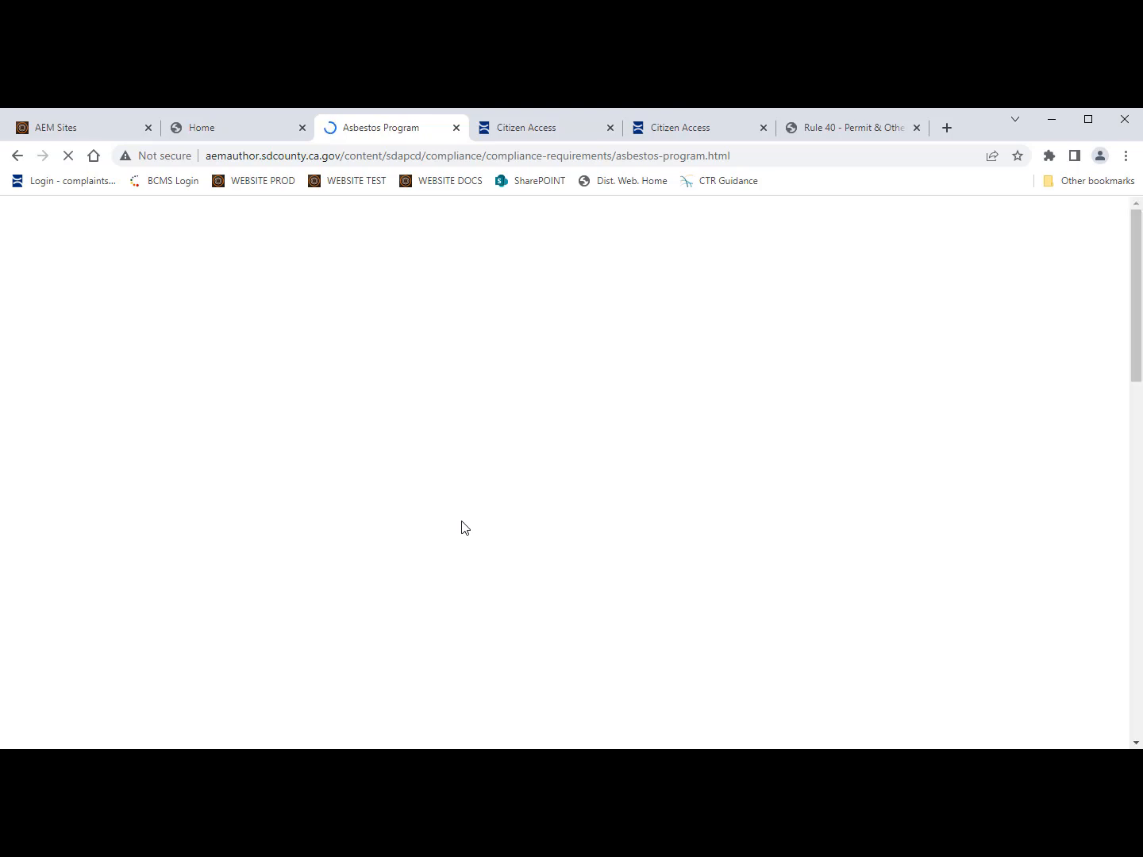
Step: Show the Submit a Notification section with its mail, e-mail and online options
scroll(395, 697, down, 2)
scroll(396, 697, down, 3)
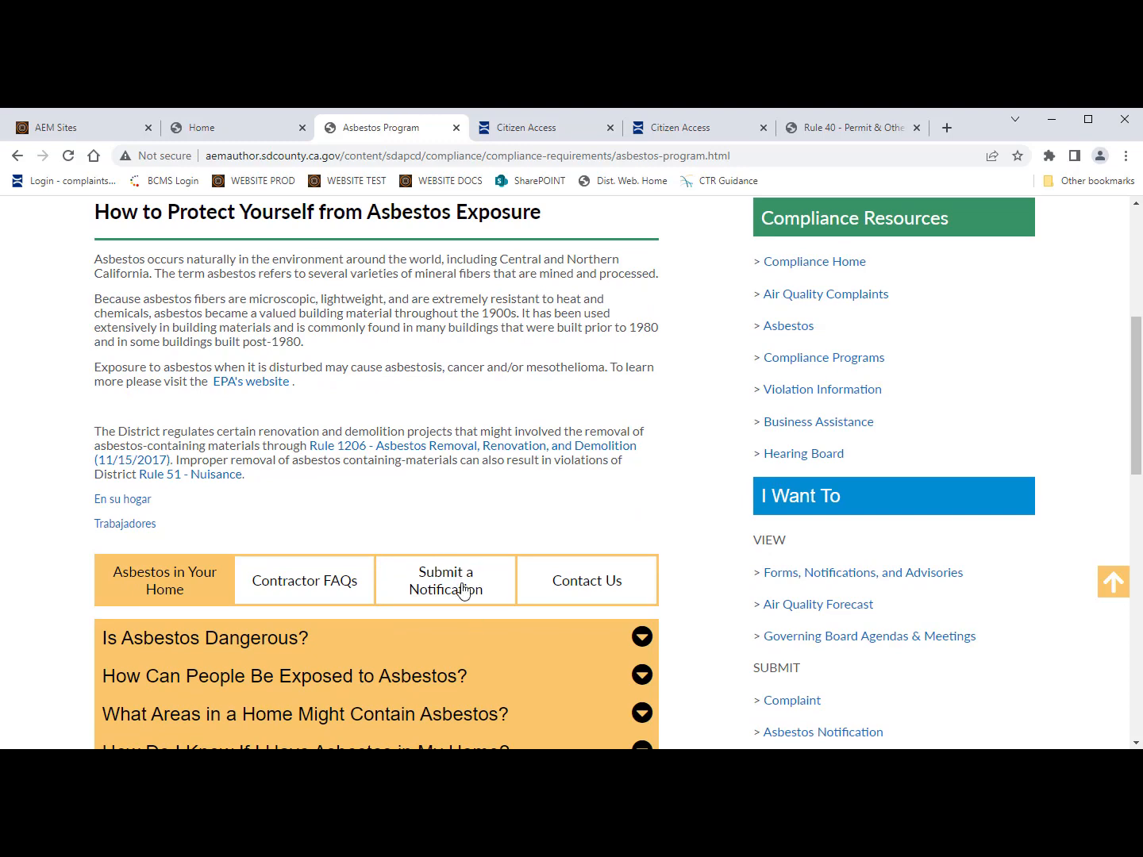
click(466, 588)
scroll(538, 658, down, 2)
scroll(538, 658, down, 2)
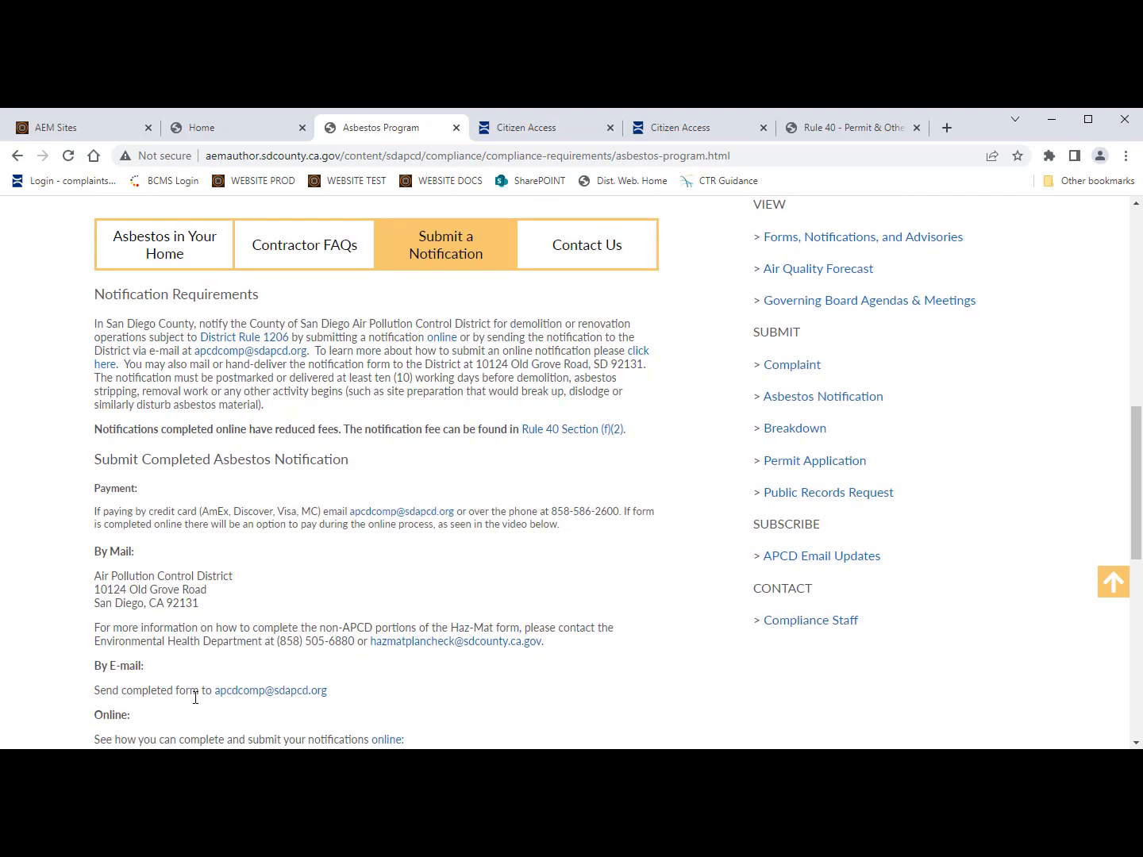
Step: Follow the 'online' link and confirm leaving APCD for the Citizen Access portal
click(386, 740)
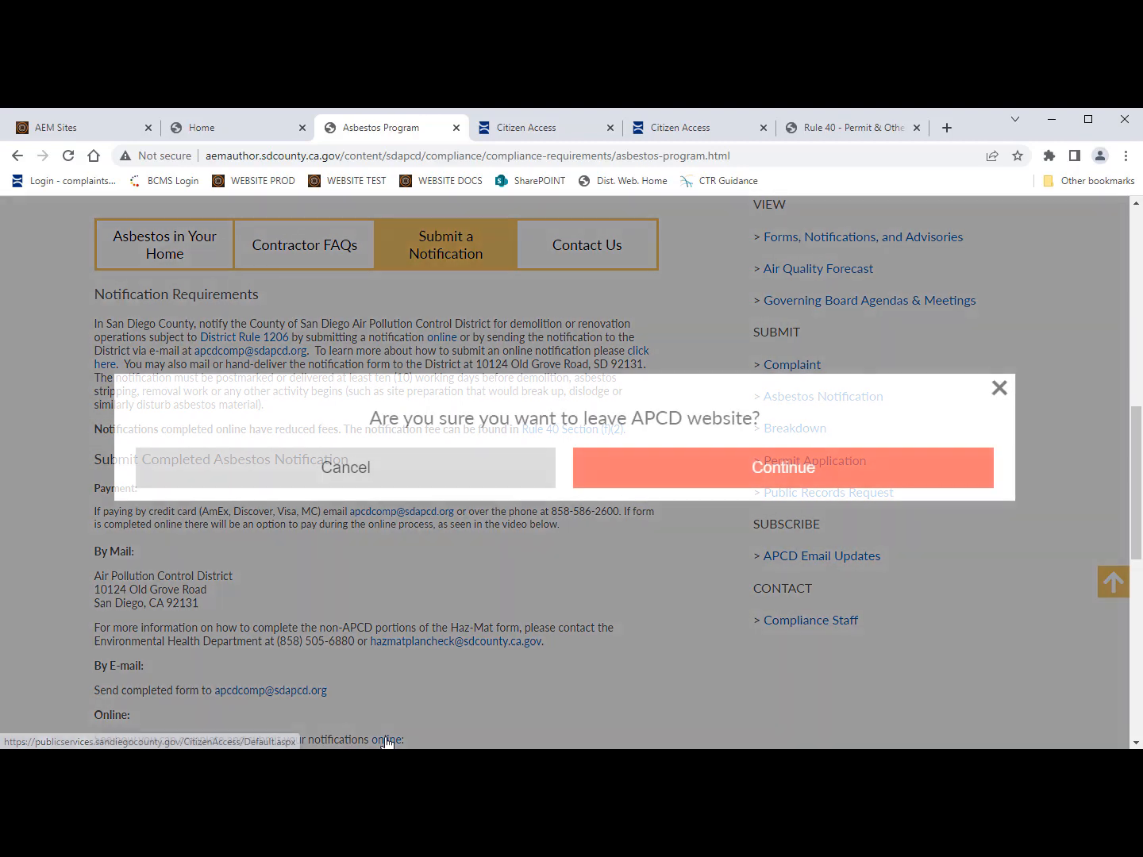
click(697, 469)
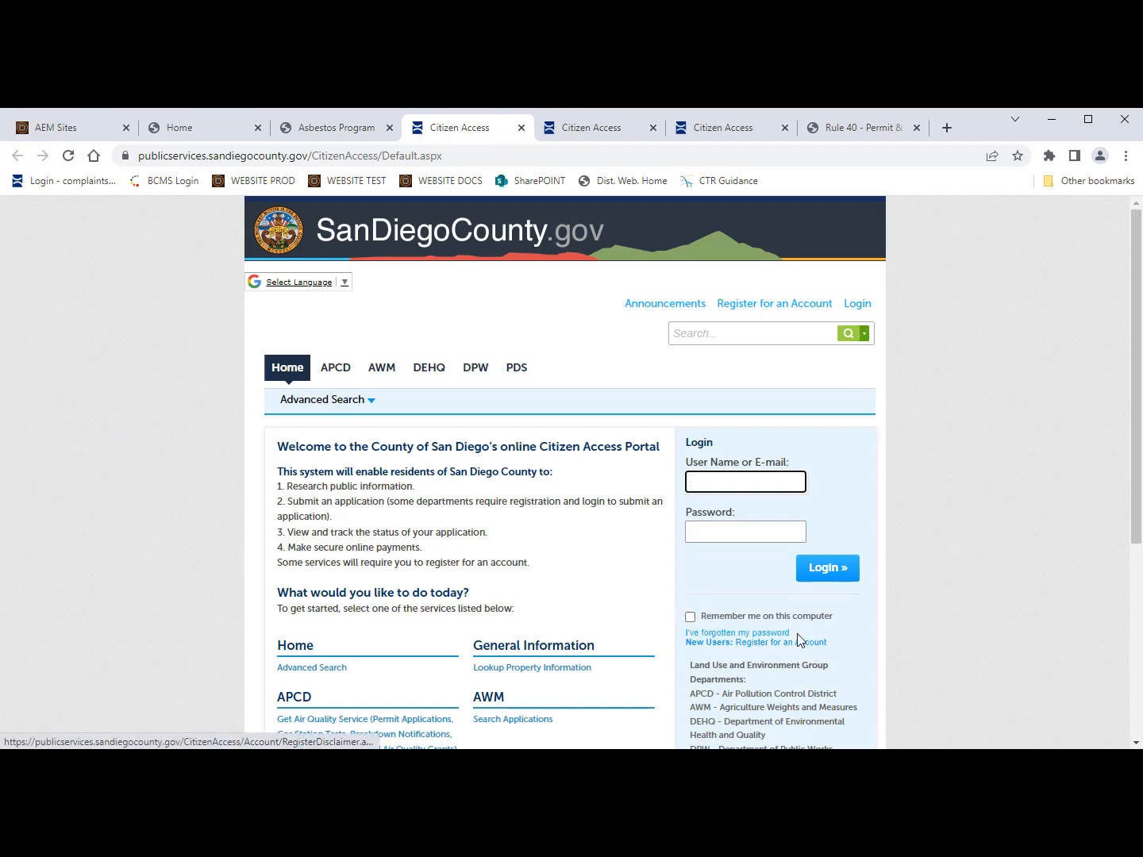
Step: Log in to Citizen Access with the account's e-mail and password
click(703, 487)
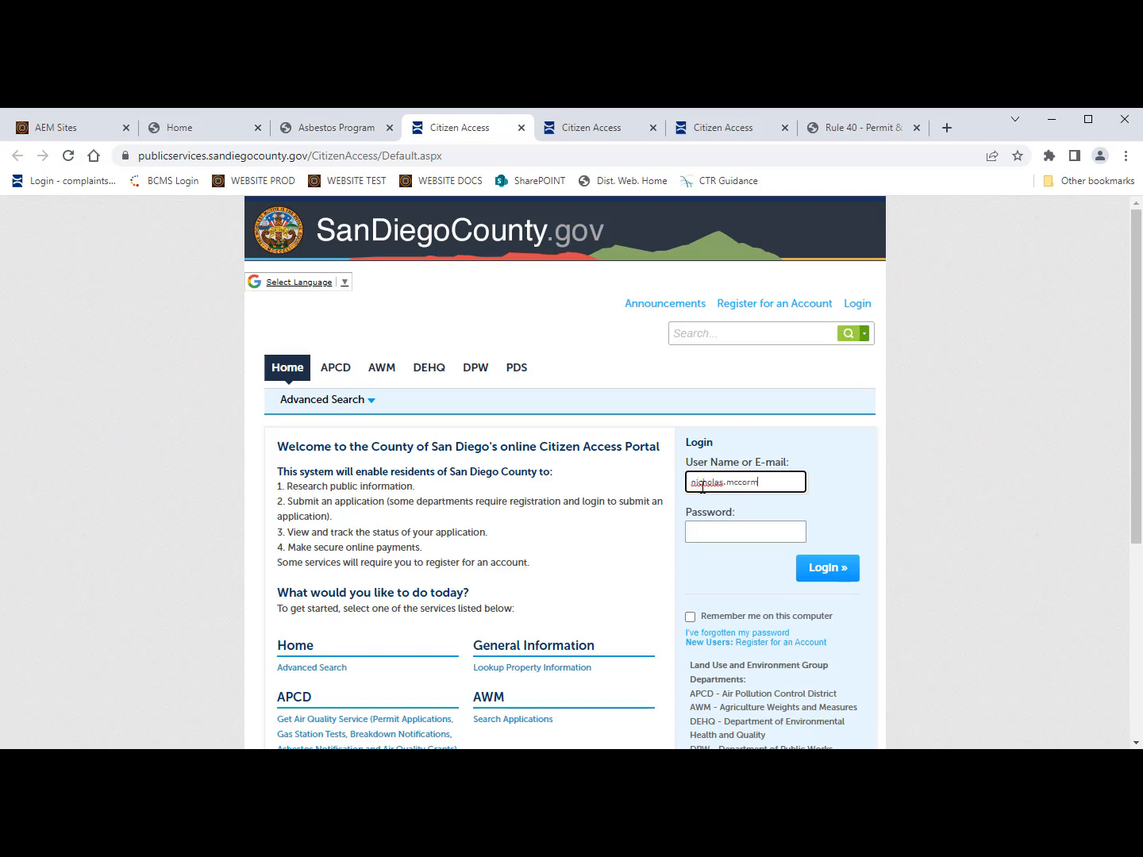
click(716, 530)
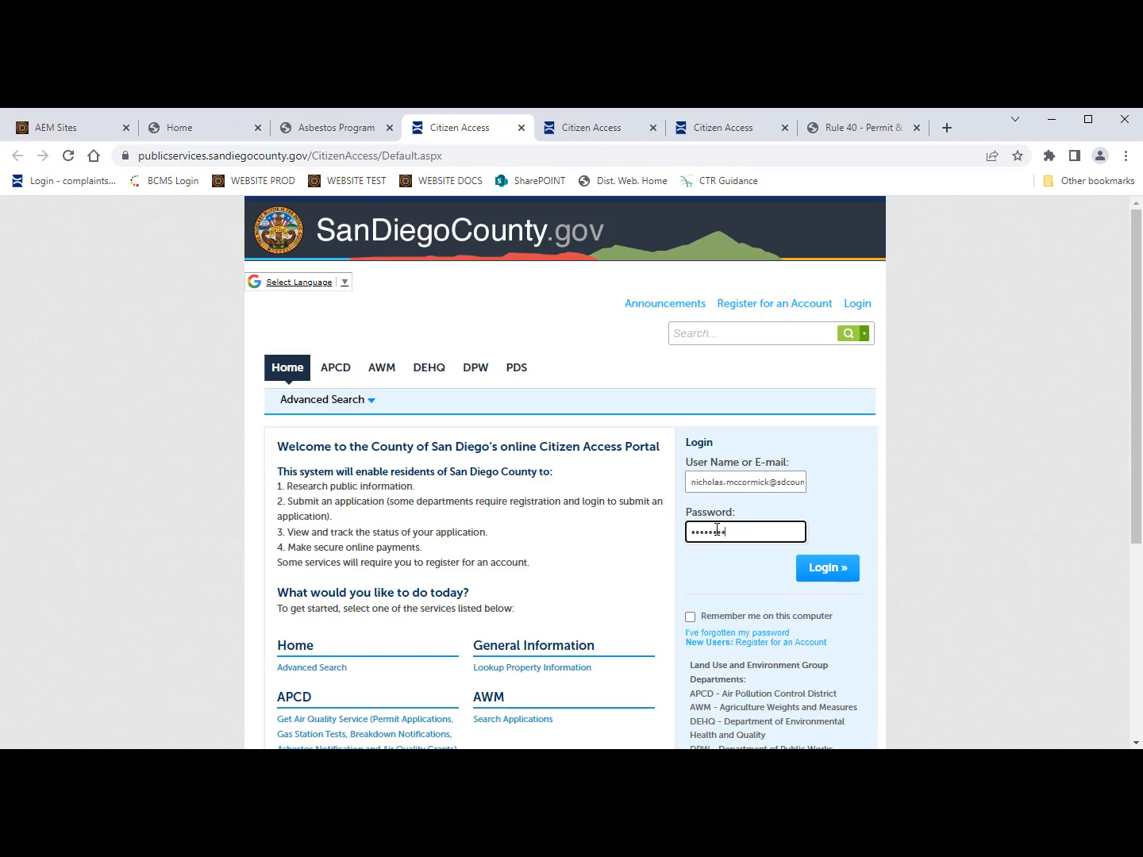
click(817, 567)
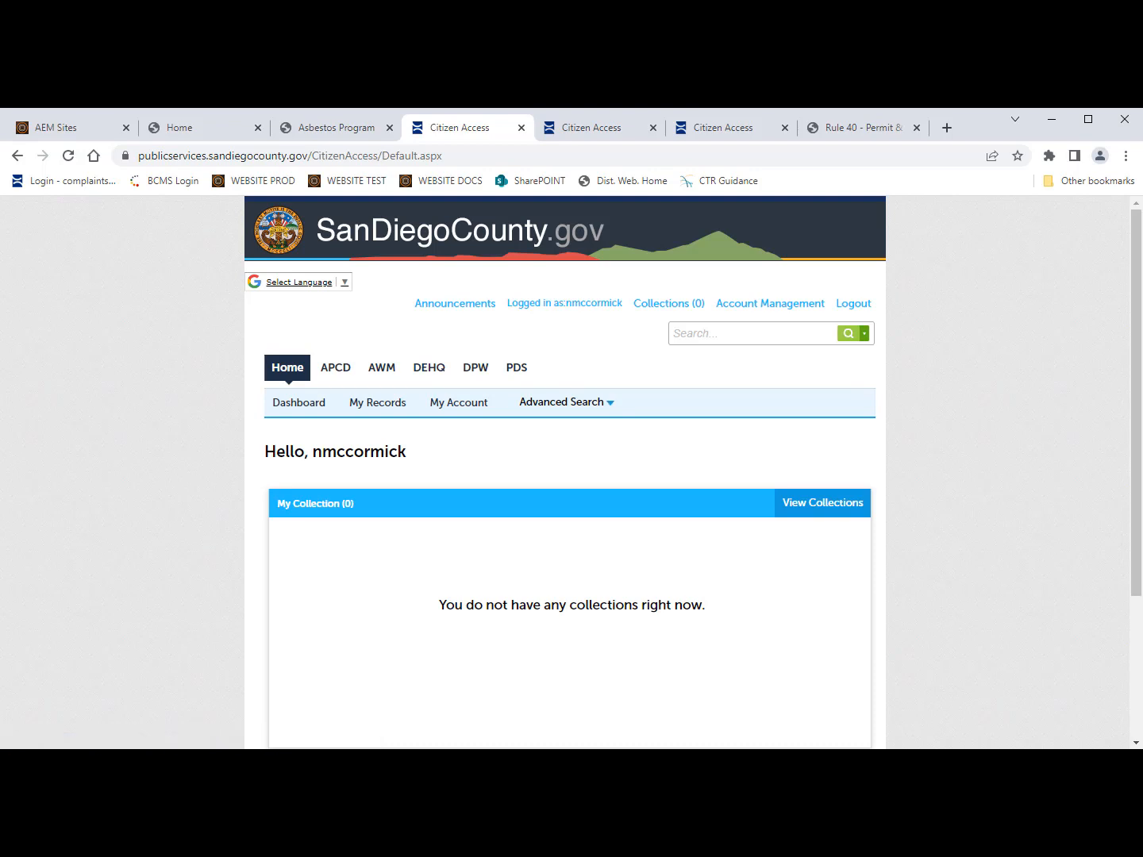
Step: Open the APCD section with its Records list and Search APCD Records form
click(331, 376)
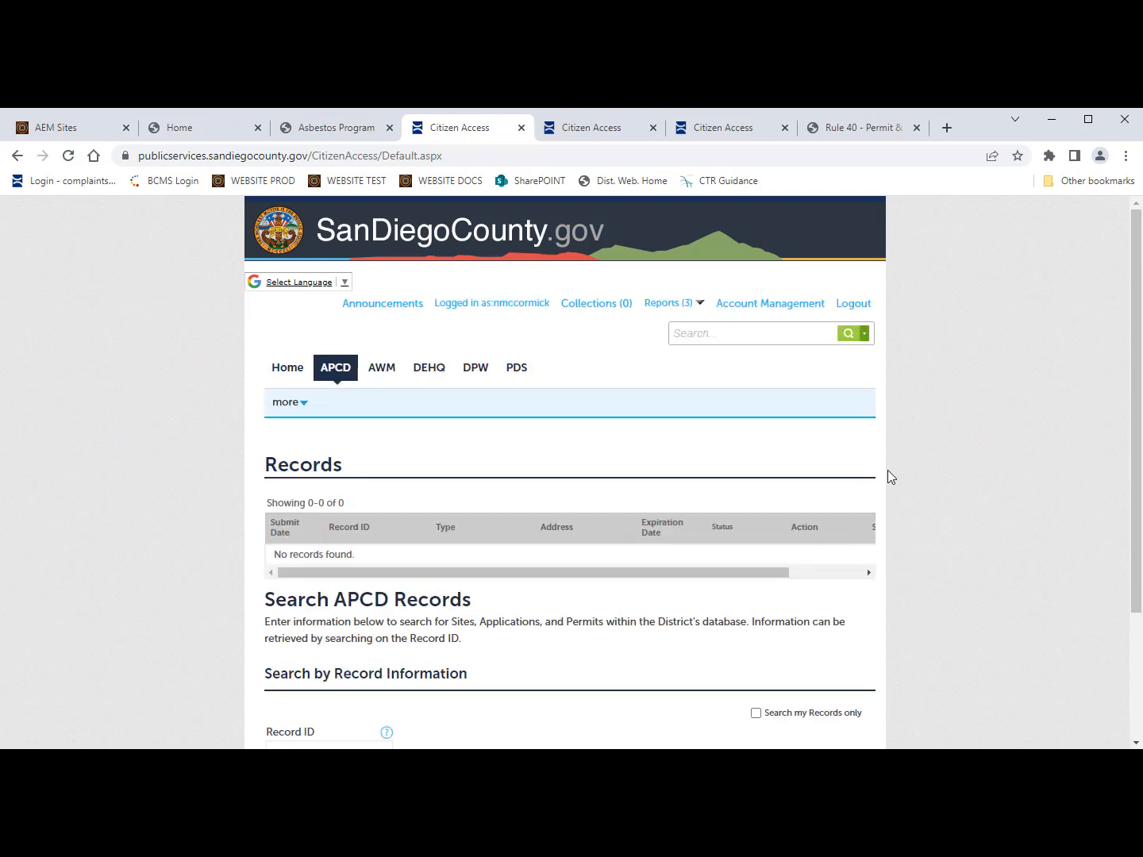
scroll(827, 539, down, 1)
scroll(873, 556, up, 1)
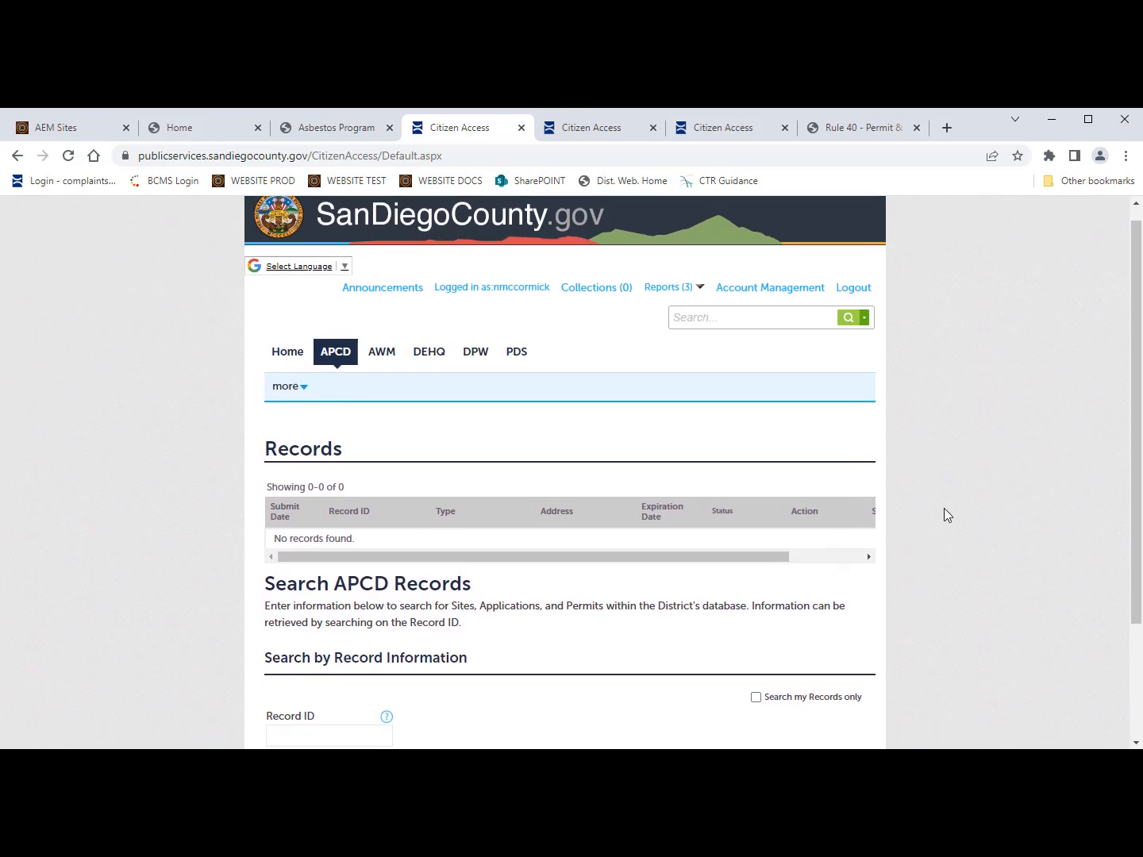
scroll(761, 373, up, 1)
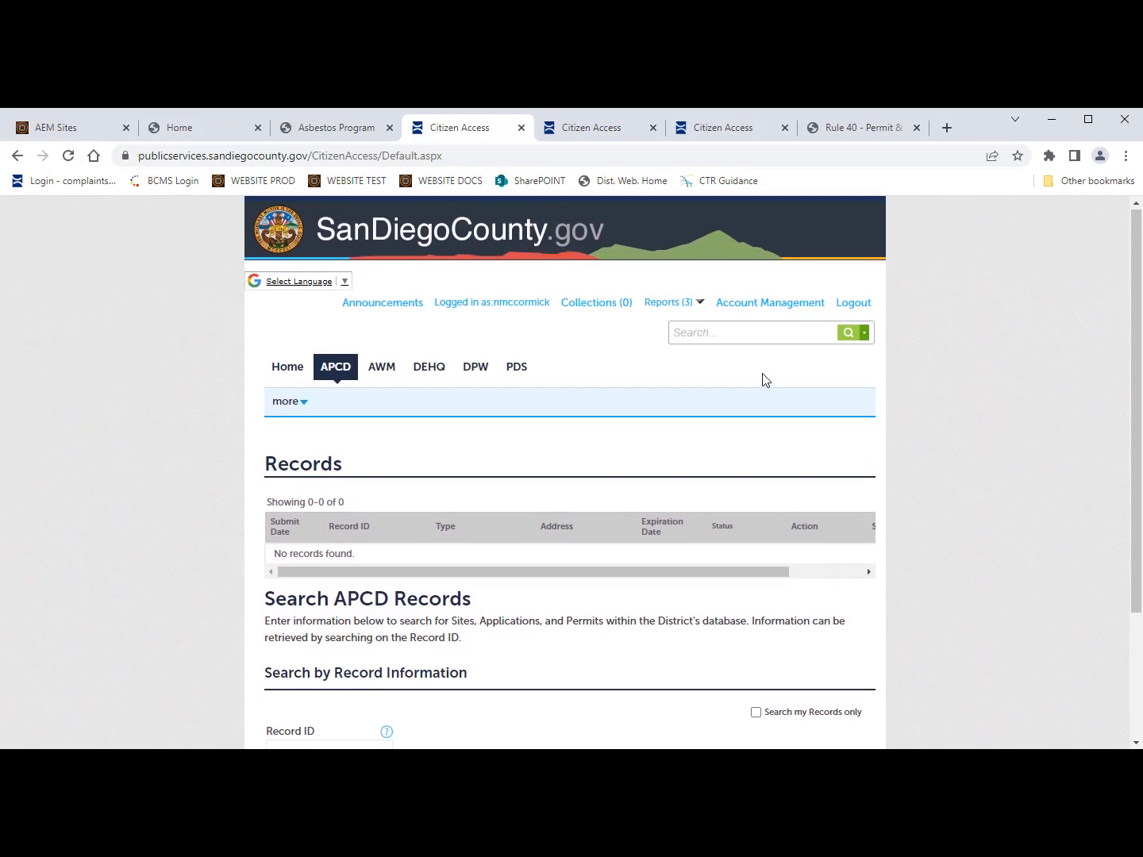
Step: Review login, license, contact and trust account details on Manage Your Account
click(758, 307)
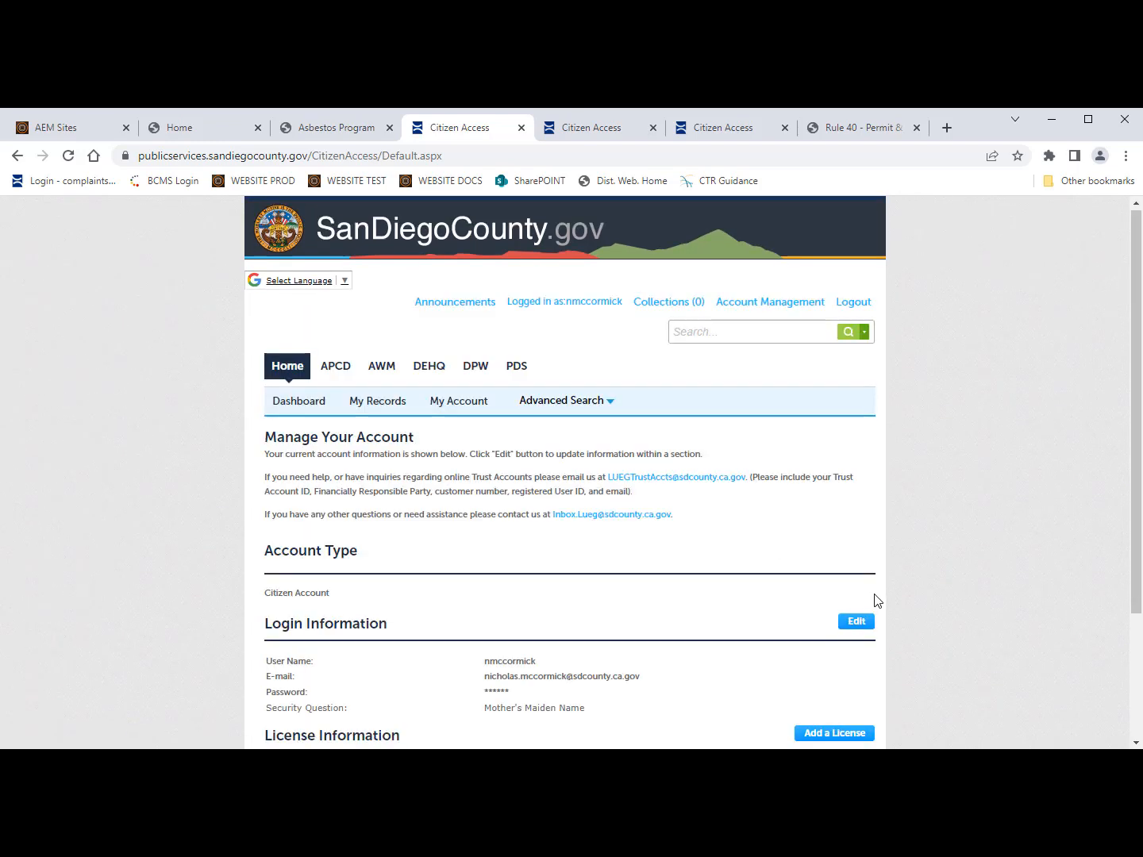
scroll(796, 571, down, 1)
scroll(797, 576, down, 1)
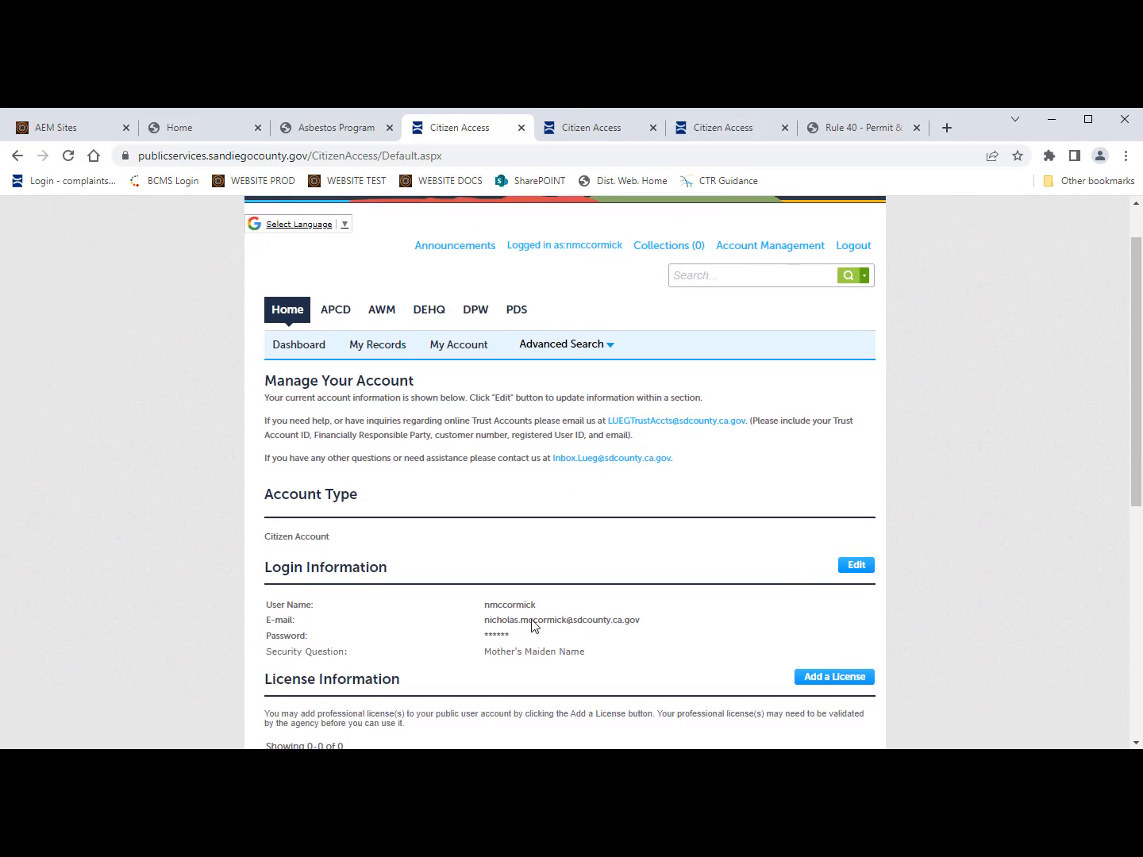
scroll(533, 626, down, 3)
scroll(531, 626, down, 5)
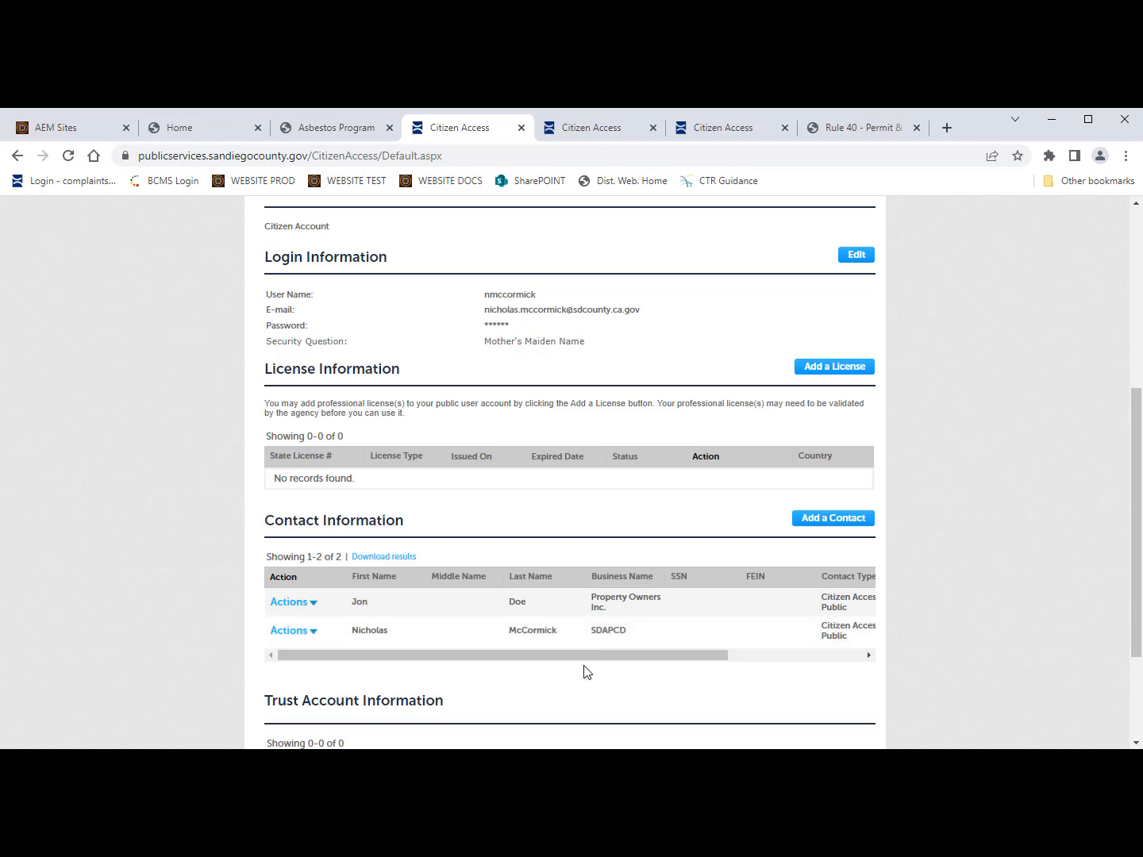
scroll(584, 670, down, 2)
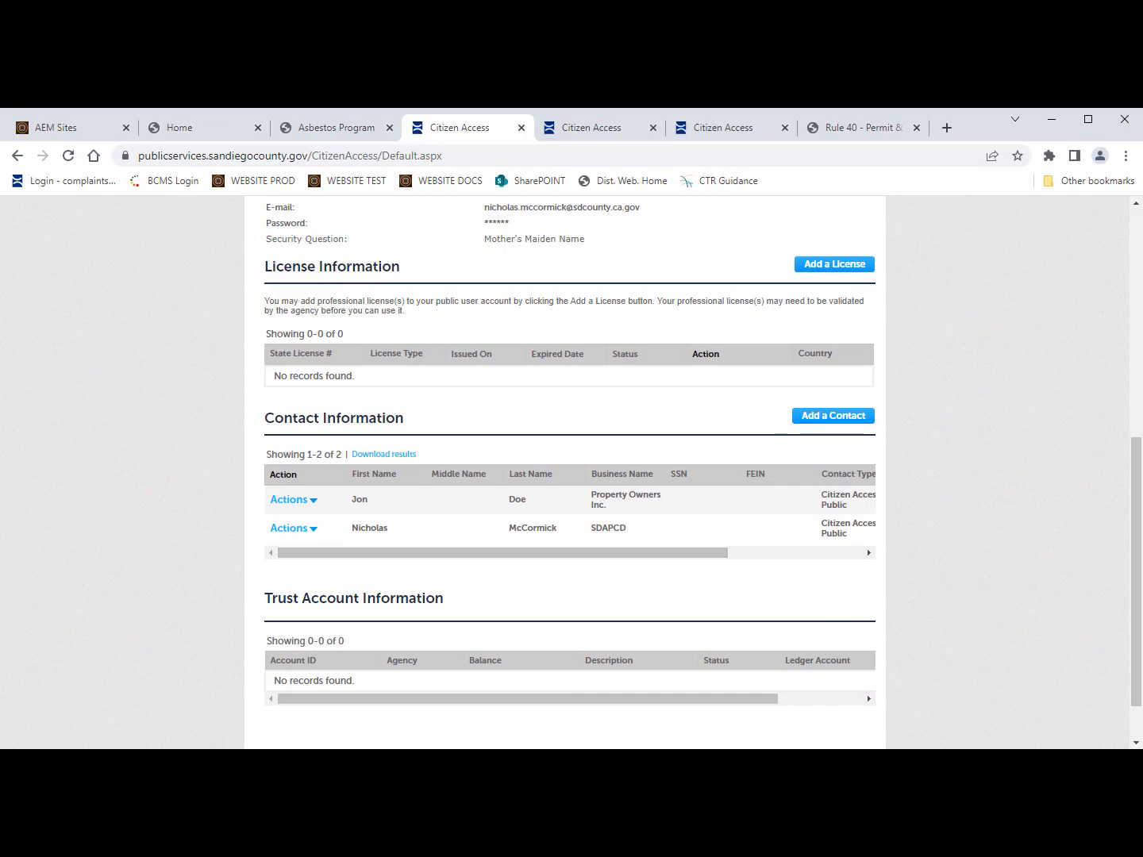
scroll(806, 508, down, 1)
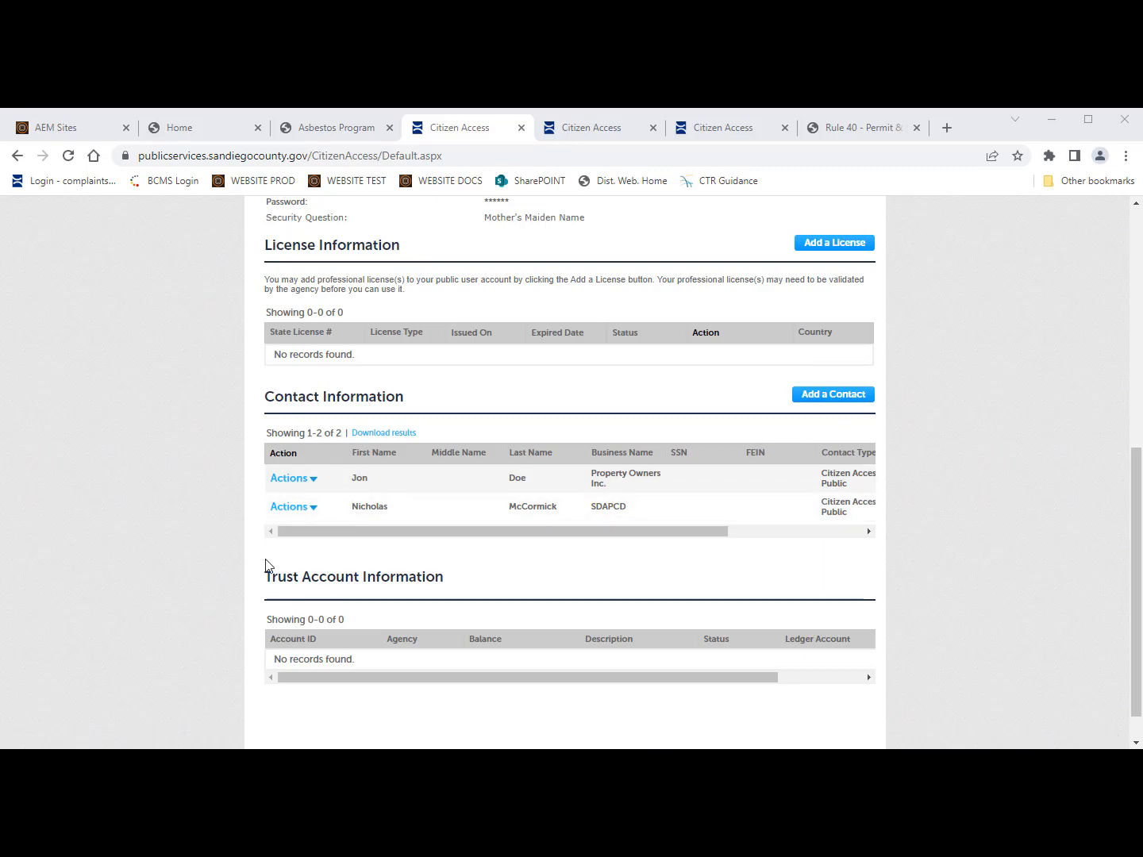
scroll(268, 604, up, 4)
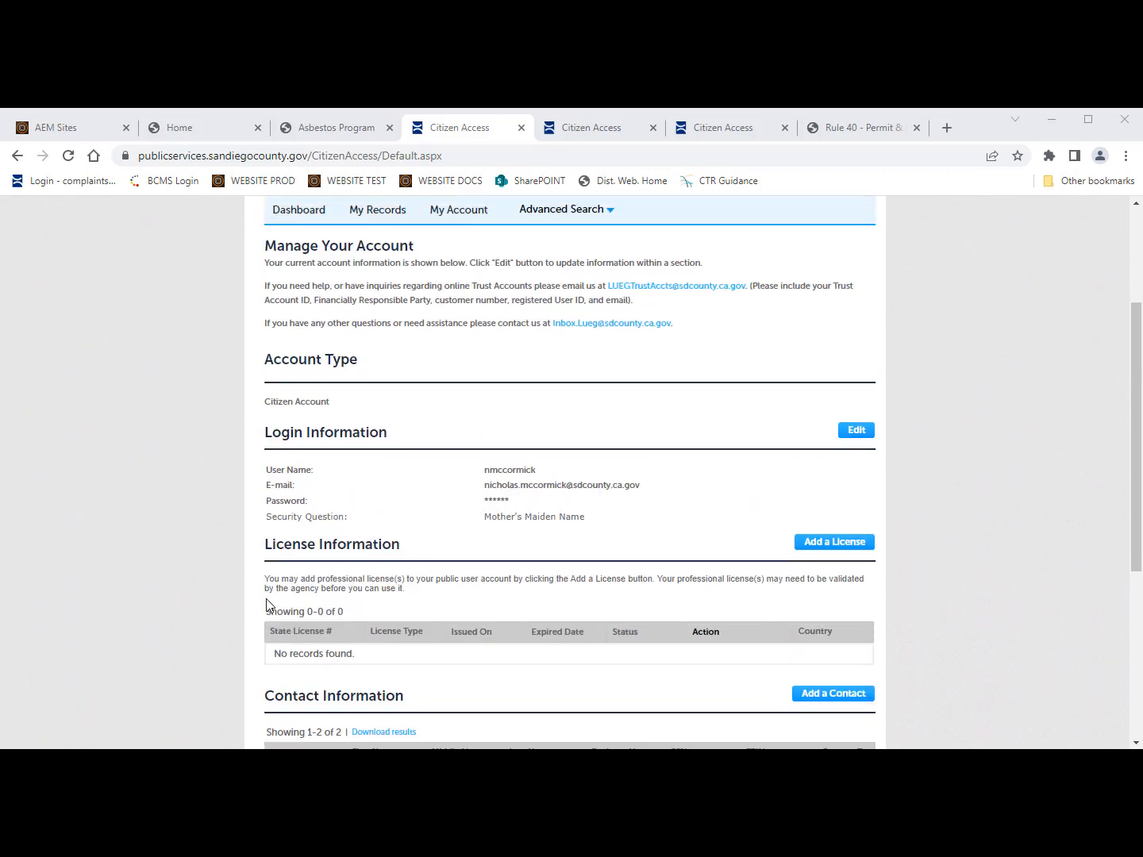
scroll(268, 604, up, 3)
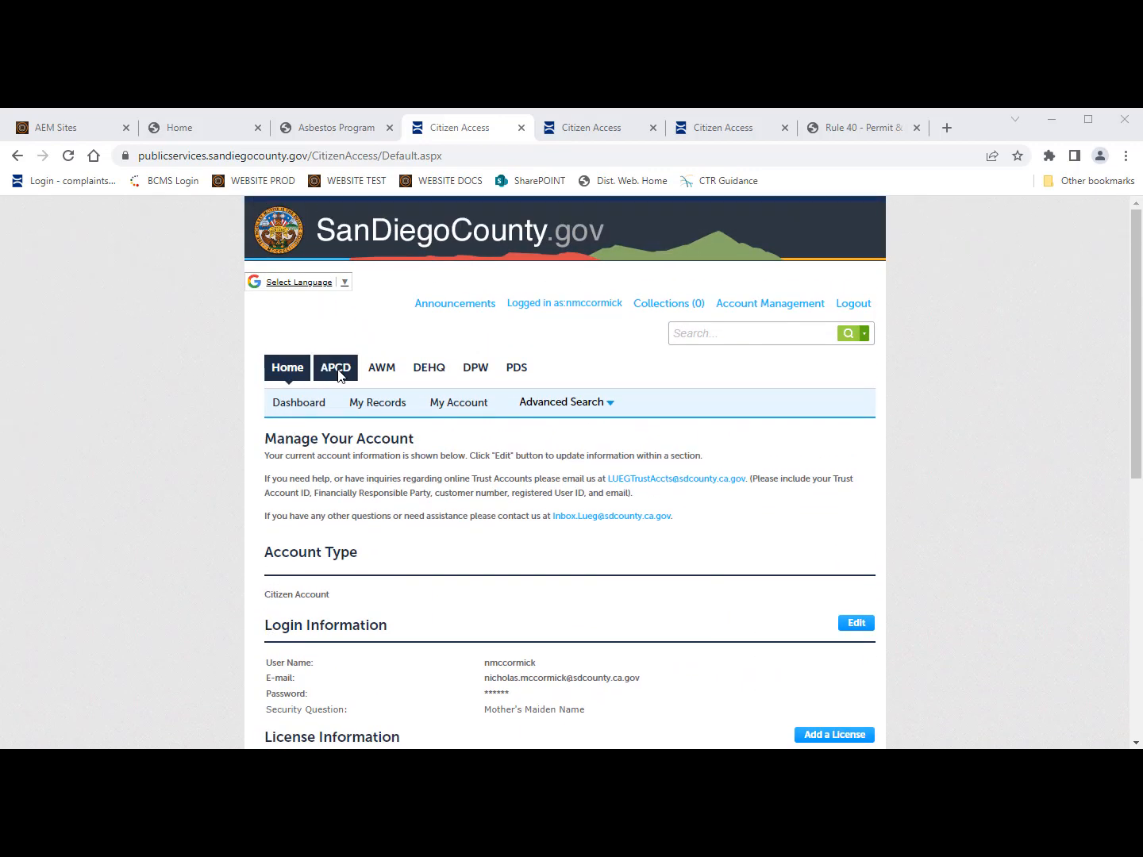
Step: Start a new APCD air quality service application from the APCD section
click(340, 371)
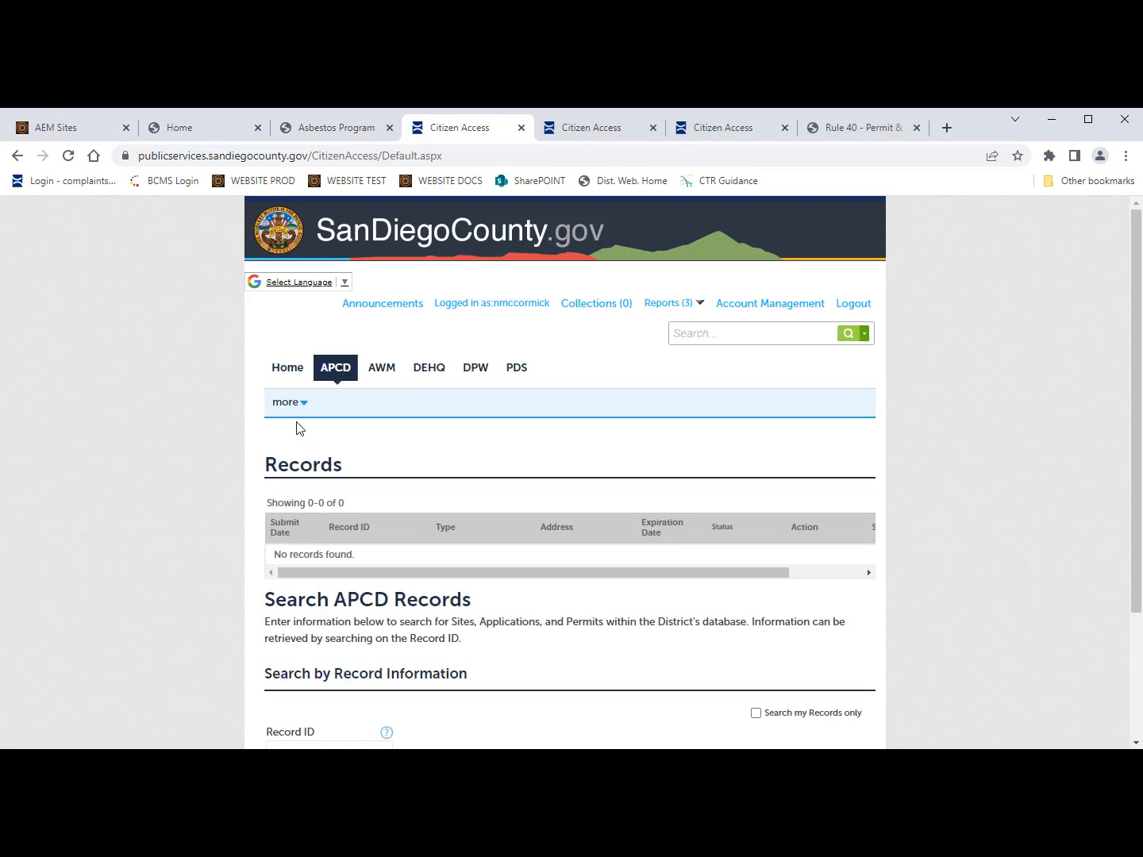
click(288, 403)
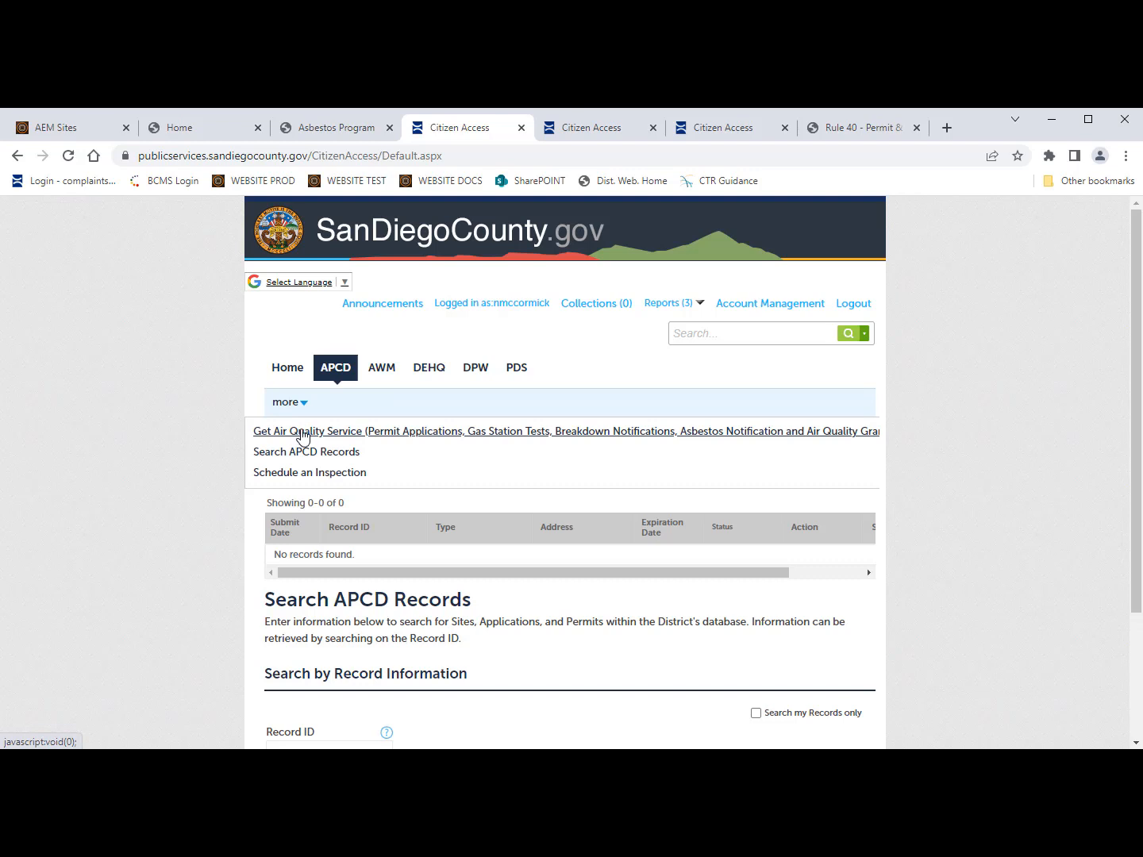
click(301, 435)
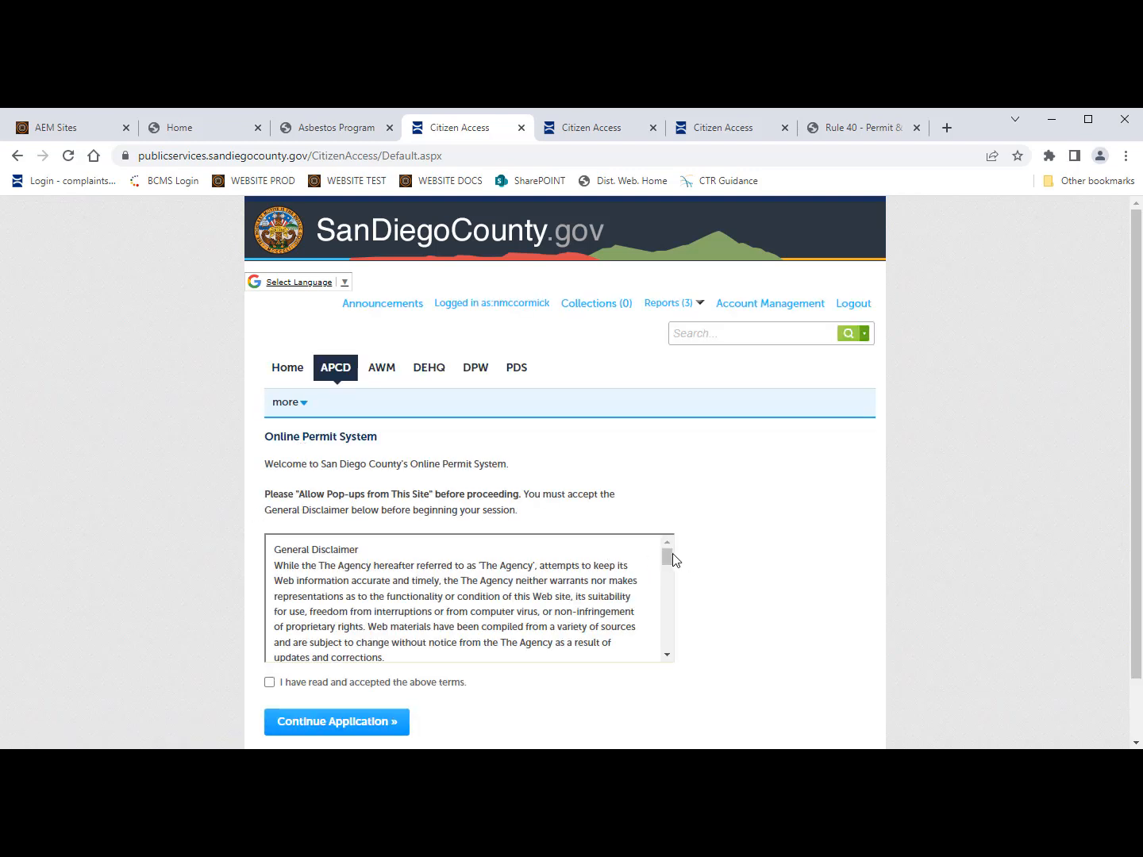
Step: Accept the general disclaimer and reach the APCD application type list
drag(670, 556, 653, 654)
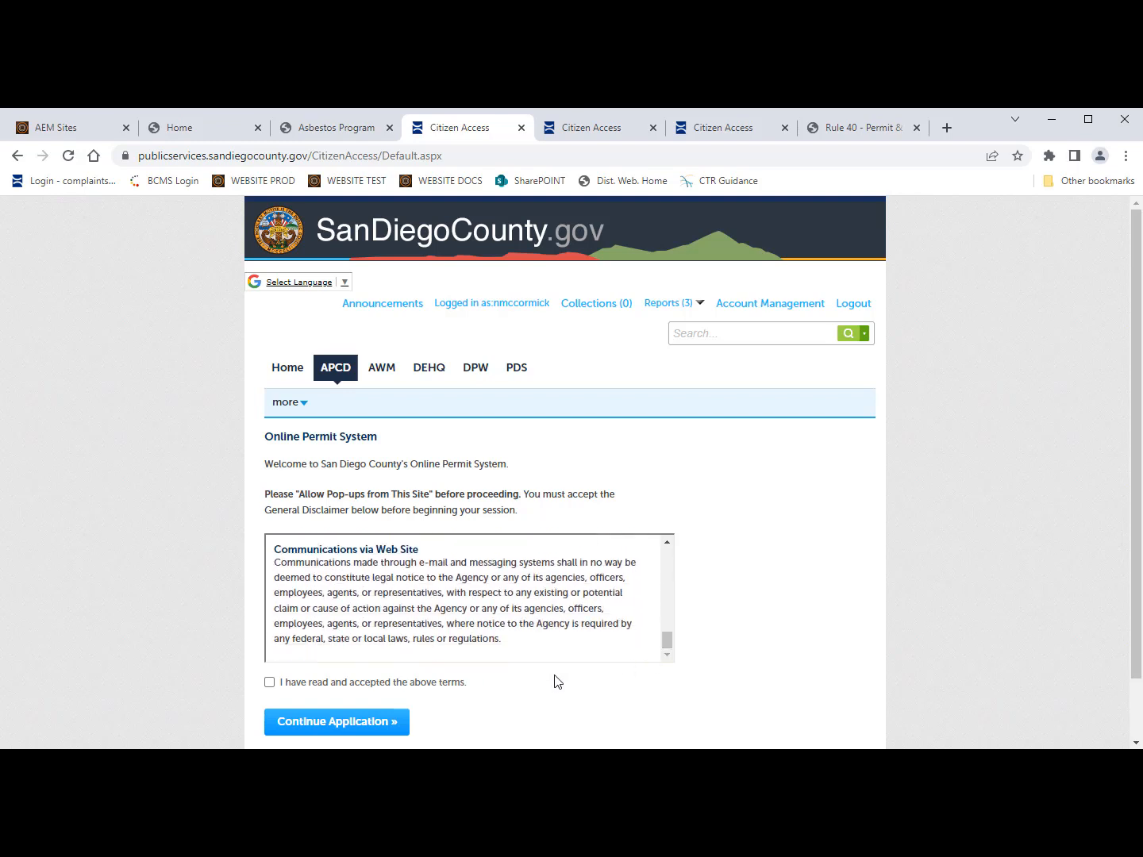
scroll(555, 681, down, 2)
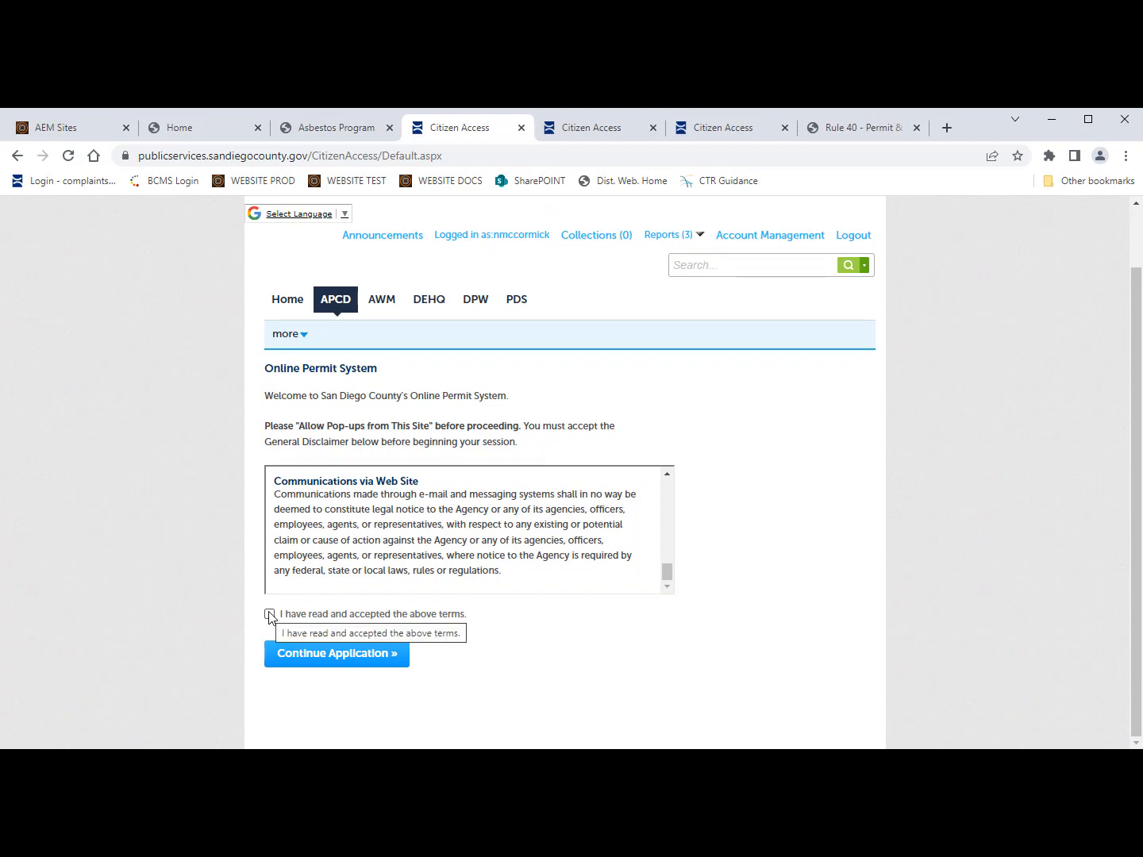
click(270, 614)
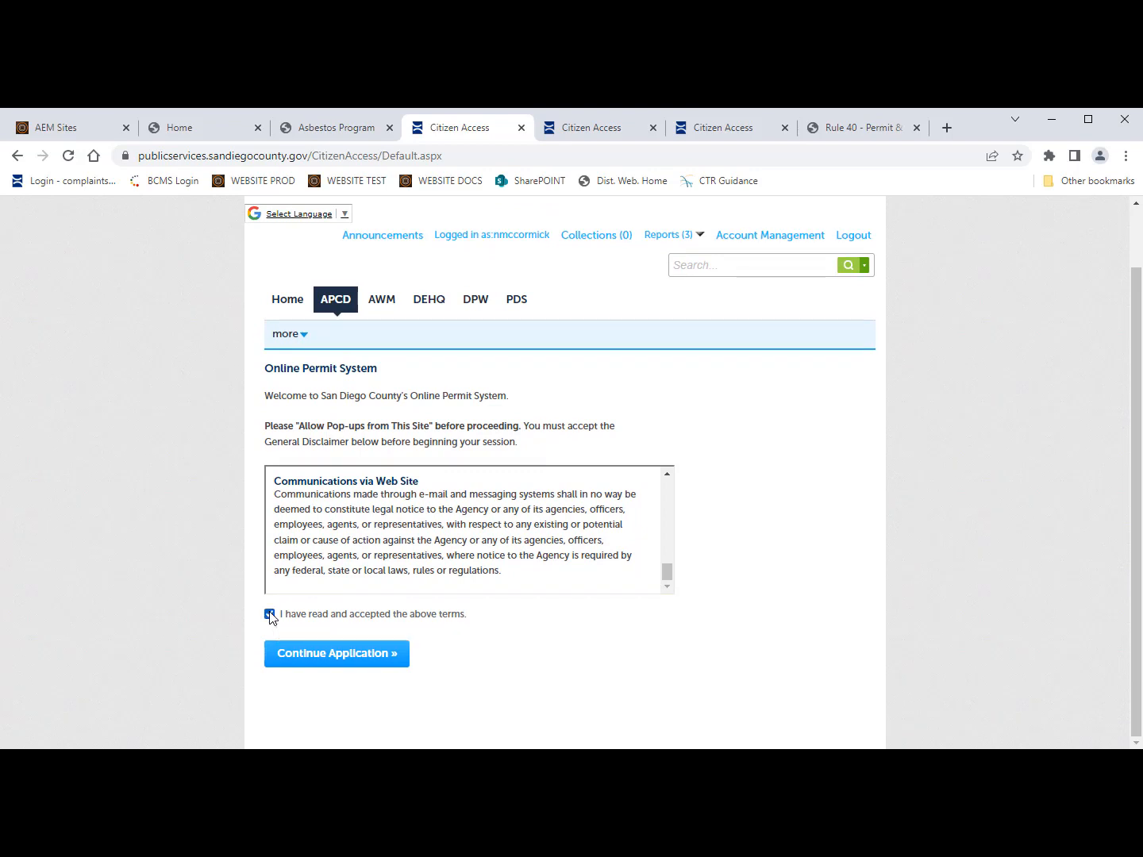
click(329, 656)
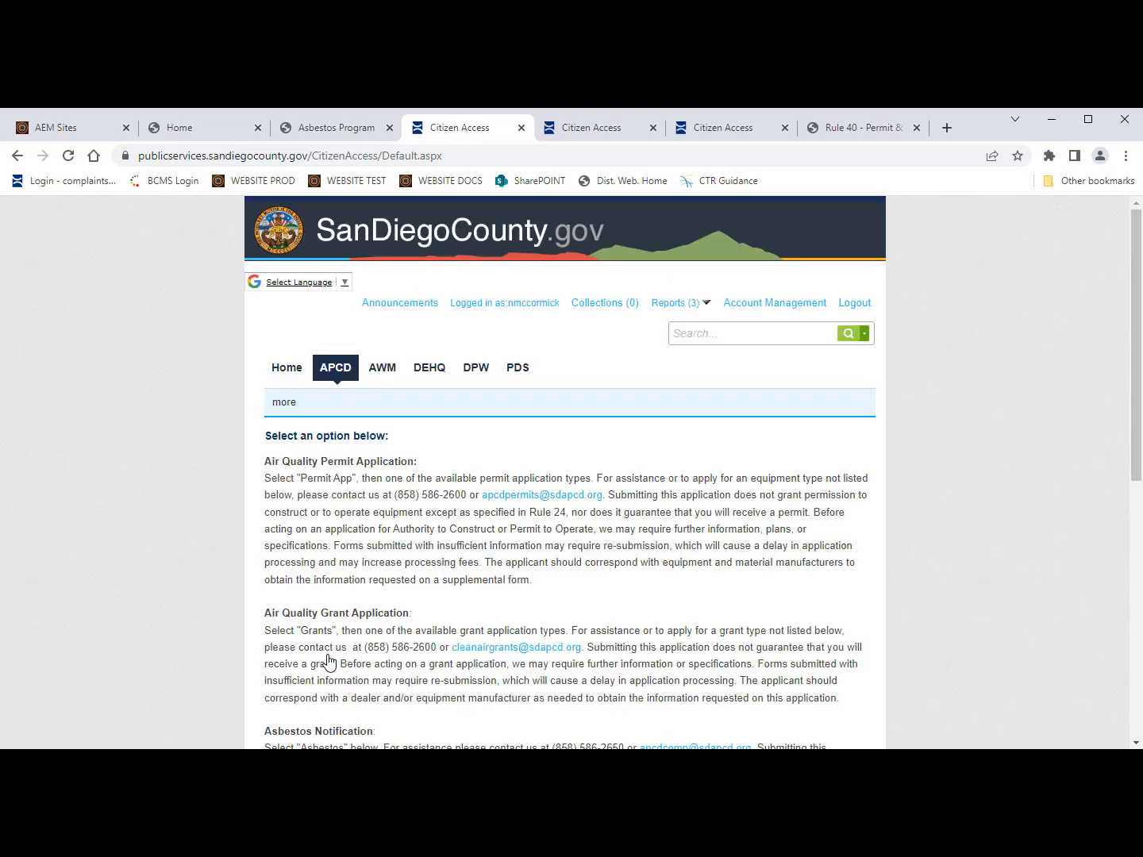
scroll(493, 582, down, 3)
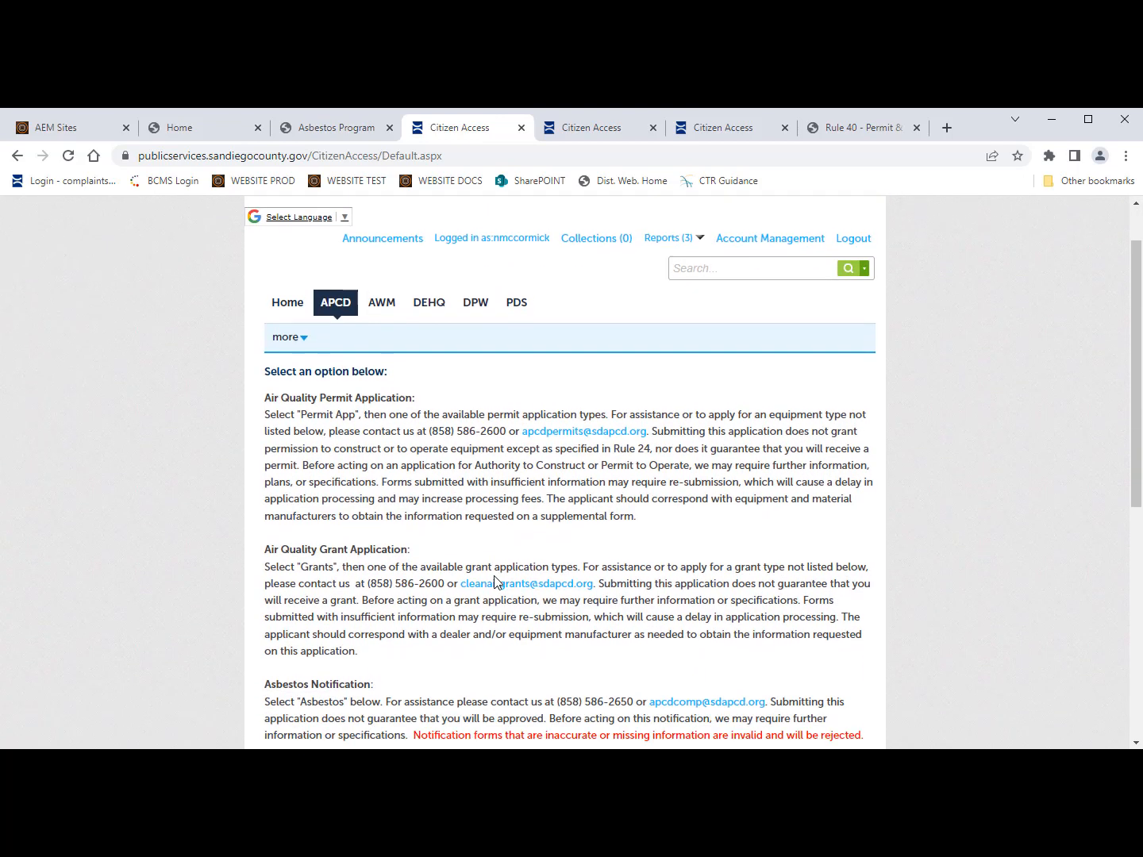
scroll(493, 582, down, 5)
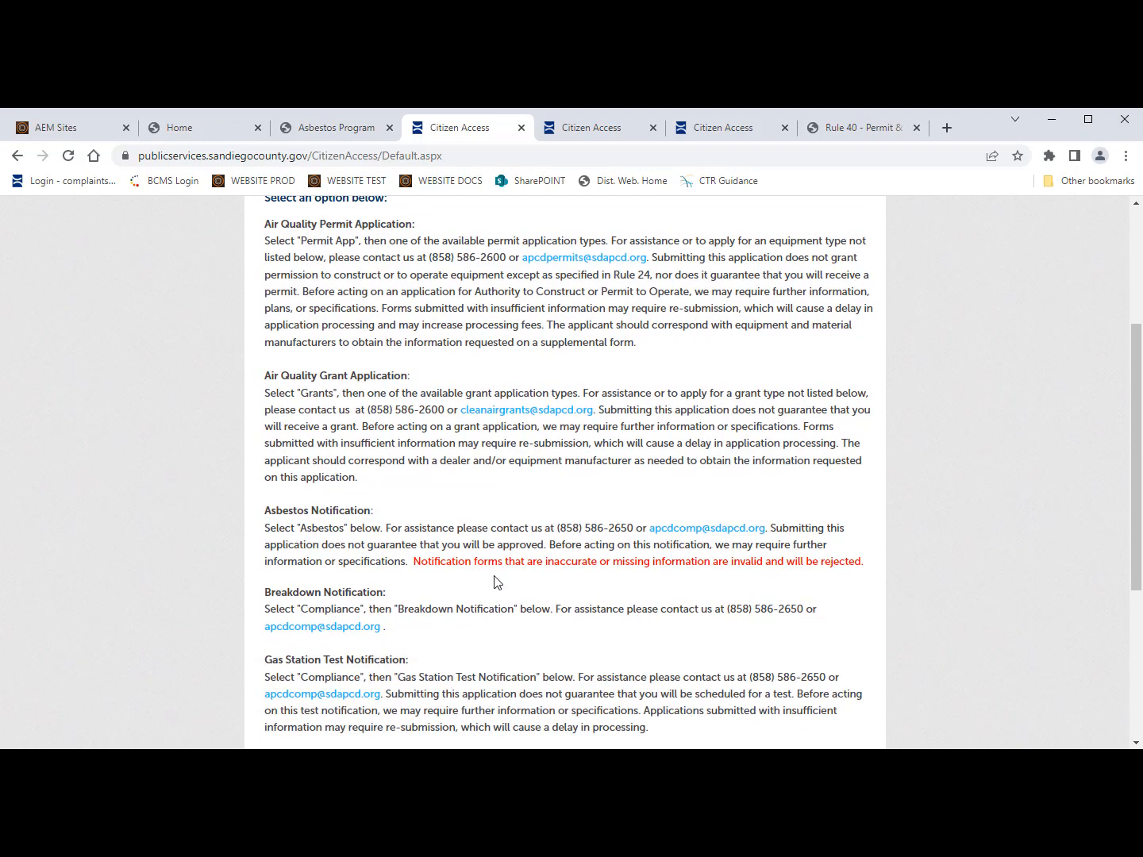
scroll(494, 582, down, 1)
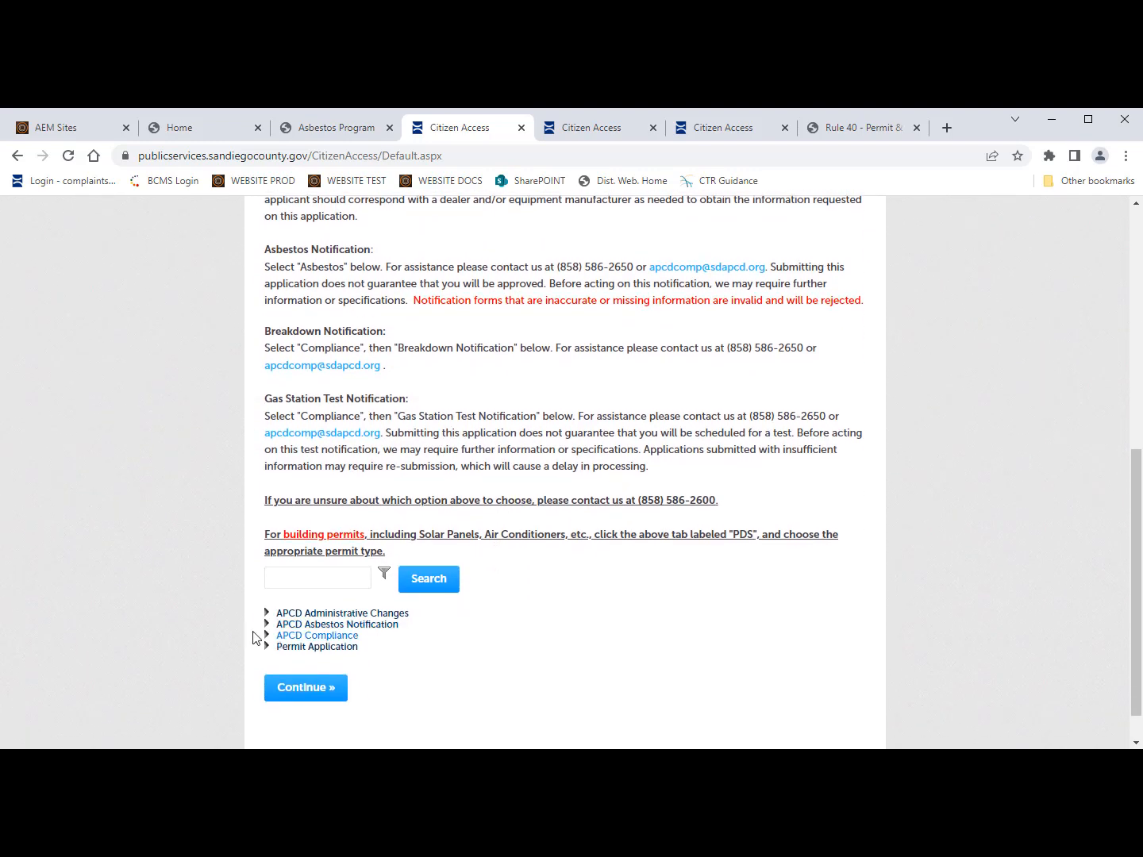
Step: Choose Asbestos Notification Online under APCD Asbestos Notification and continue past Step 1 Revisions
click(268, 625)
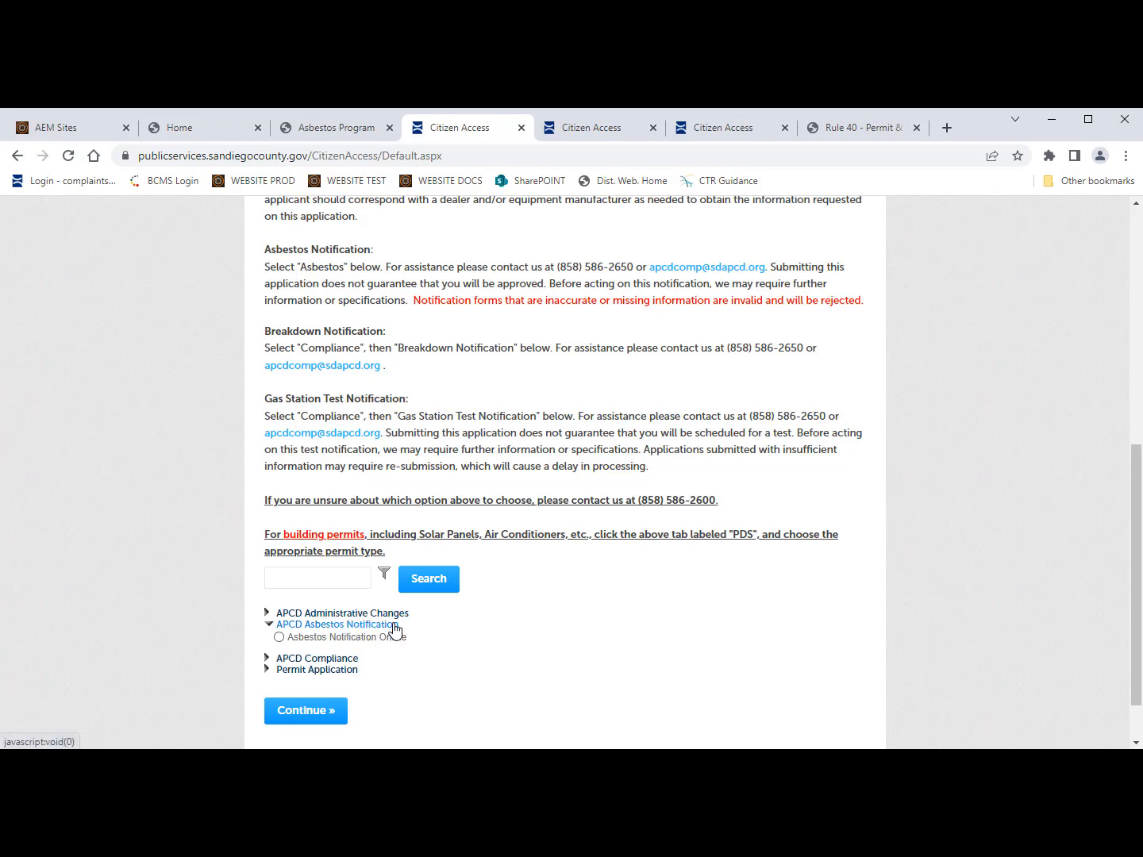
click(280, 638)
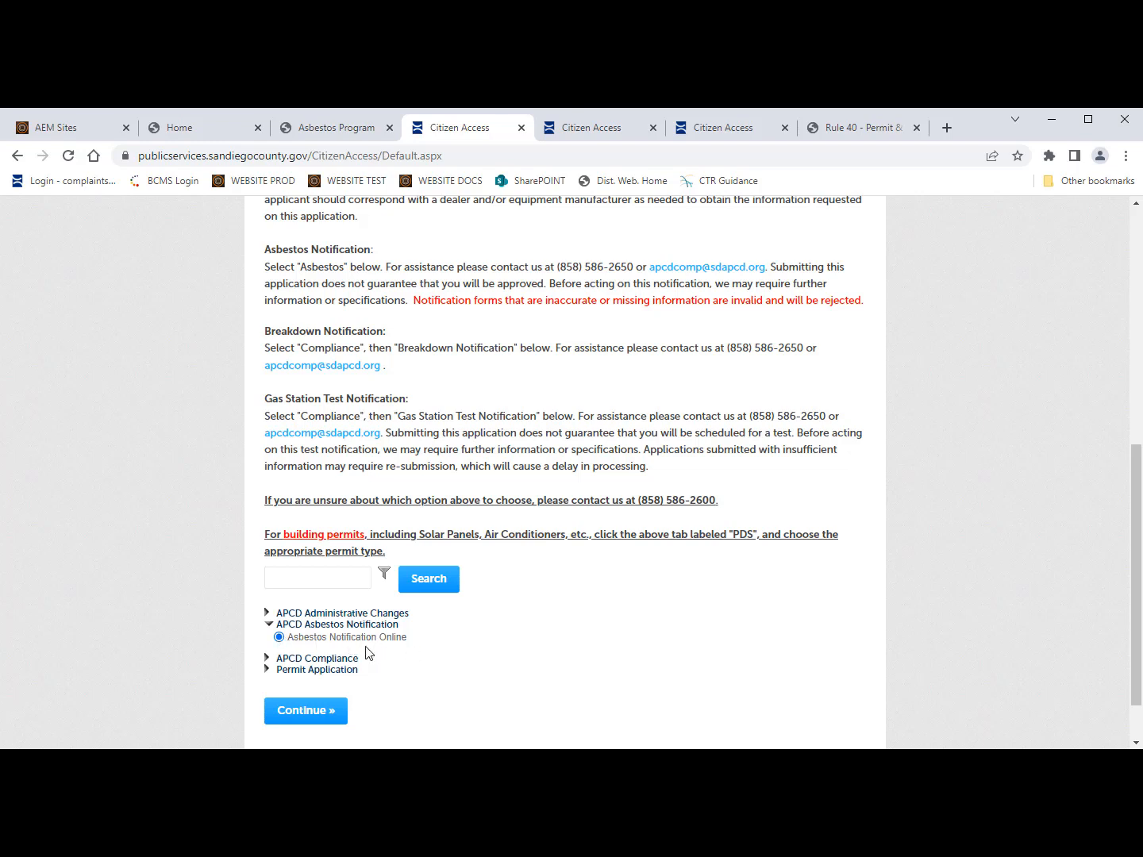
click(316, 712)
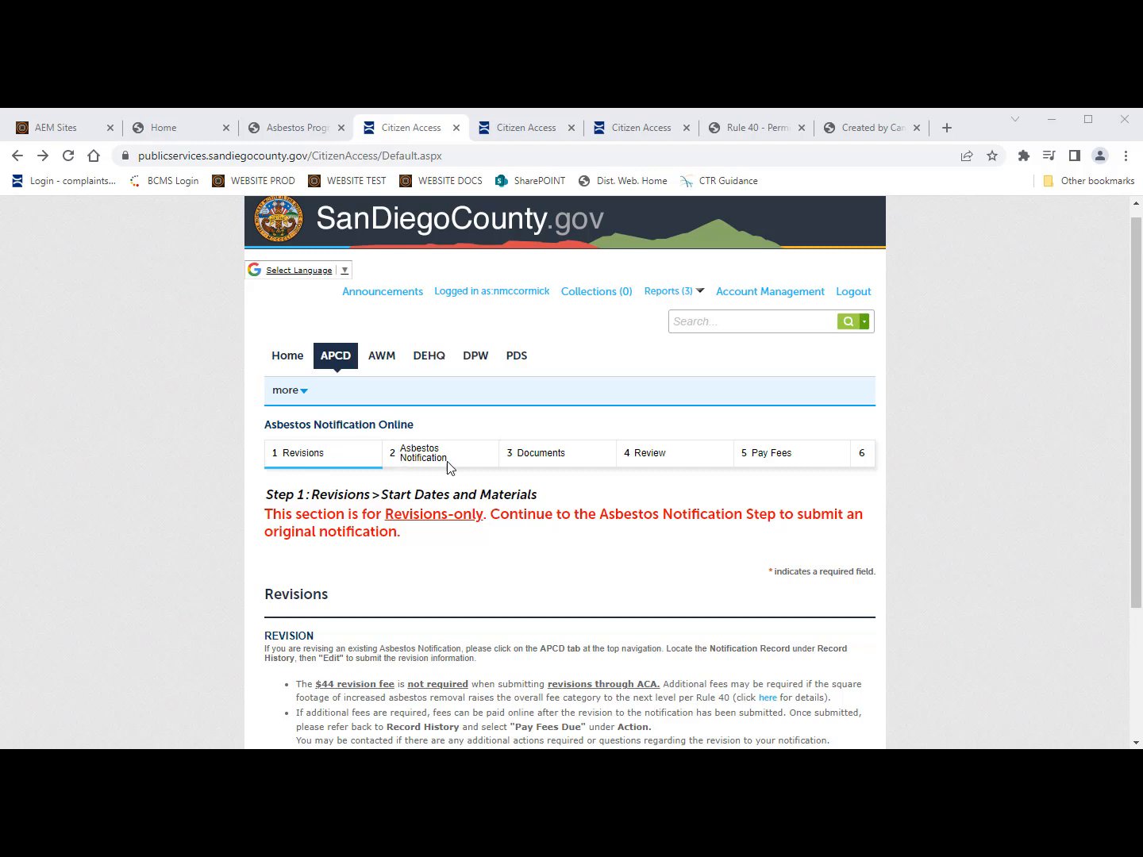
scroll(359, 640, down, 2)
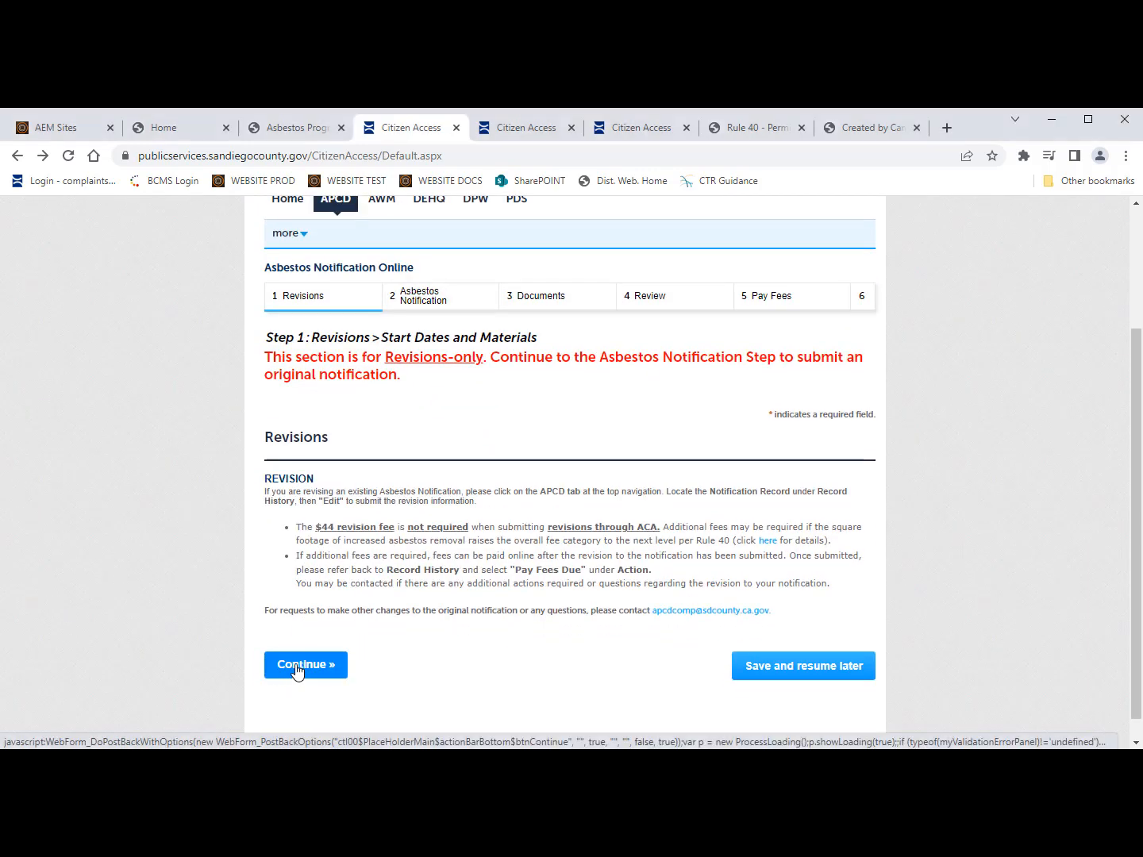
click(297, 674)
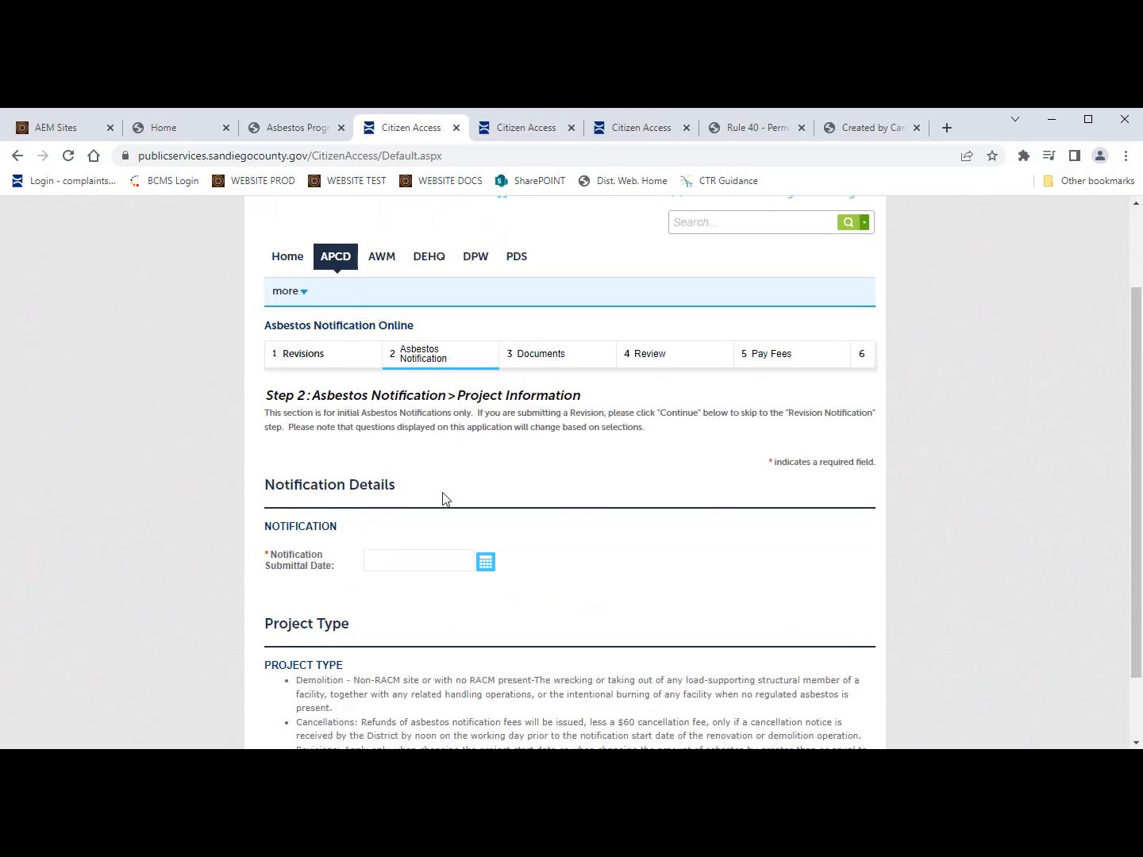
Step: Choose Renovation and Demolition as the Project Type on Step 2, Project Information
scroll(396, 505, up, 2)
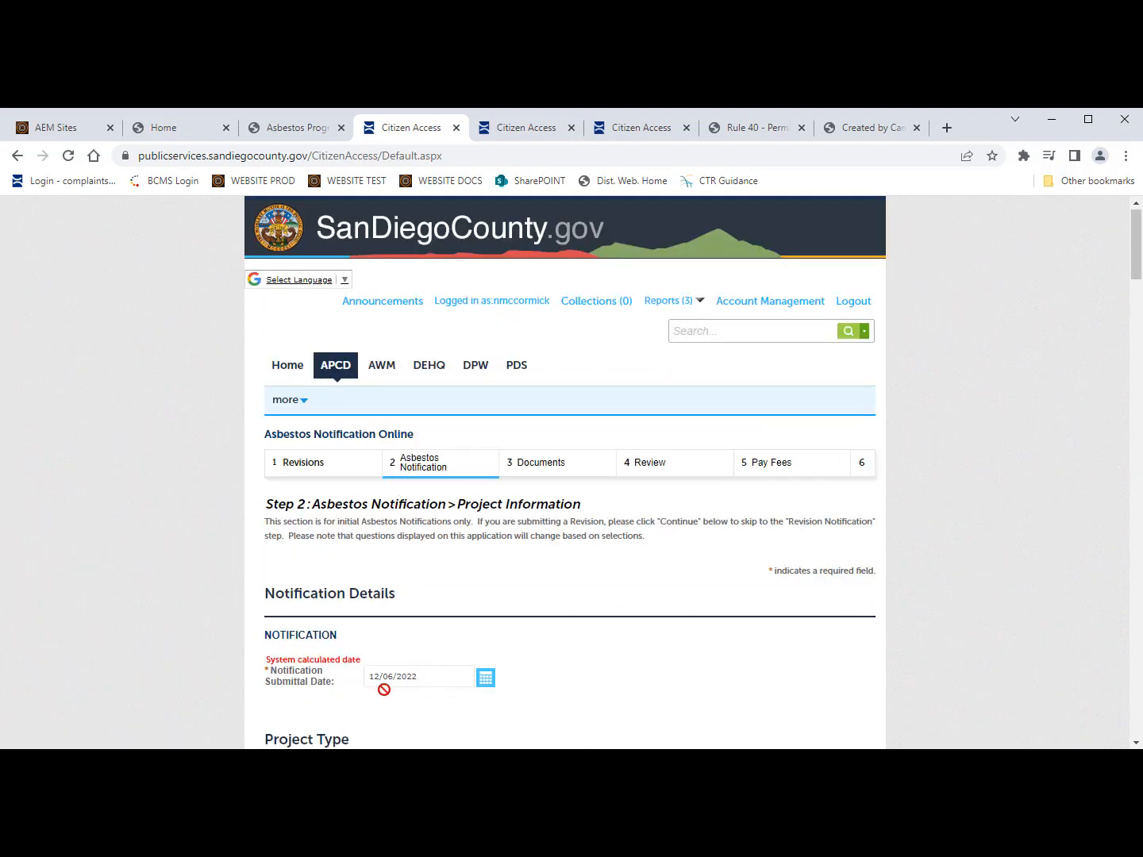
scroll(393, 676, down, 1)
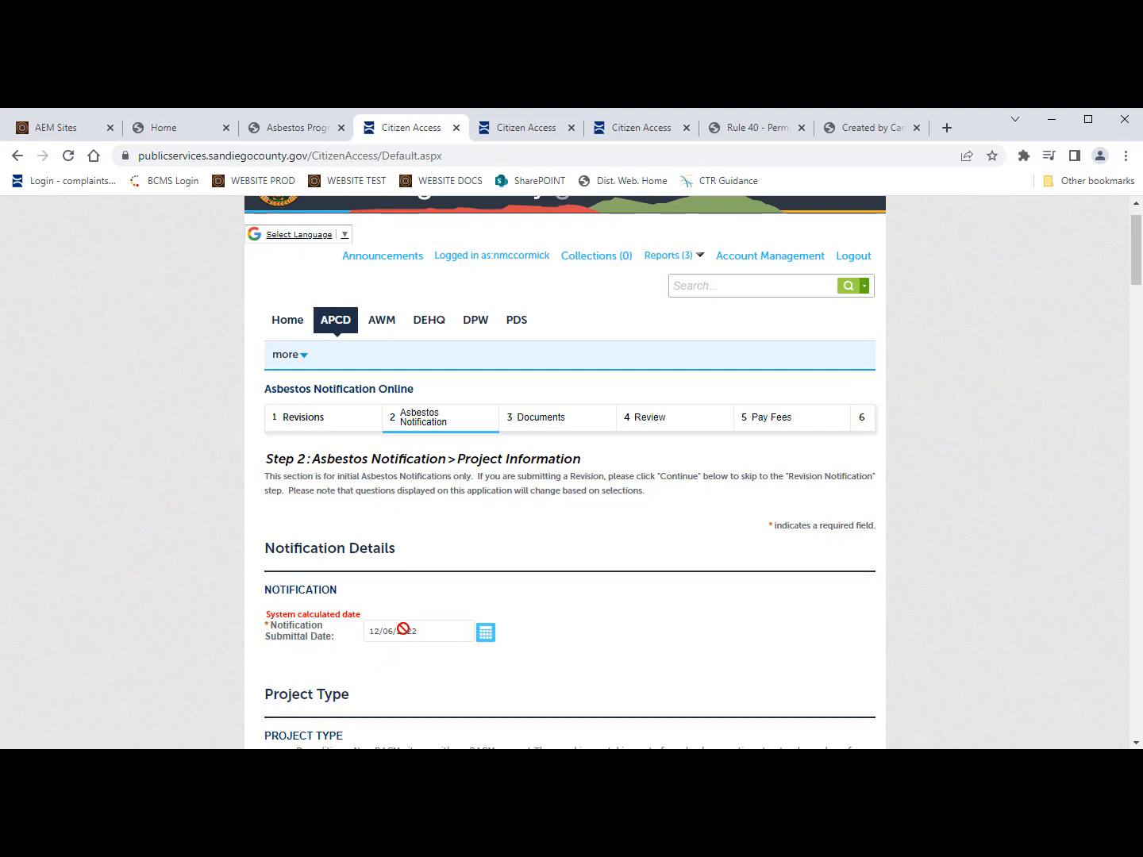
scroll(421, 673, down, 3)
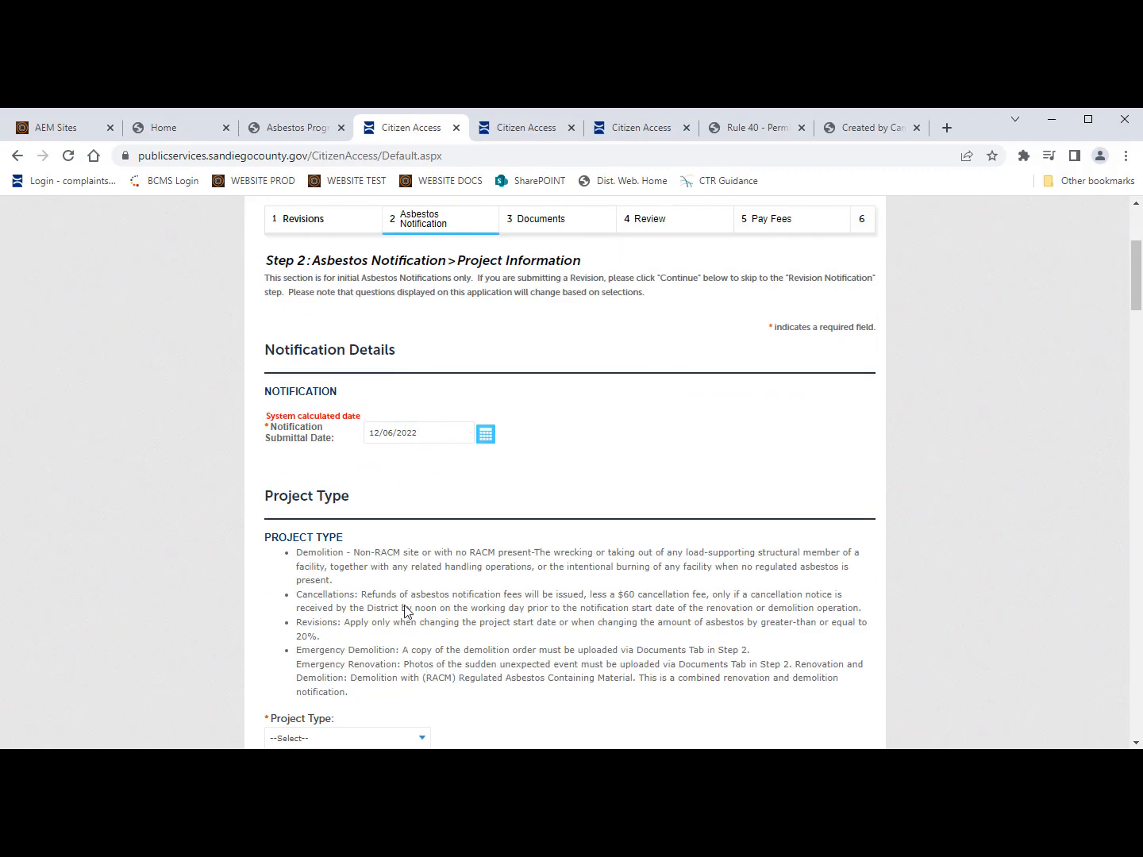
scroll(406, 611, down, 2)
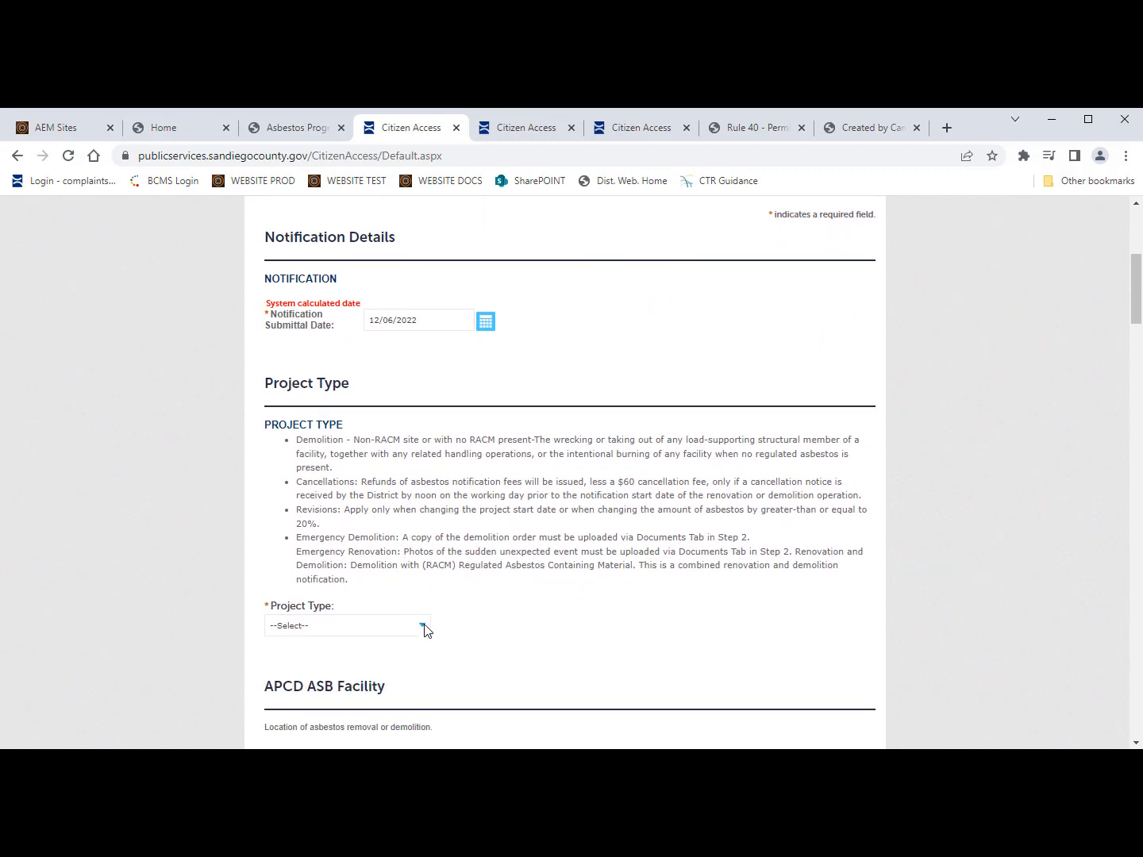
click(420, 627)
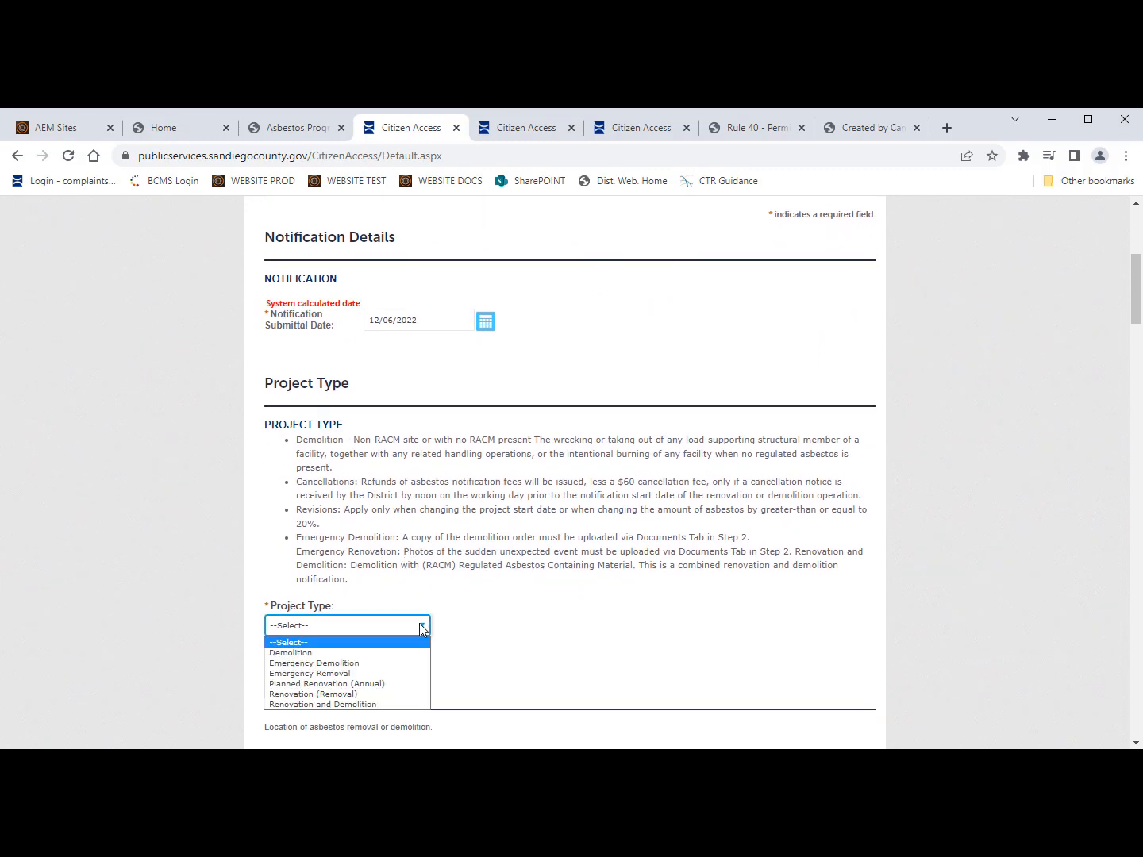
click(361, 706)
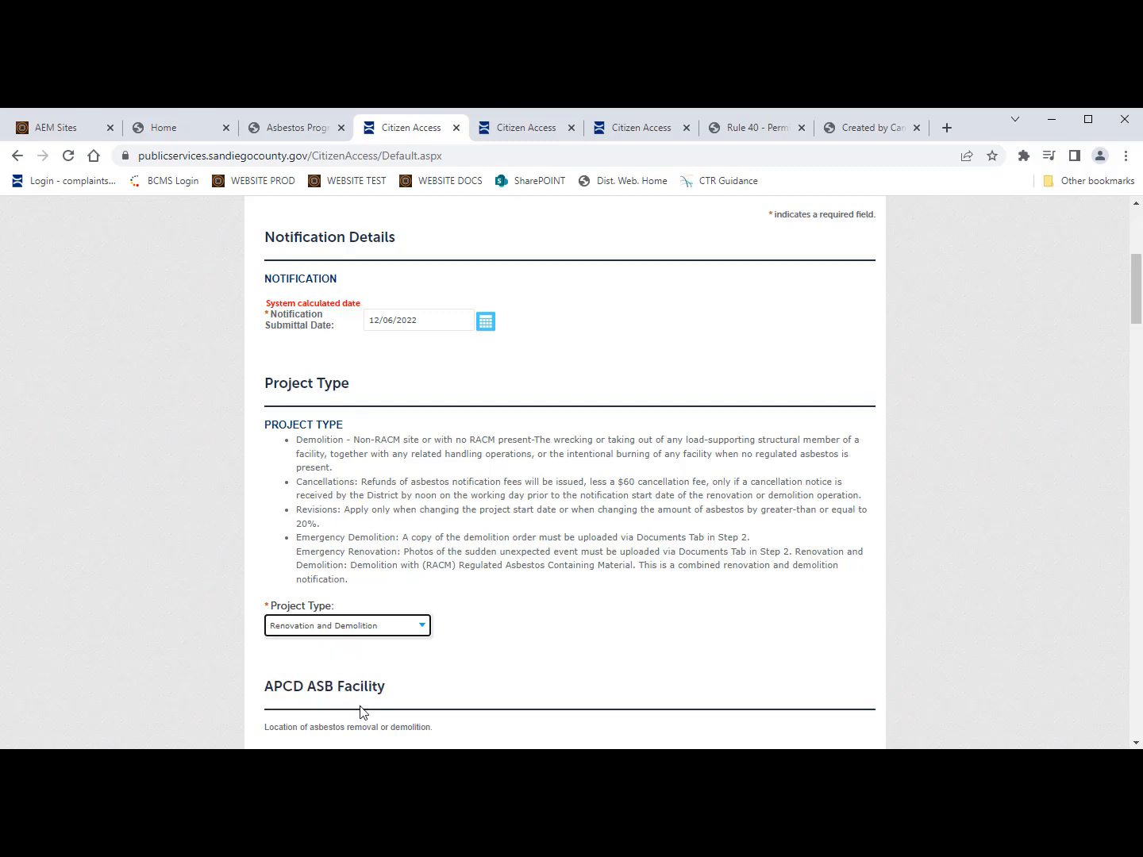
scroll(490, 654, down, 3)
scroll(491, 654, down, 1)
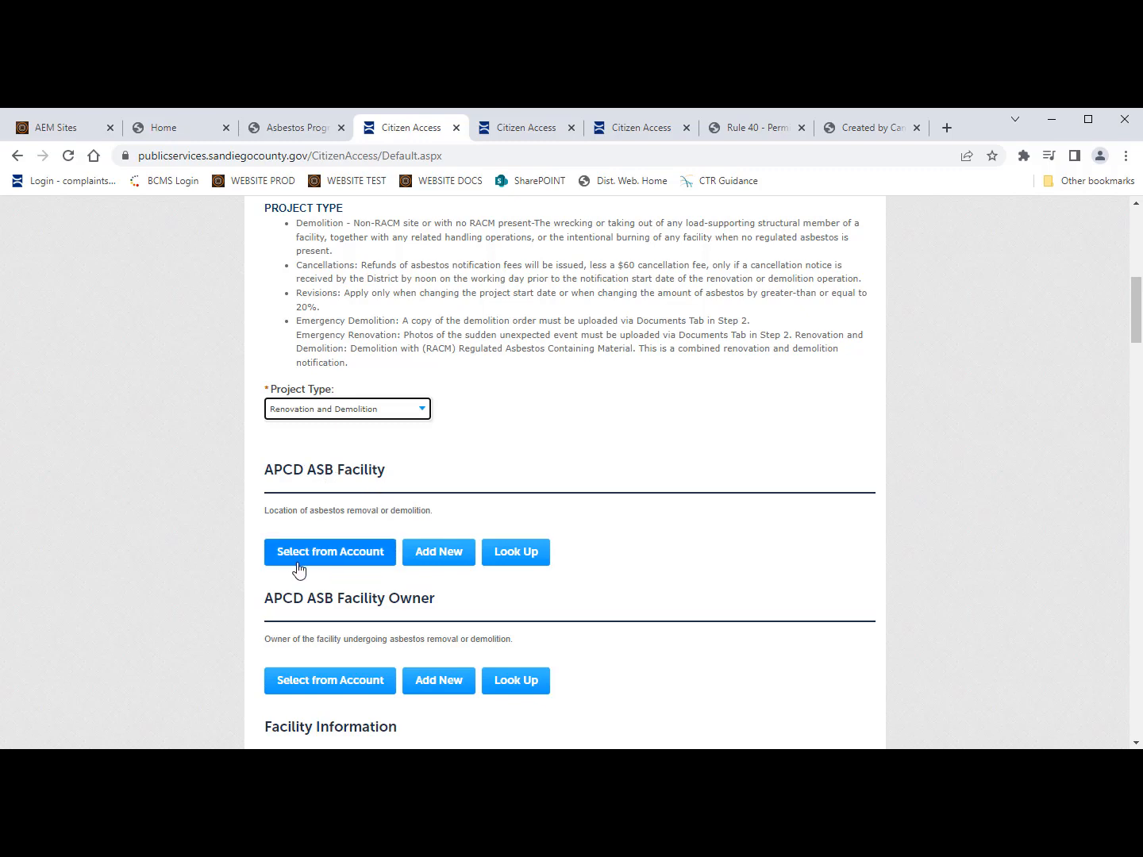
scroll(542, 490, up, 7)
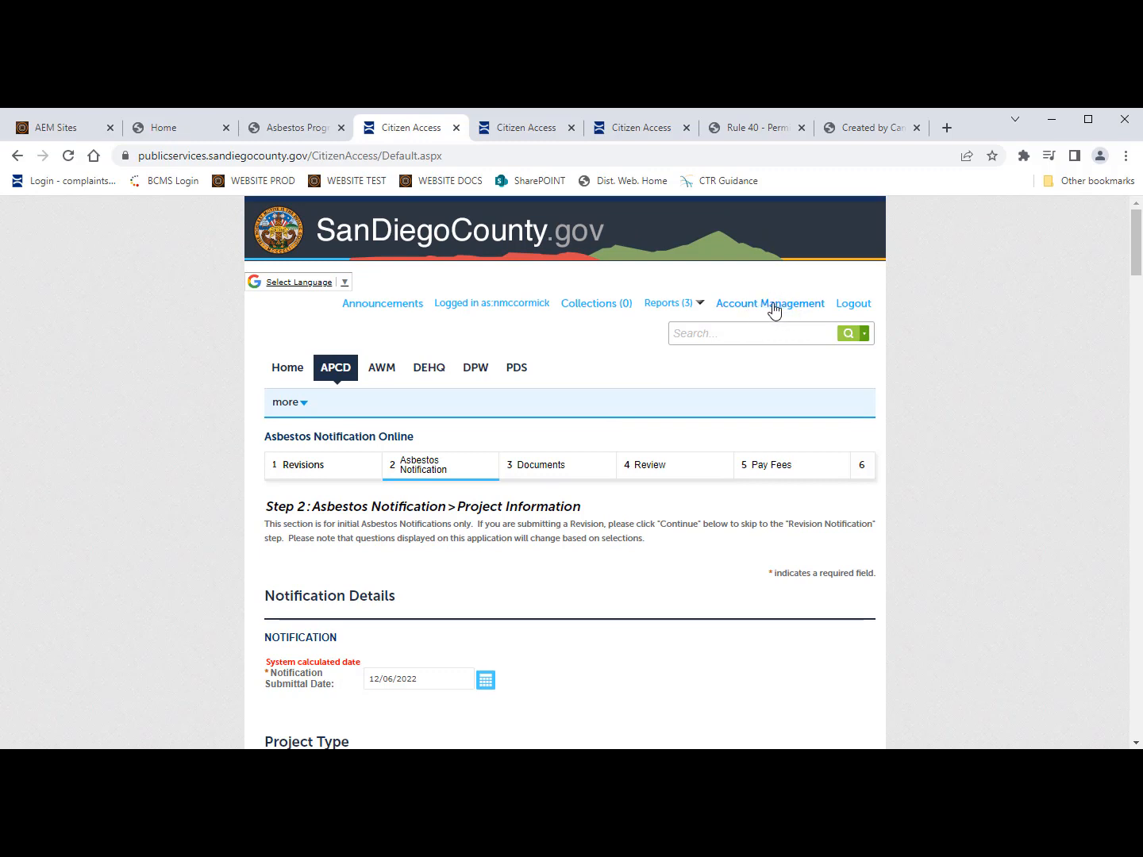
scroll(735, 500, down, 1)
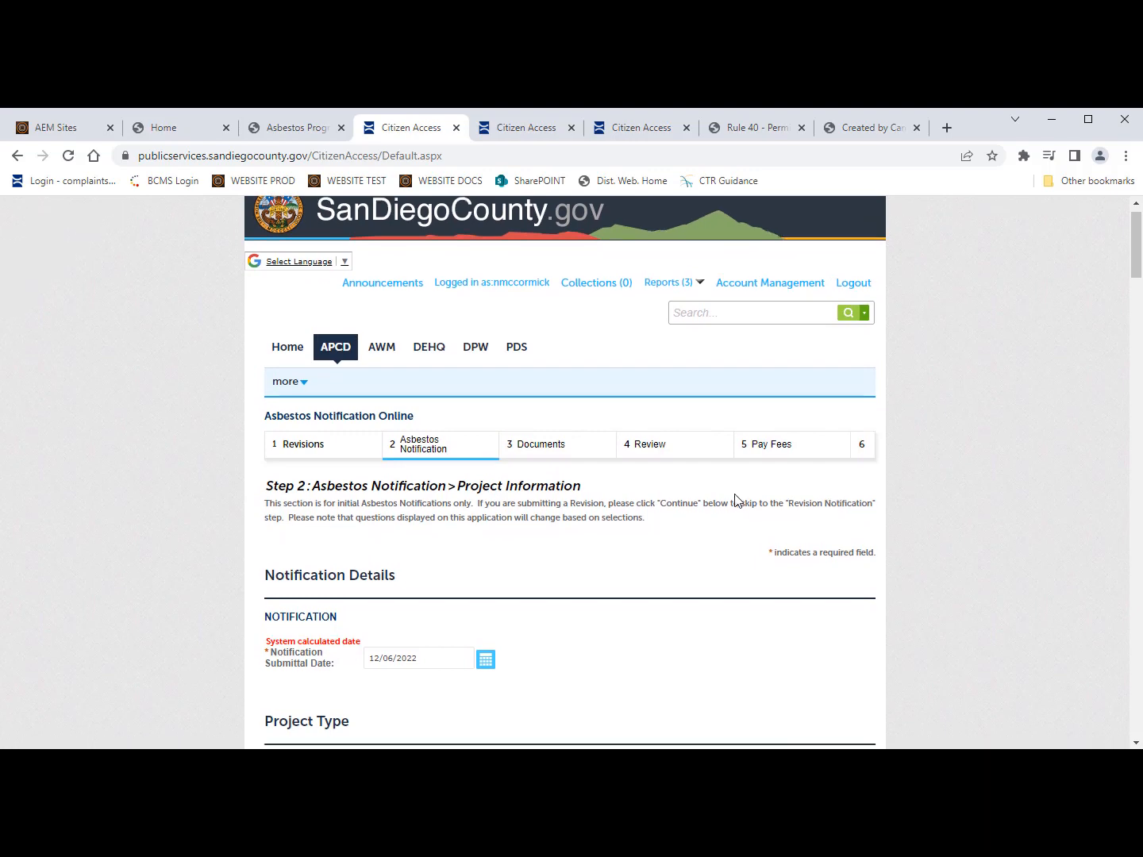
scroll(736, 500, down, 1)
scroll(726, 547, down, 1)
scroll(727, 547, up, 2)
scroll(680, 563, down, 5)
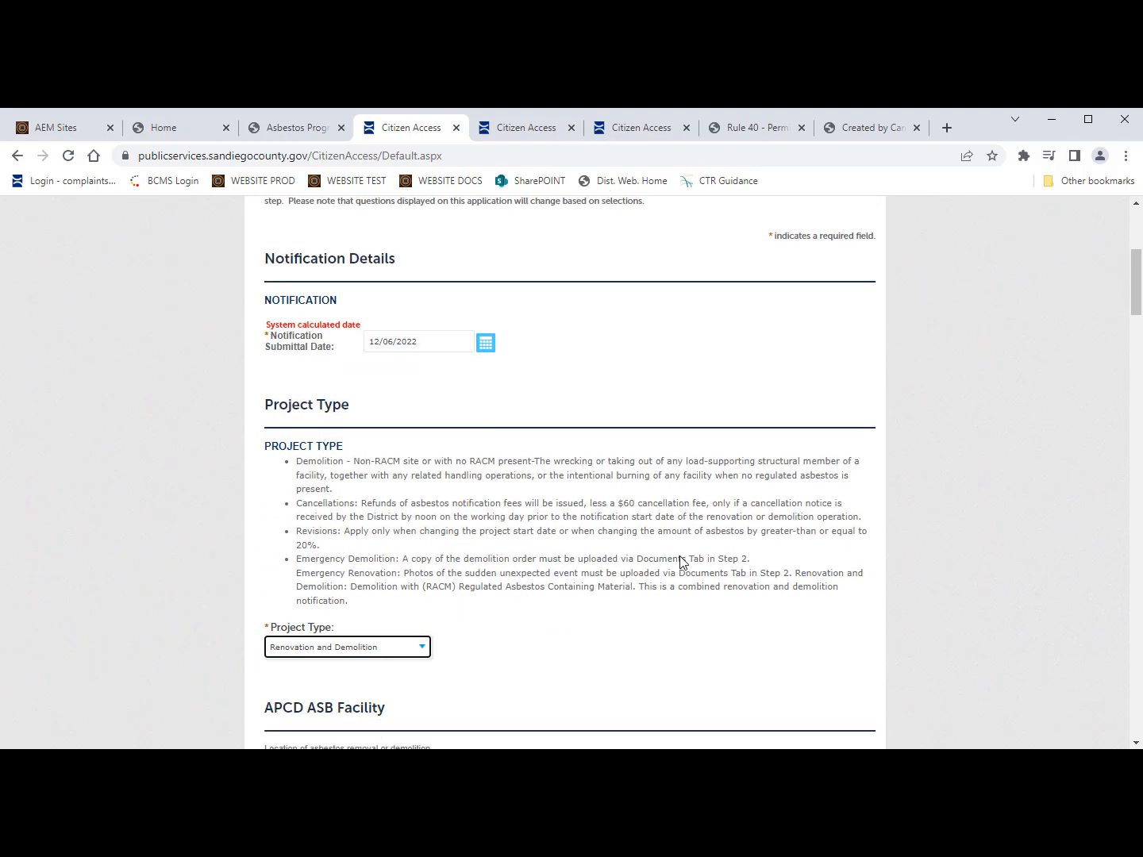
scroll(221, 639, down, 1)
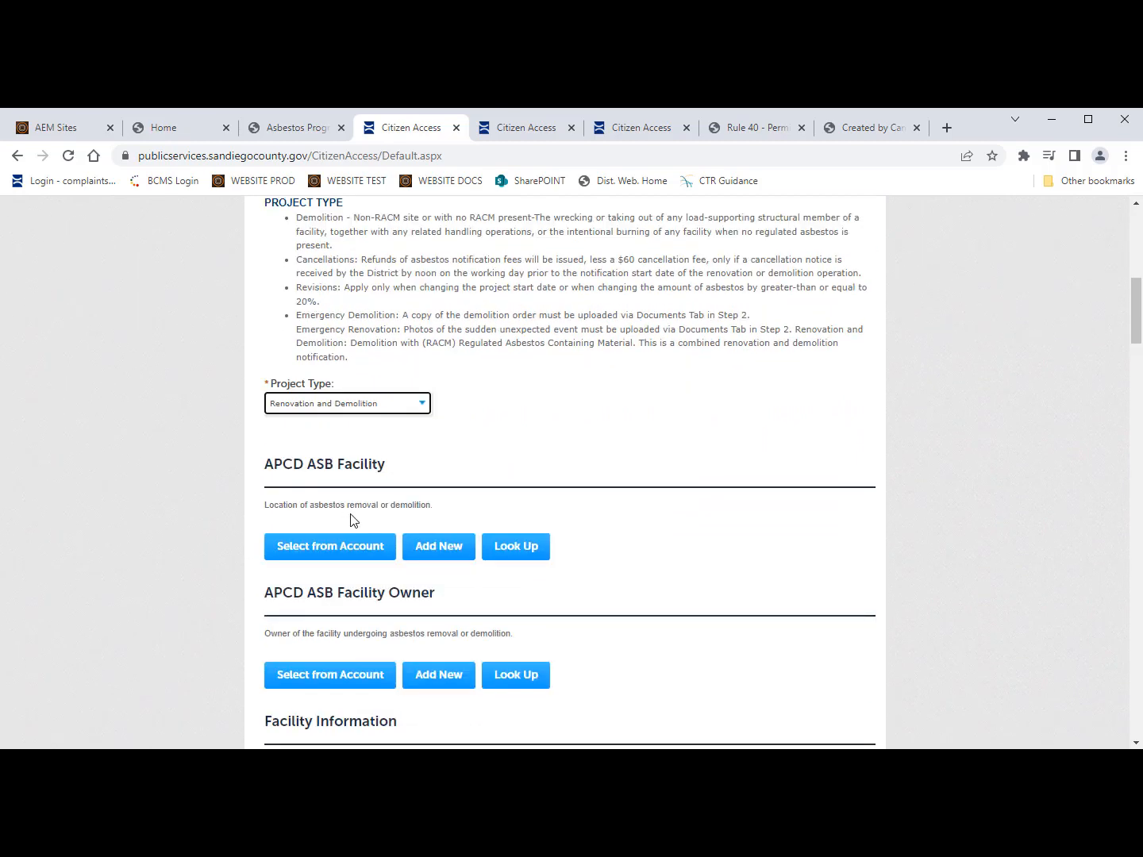
Step: Select the second saved account contact as the APCD ASB Facility
click(343, 548)
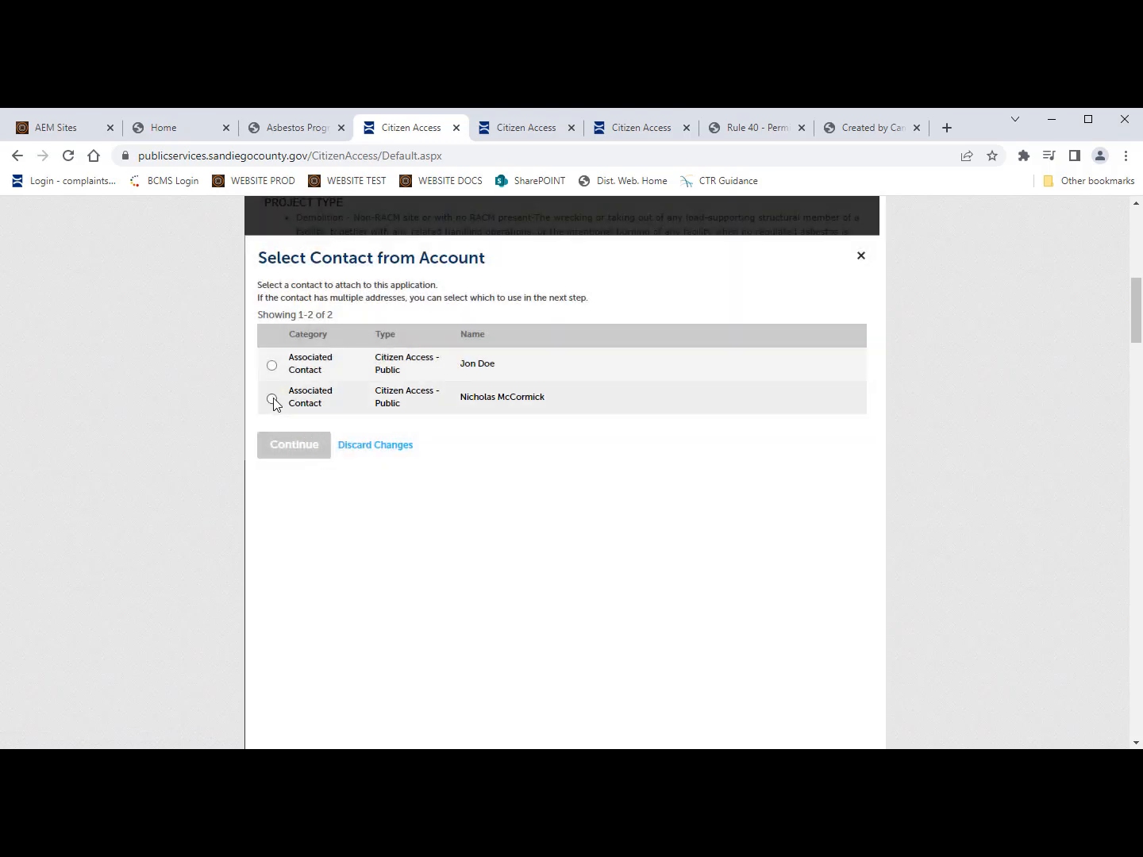
click(272, 399)
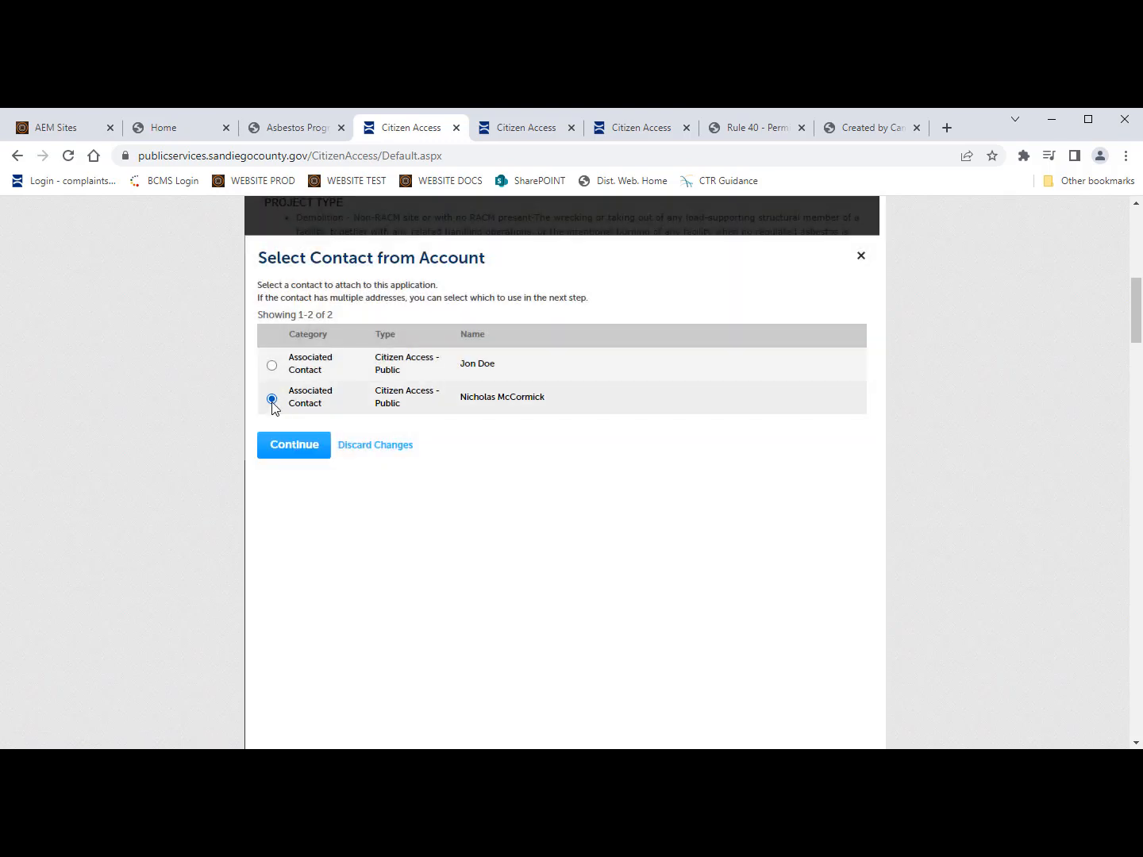
click(292, 447)
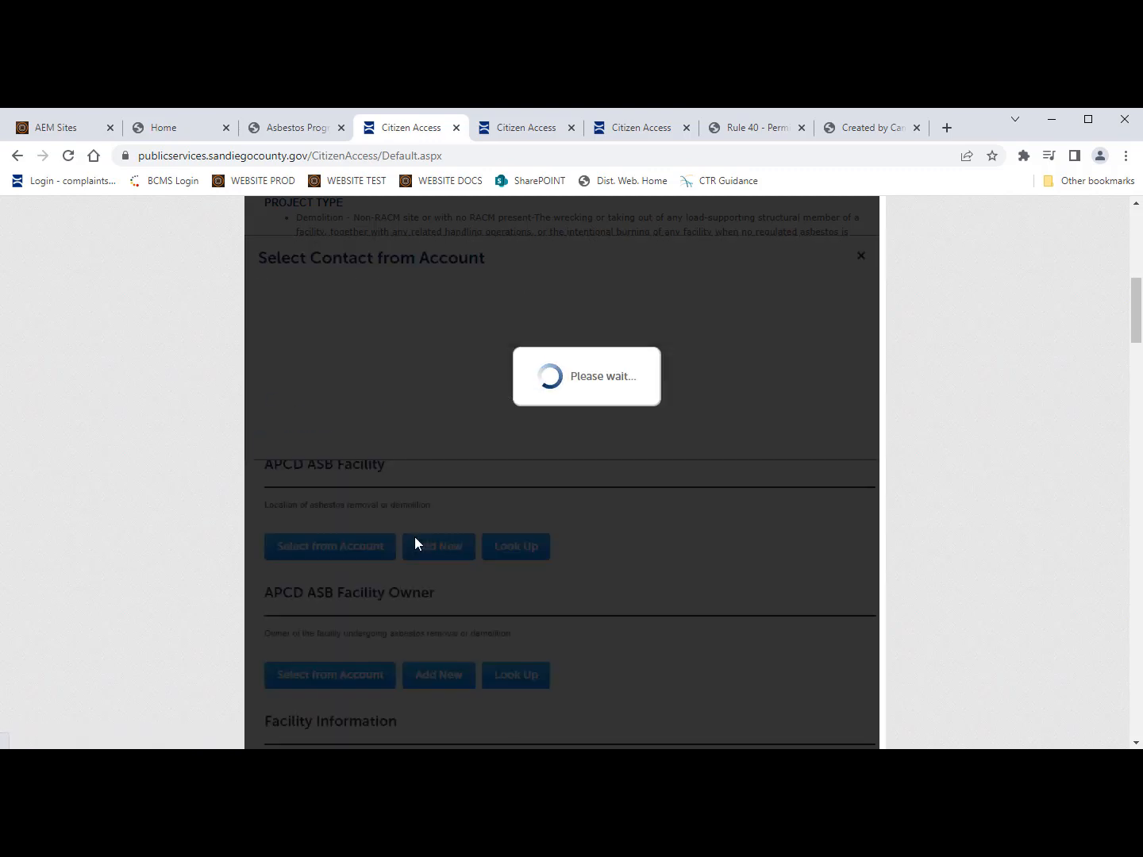
click(415, 538)
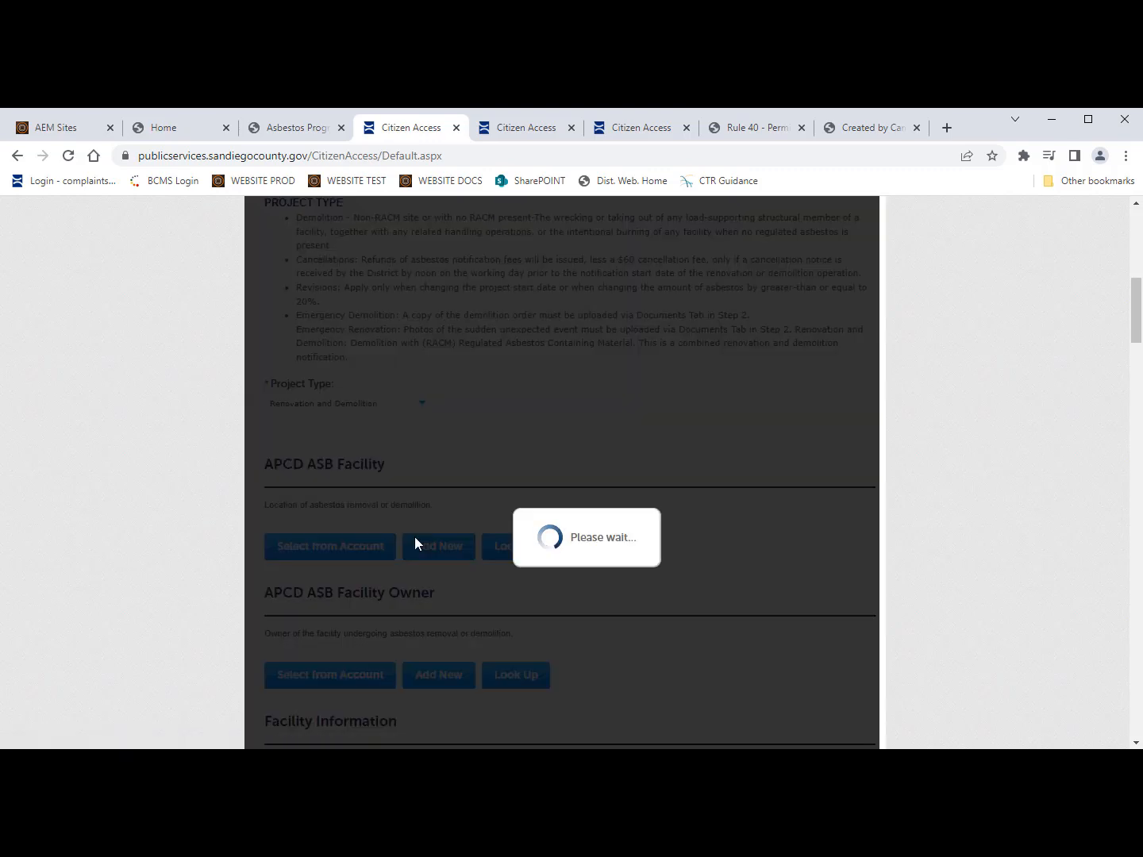
scroll(414, 539, down, 2)
scroll(415, 542, down, 1)
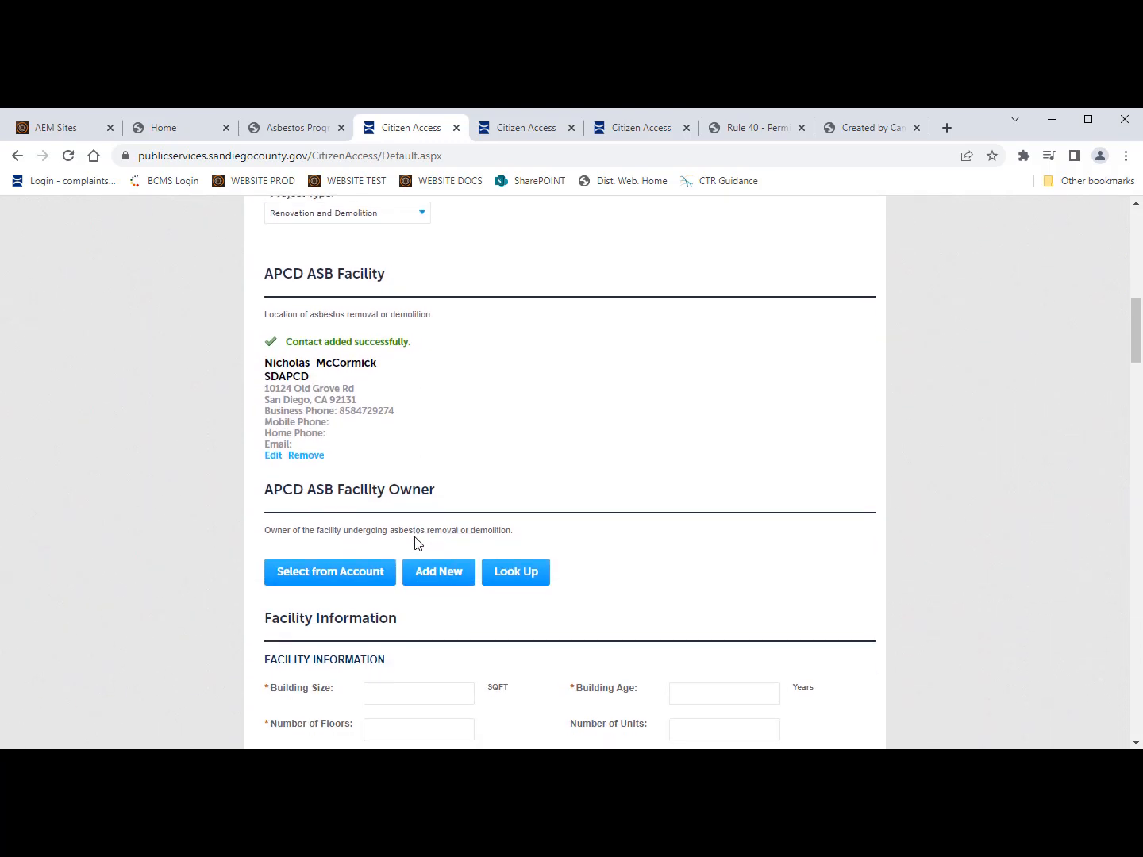
Step: Select the second saved account contact as the APCD ASB Facility Owner
click(341, 581)
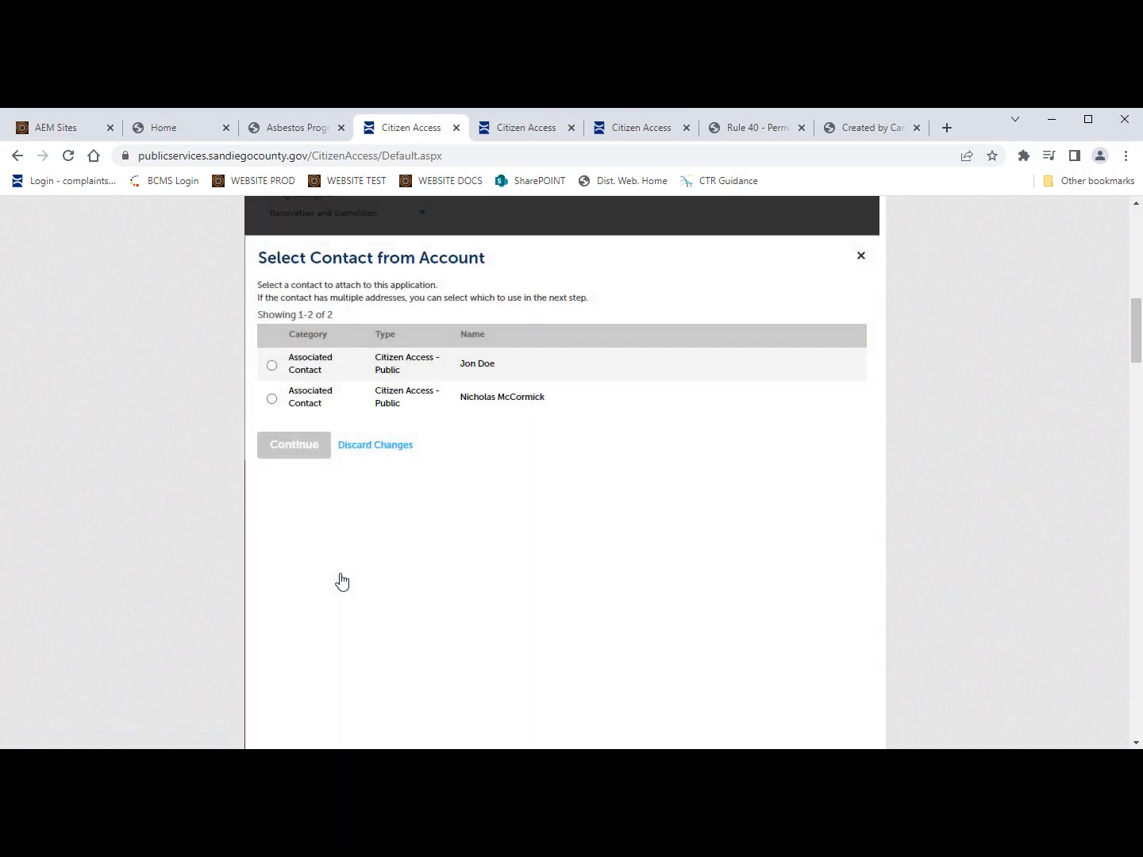
click(271, 398)
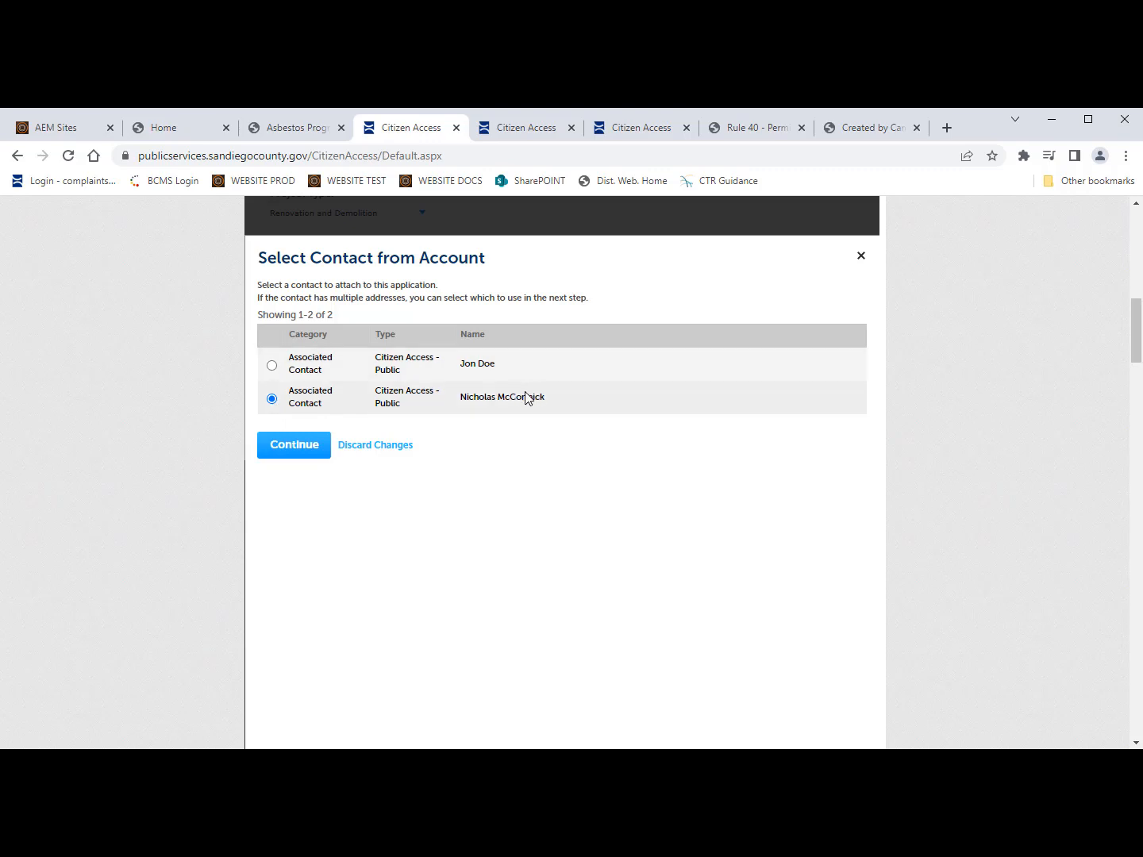
click(297, 453)
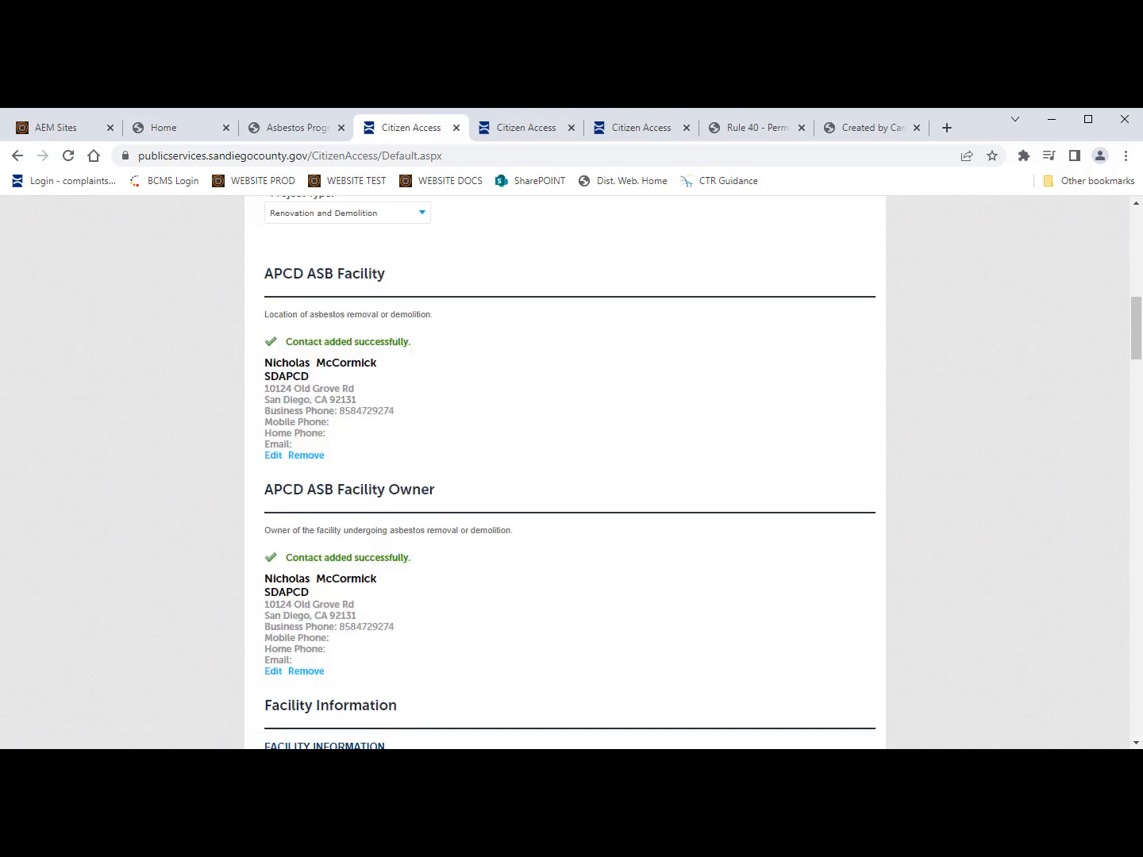
scroll(626, 450, down, 4)
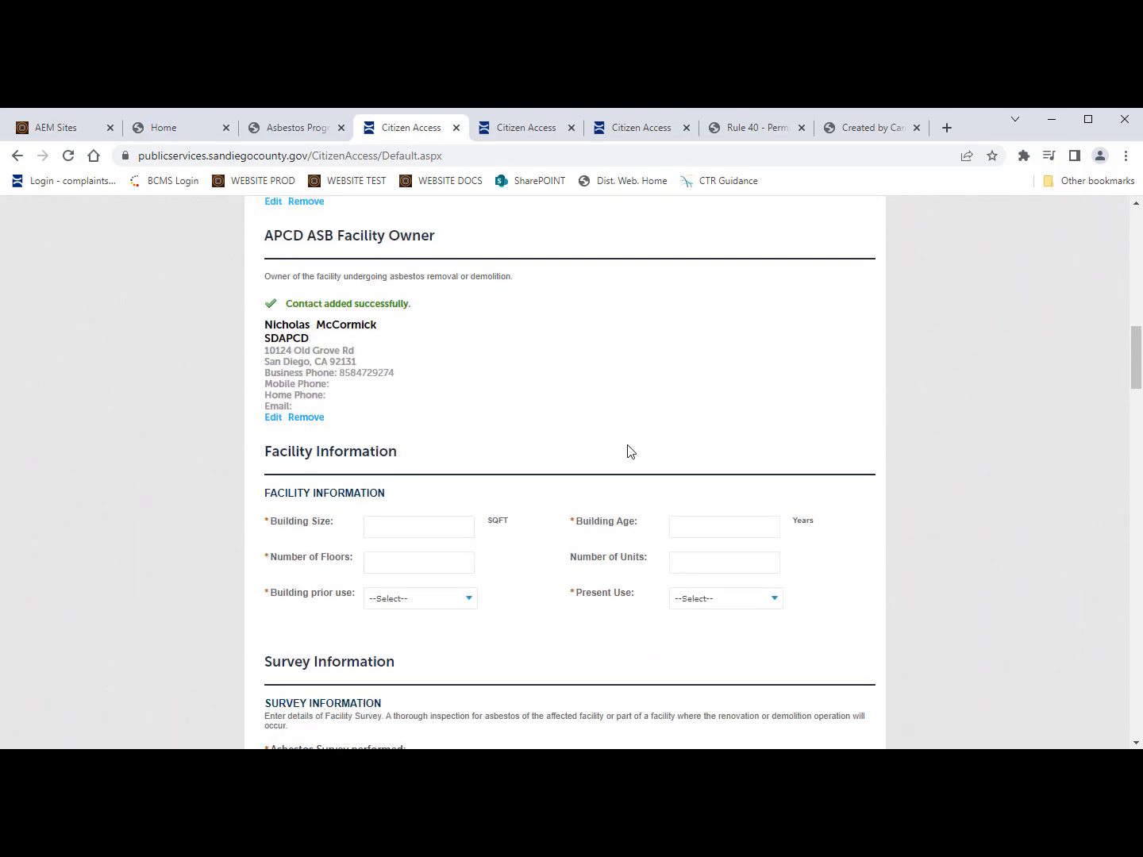
Step: Enter building size 2000 SQFT, 2 floors, and prior use Office
scroll(627, 450, down, 1)
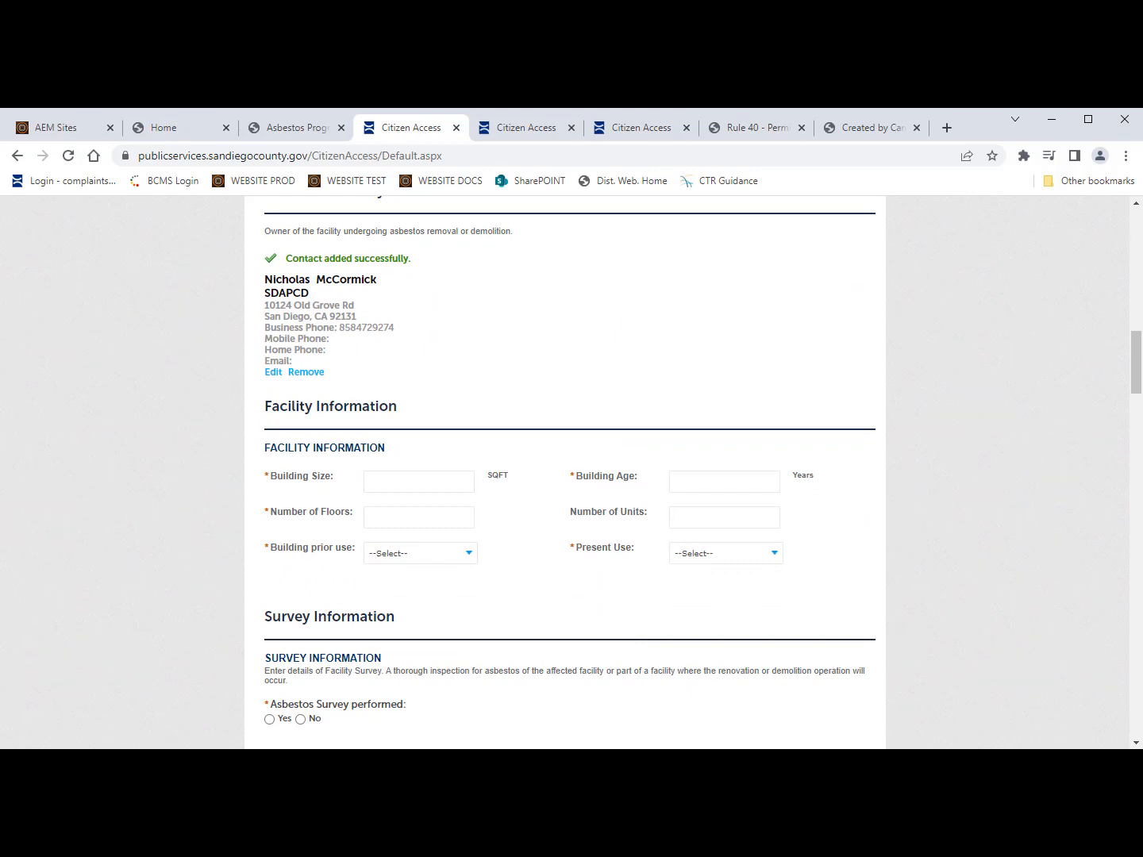
click(373, 484)
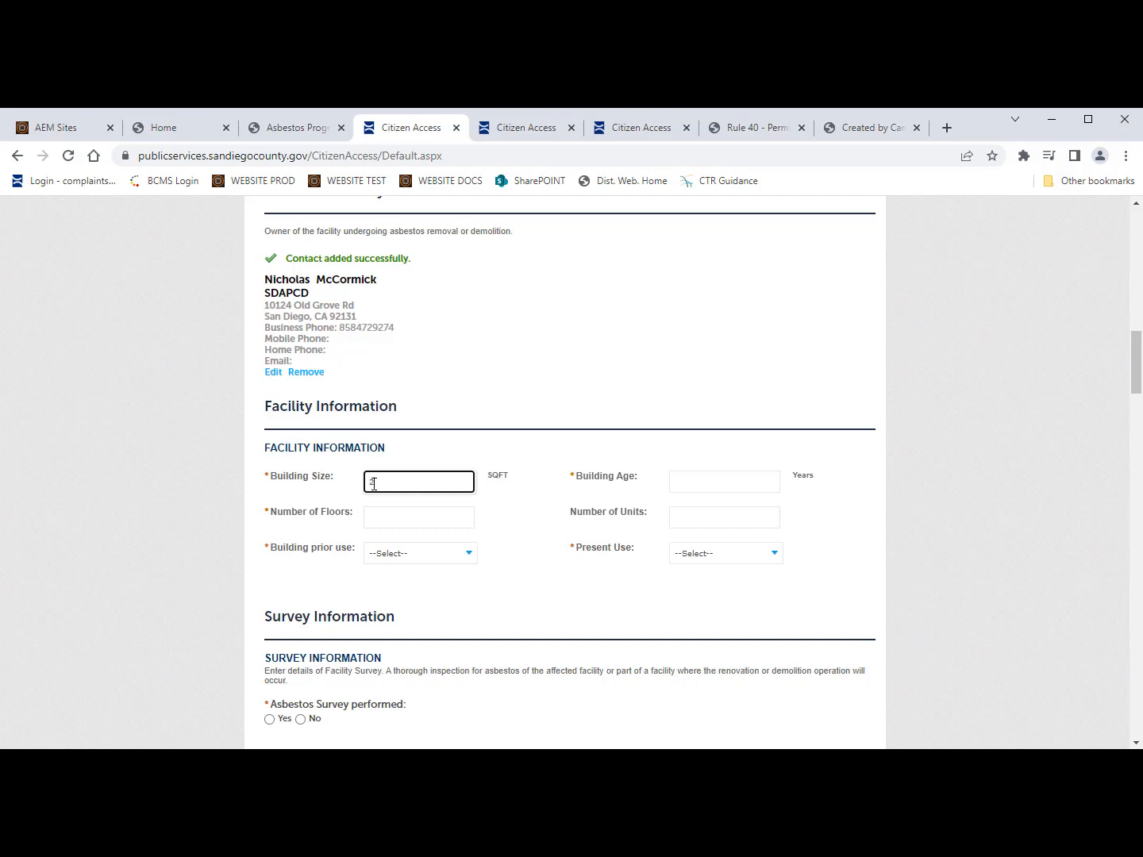
click(399, 521)
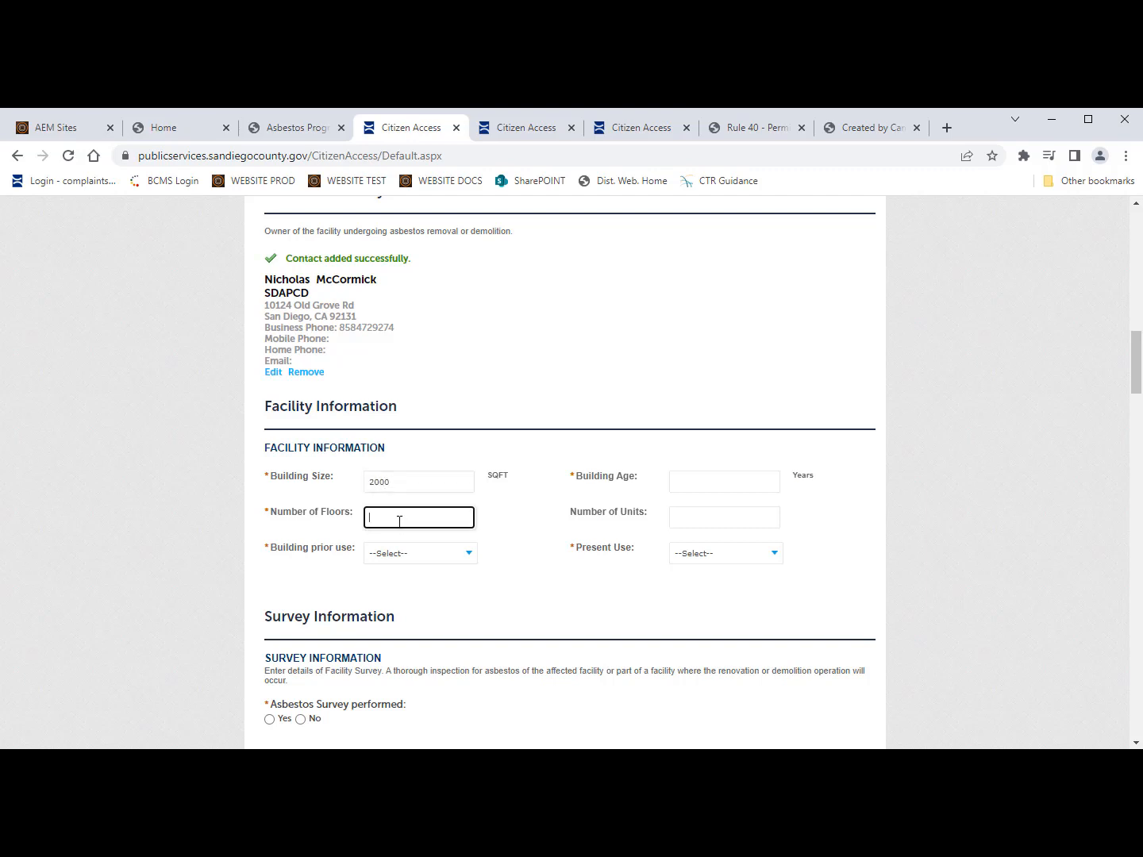
click(436, 554)
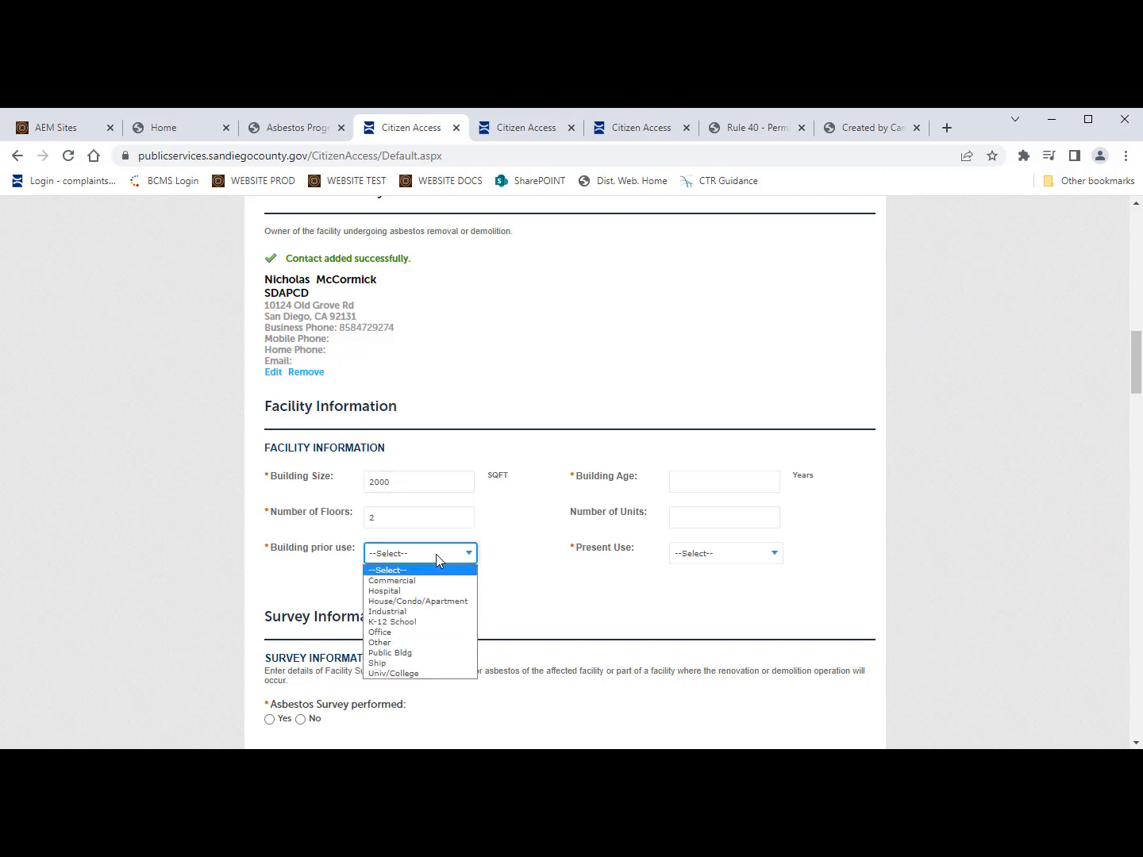
click(412, 632)
Step: Enter building age 60 years, 4 units, and present use Office
click(699, 484)
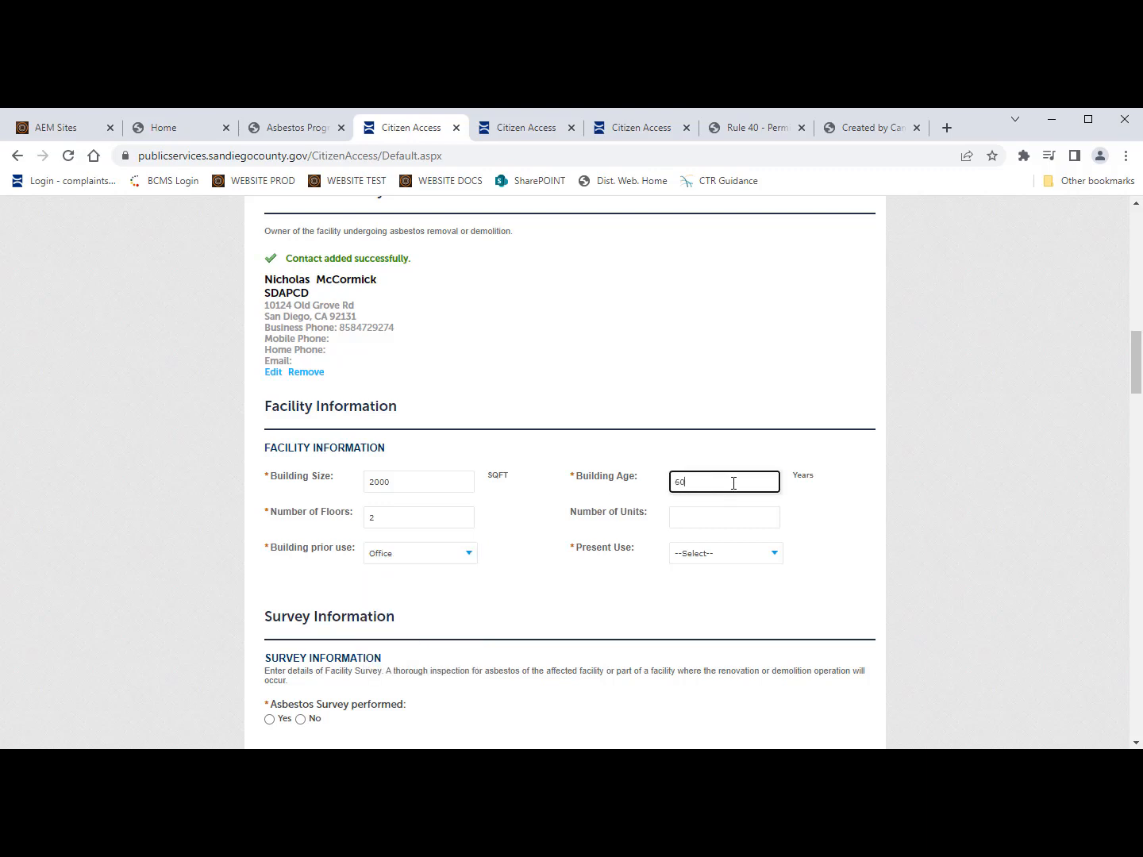
click(709, 519)
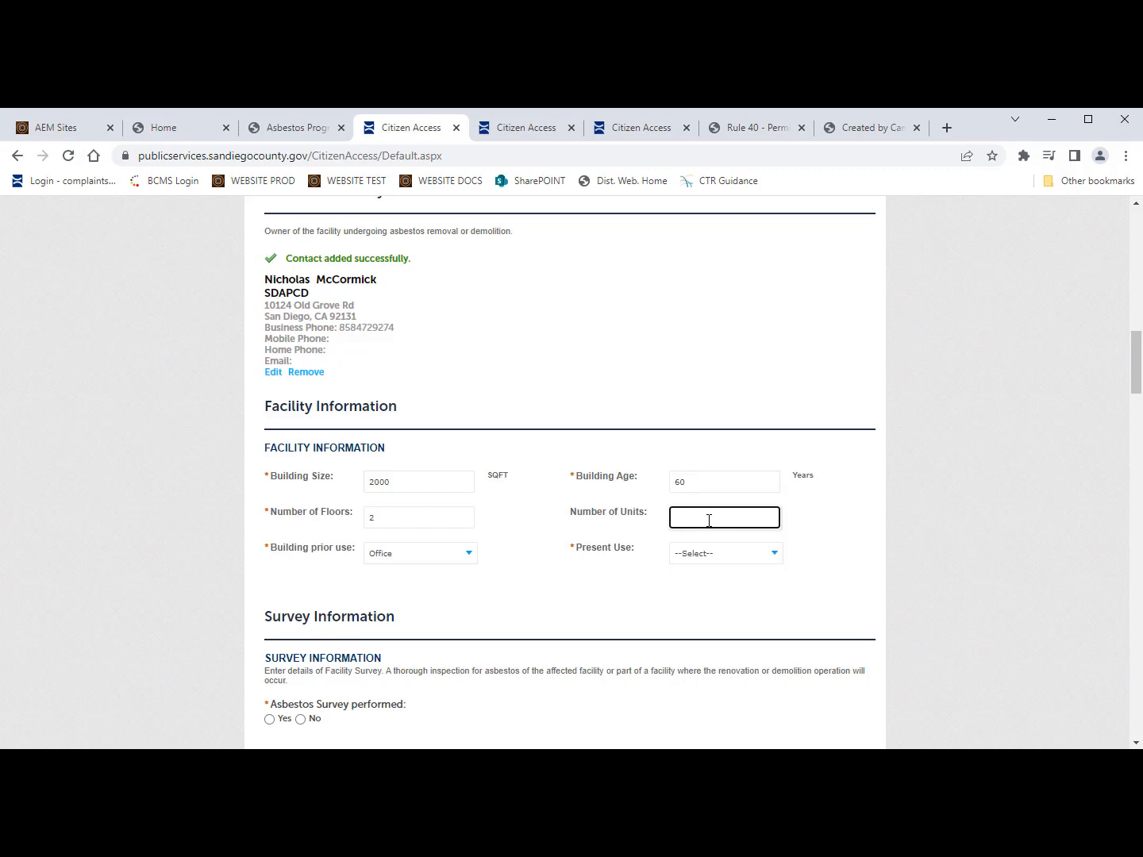
click(722, 552)
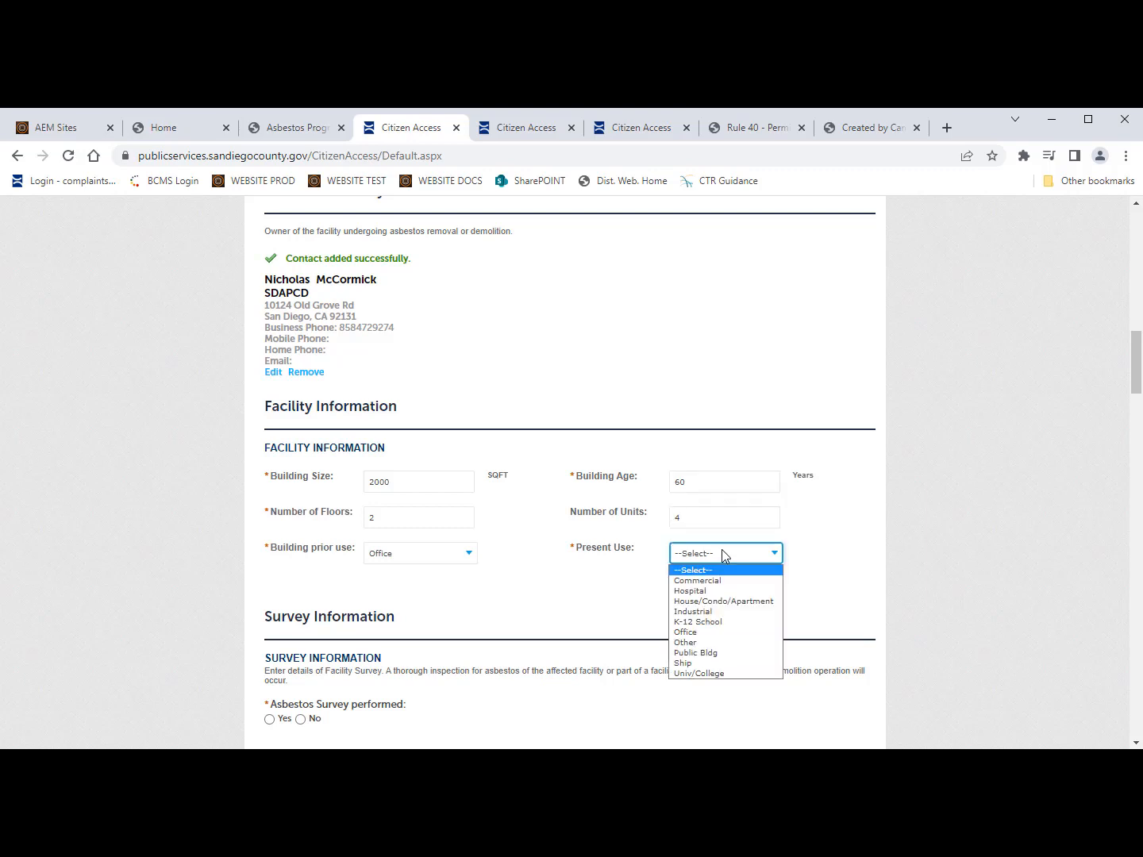
click(695, 632)
scroll(571, 619, down, 1)
scroll(571, 620, down, 2)
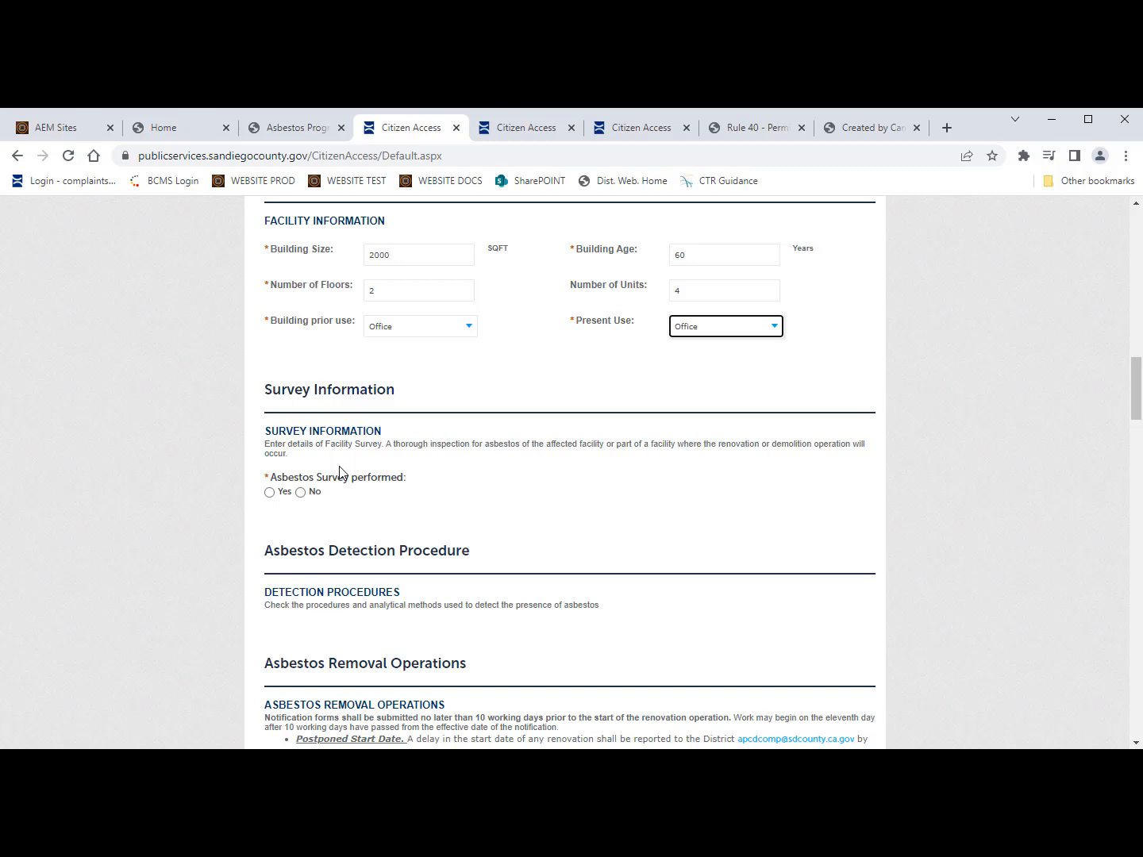
Step: Mark the asbestos survey as performed, dated 11/06/2022
click(270, 492)
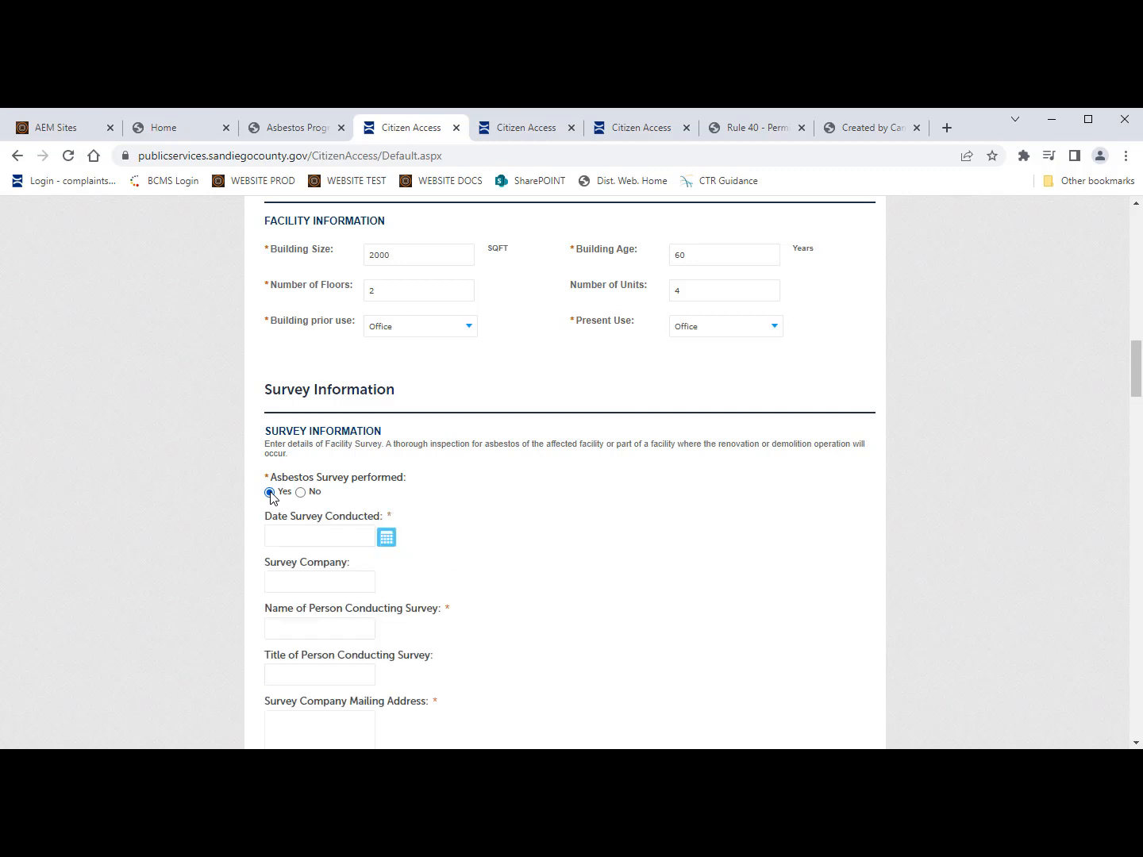
scroll(318, 545, down, 1)
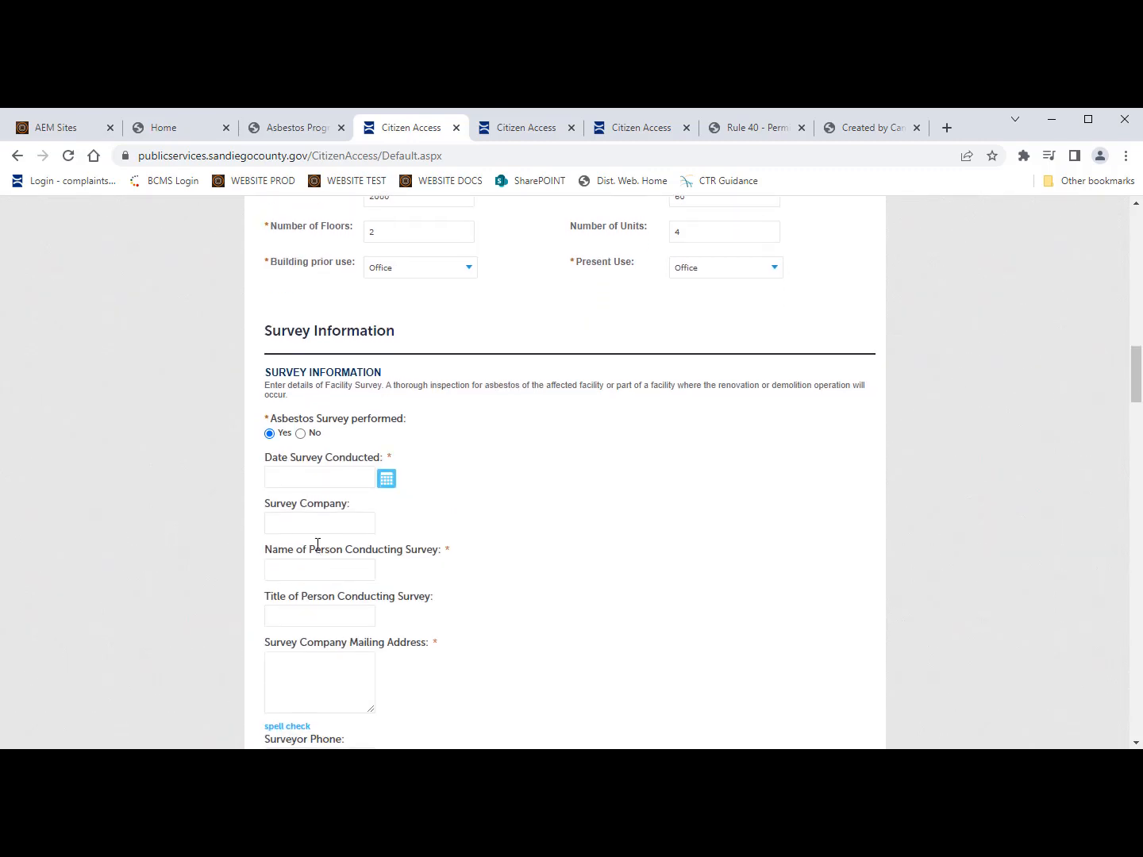
click(352, 476)
click(387, 482)
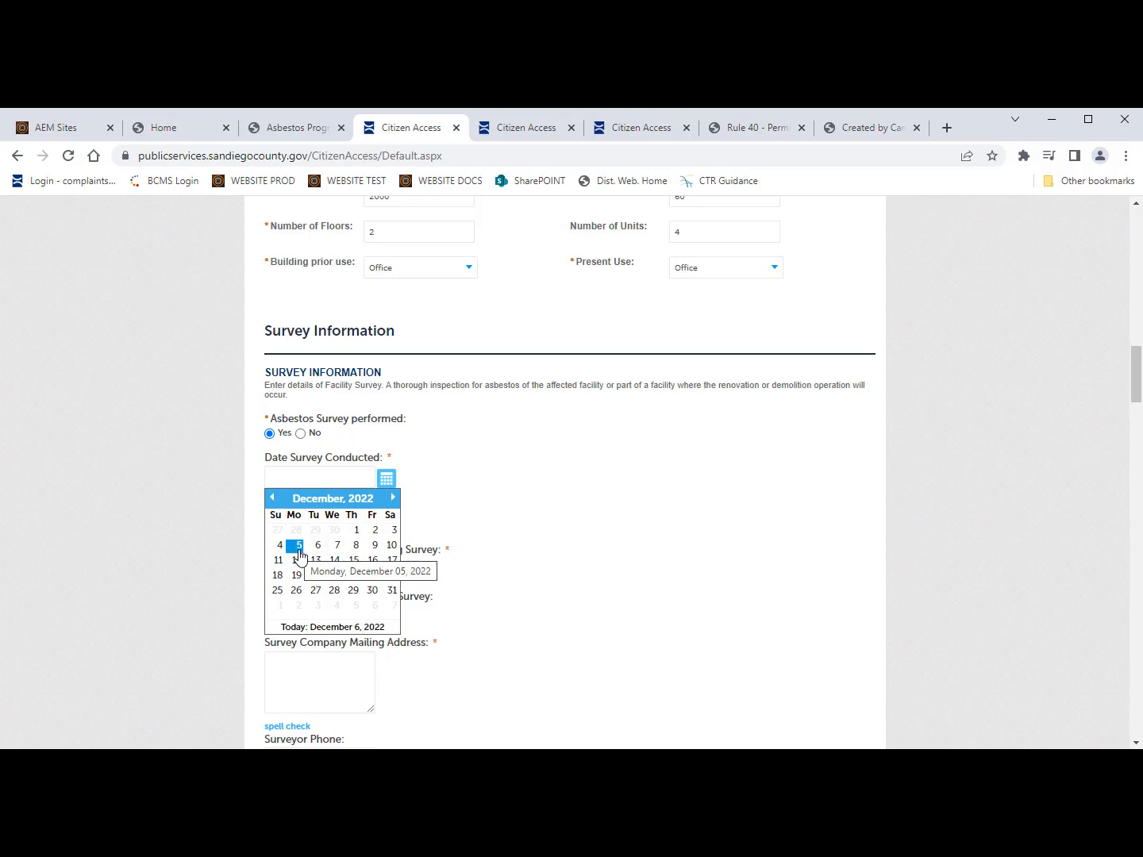
click(272, 498)
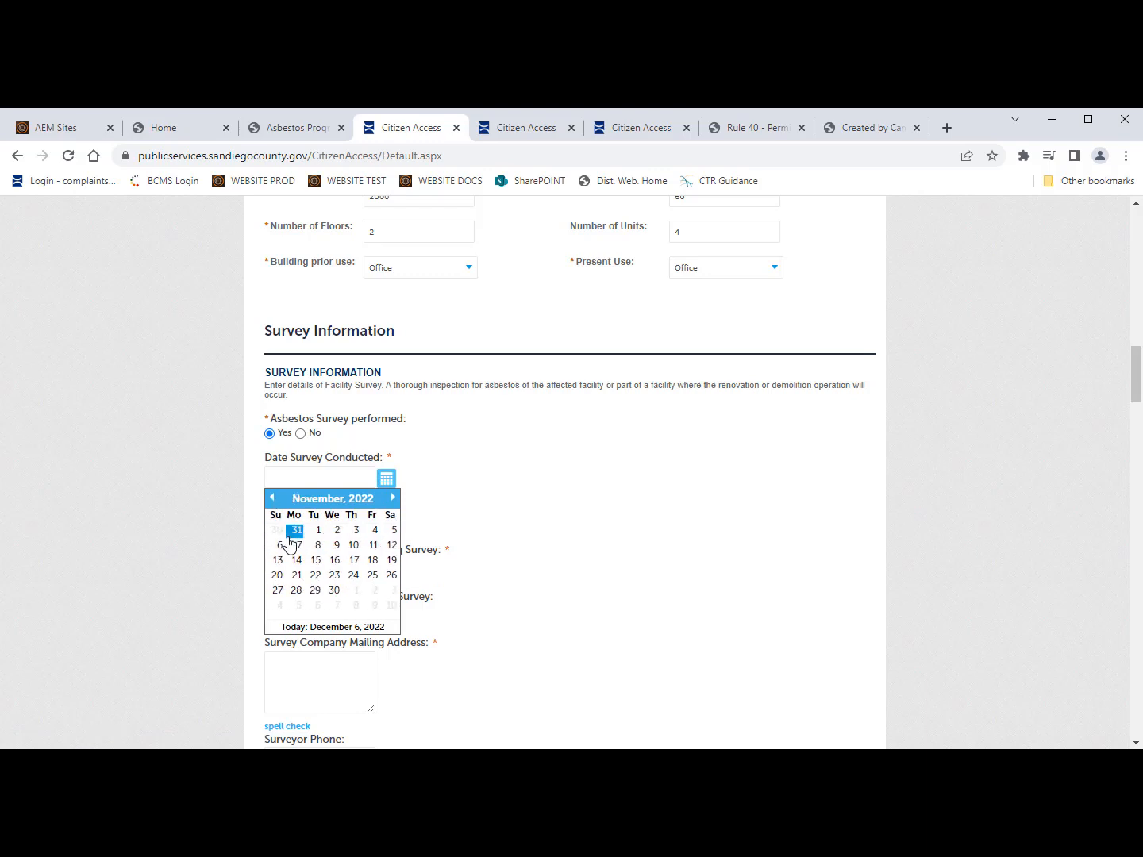
click(280, 546)
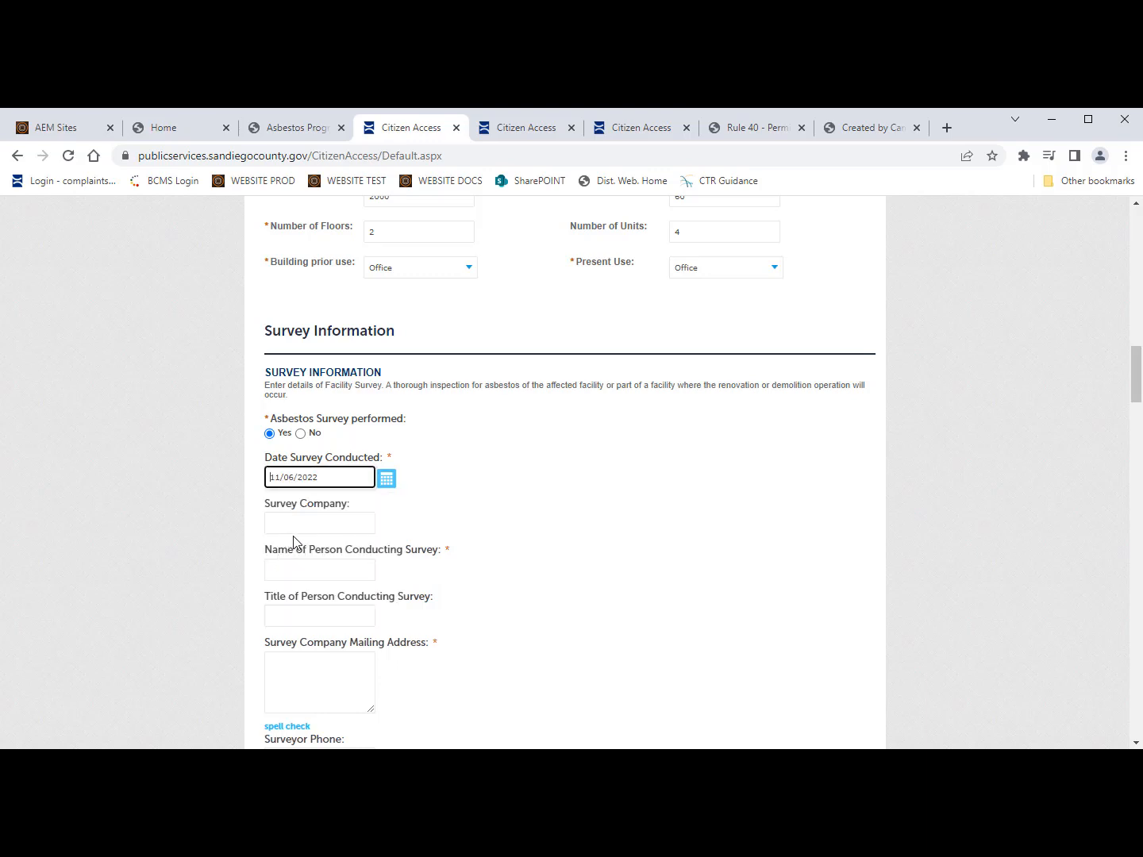
Step: Enter Asbestos Inc. as the survey company and type the surveyor's full name
scroll(360, 555, down, 1)
click(314, 486)
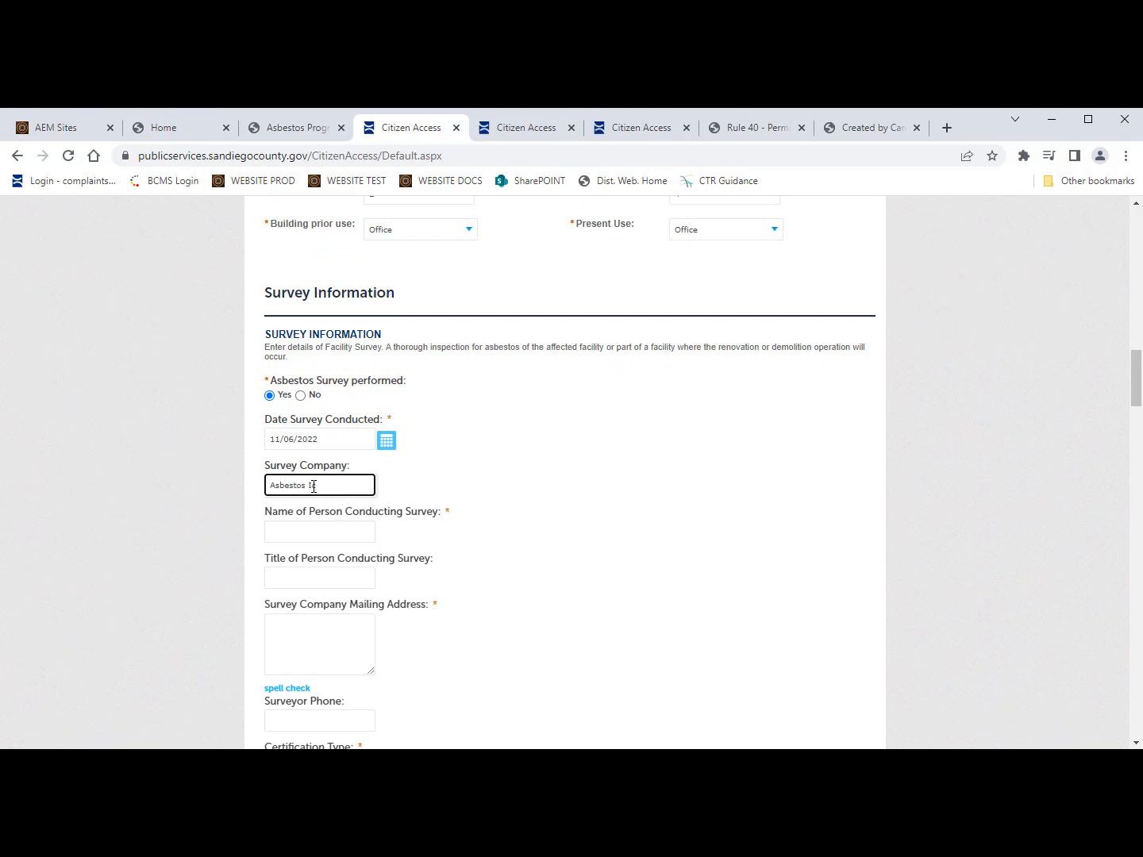
text(c.)
click(296, 535)
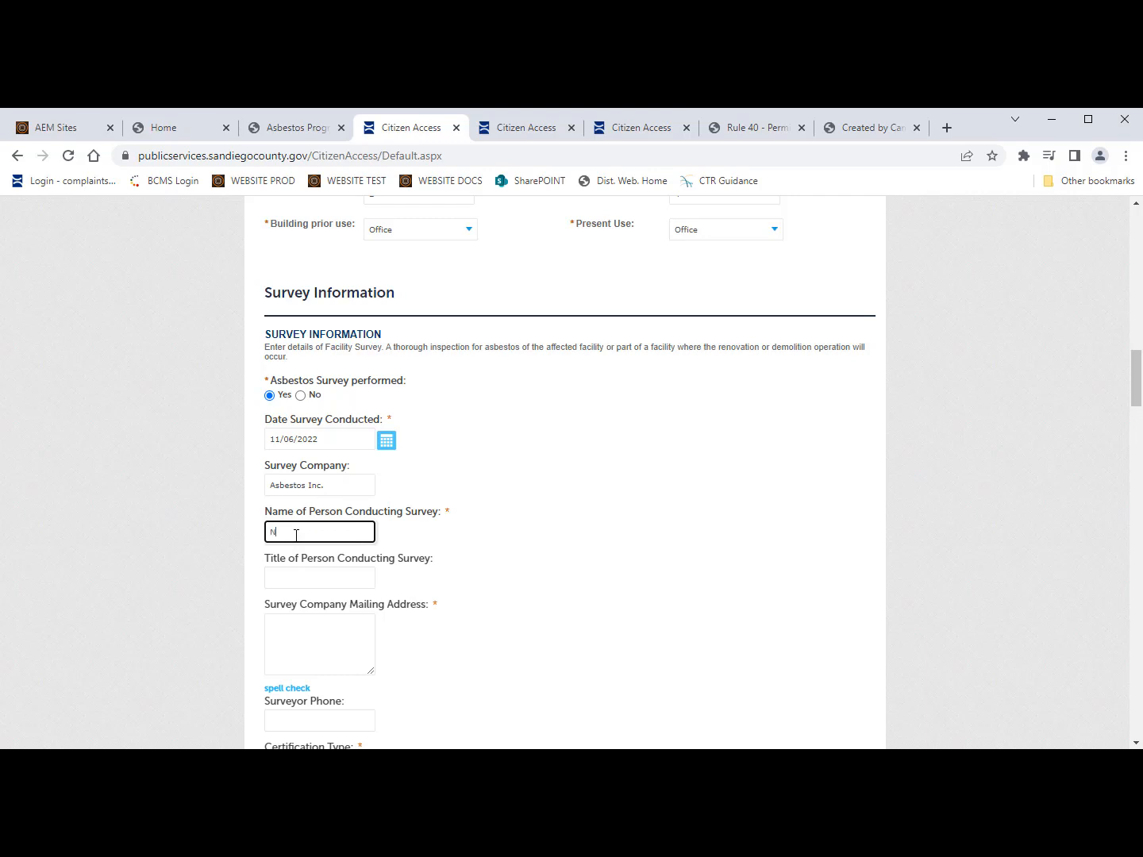
Step: Fill in surveyor title CAC, the company's mailing address and the surveyor's phone number
click(302, 576)
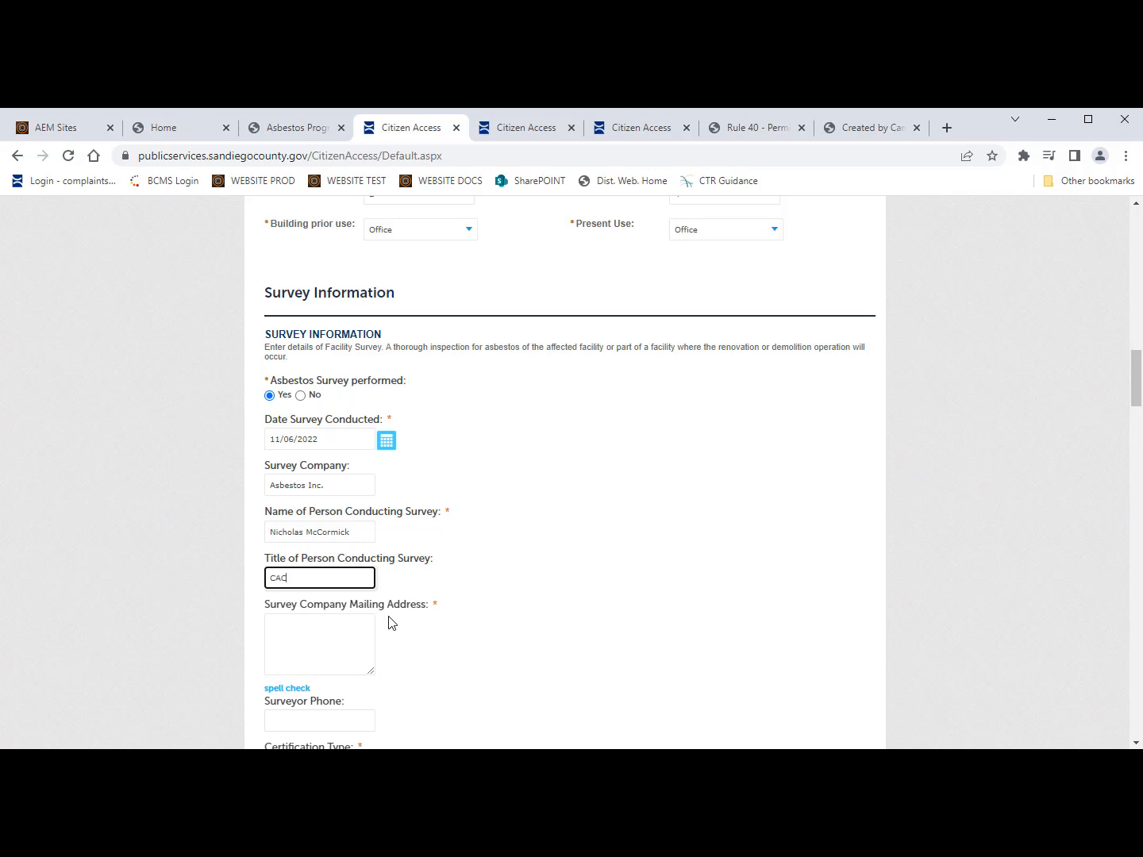
scroll(389, 623, down, 1)
click(318, 582)
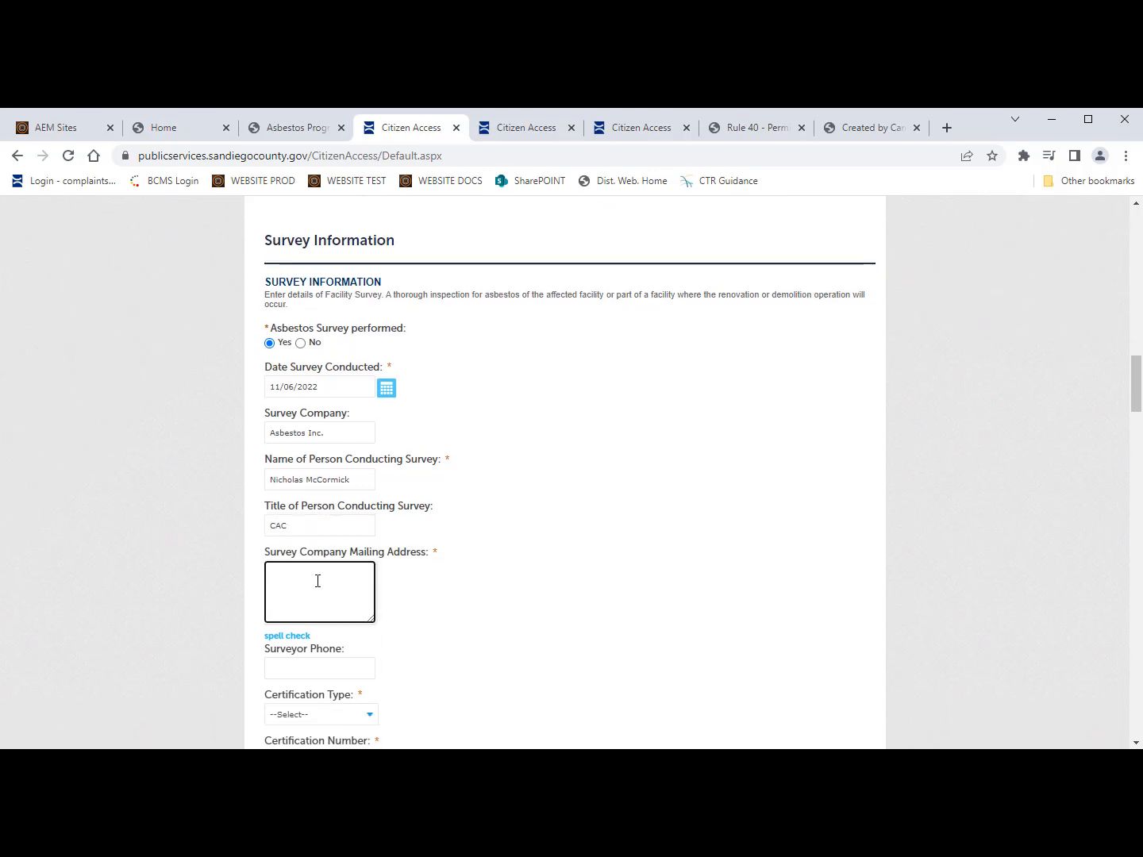
scroll(317, 581, down, 1)
click(318, 581)
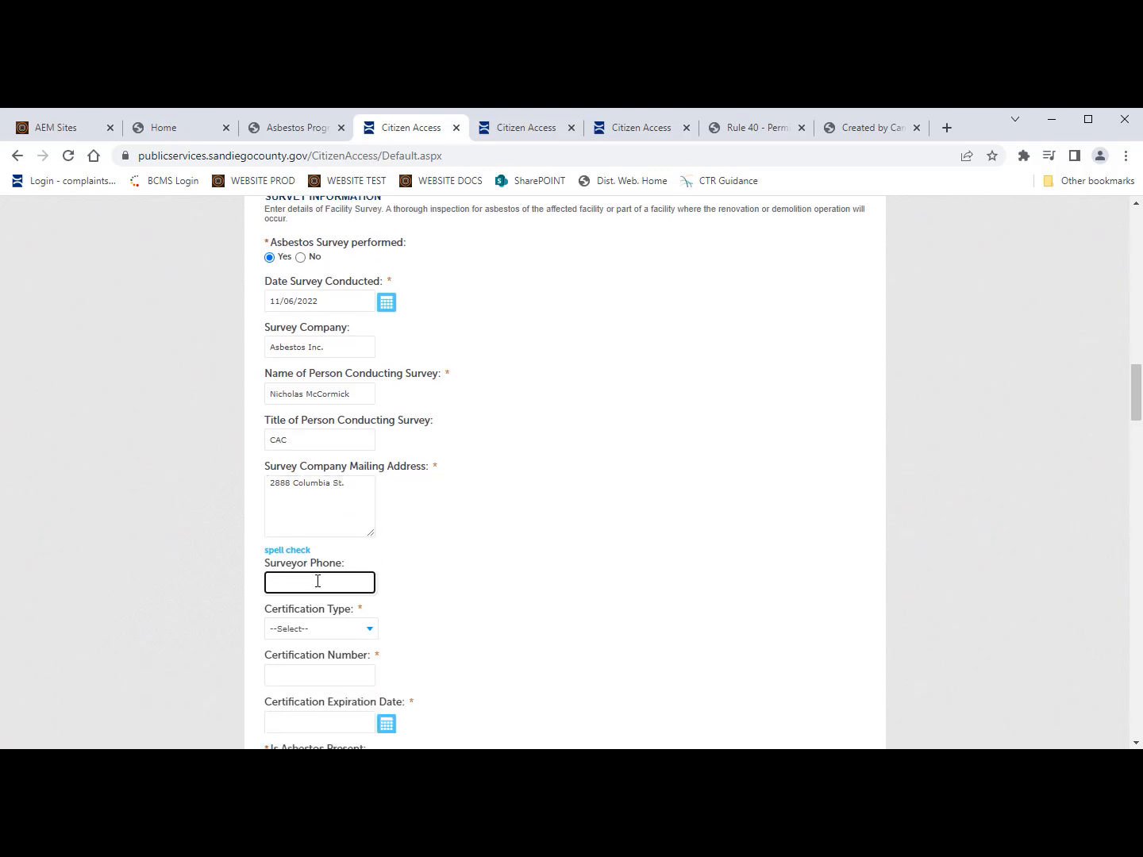
scroll(318, 581, down, 1)
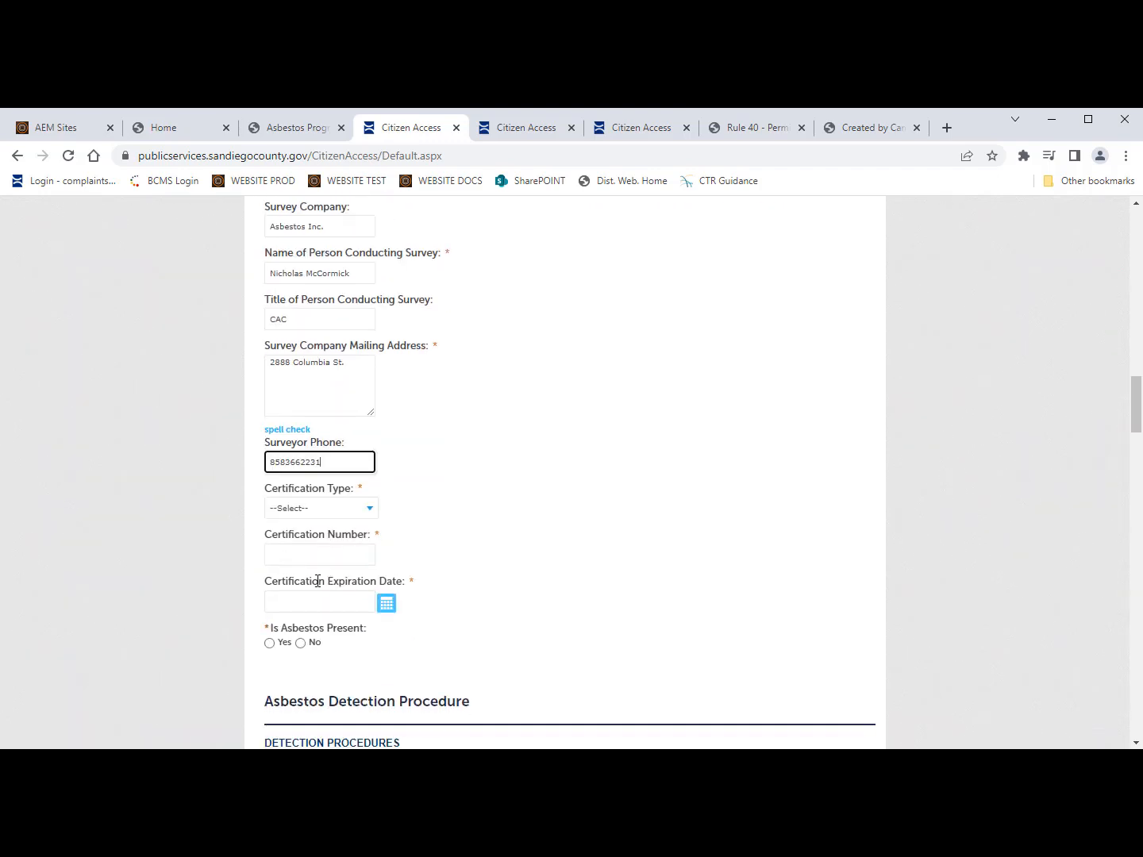
Step: Set certification type to Certified Asbestos Consultant (CAC) and enter the certification number
click(319, 508)
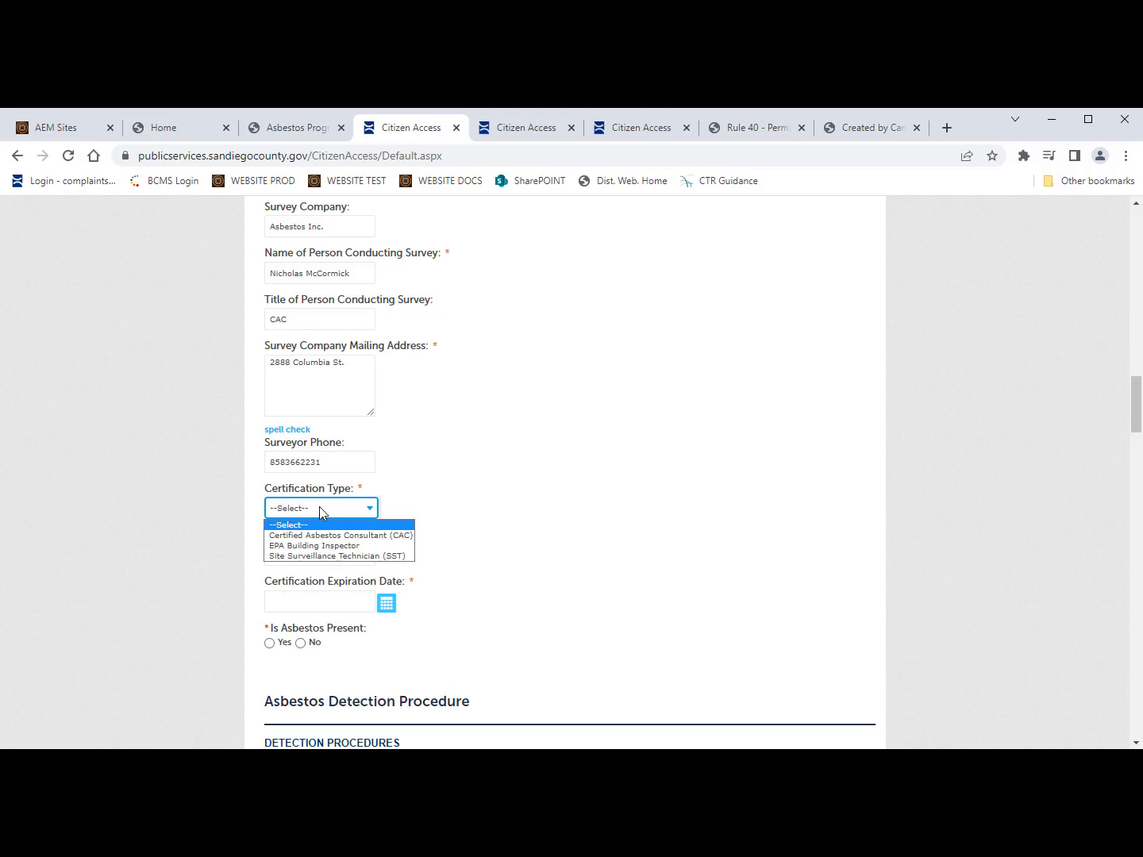
click(322, 534)
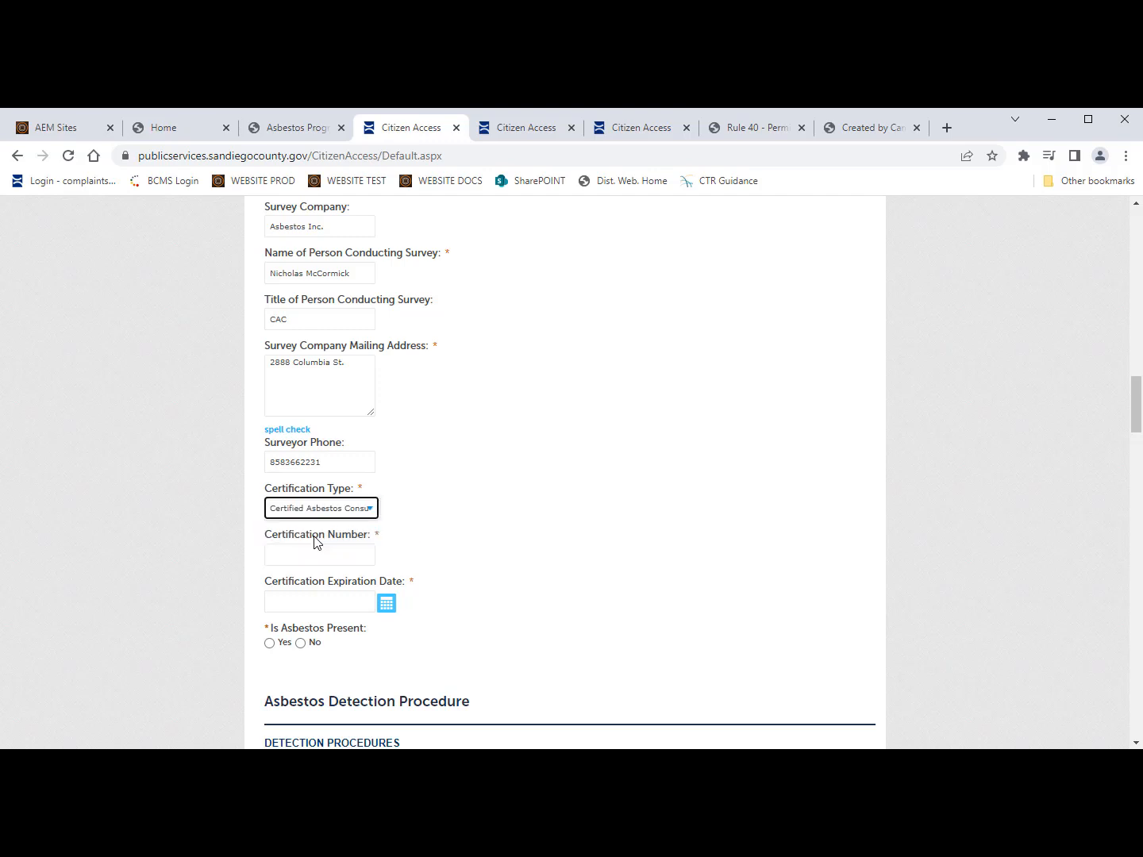
click(325, 561)
text(78979787)
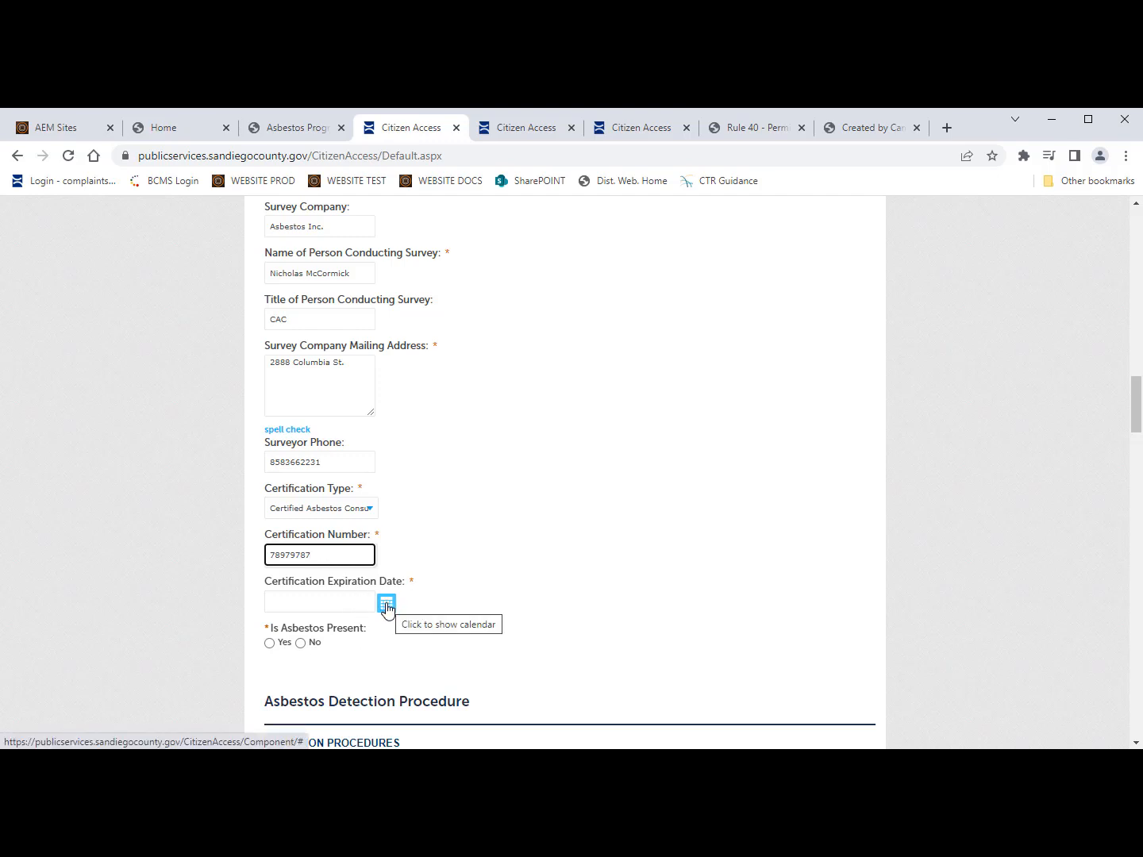
Step: Set the certification expiry to 07/13/2023 and answer Yes to asbestos present
click(388, 608)
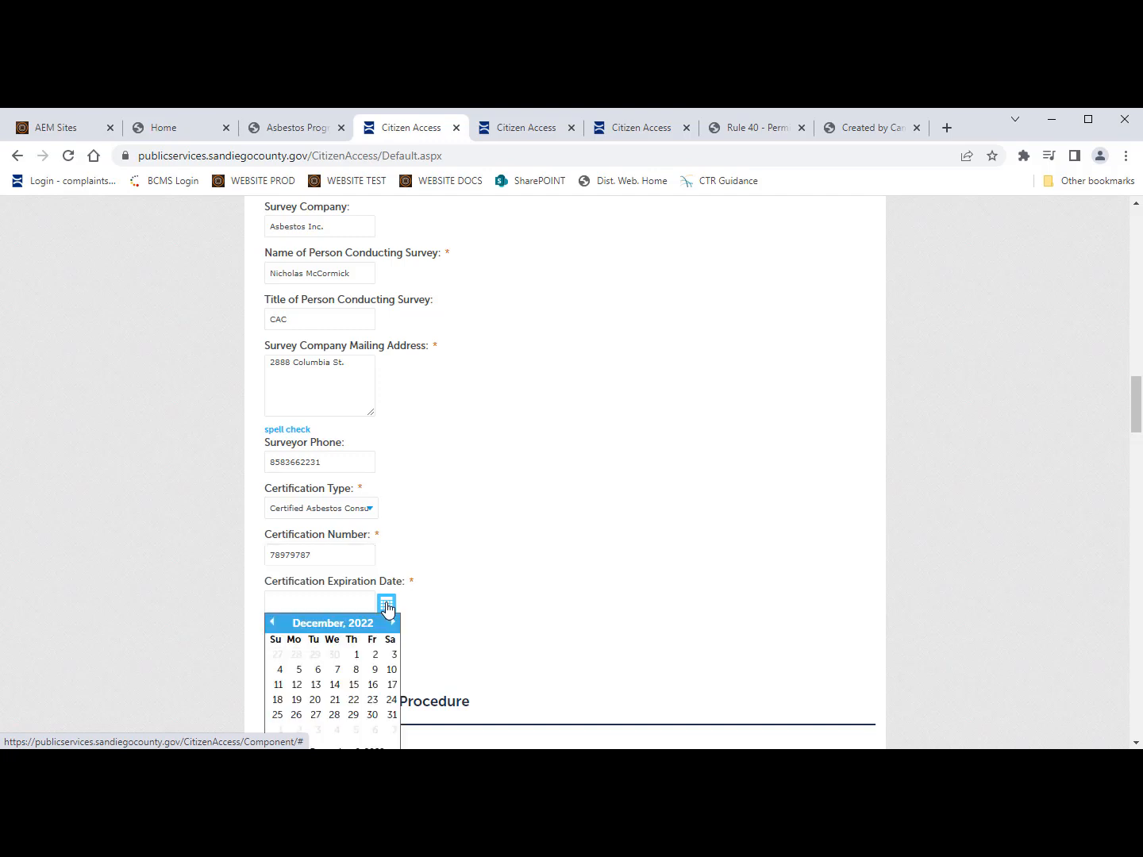
click(393, 623)
click(393, 623)
click(393, 623)
click(393, 623)
click(392, 622)
click(392, 623)
click(393, 622)
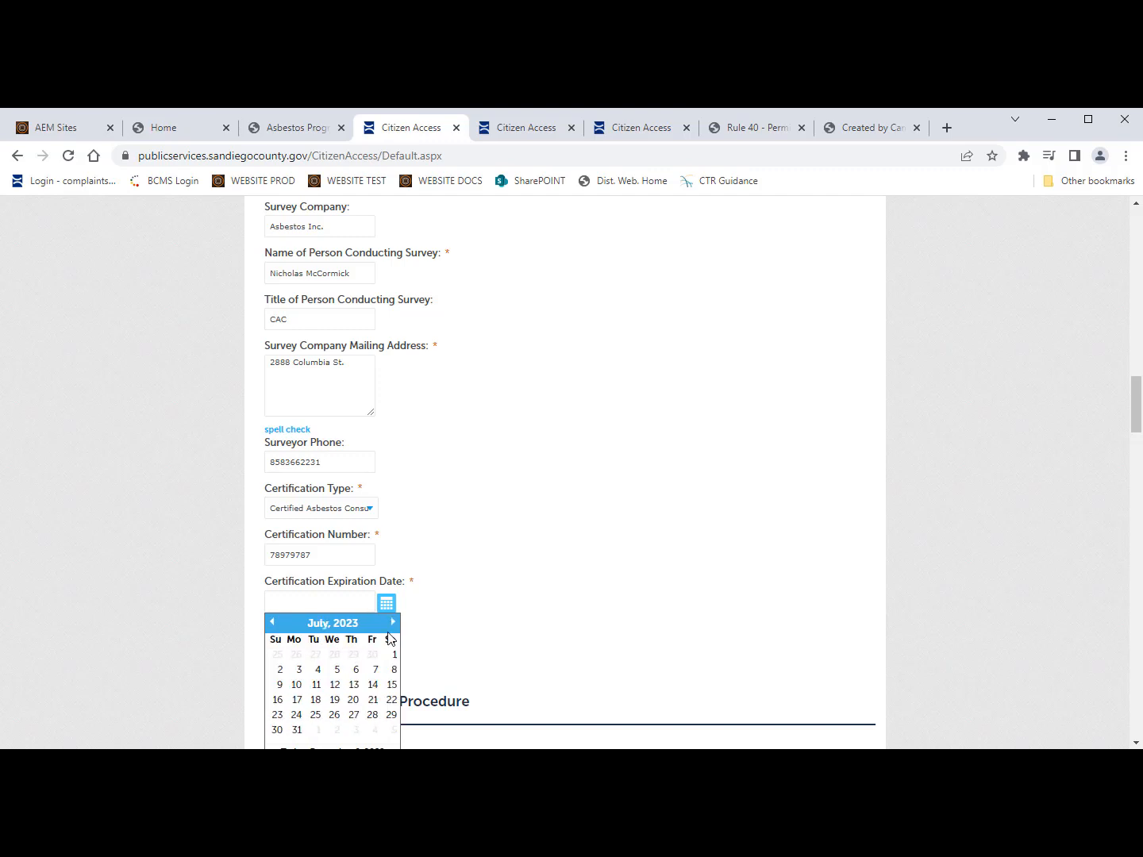
click(346, 689)
scroll(410, 657, down, 1)
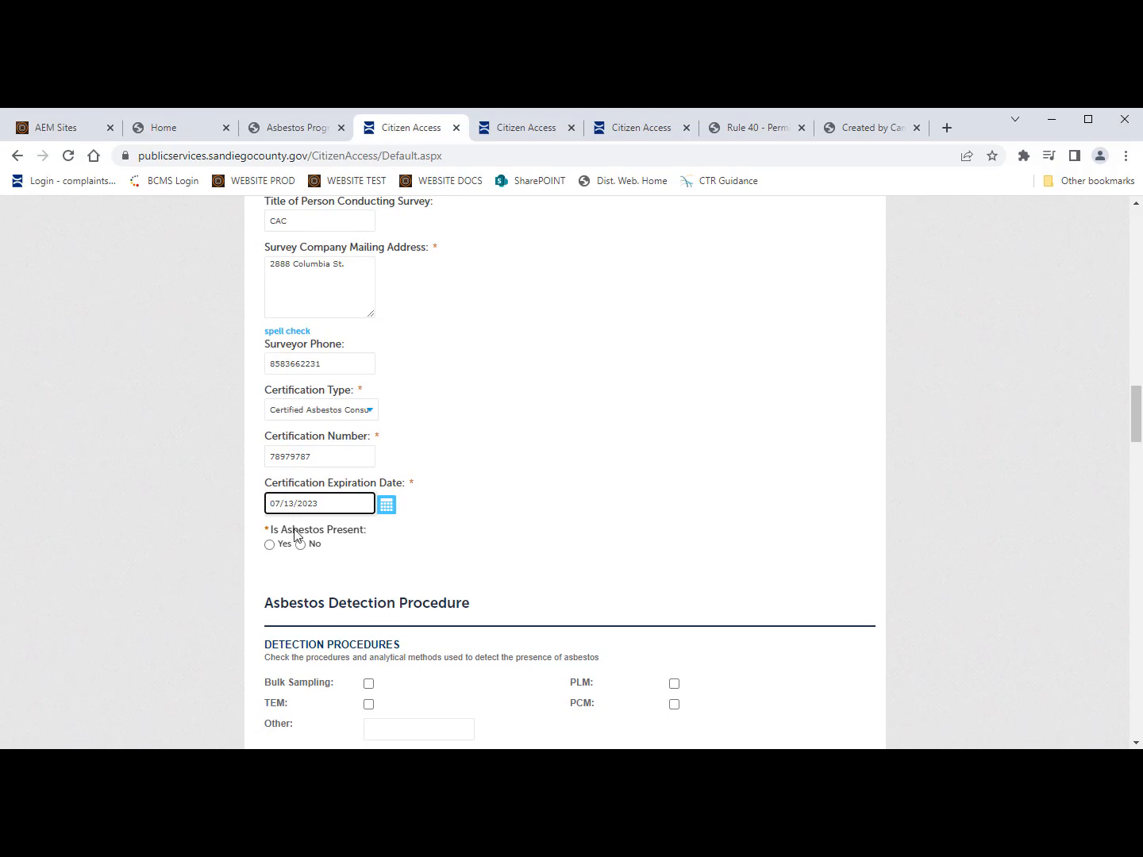
click(269, 545)
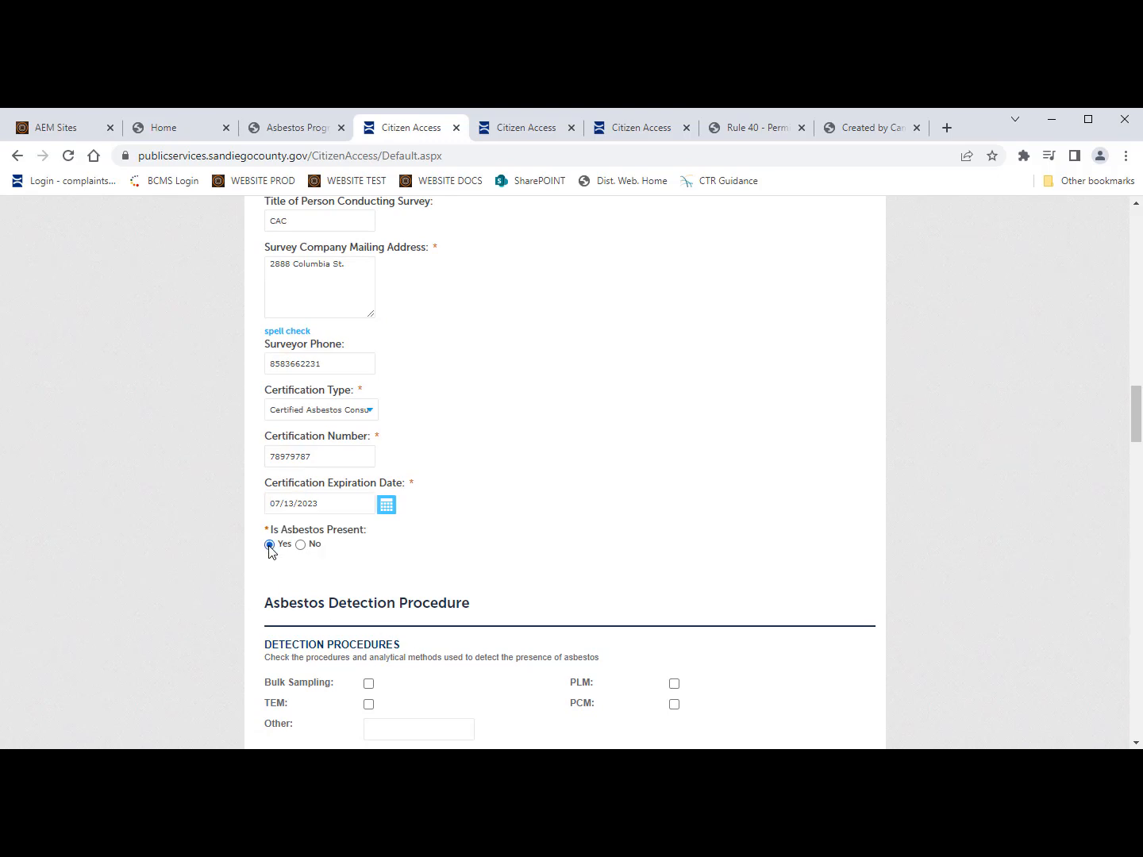
scroll(461, 694, down, 1)
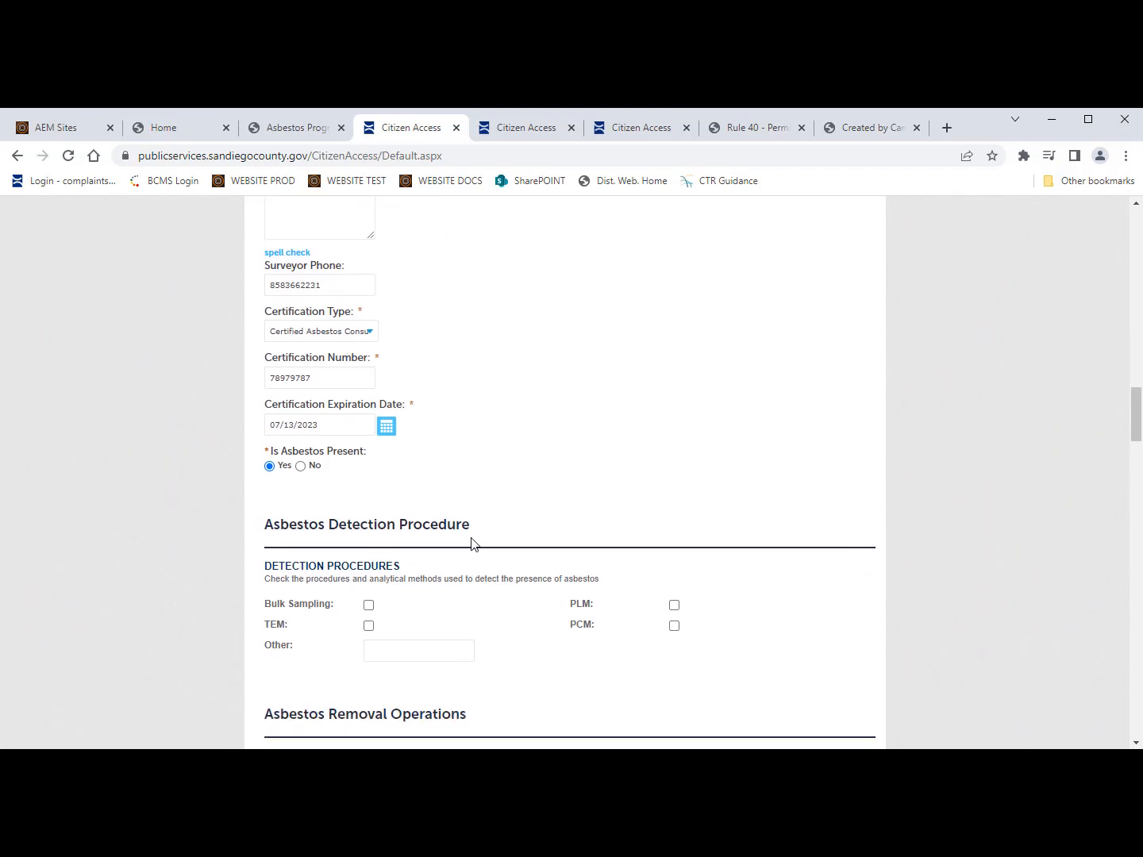
Step: Tick Bulk Sampling and PLM under Detection Procedures
scroll(468, 539, down, 3)
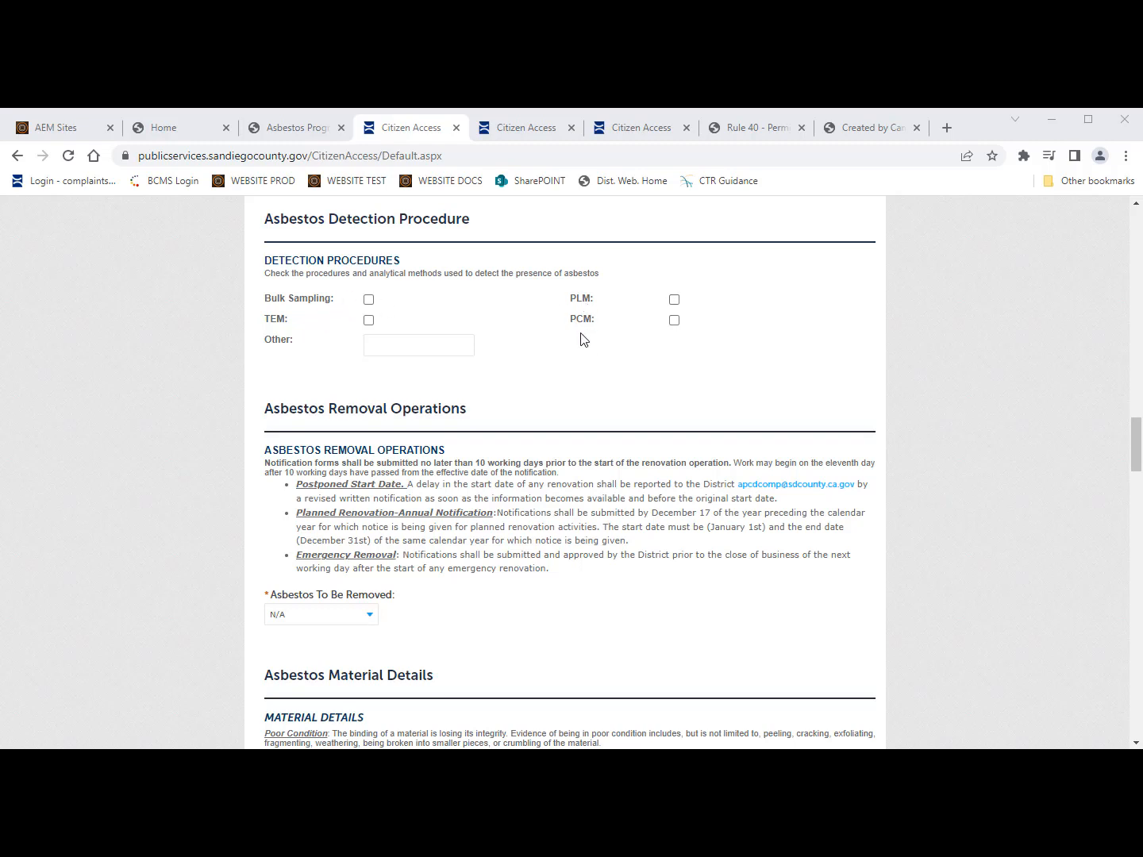
click(369, 300)
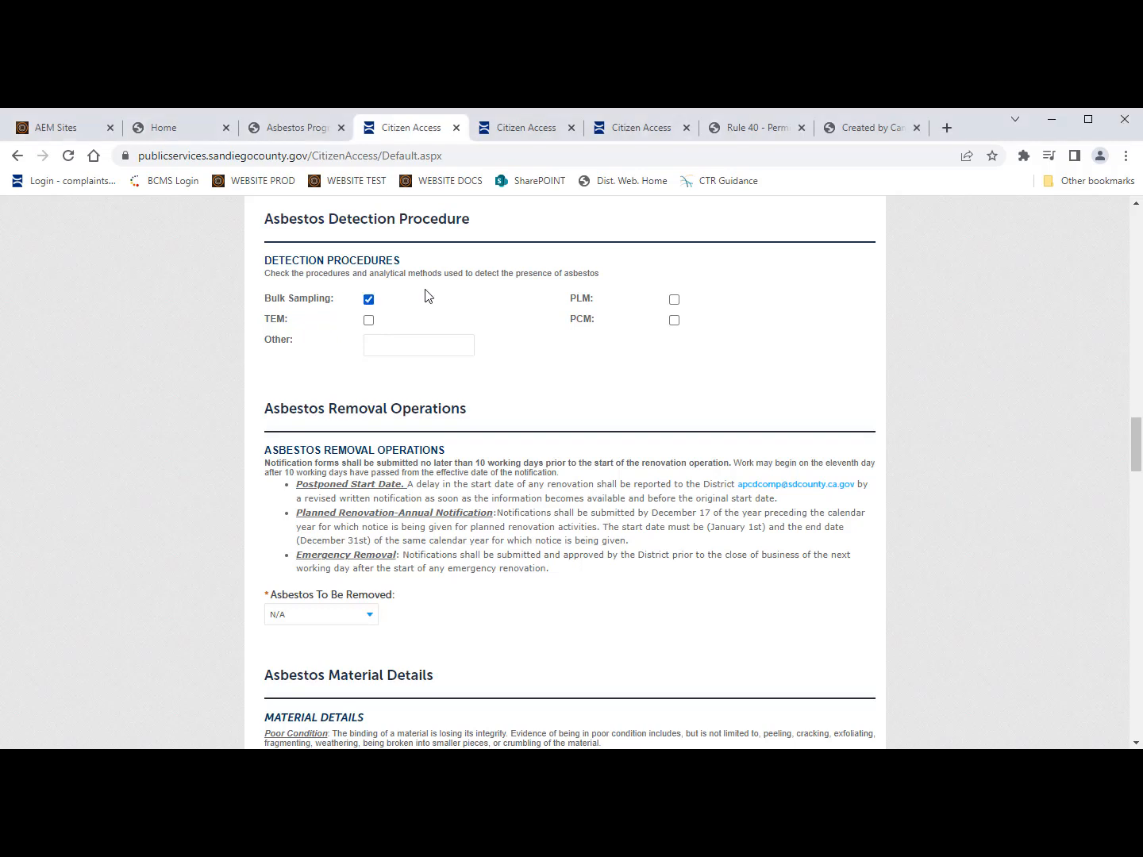
click(674, 301)
scroll(397, 508, down, 1)
scroll(410, 519, down, 1)
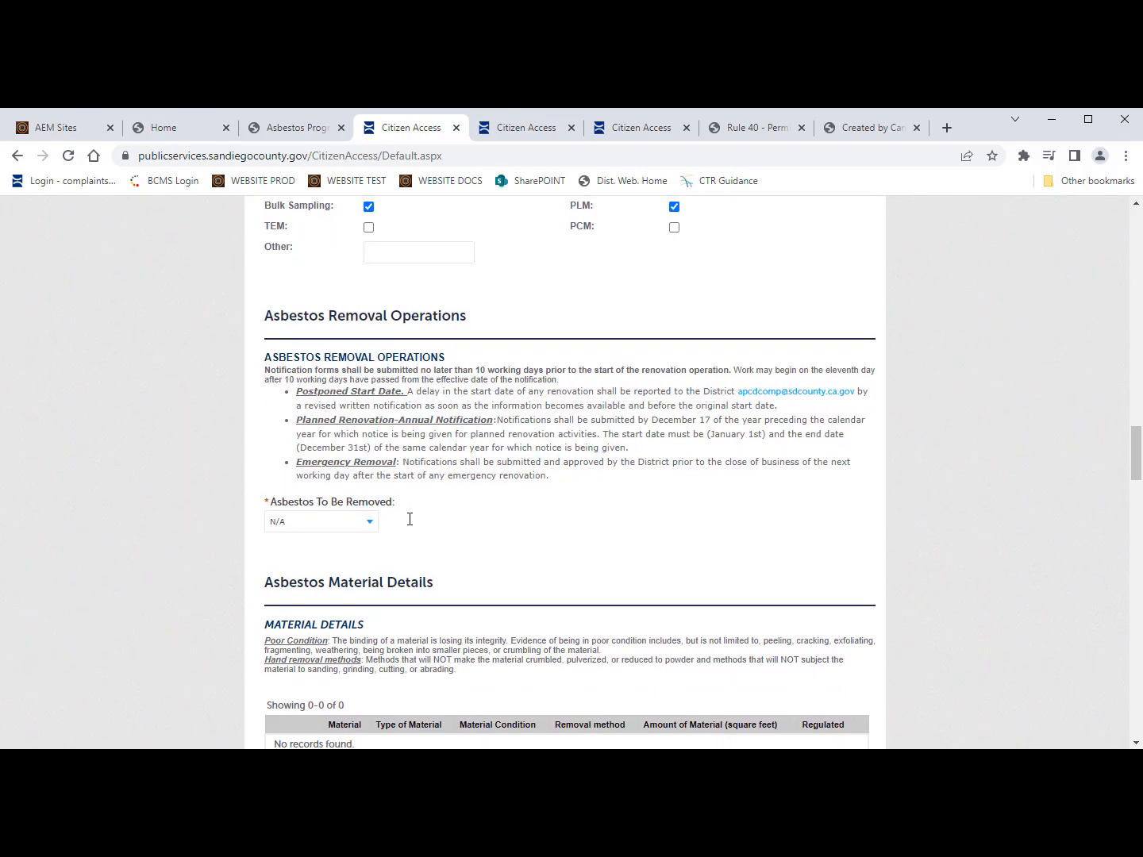
Step: Answer Yes to asbestos to be removed, with removal start date 01/13/2023
click(369, 519)
click(343, 567)
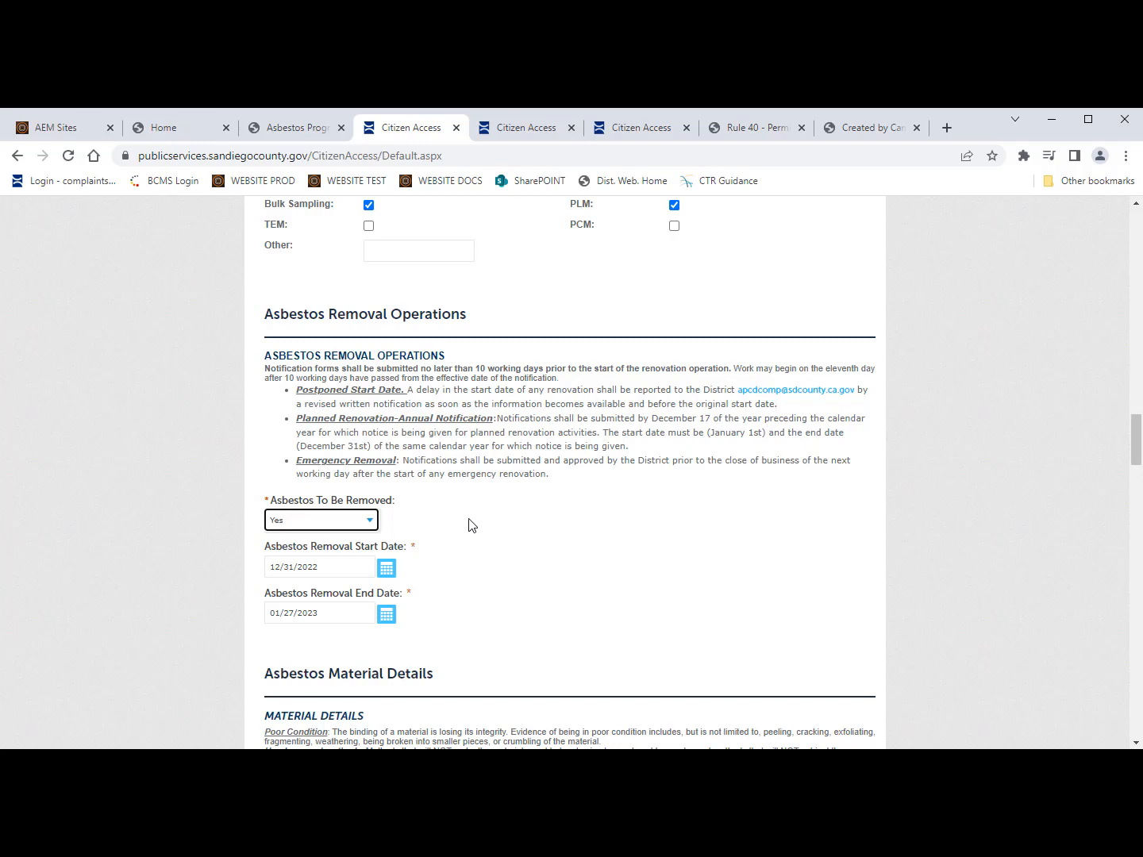
click(386, 567)
click(392, 588)
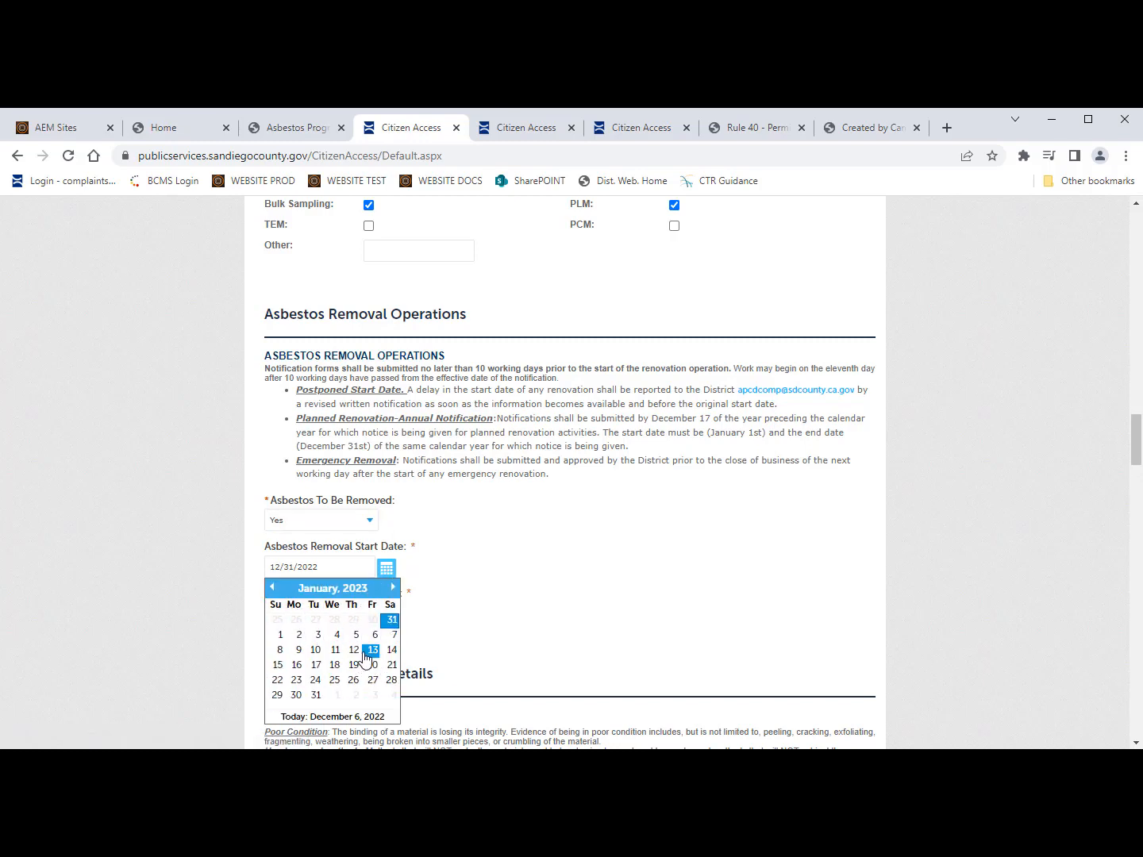
click(365, 653)
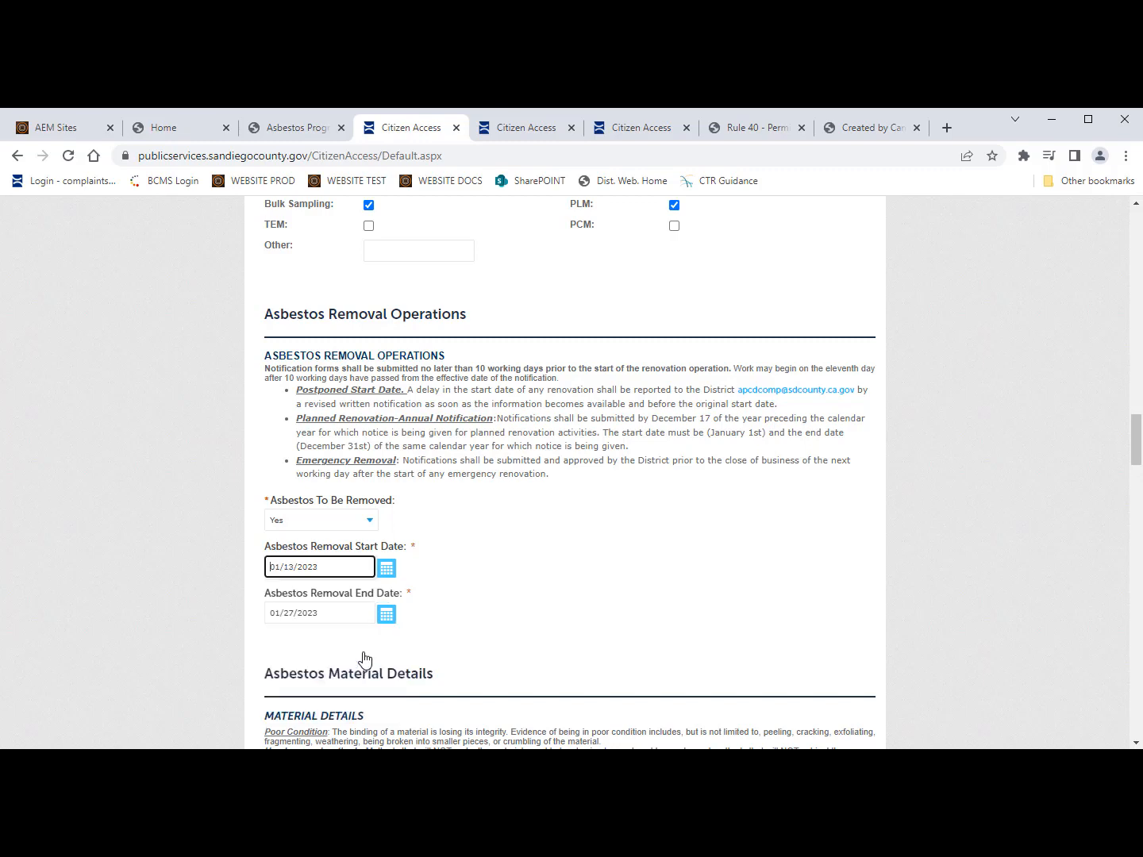
Step: Set the removal end date to 01/27/2023 and scroll to Asbestos Material Details
click(386, 615)
click(394, 634)
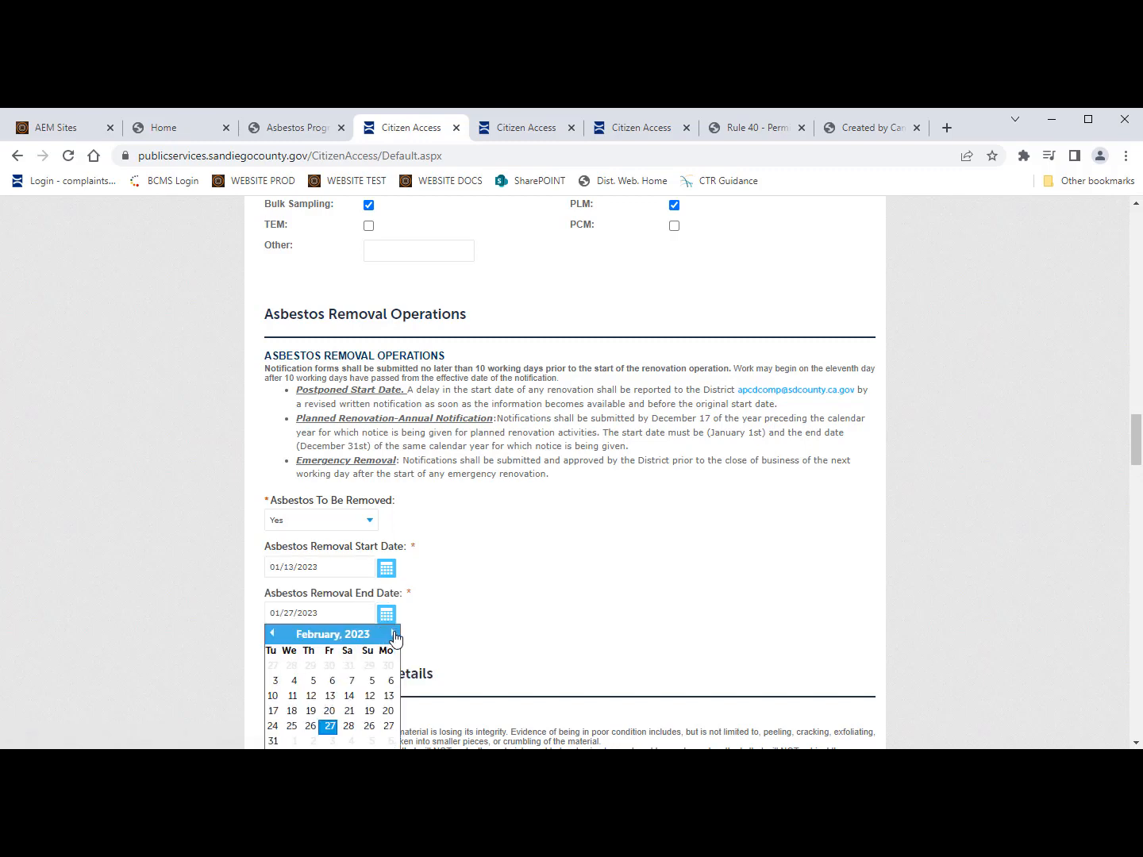
click(280, 639)
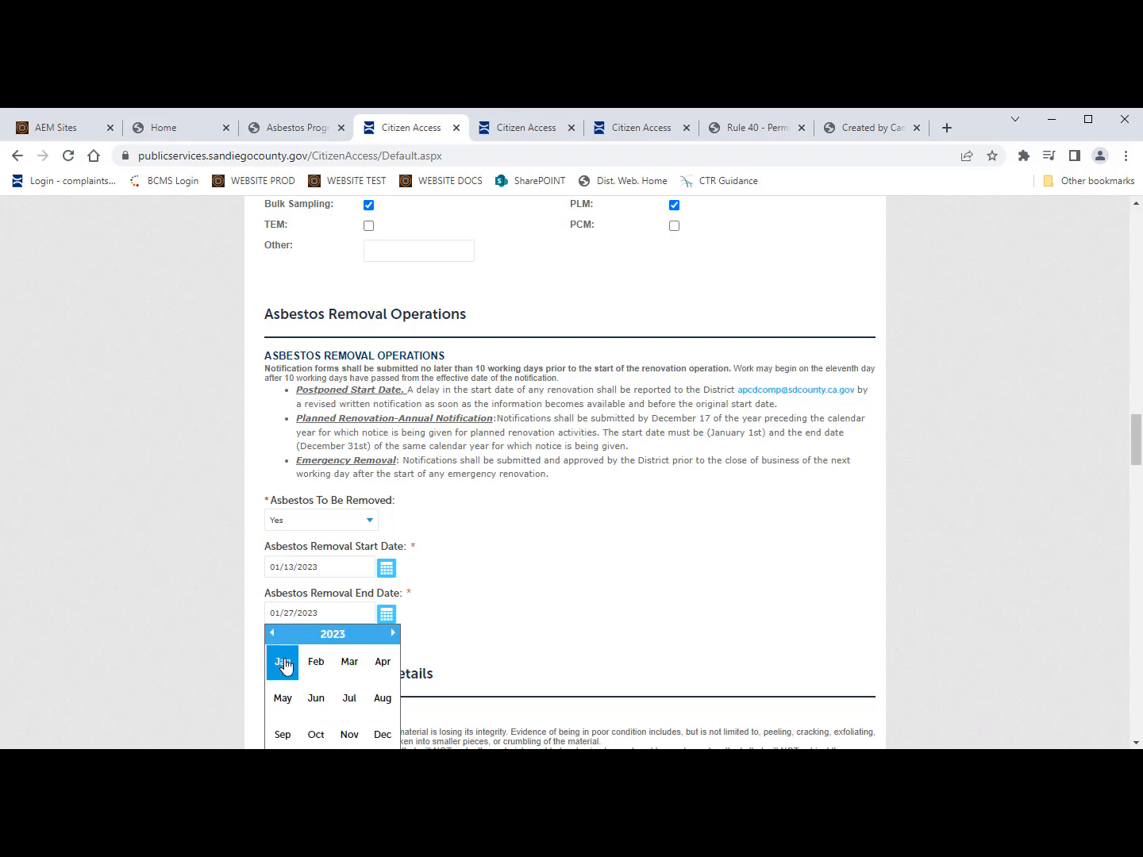
click(282, 659)
click(387, 615)
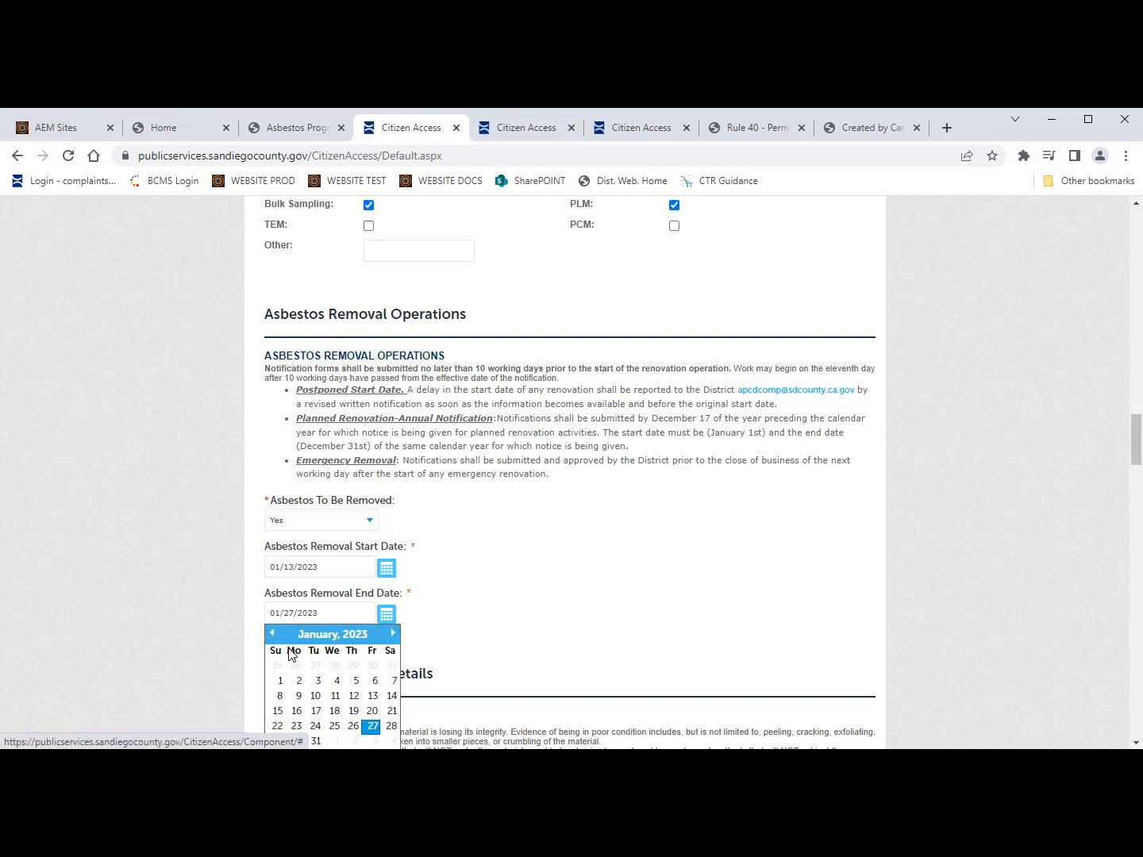
click(372, 725)
scroll(368, 653, down, 2)
scroll(366, 654, down, 2)
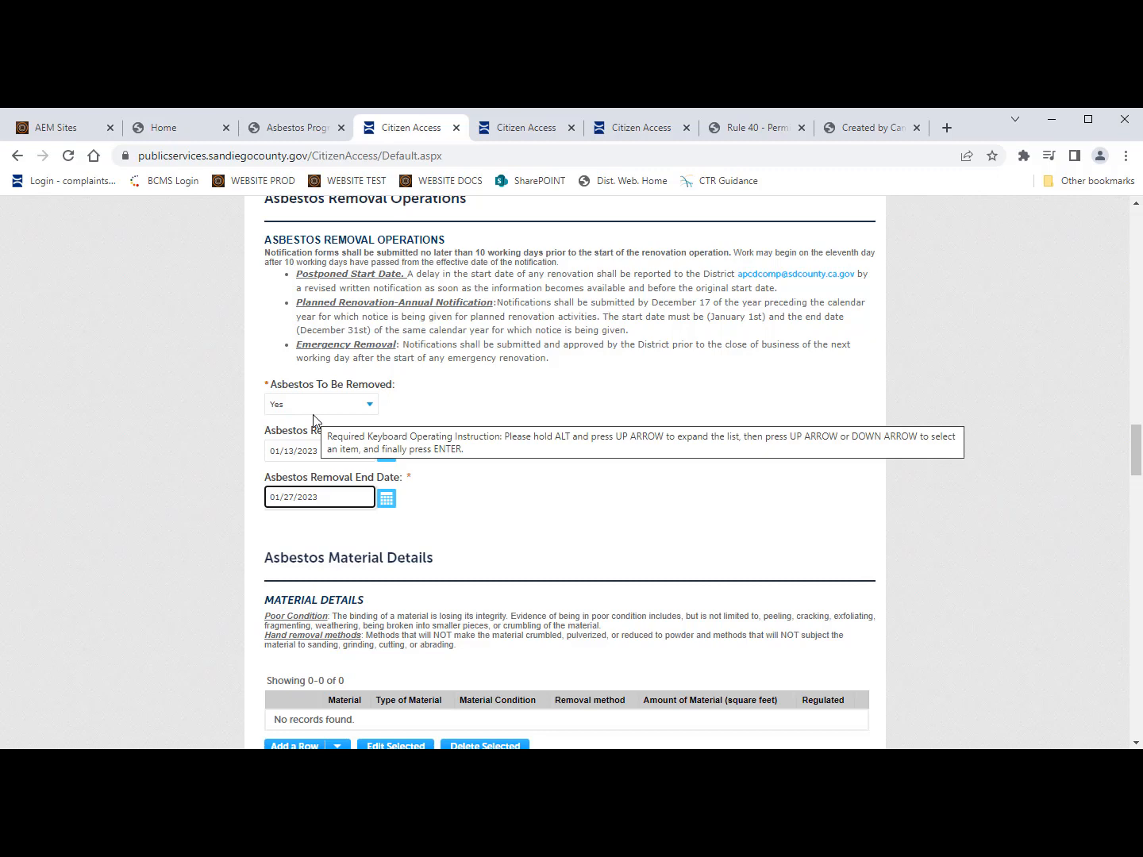
scroll(314, 416, down, 2)
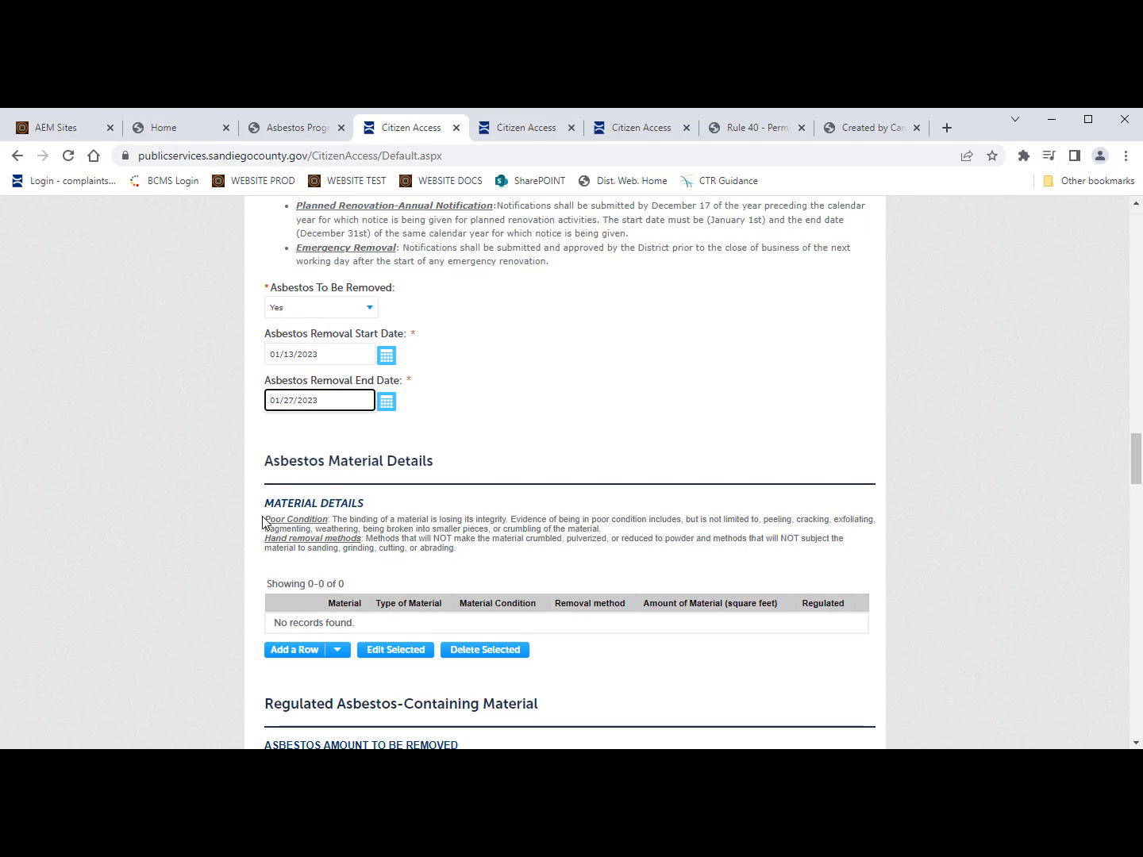
scroll(269, 556, down, 1)
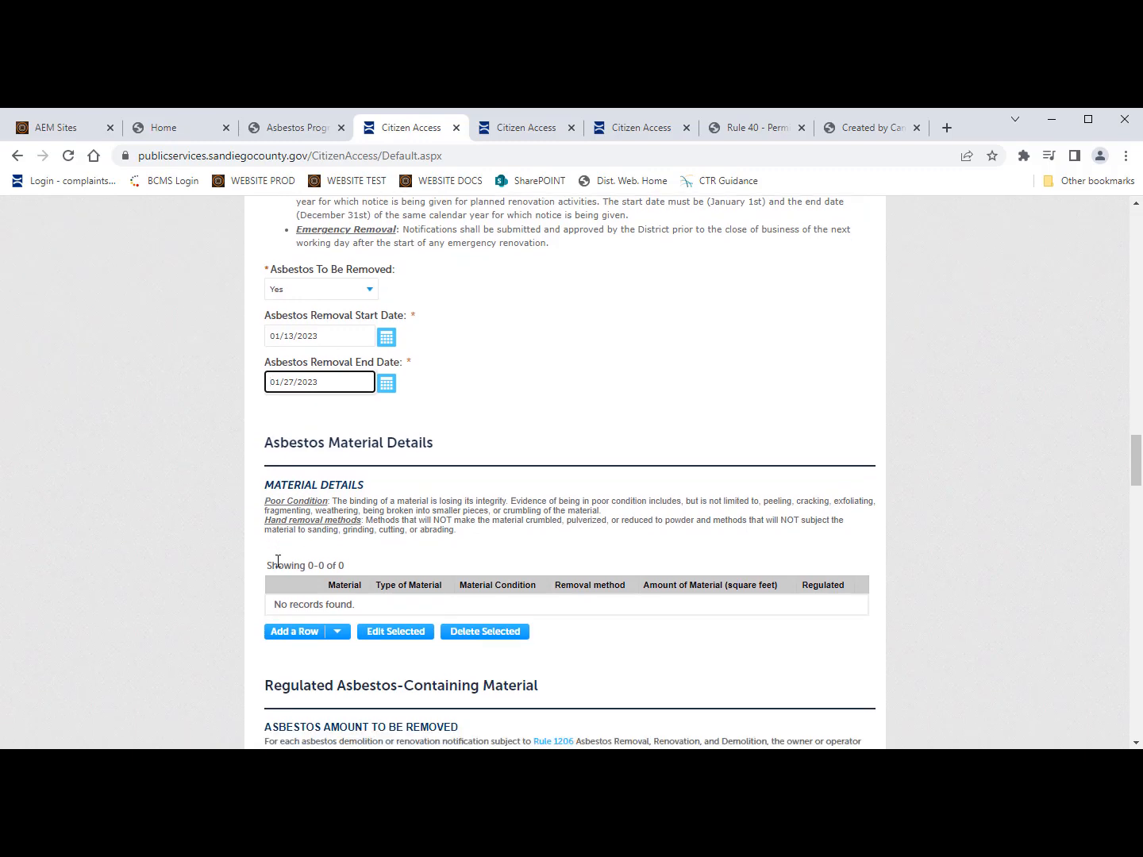
Step: Add a material row: Acoustic/Popcorn Ceiling, Poor condition, Hand tools, 1000 square feet
click(308, 631)
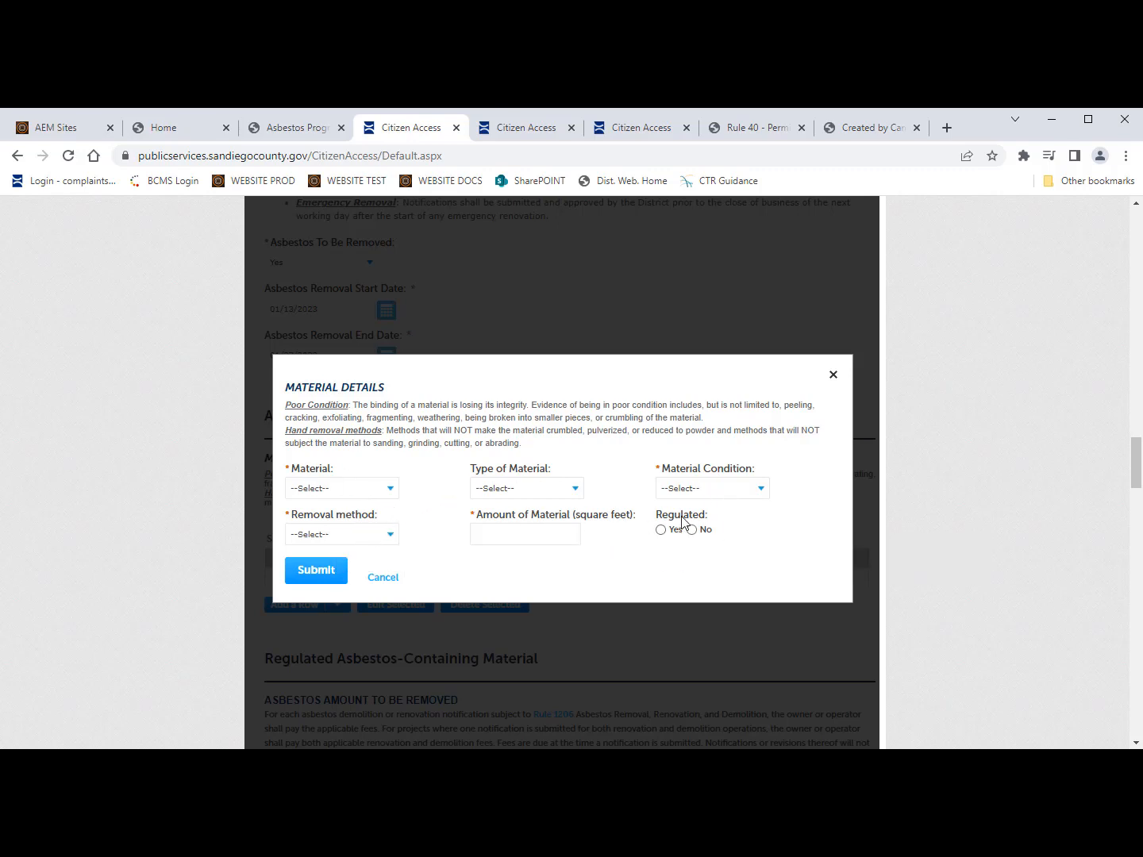
click(388, 489)
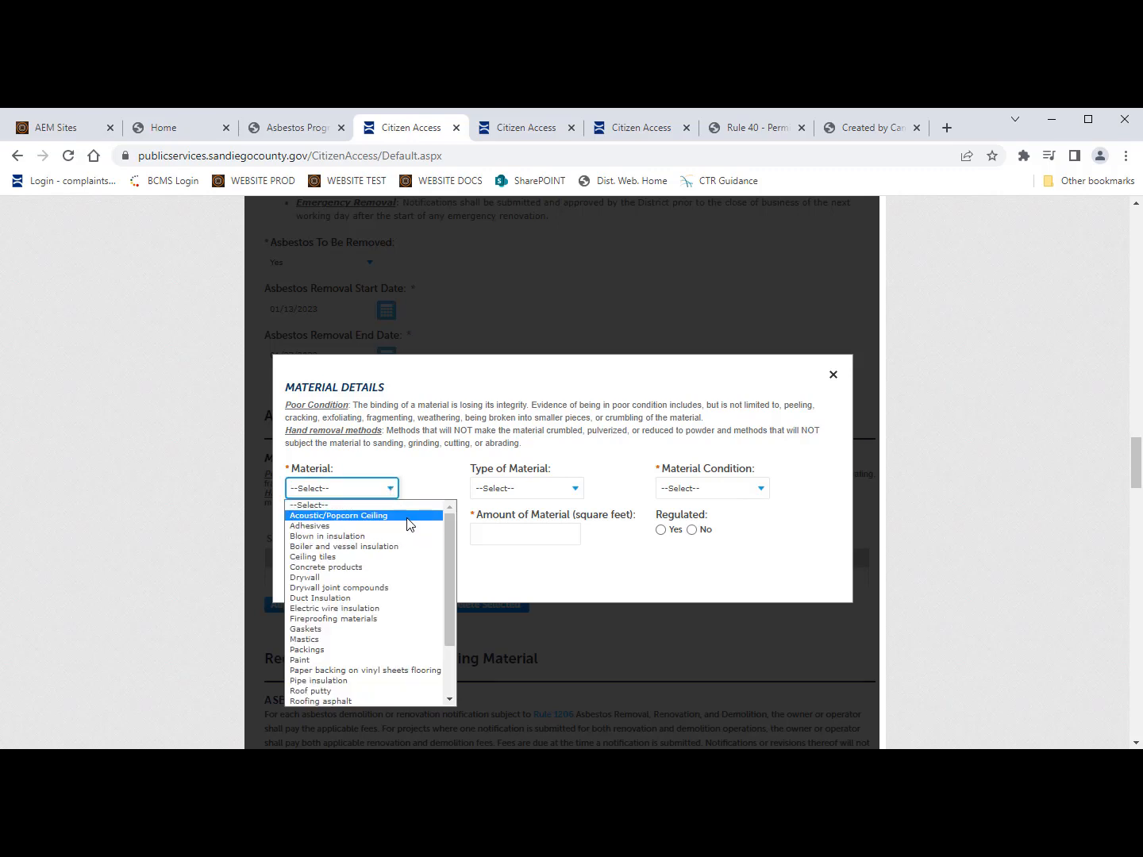
click(407, 517)
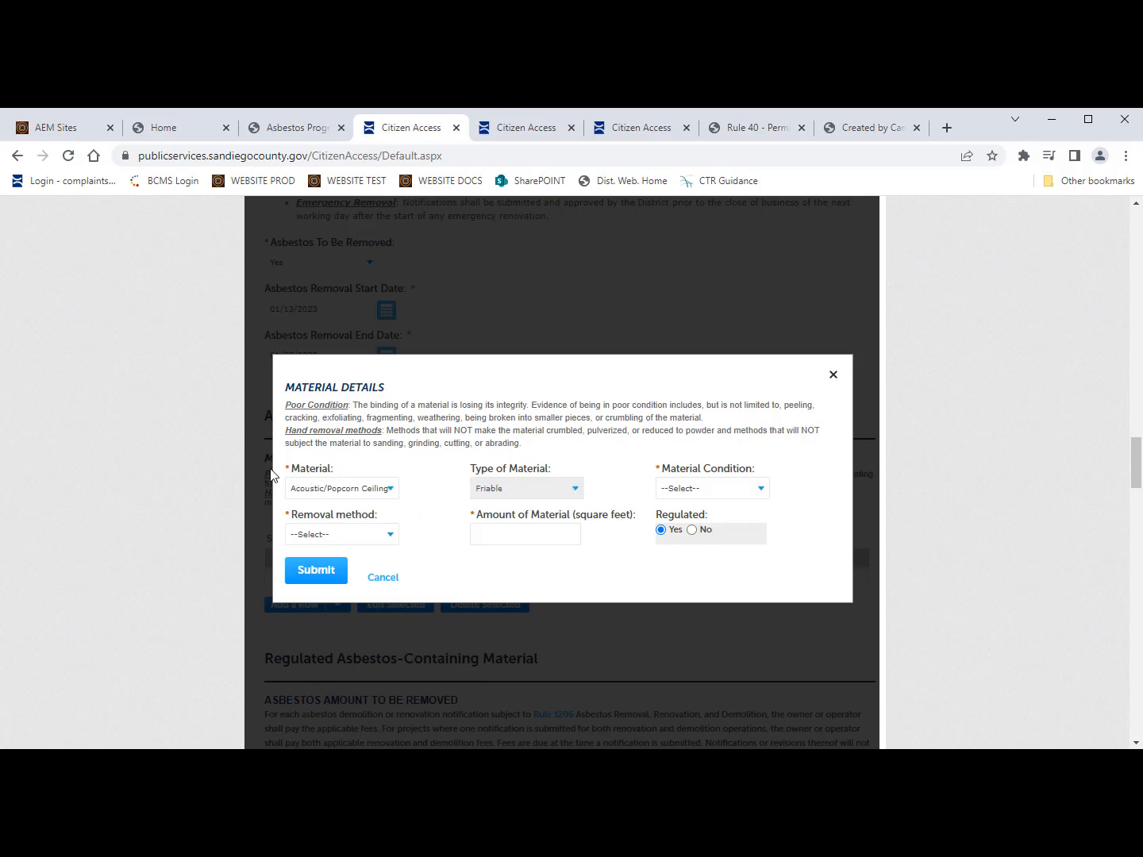
click(746, 489)
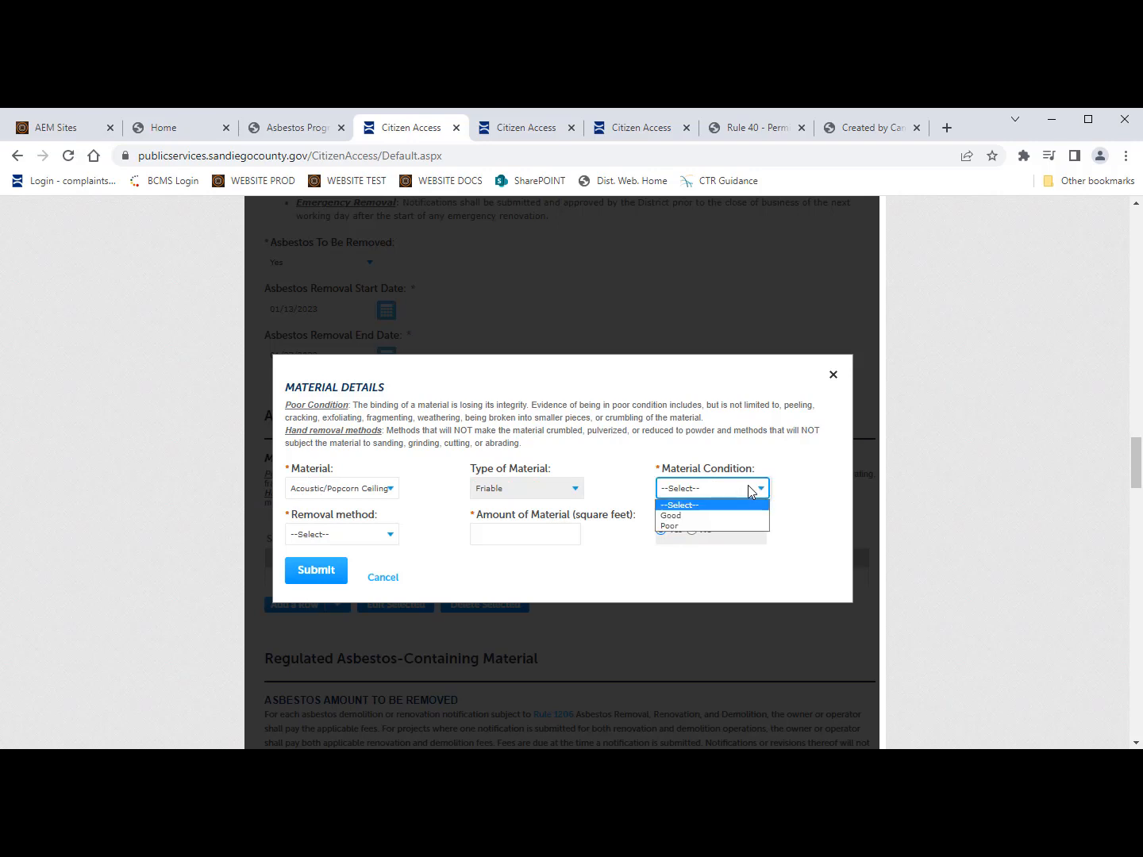
click(688, 525)
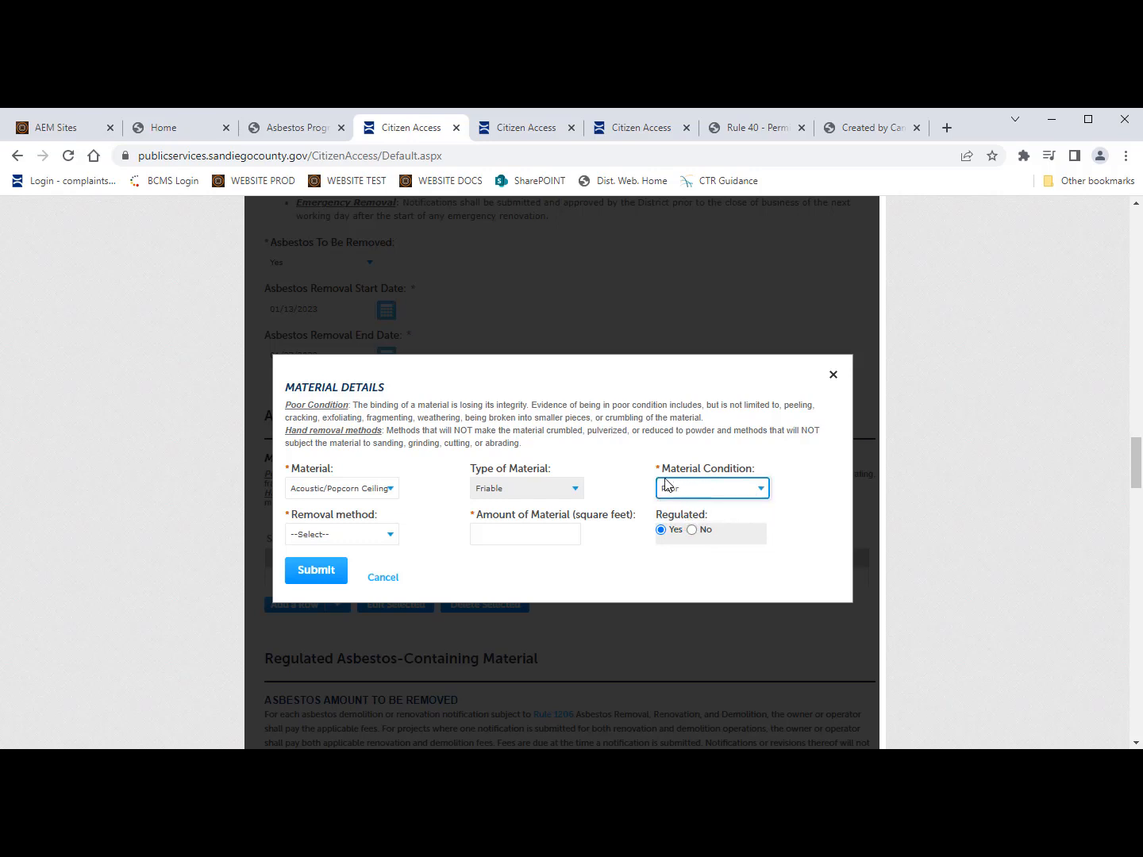
click(378, 539)
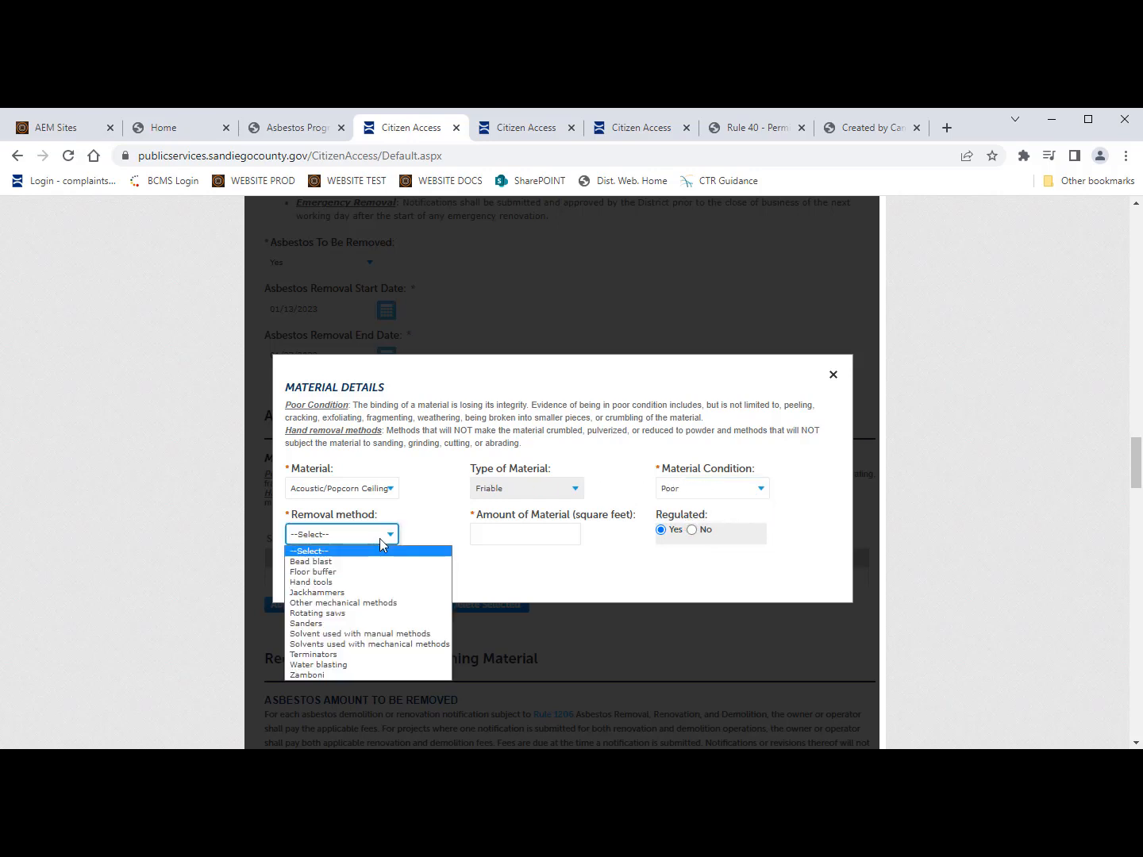
click(377, 584)
click(536, 534)
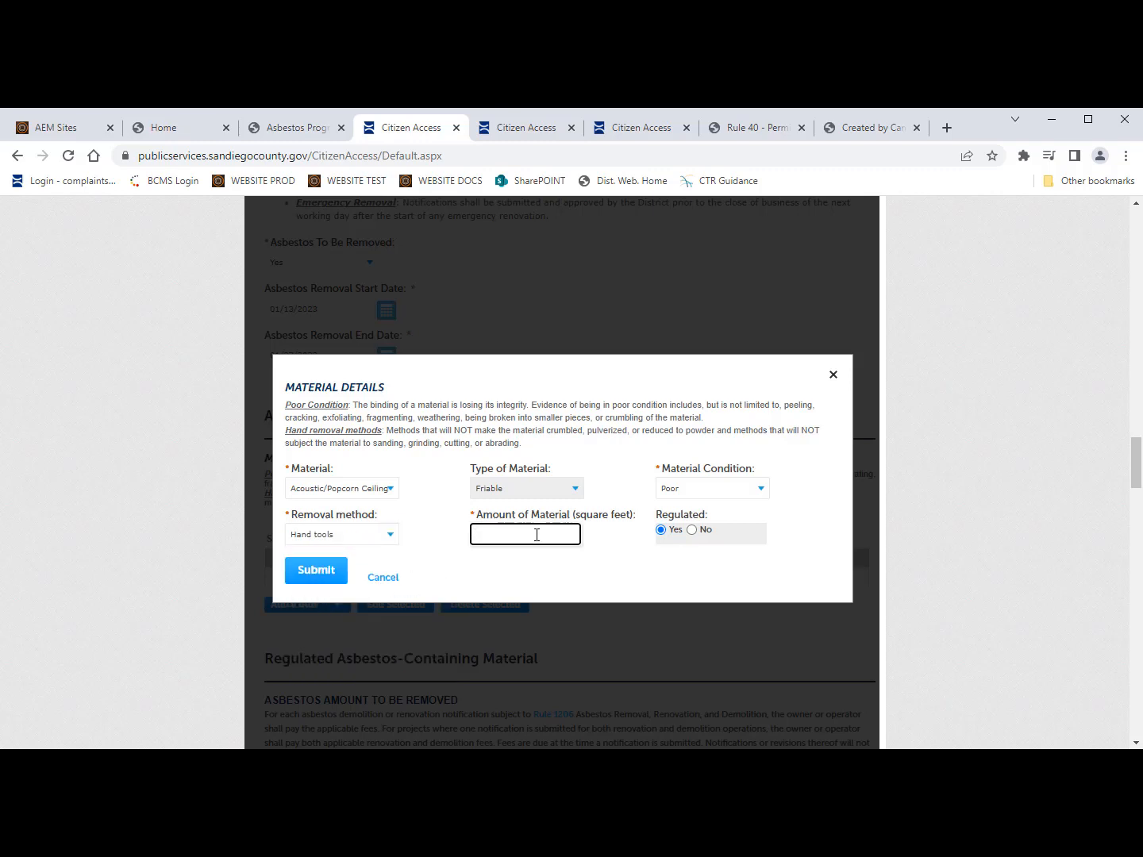
text(1000)
click(319, 573)
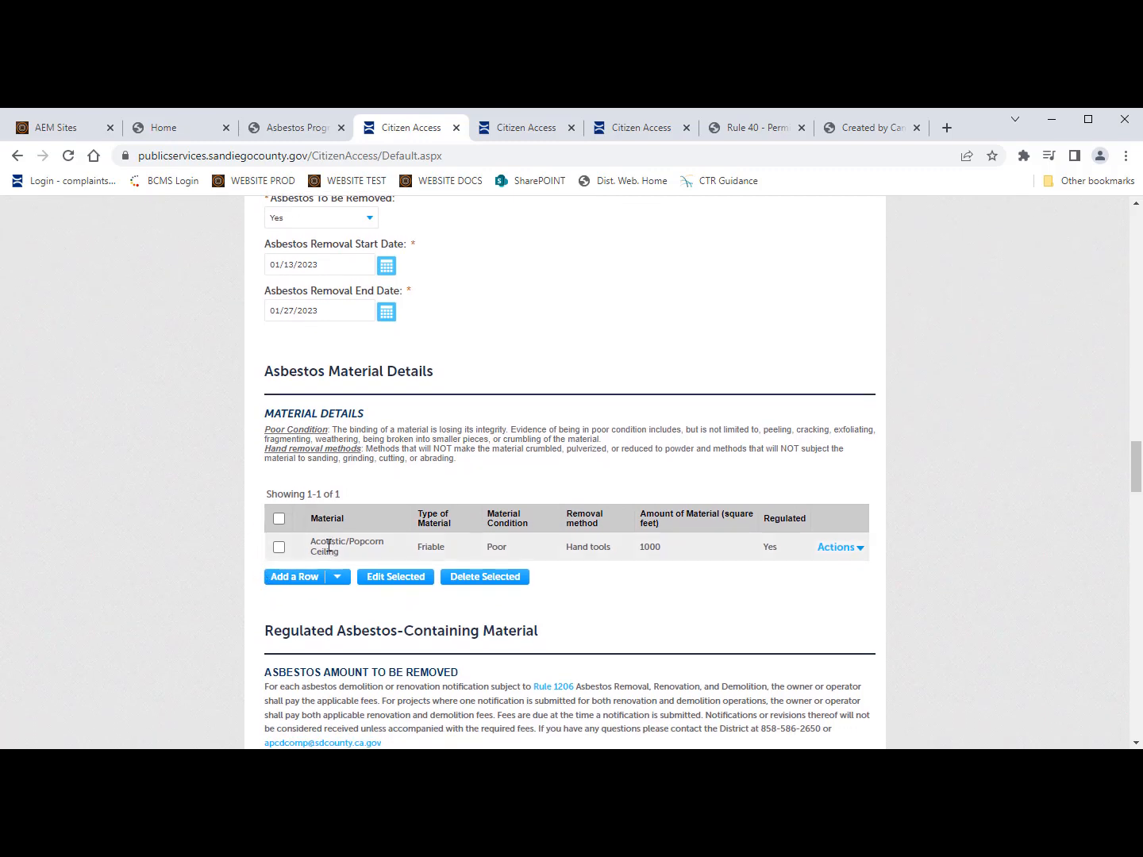
Step: Add two material rows, choosing Adhesives and Blown in insulation
click(337, 580)
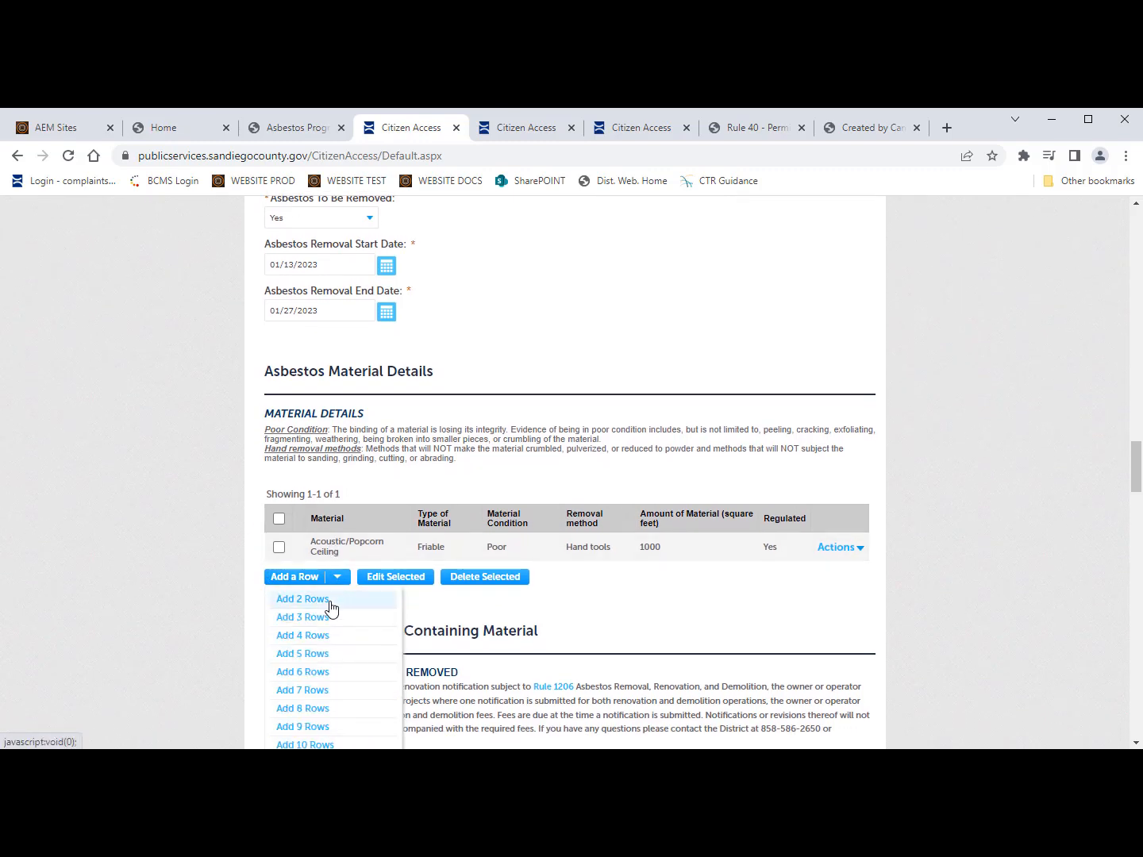
click(332, 577)
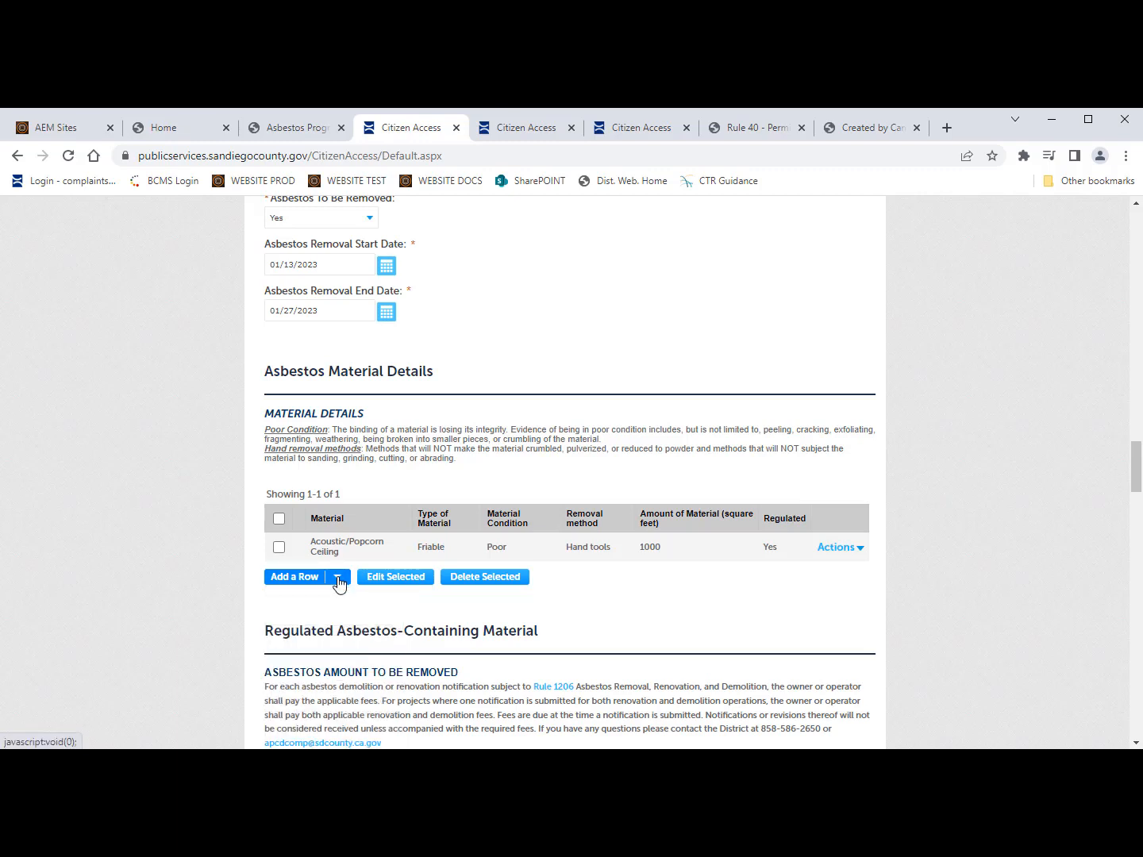
click(333, 580)
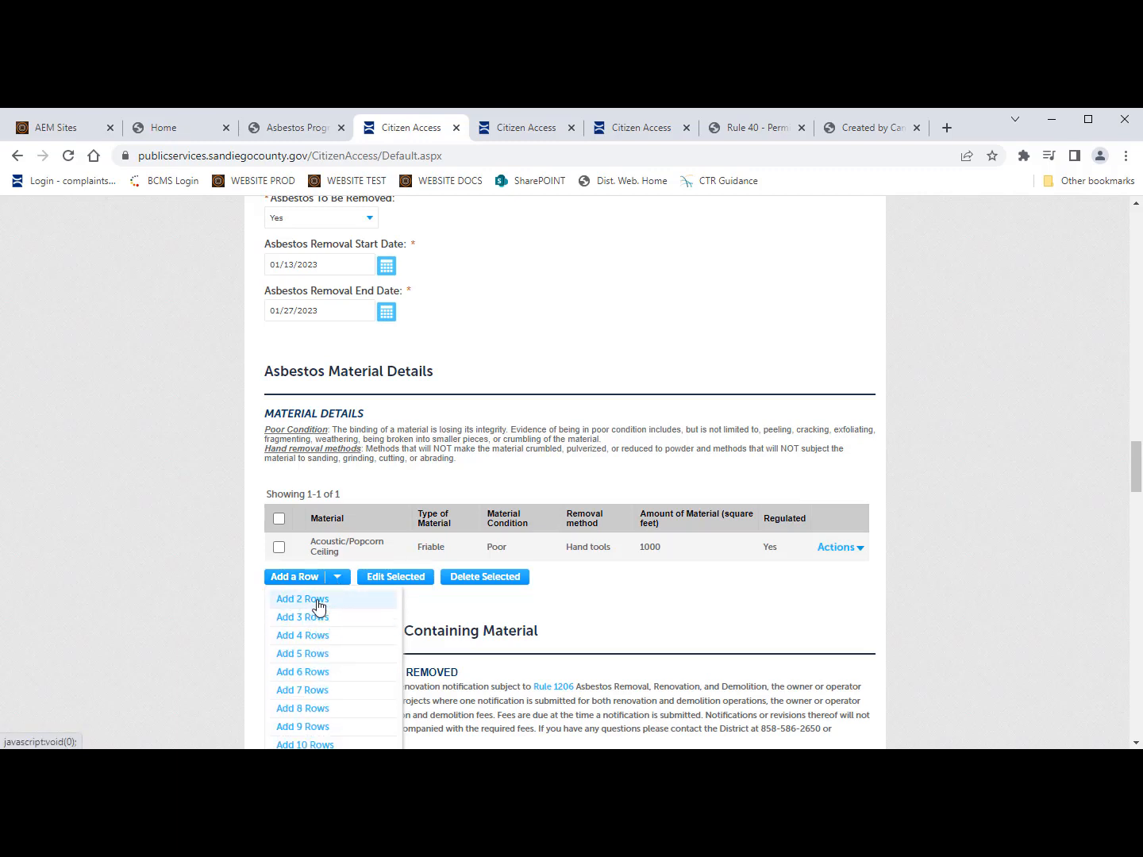
click(316, 602)
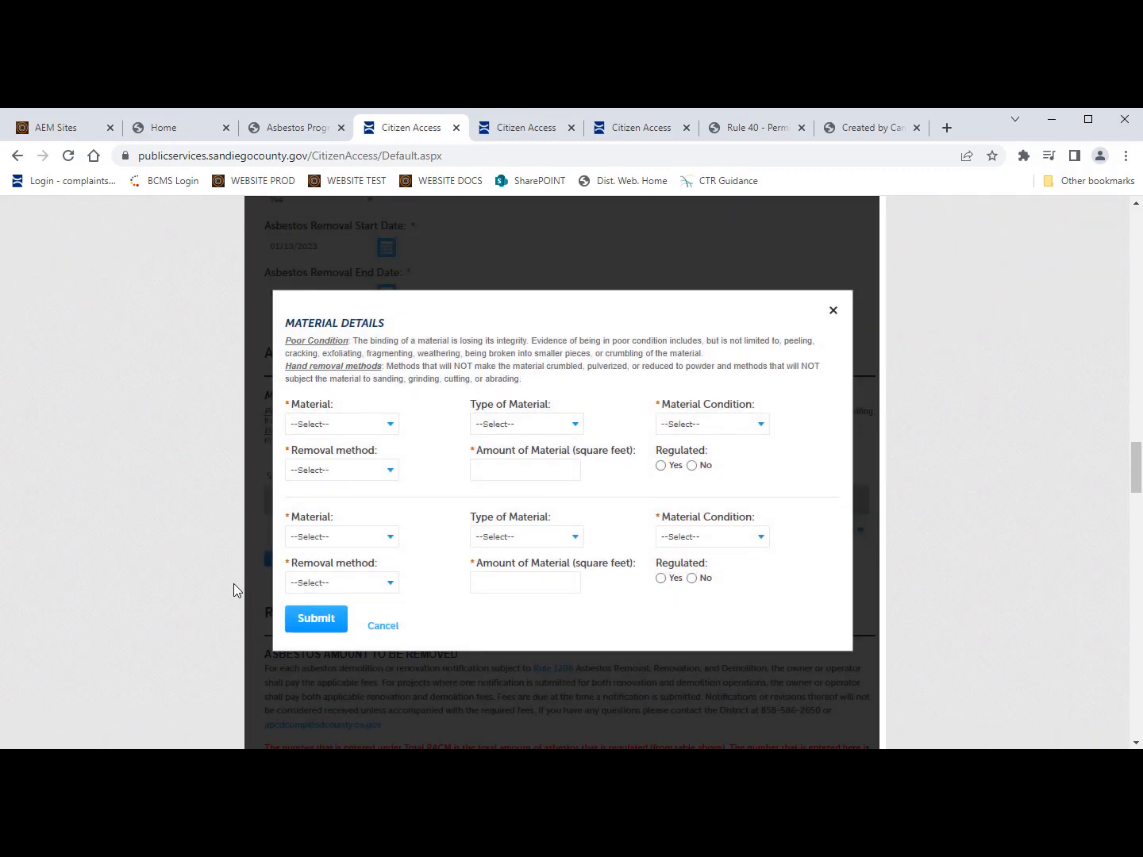
click(388, 424)
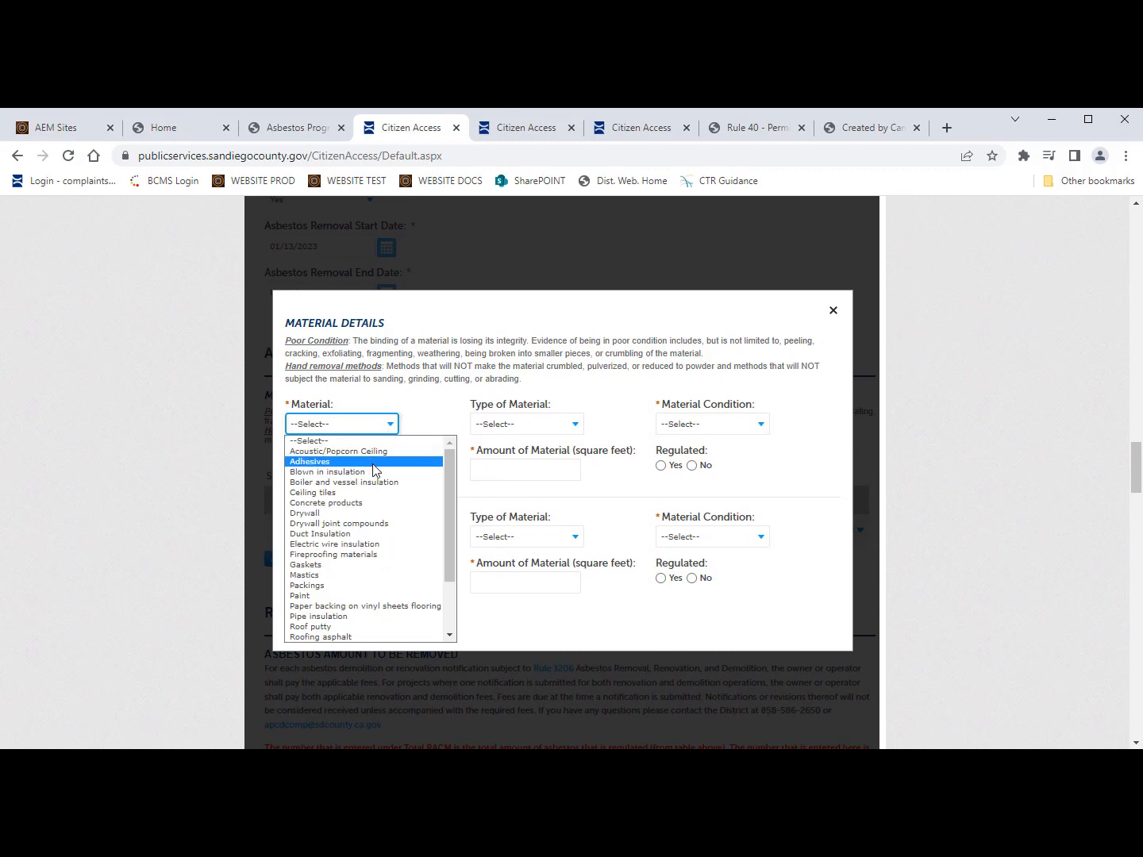
click(373, 464)
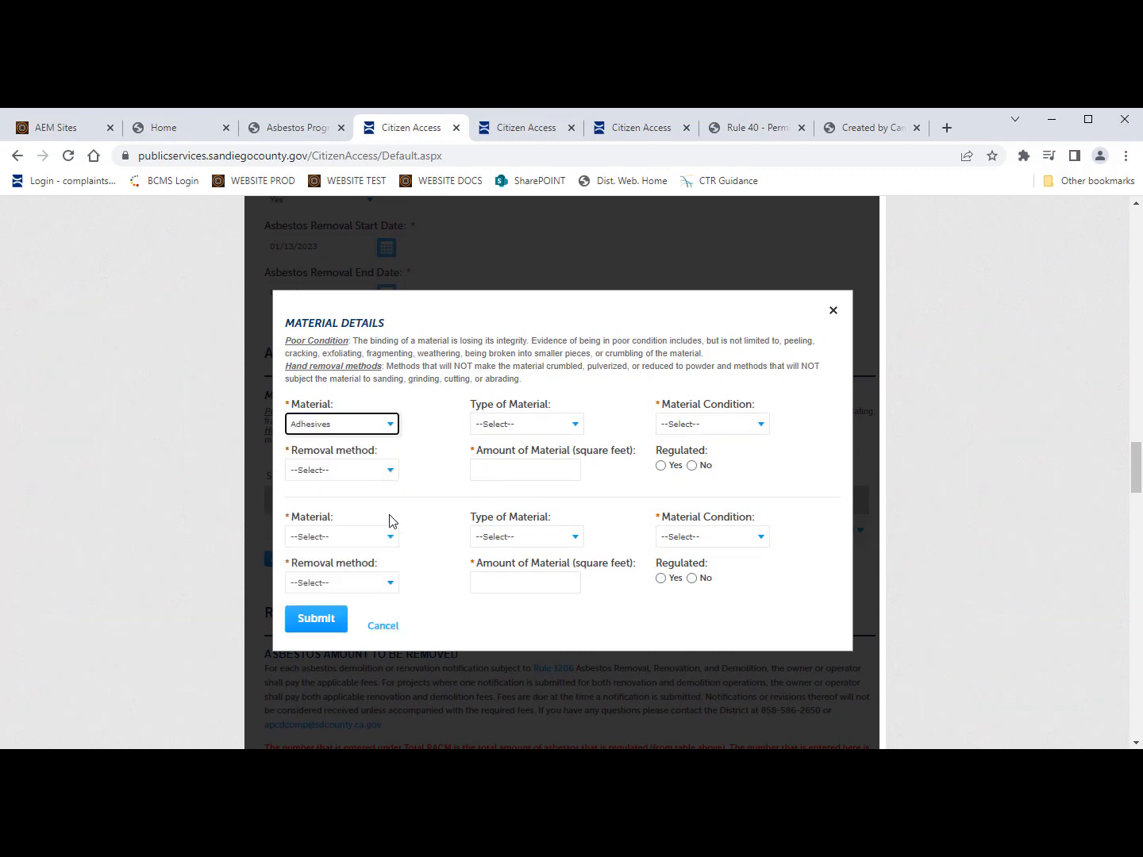
click(387, 539)
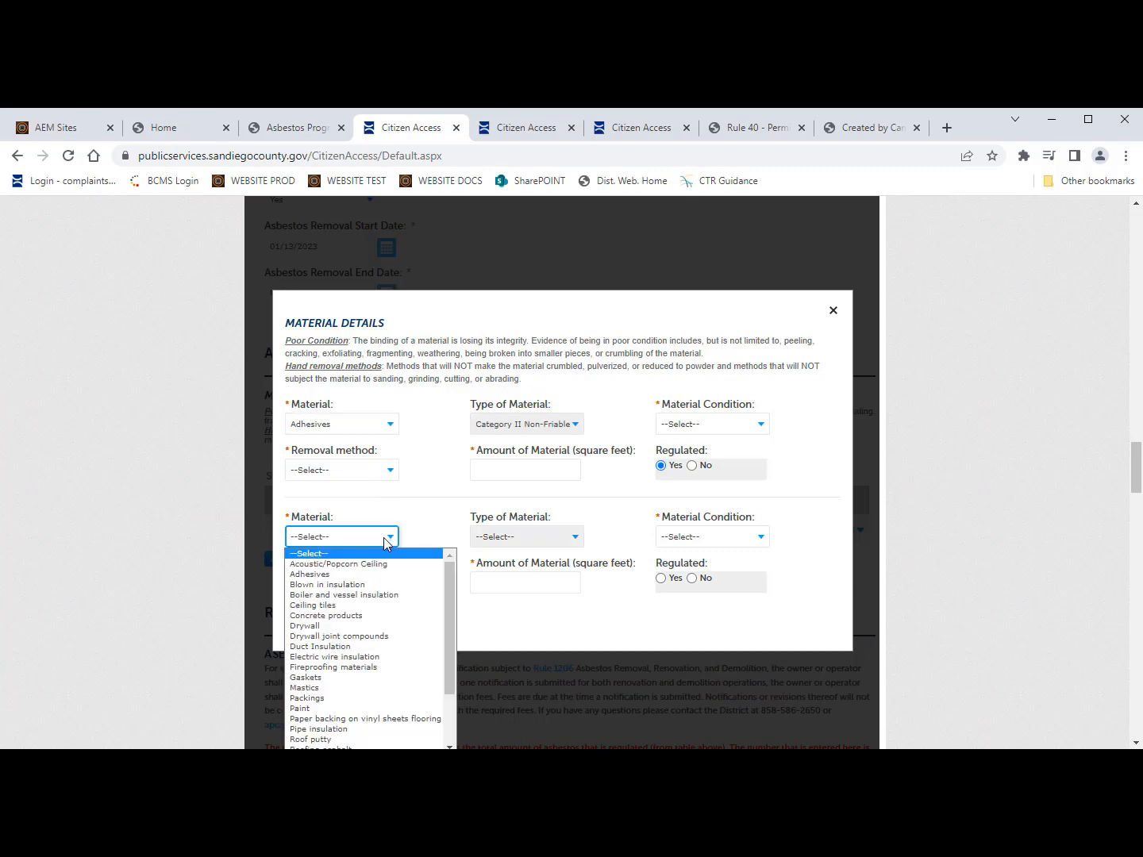
click(370, 586)
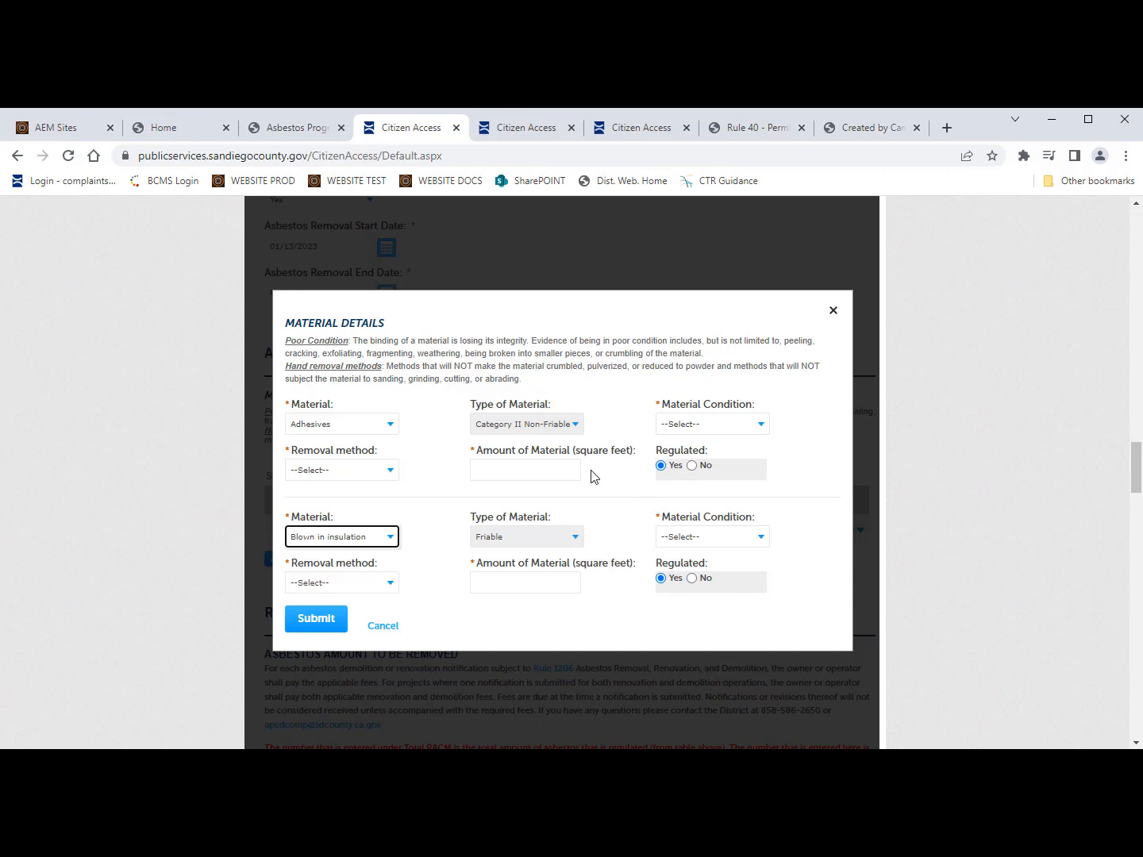
Step: Set conditions: Adhesives Good, Blown in insulation Poor
click(737, 424)
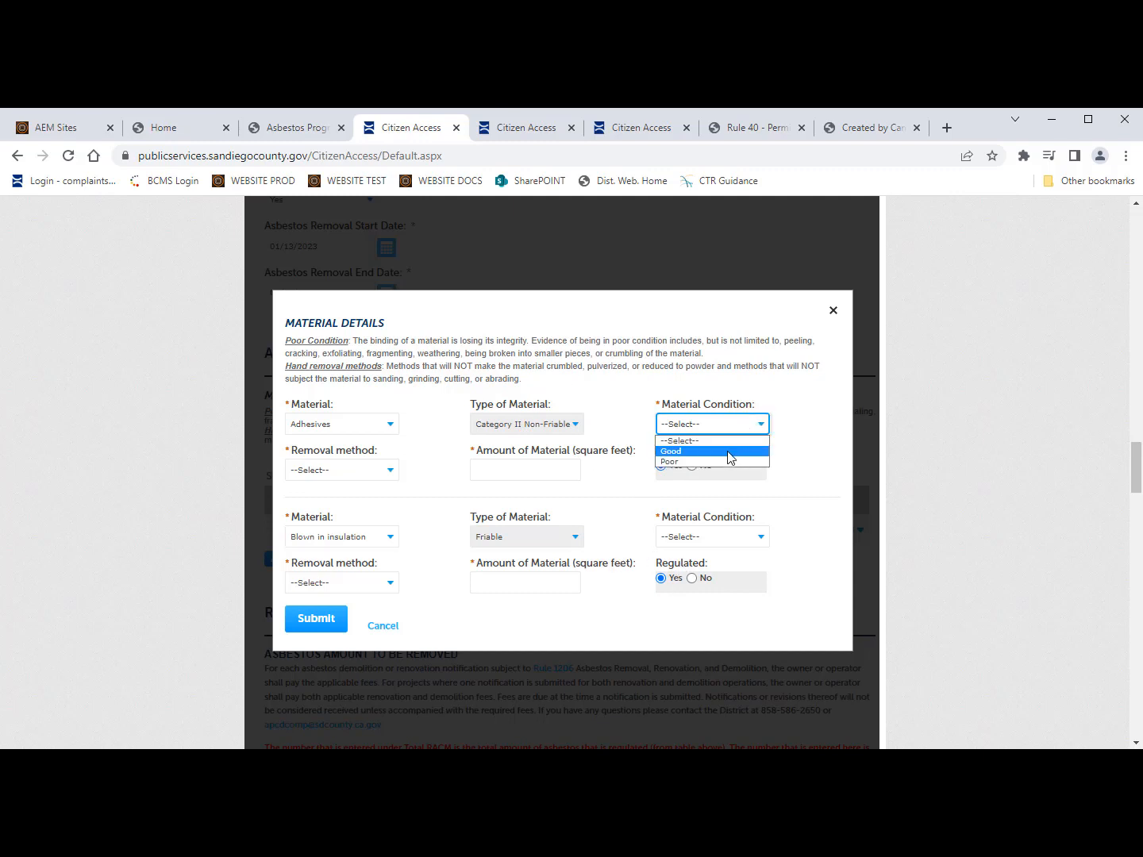
click(730, 450)
click(727, 537)
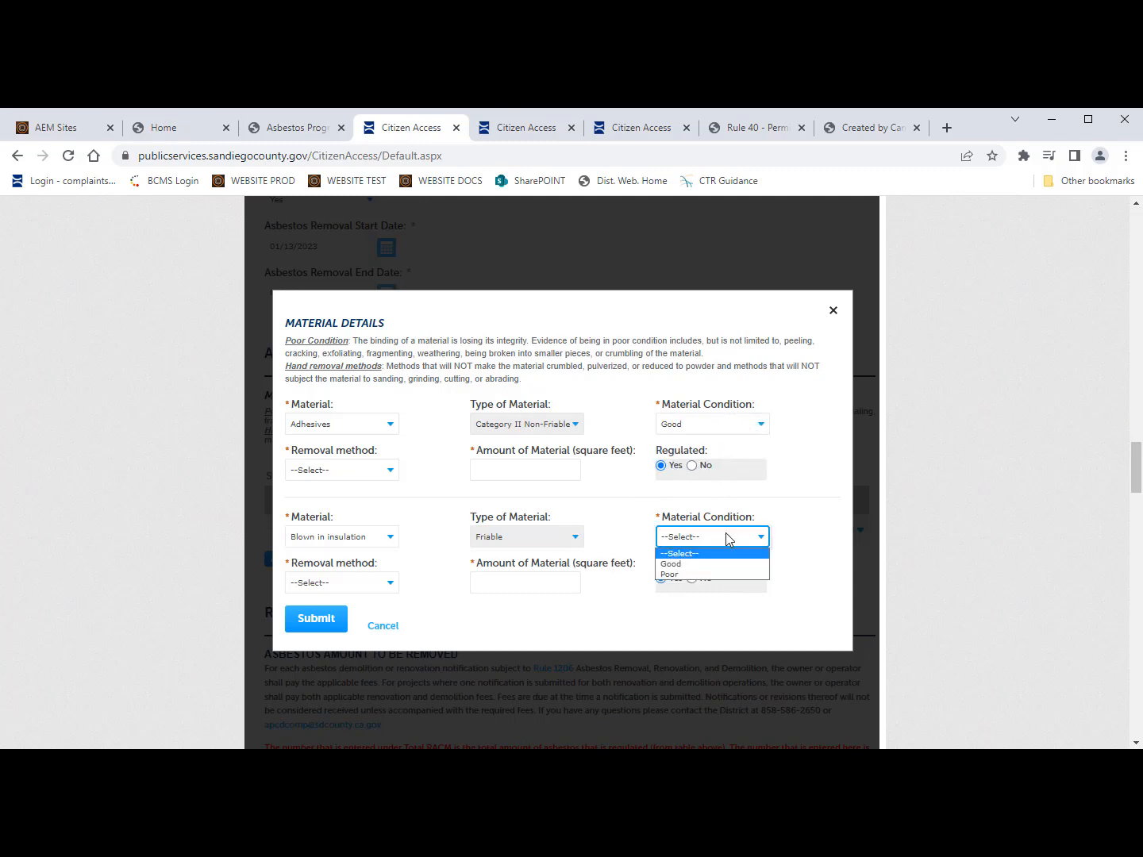
click(695, 574)
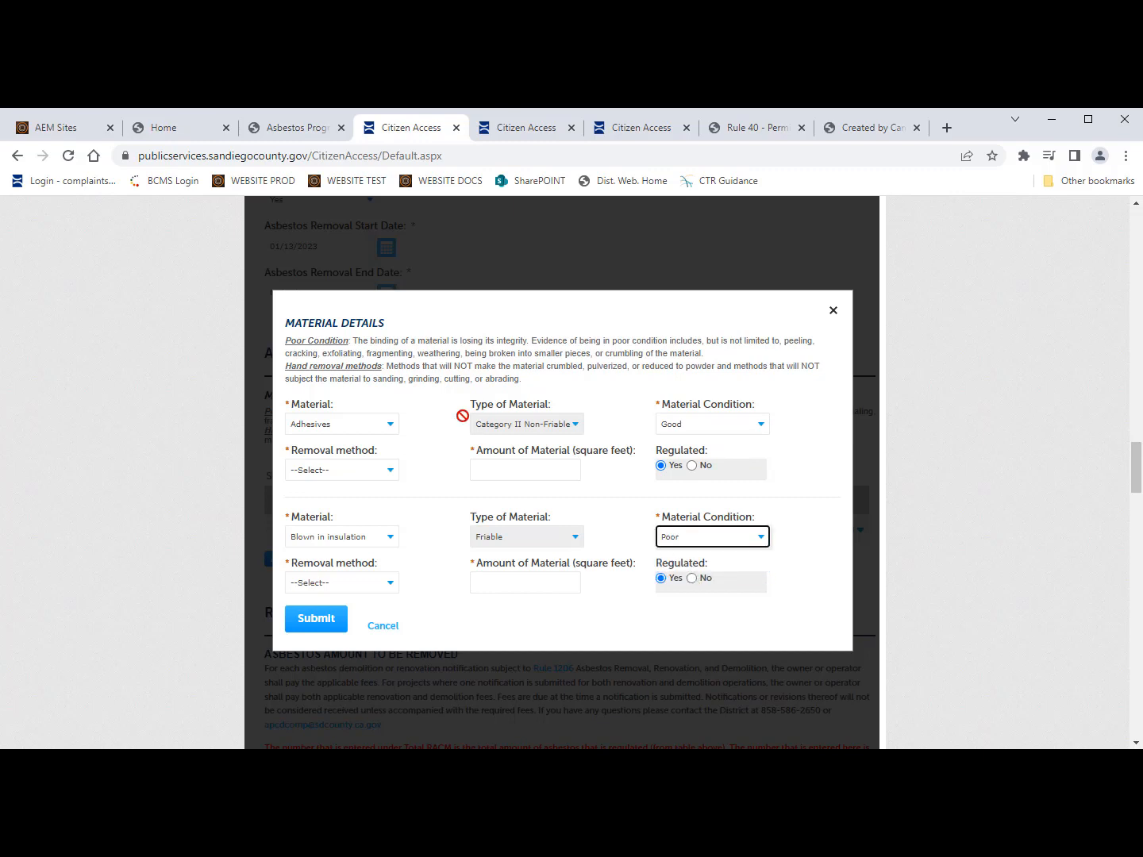
Step: Give Adhesives Floor buffer and Blown in insulation Hand tools, 500 square feet each, and save
click(379, 471)
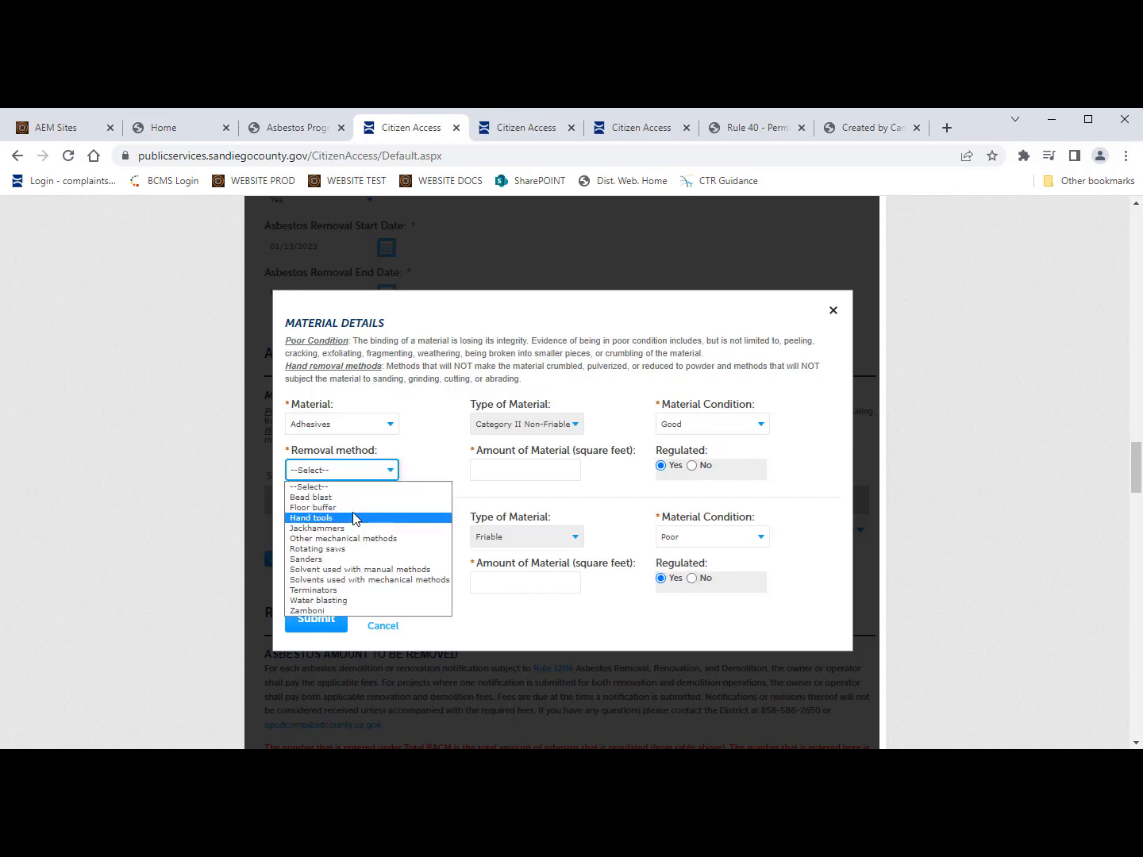
click(354, 510)
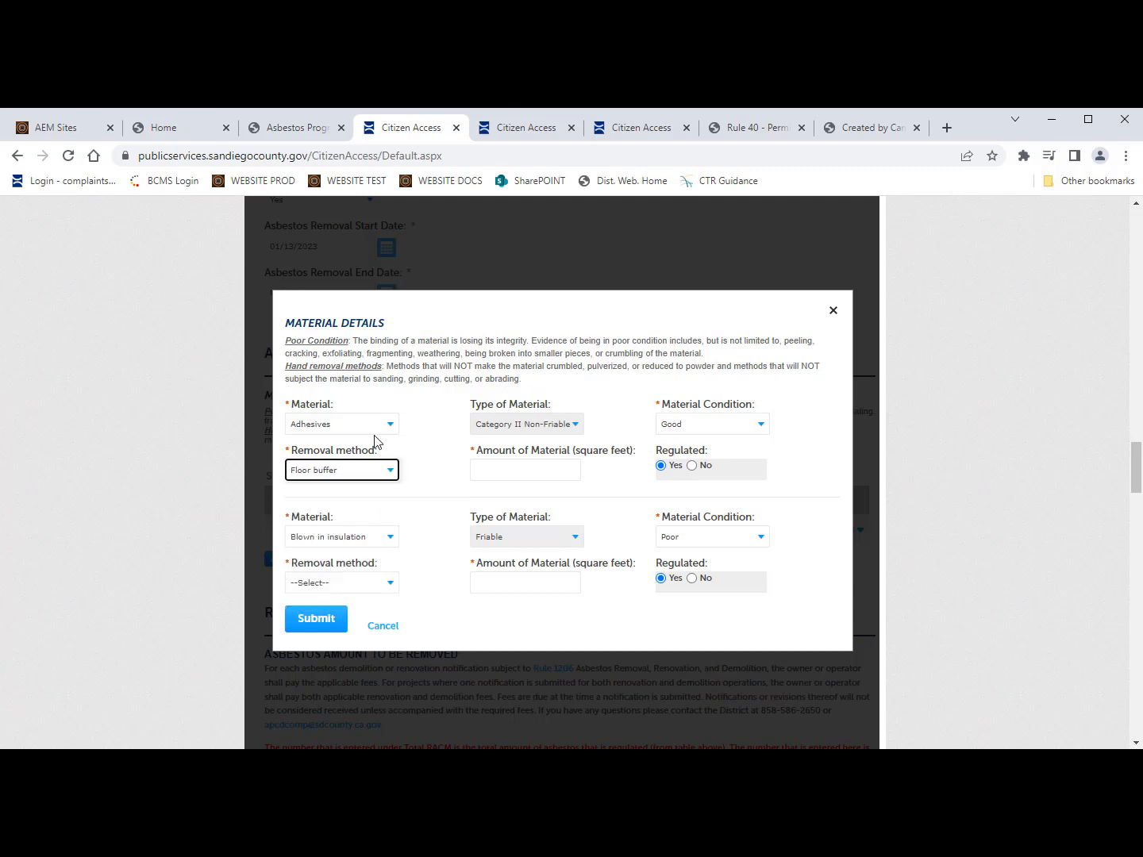
click(521, 476)
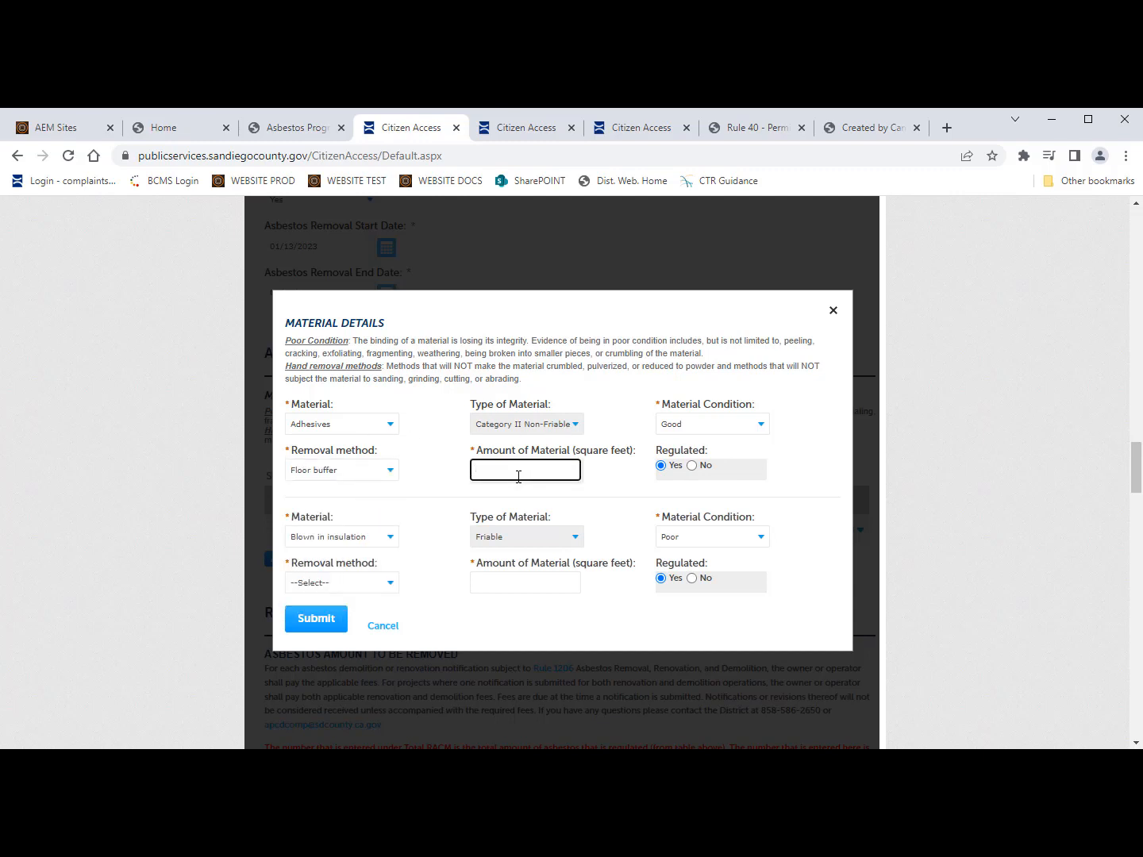
click(388, 585)
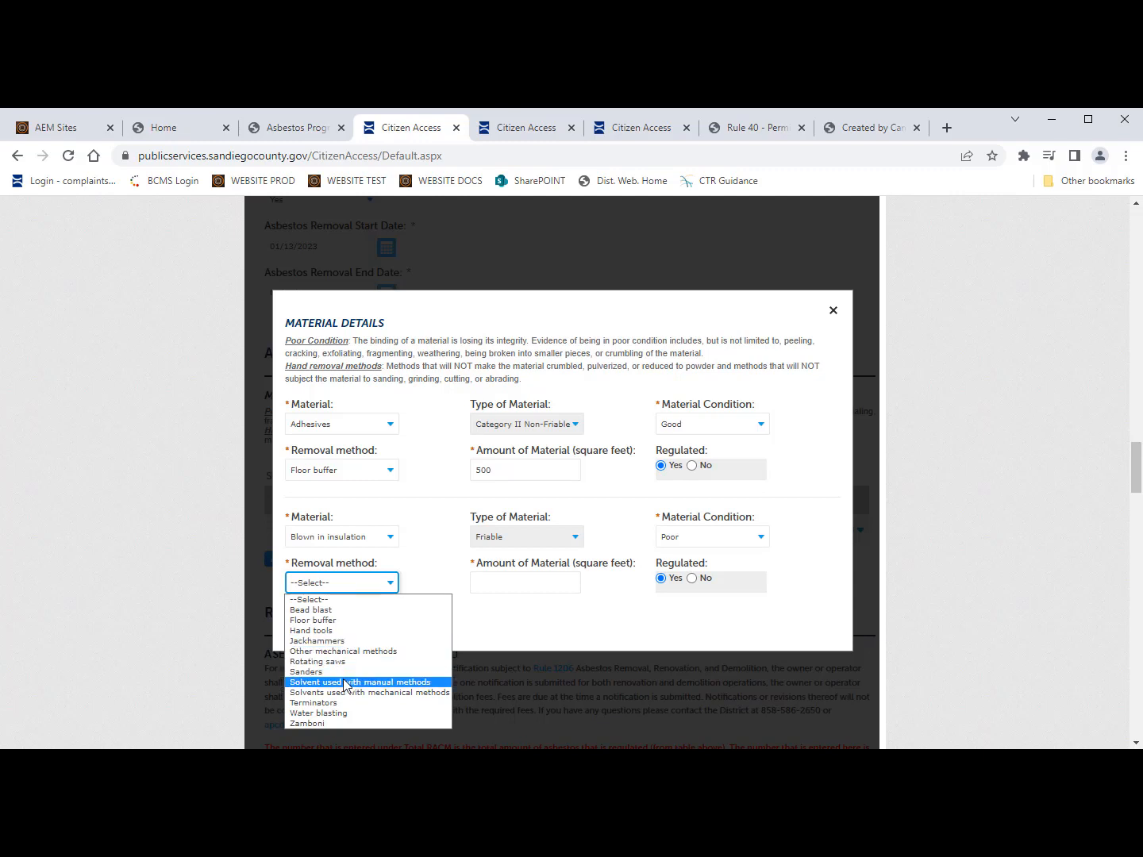
click(338, 633)
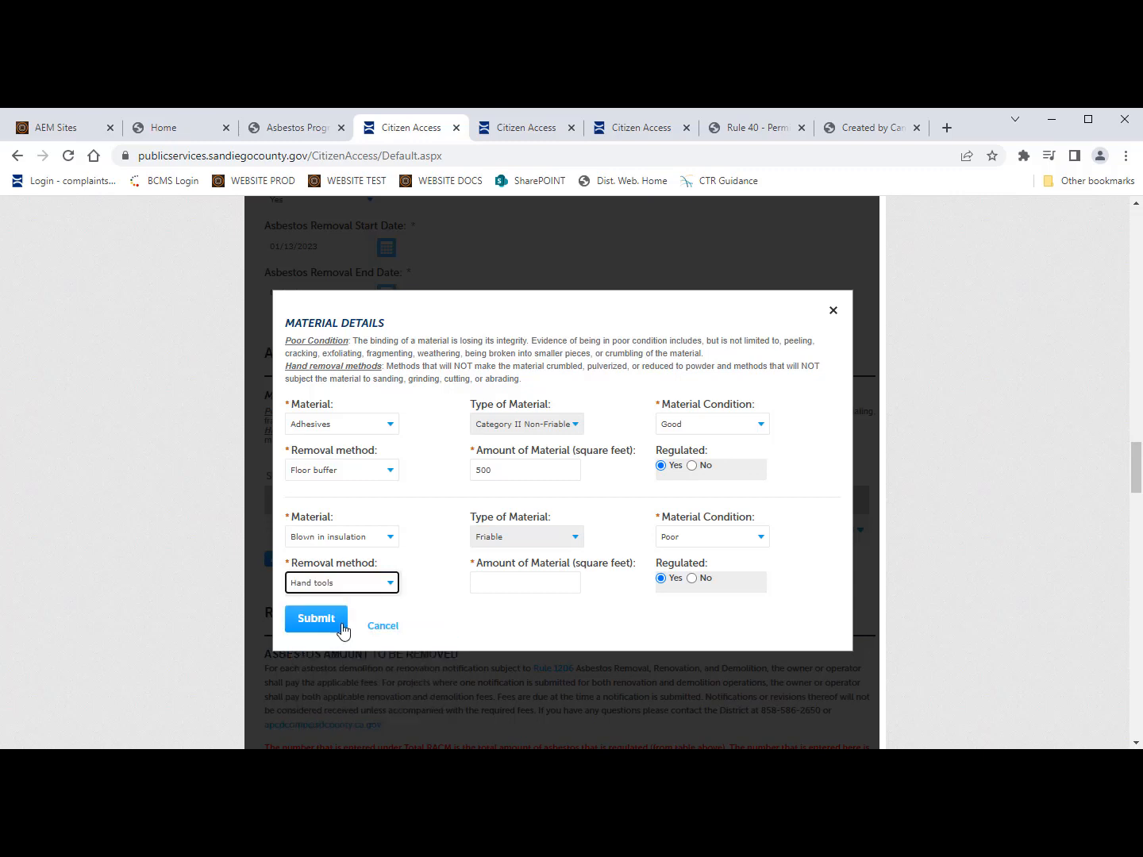
click(516, 582)
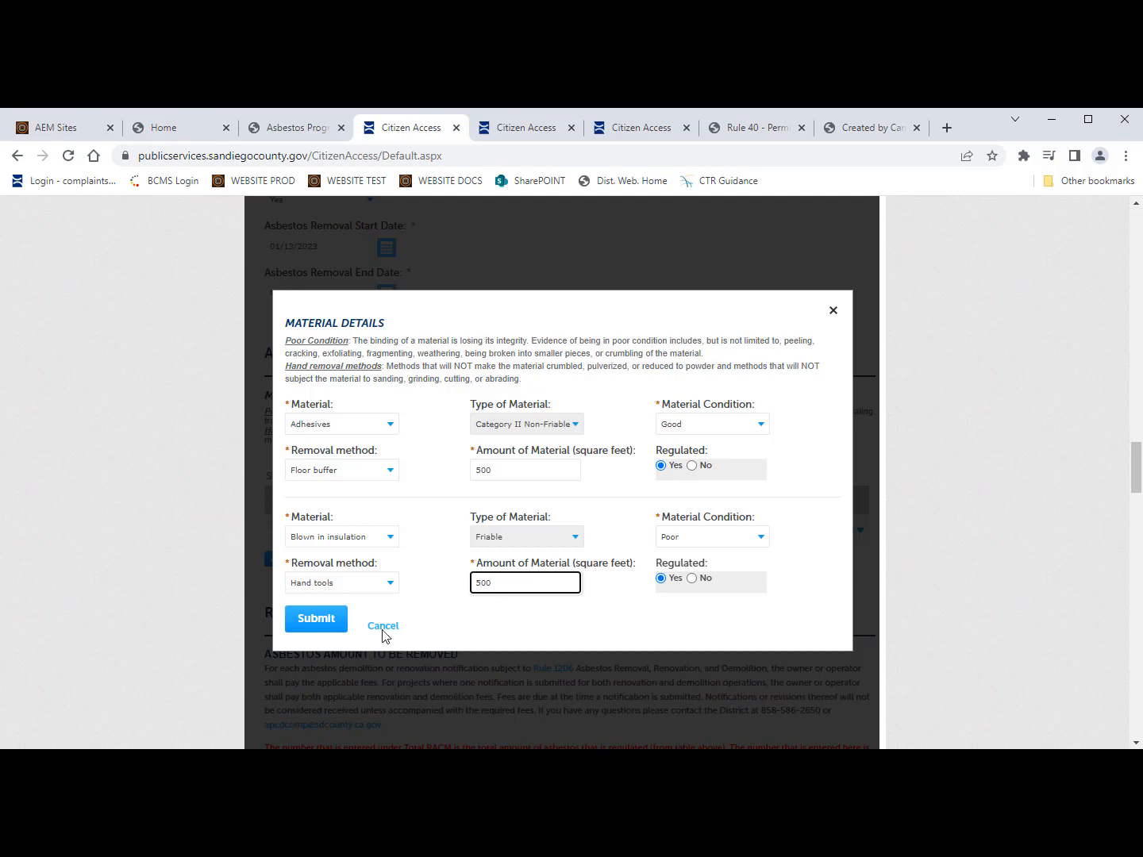
click(312, 622)
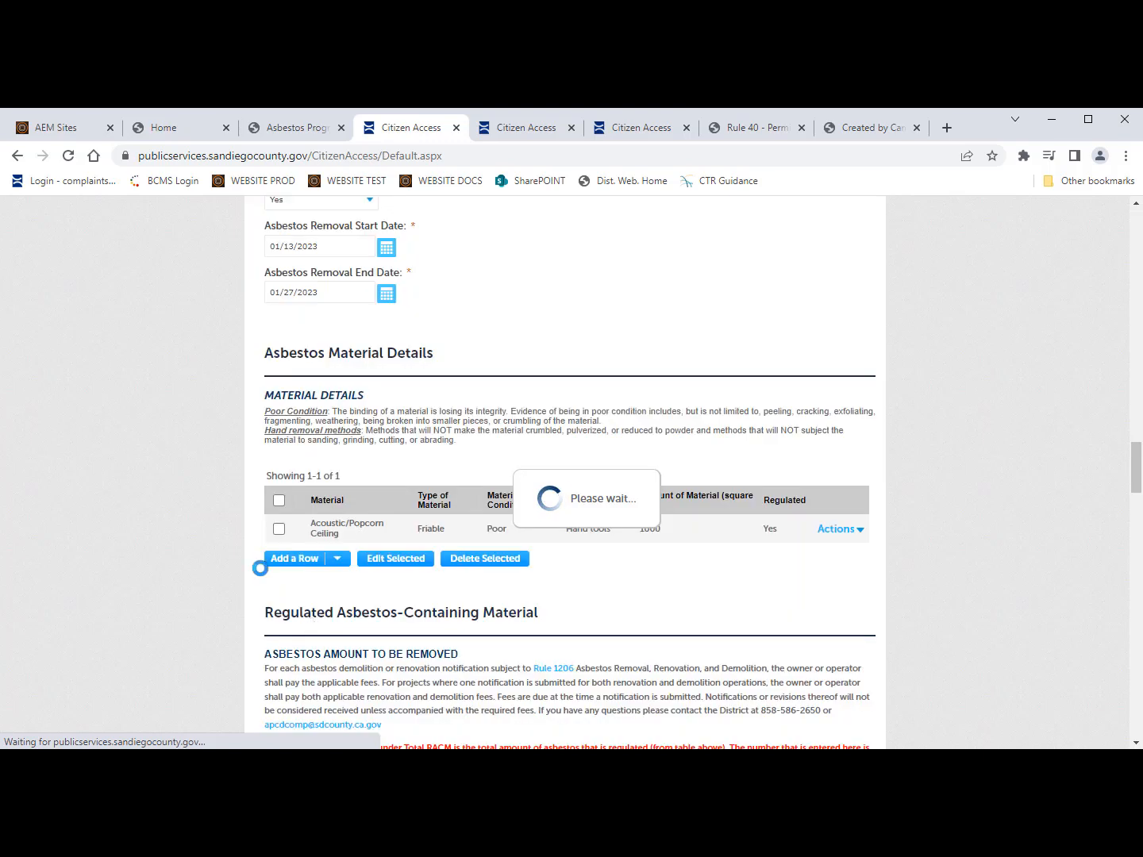
click(836, 530)
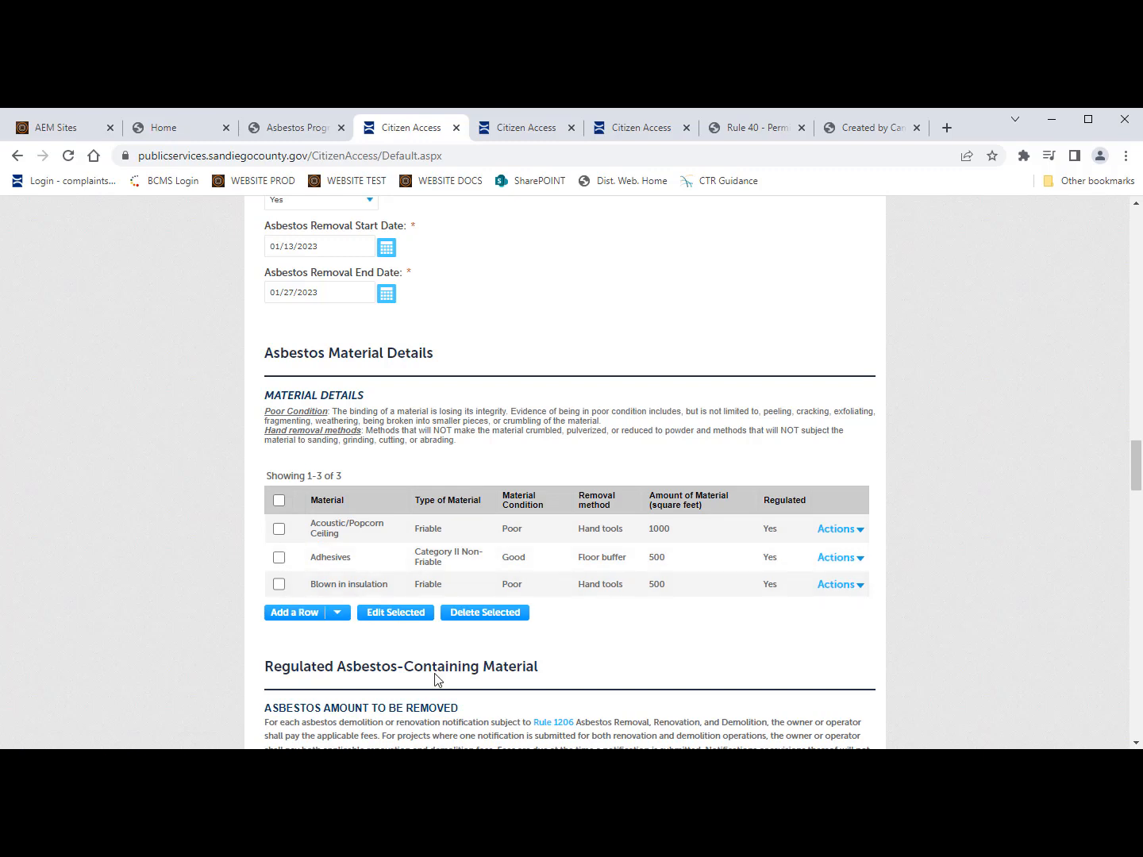
click(278, 557)
Step: Enter 2000 square feet as Total RACM with NA as the explanation
click(278, 528)
click(278, 557)
scroll(394, 643, down, 4)
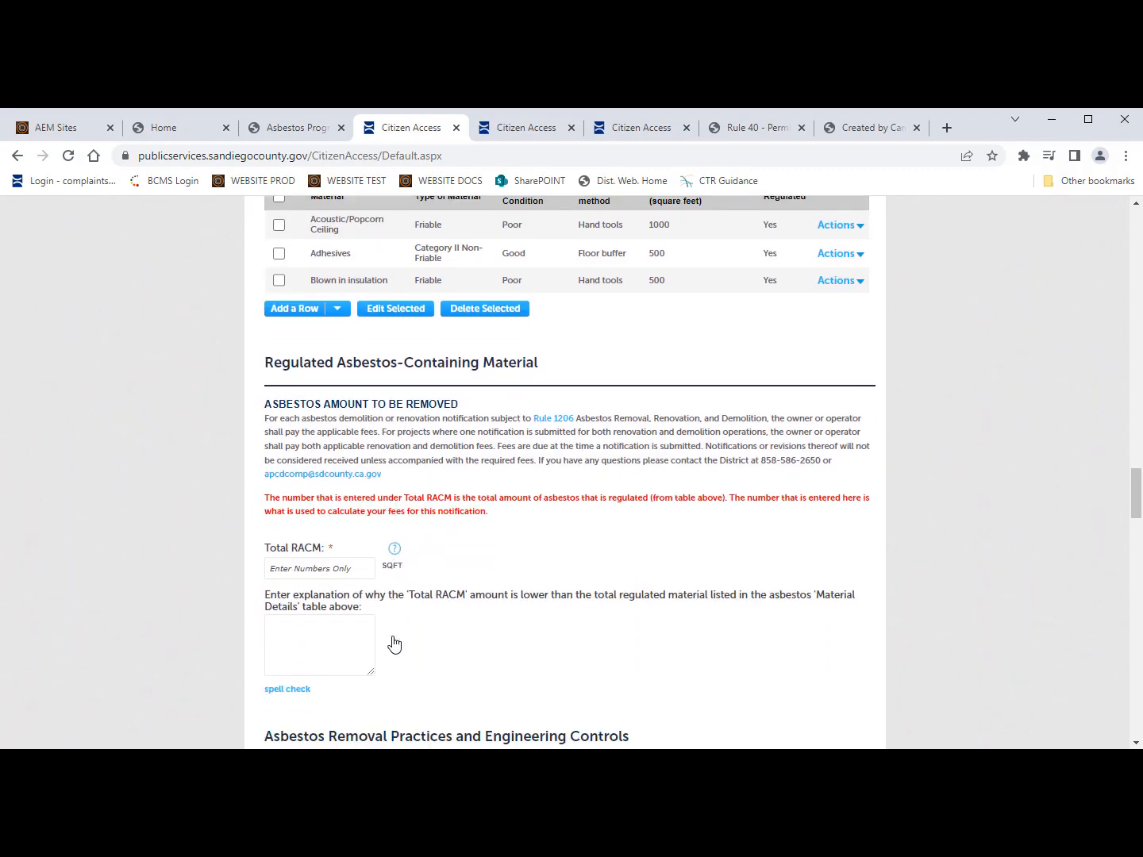
scroll(395, 644, down, 1)
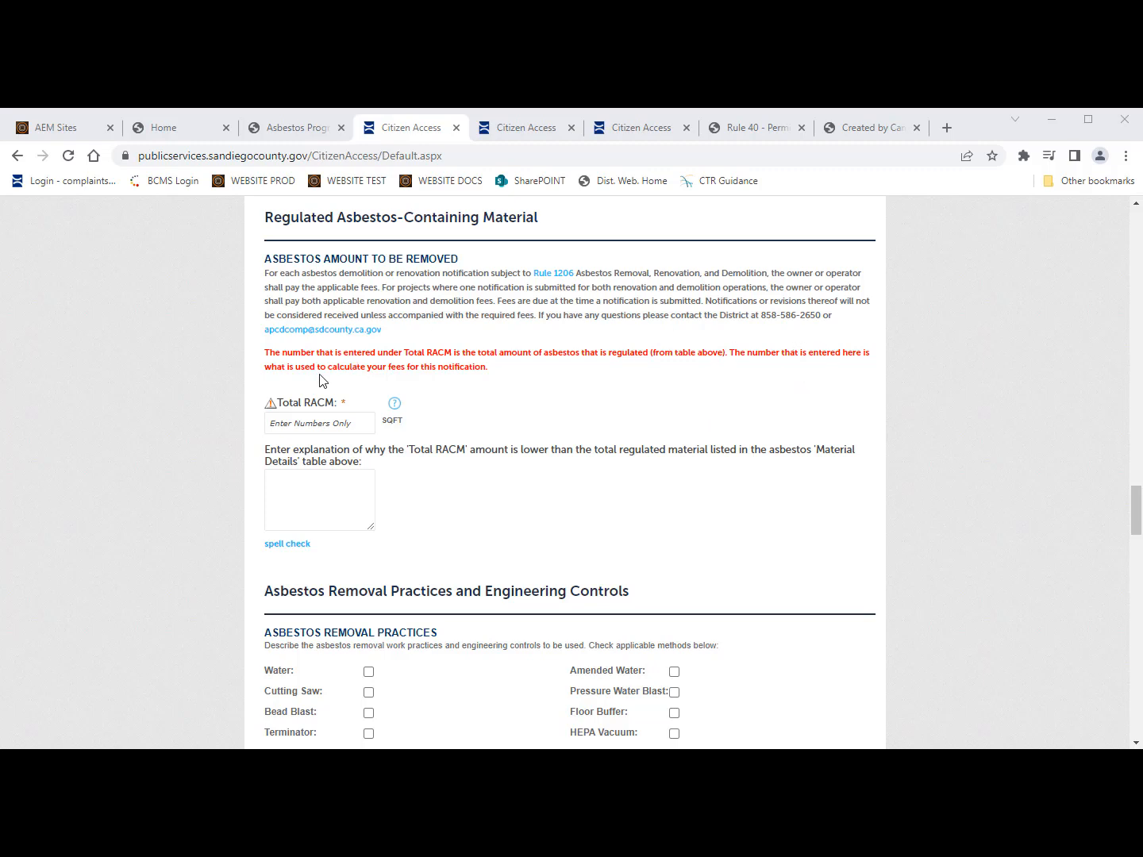
click(310, 422)
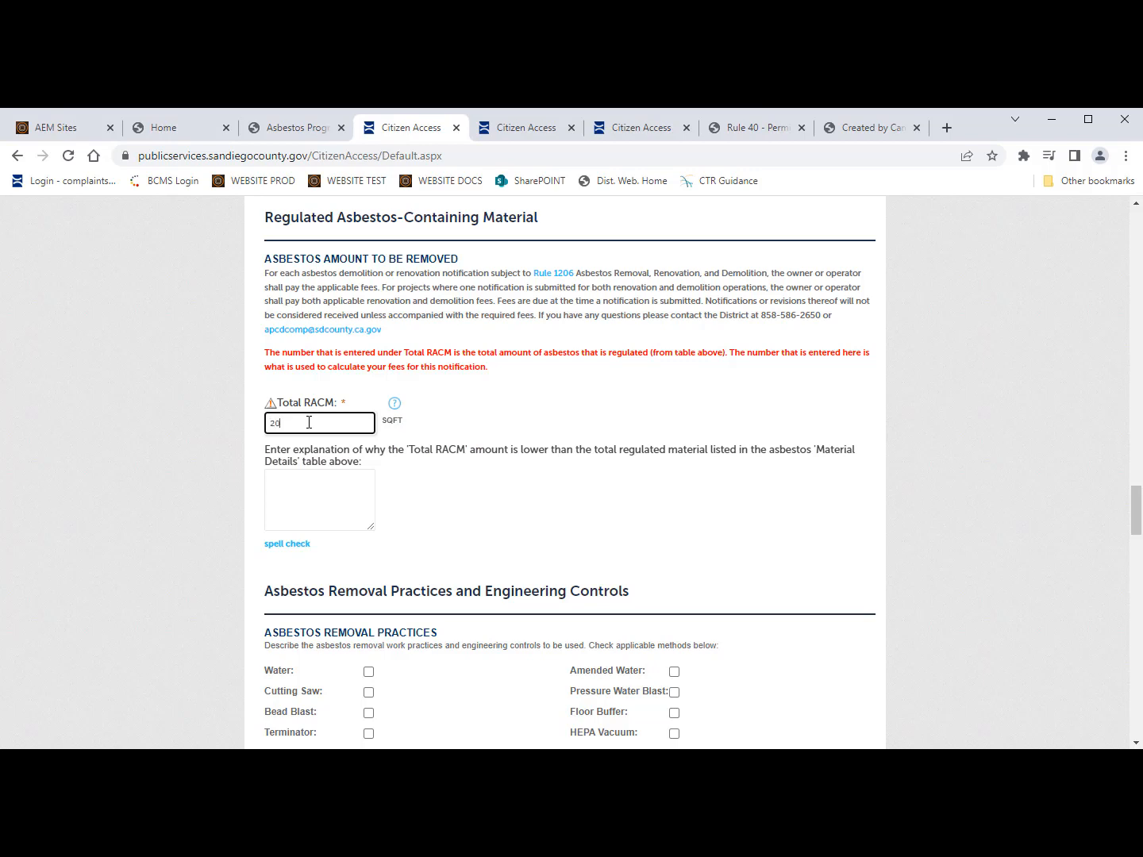
click(325, 502)
scroll(324, 506, down, 1)
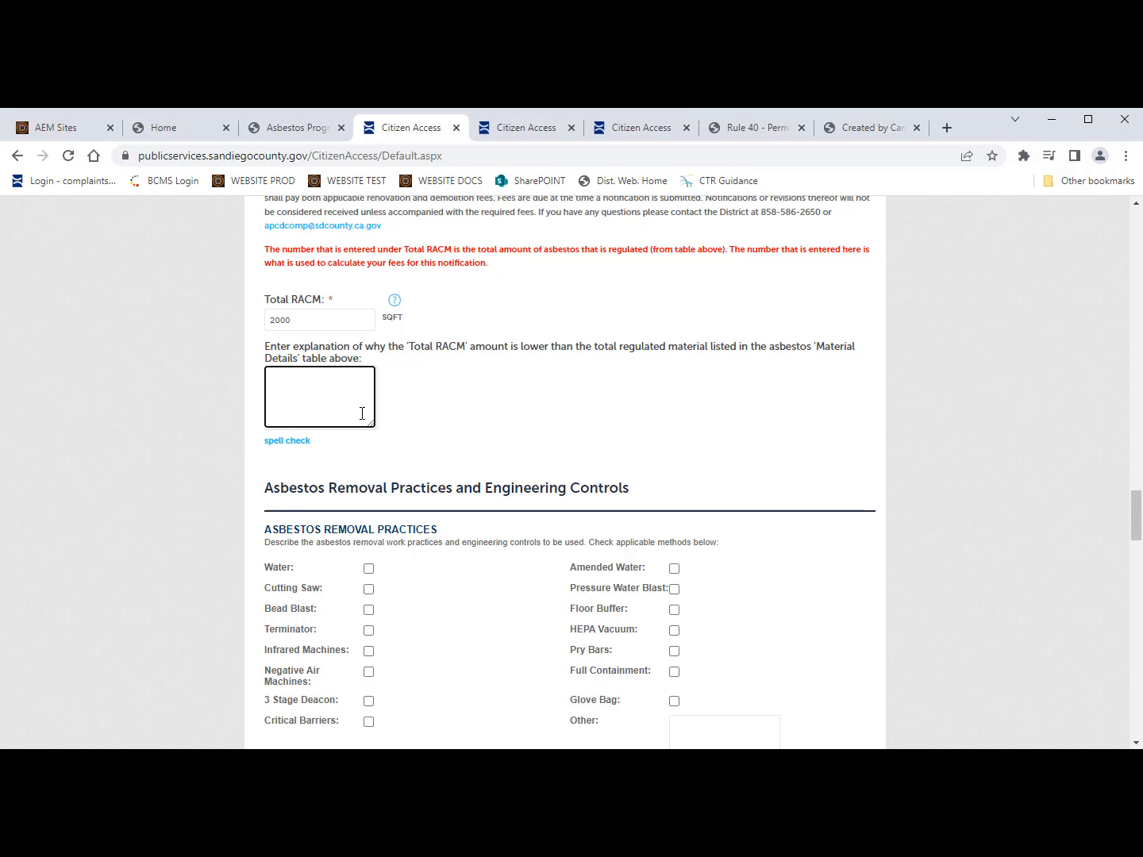
scroll(381, 532, down, 2)
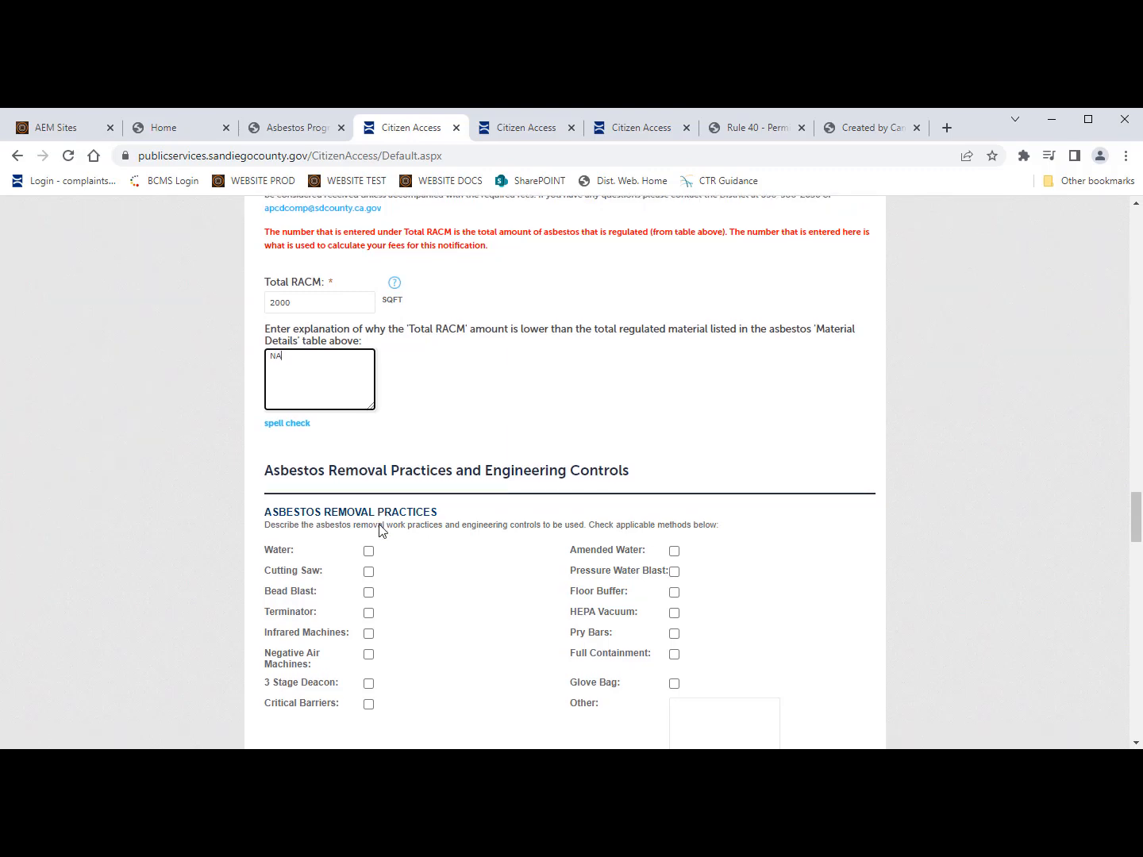
scroll(382, 532, down, 1)
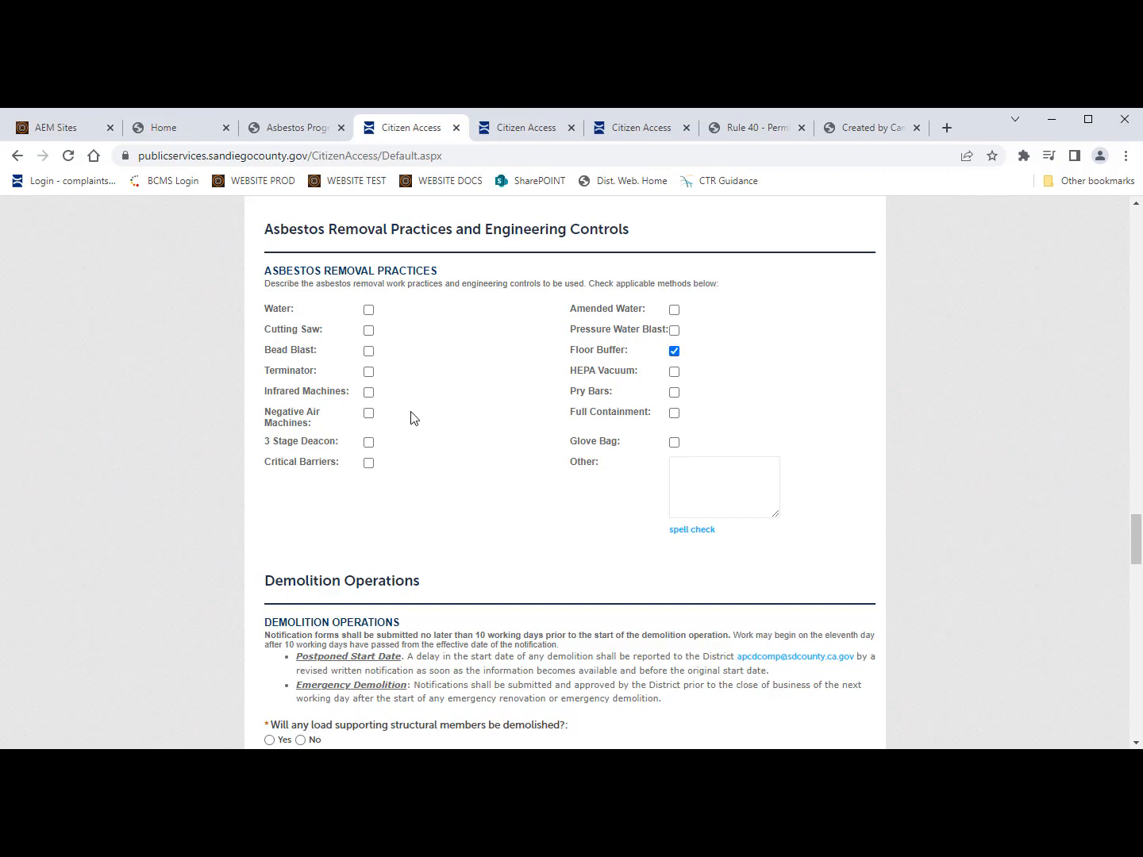
Step: Check HEPA Vacuum, Water and Terminator under Asbestos Removal Practices
click(675, 373)
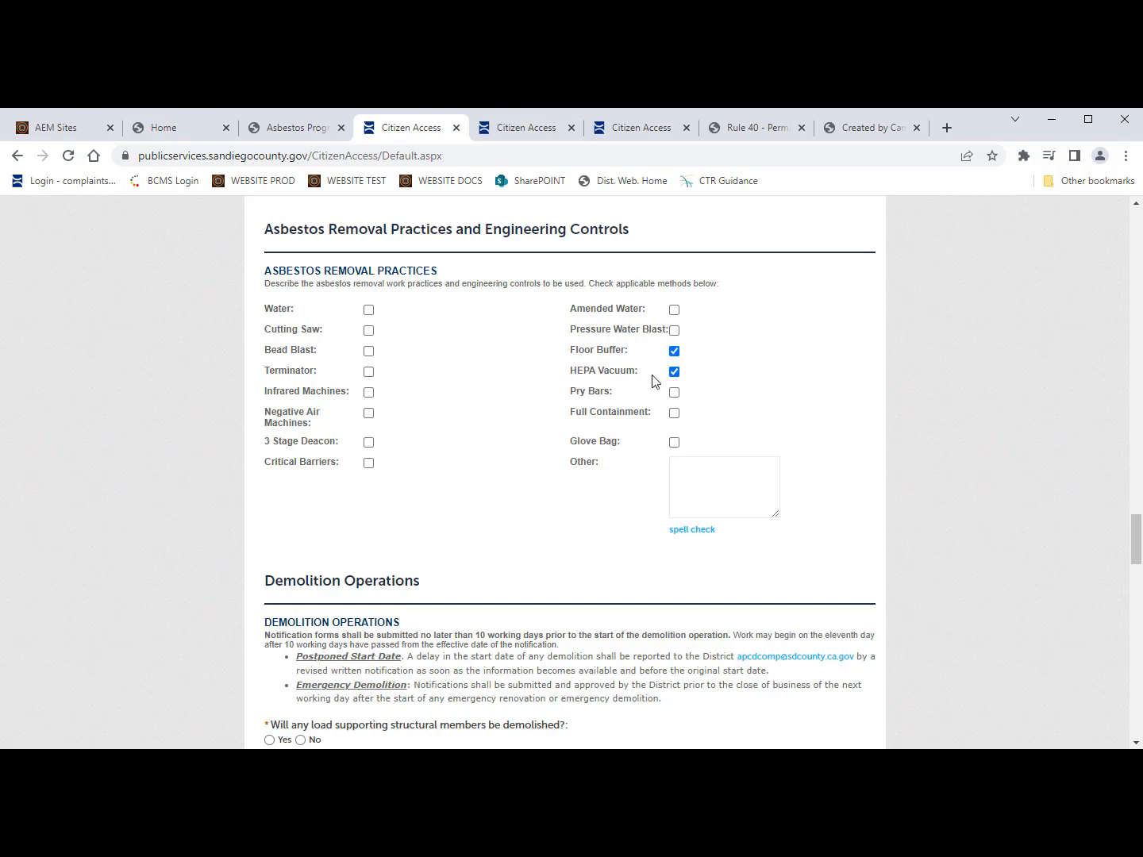
click(369, 310)
scroll(461, 537, down, 1)
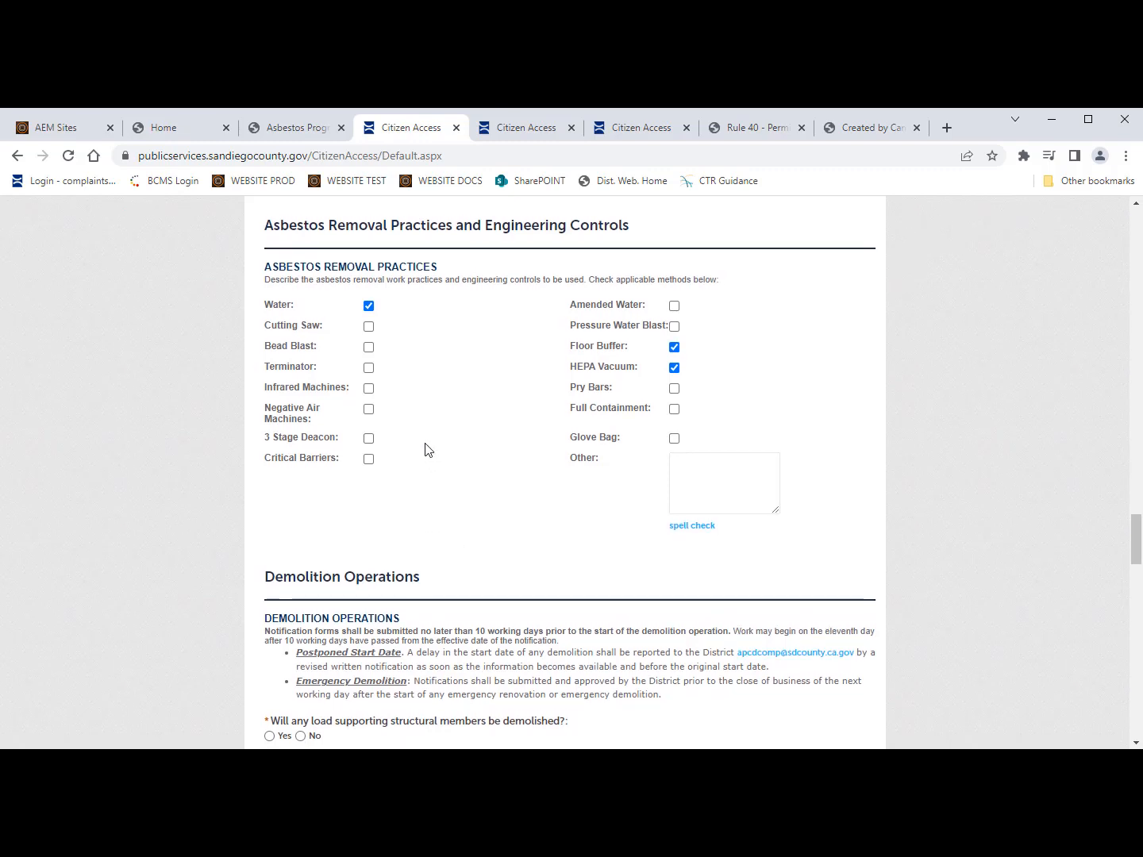
click(368, 368)
scroll(468, 568, down, 4)
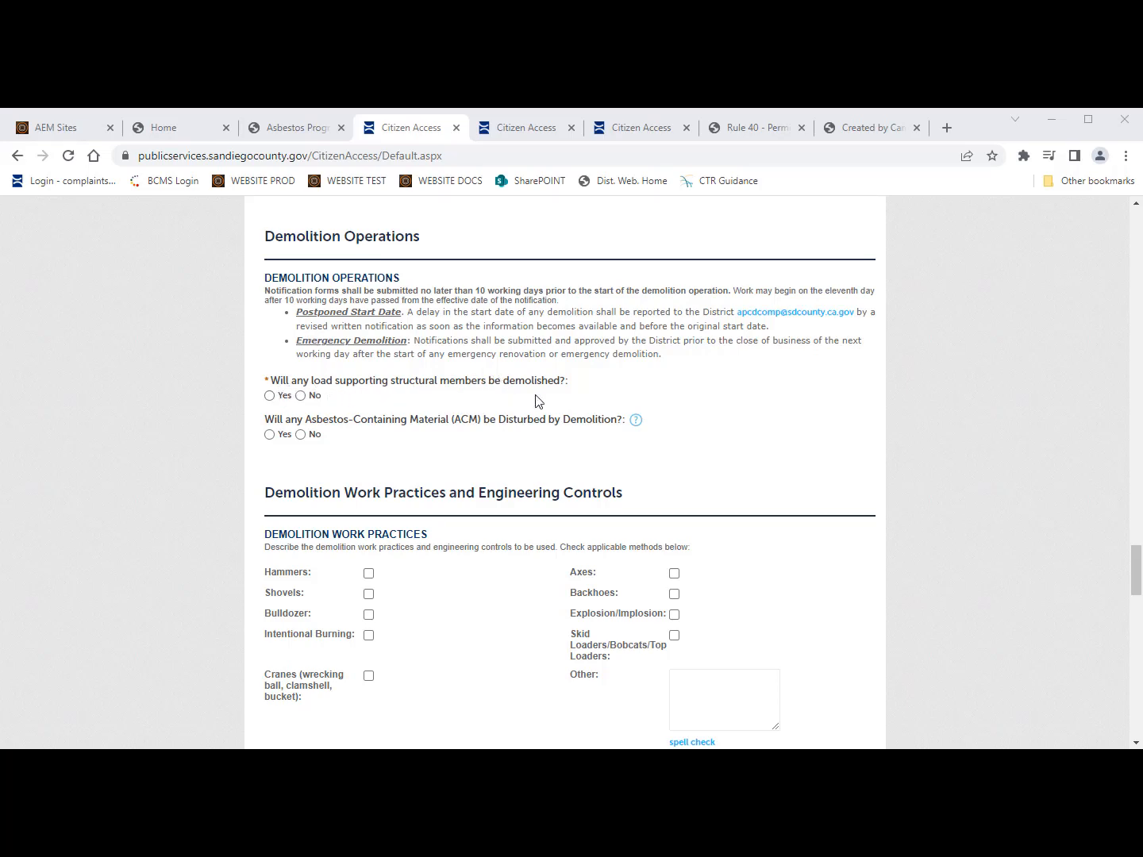
Step: Answer Yes to load-supporting members and set demolition start to 03/01/2023
click(269, 397)
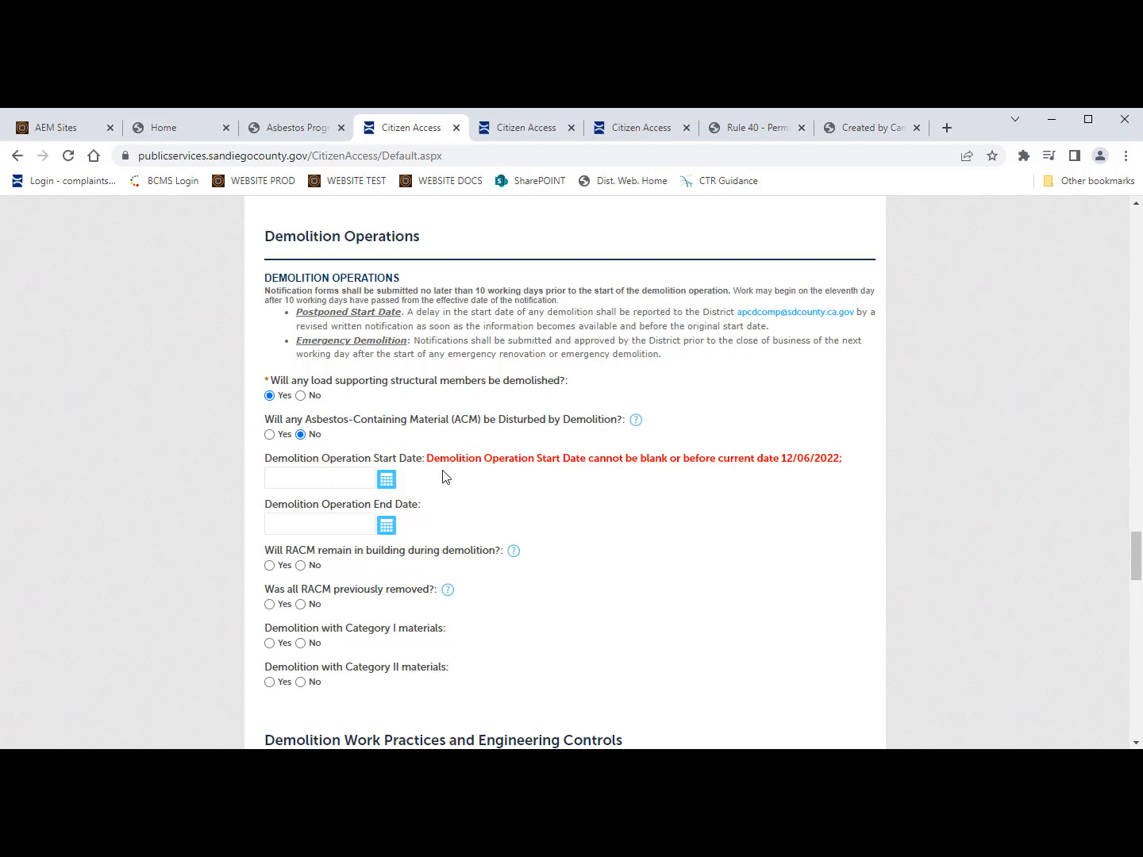
scroll(433, 541, down, 1)
scroll(432, 540, down, 1)
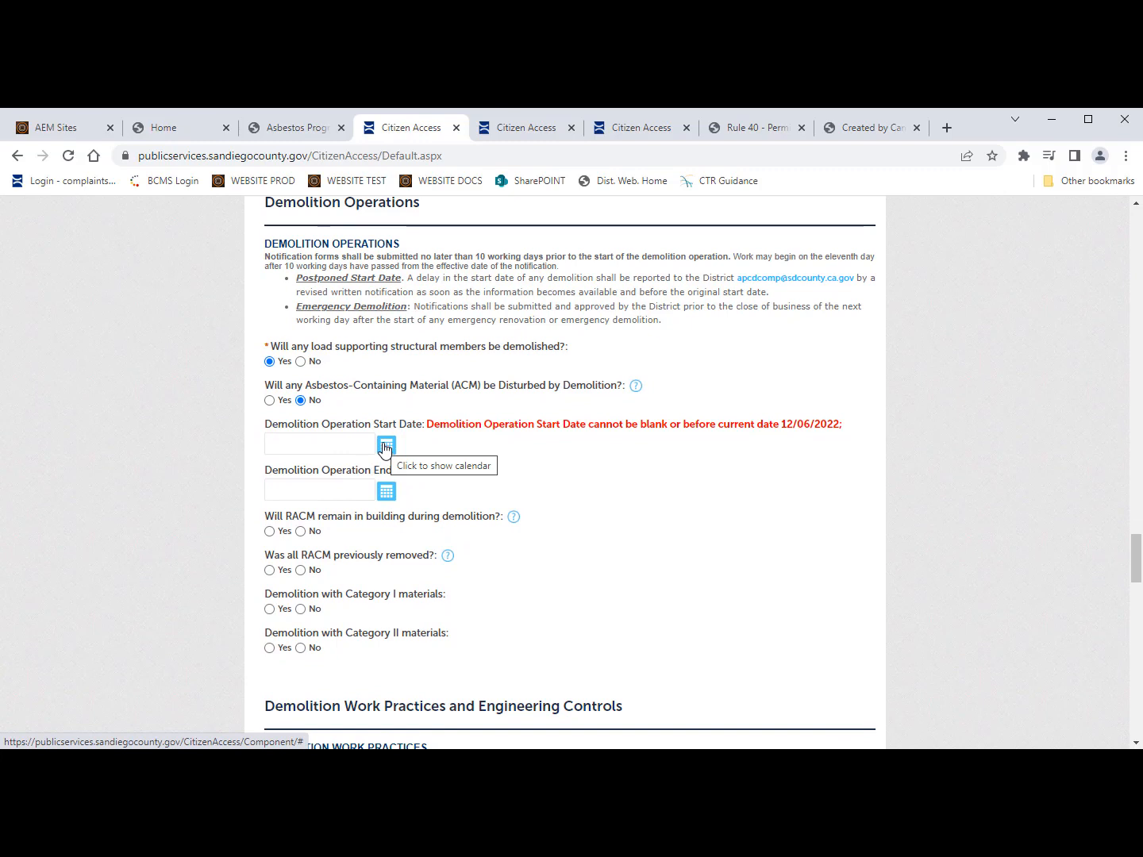
click(383, 446)
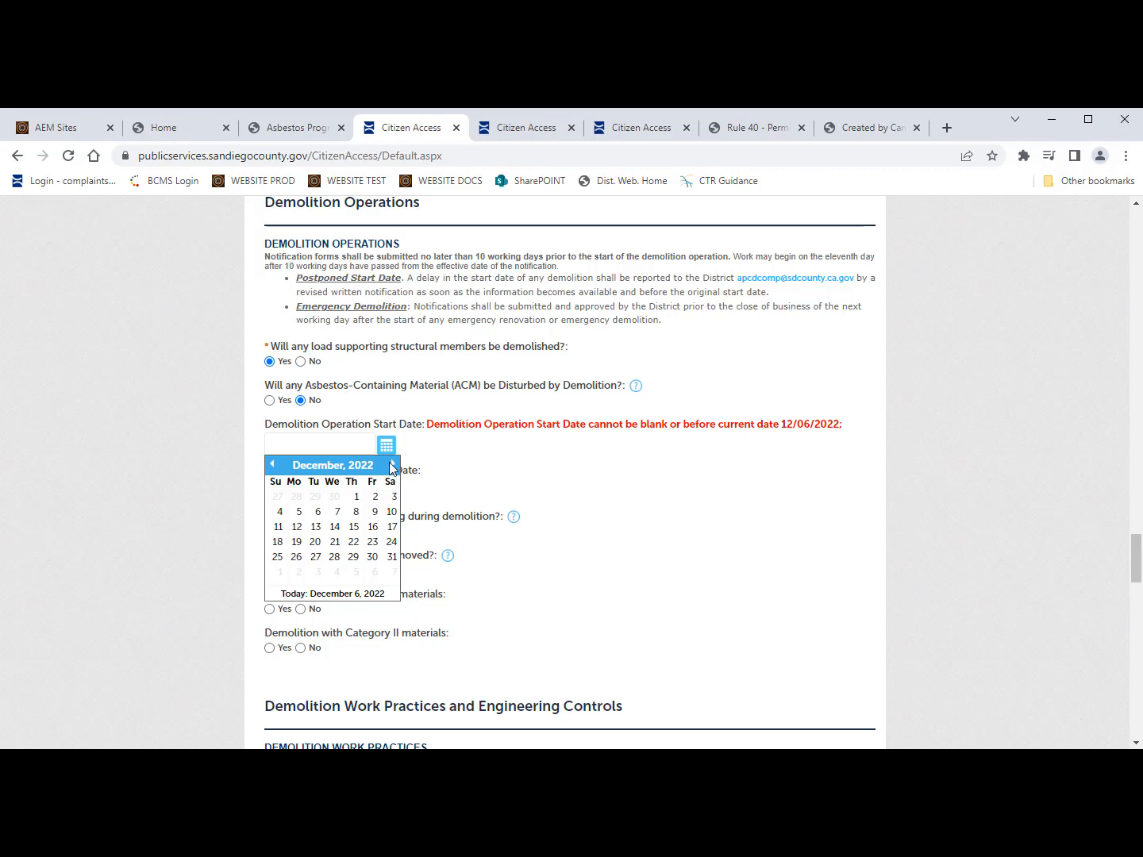
click(392, 465)
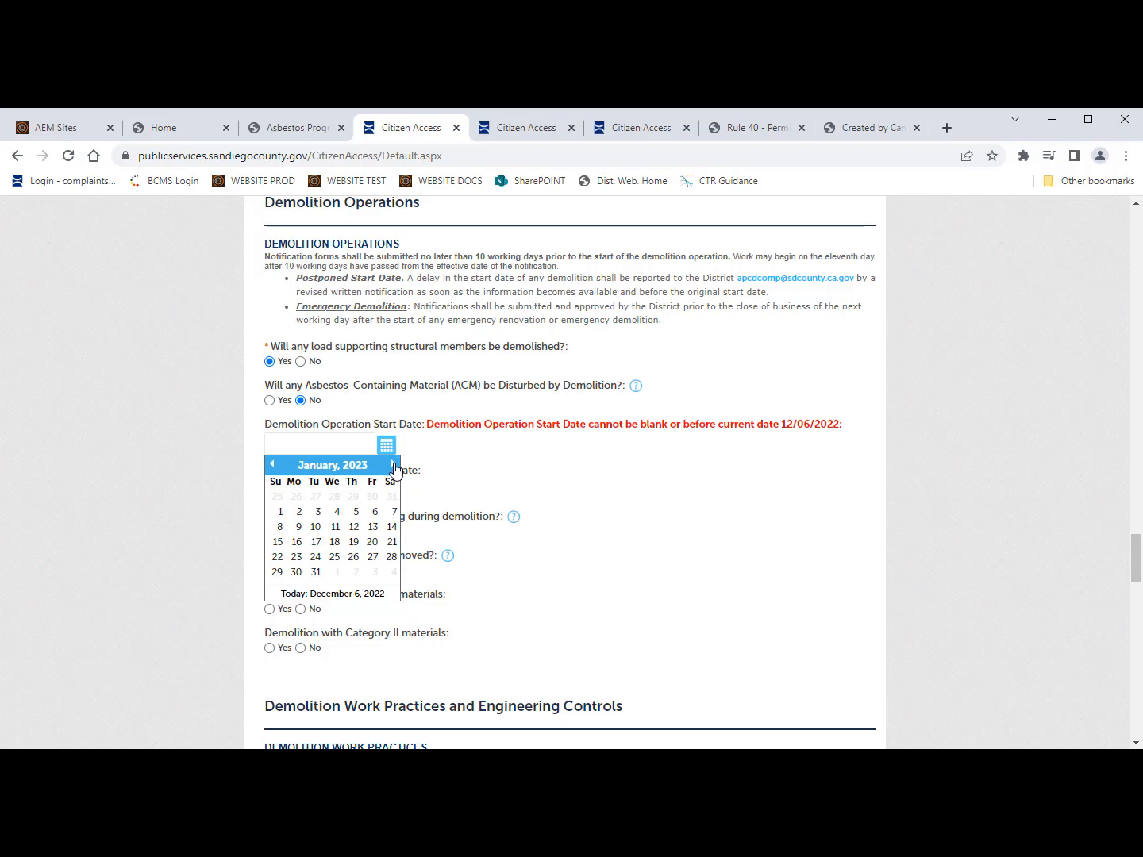
click(393, 467)
click(393, 466)
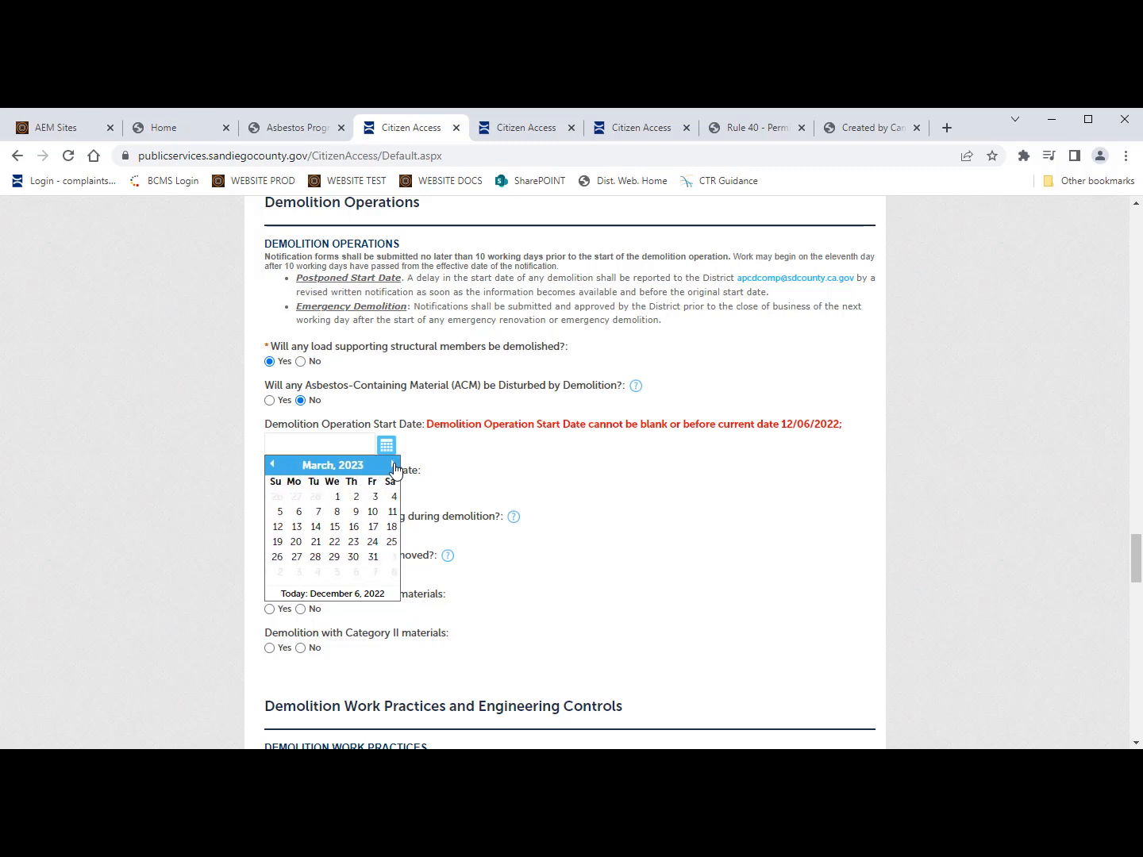
click(337, 496)
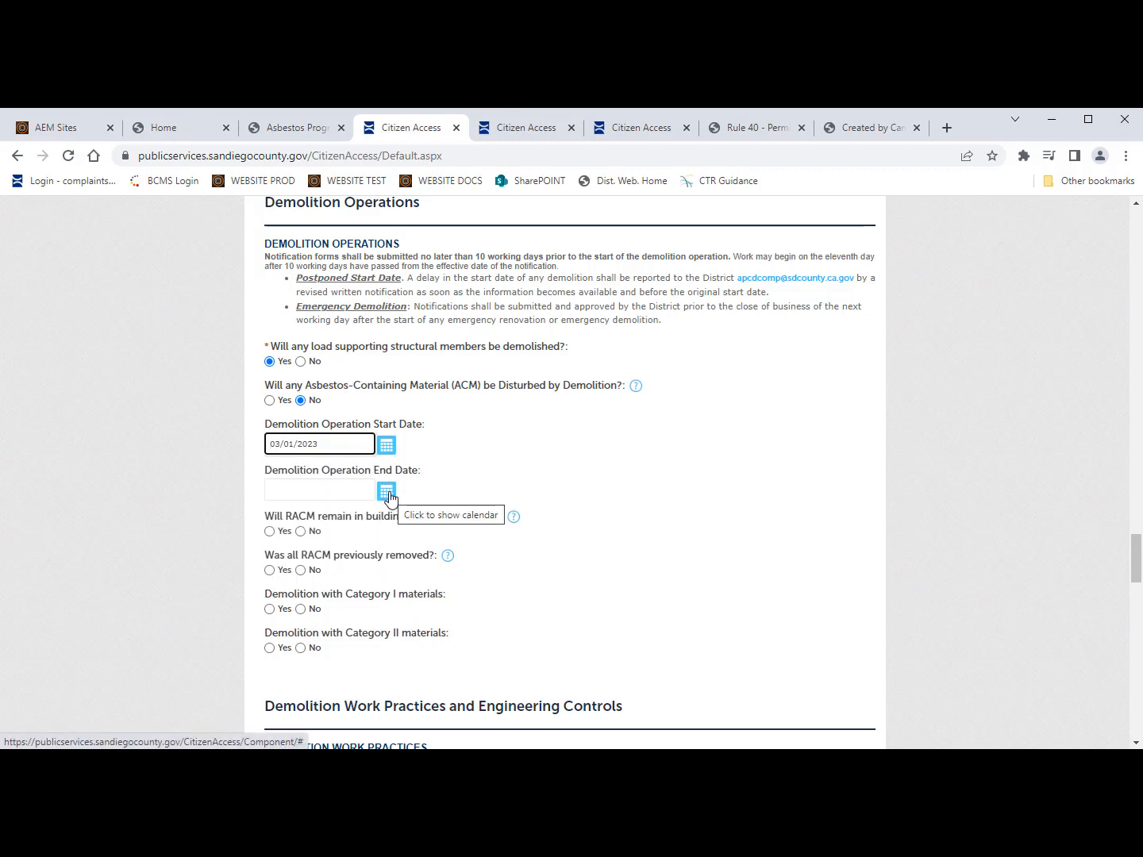
Step: Set the demolition end date to 03/31/2023
click(388, 493)
click(393, 510)
click(392, 510)
click(393, 511)
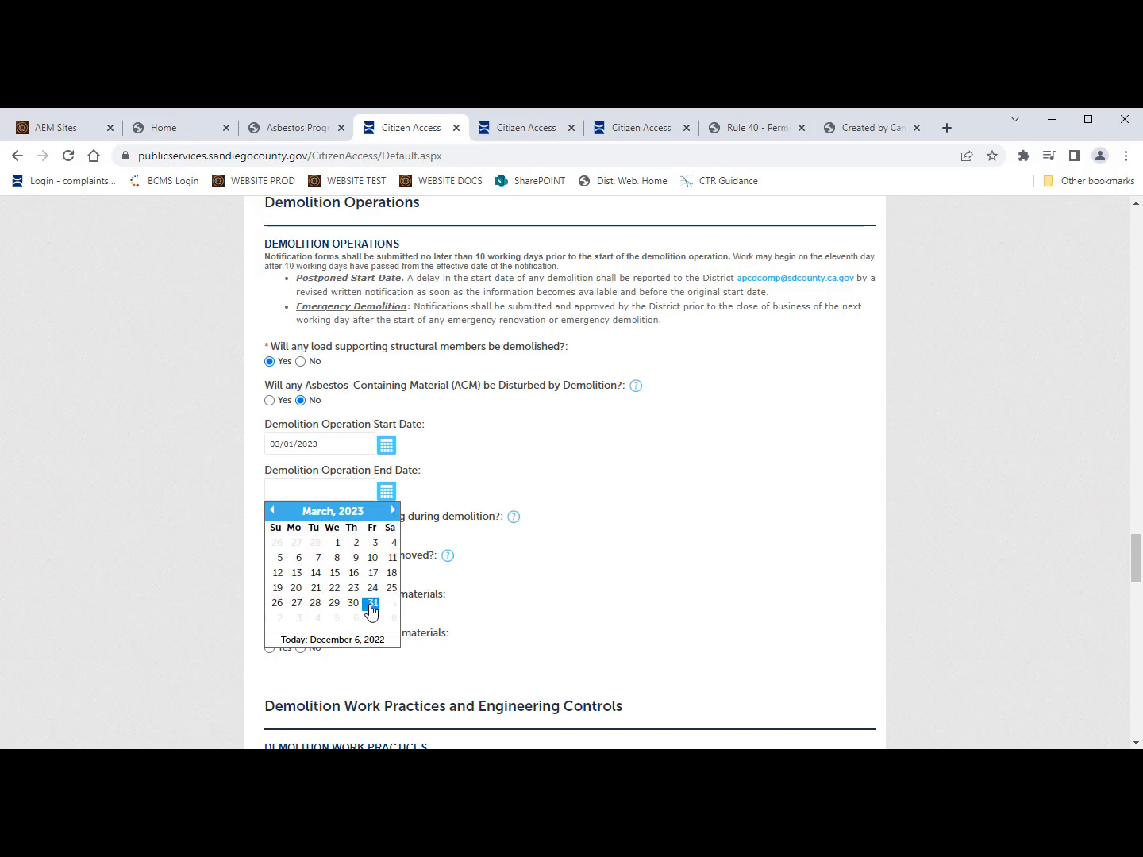
click(372, 609)
scroll(537, 501, down, 1)
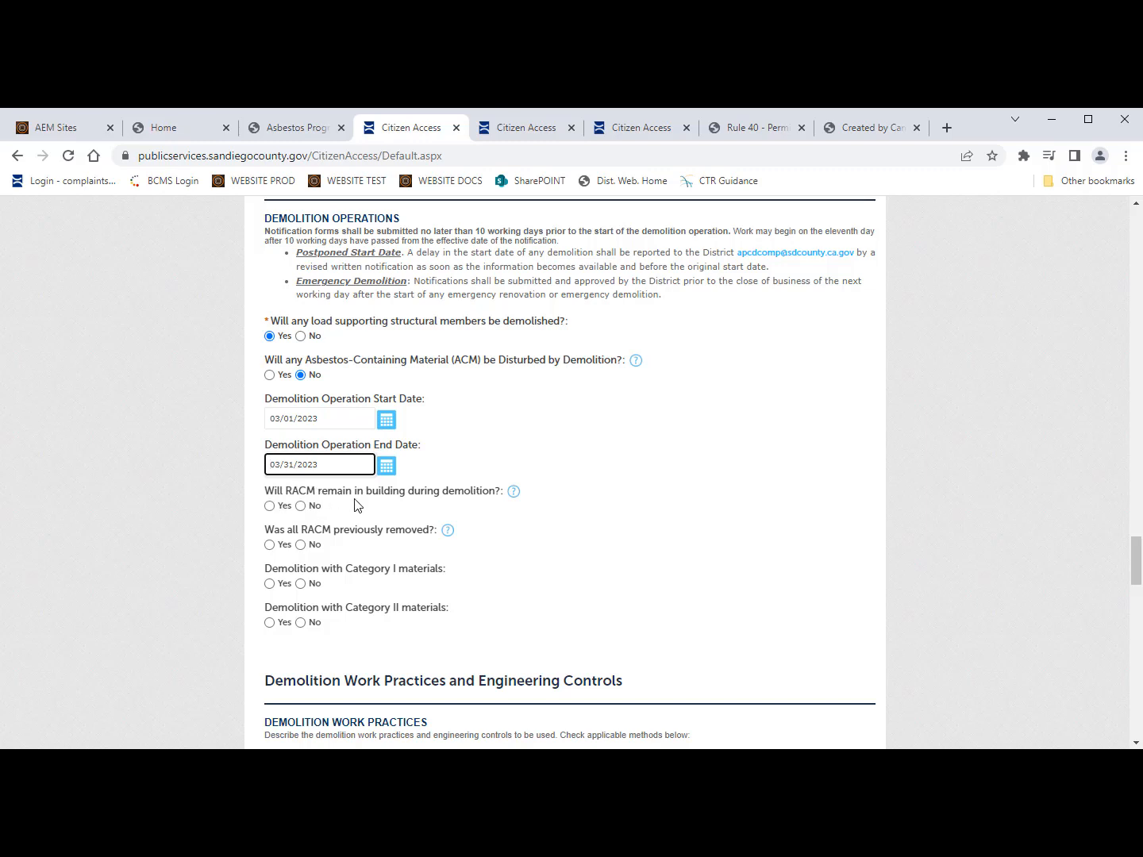
Step: Answer No for RACM remaining, Category I and Category II materials
click(301, 506)
scroll(347, 561, down, 1)
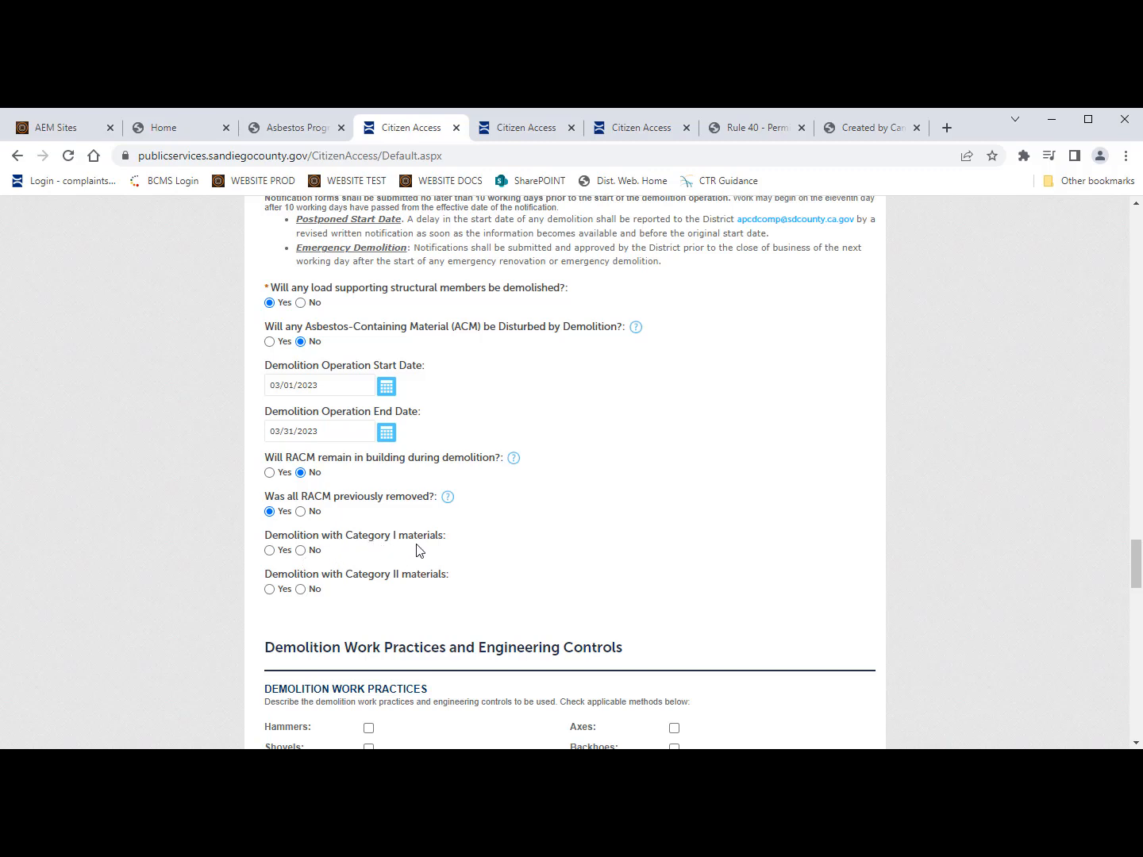
click(301, 551)
scroll(332, 595, down, 1)
click(329, 590)
scroll(328, 590, down, 4)
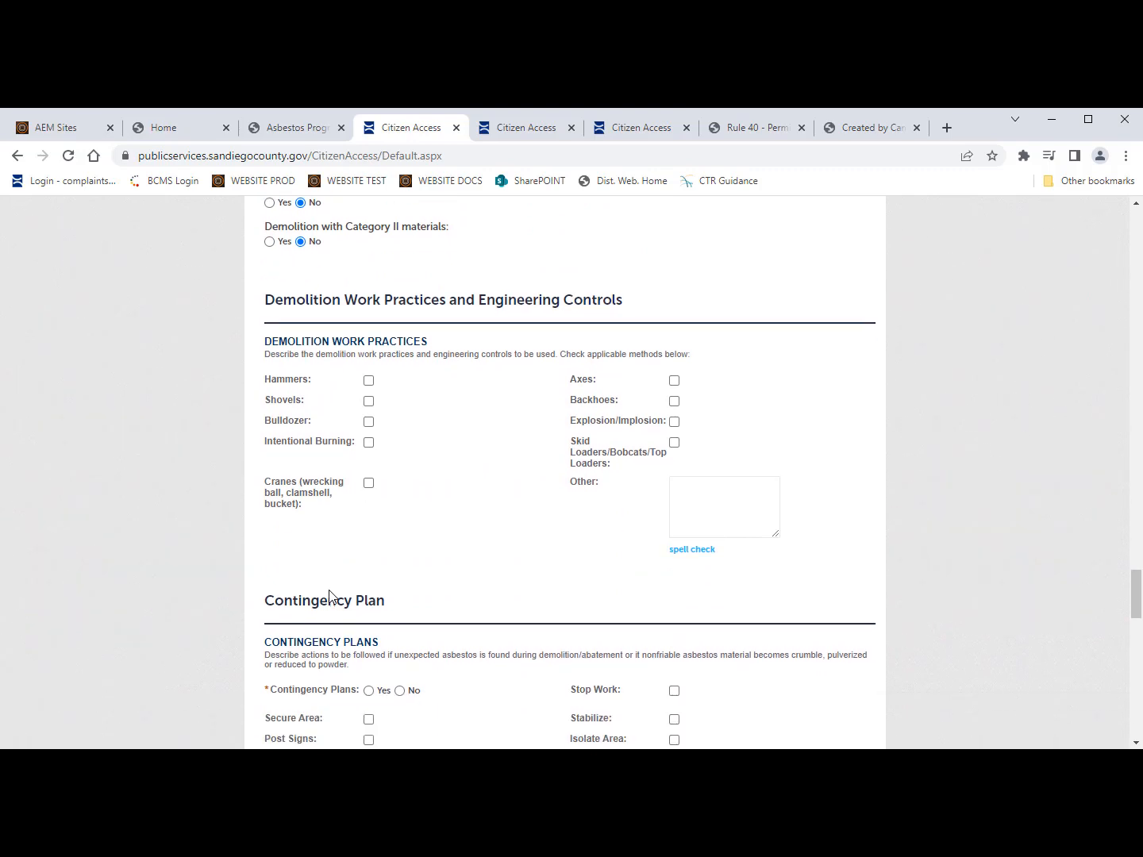
Step: Check Backhoes as a demolition work practice, then scroll to the Contingency Plan section
scroll(325, 486, down, 1)
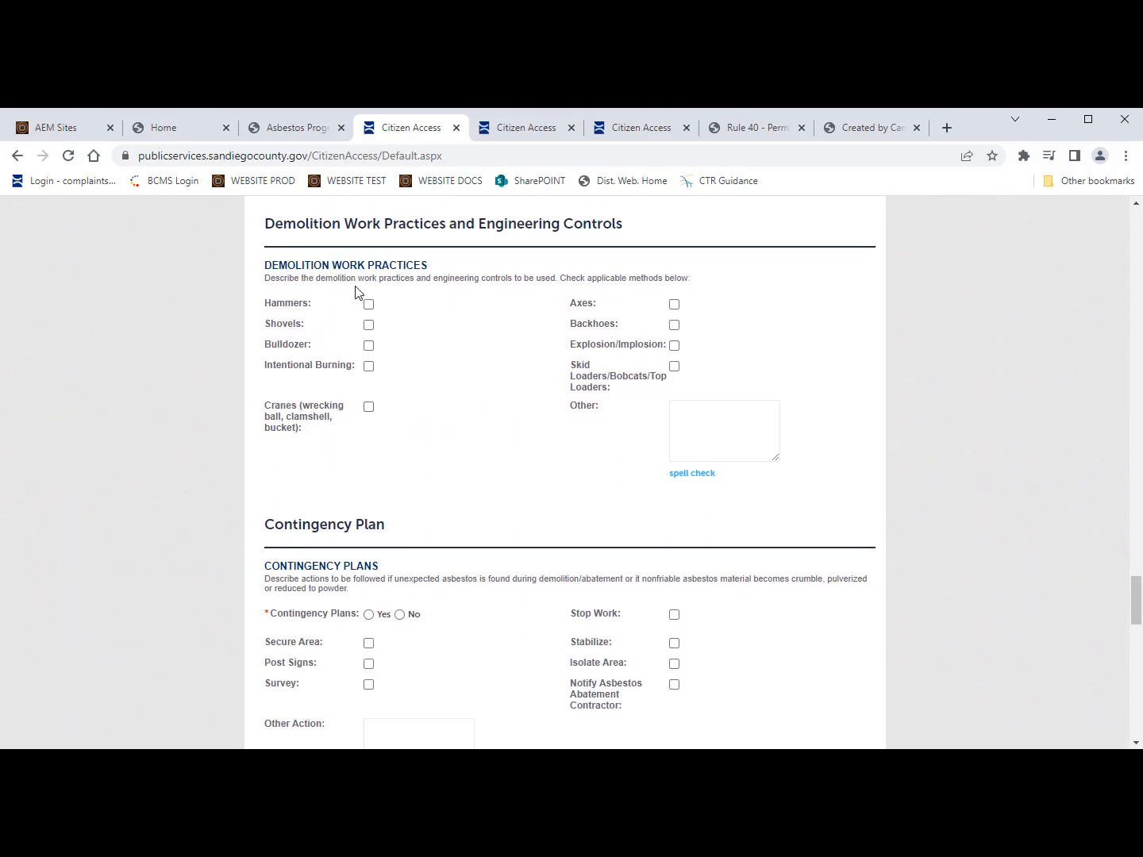
scroll(354, 305, up, 1)
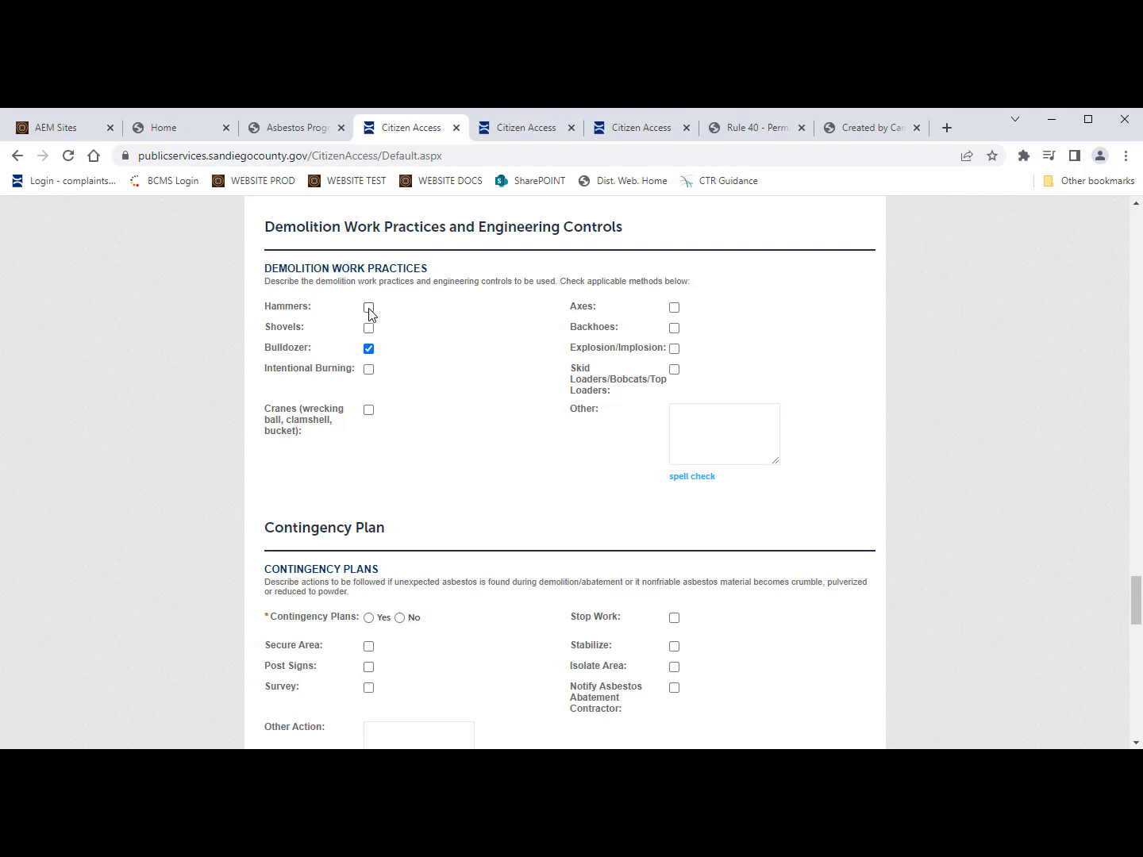
click(675, 328)
scroll(580, 502, down, 1)
scroll(581, 502, down, 3)
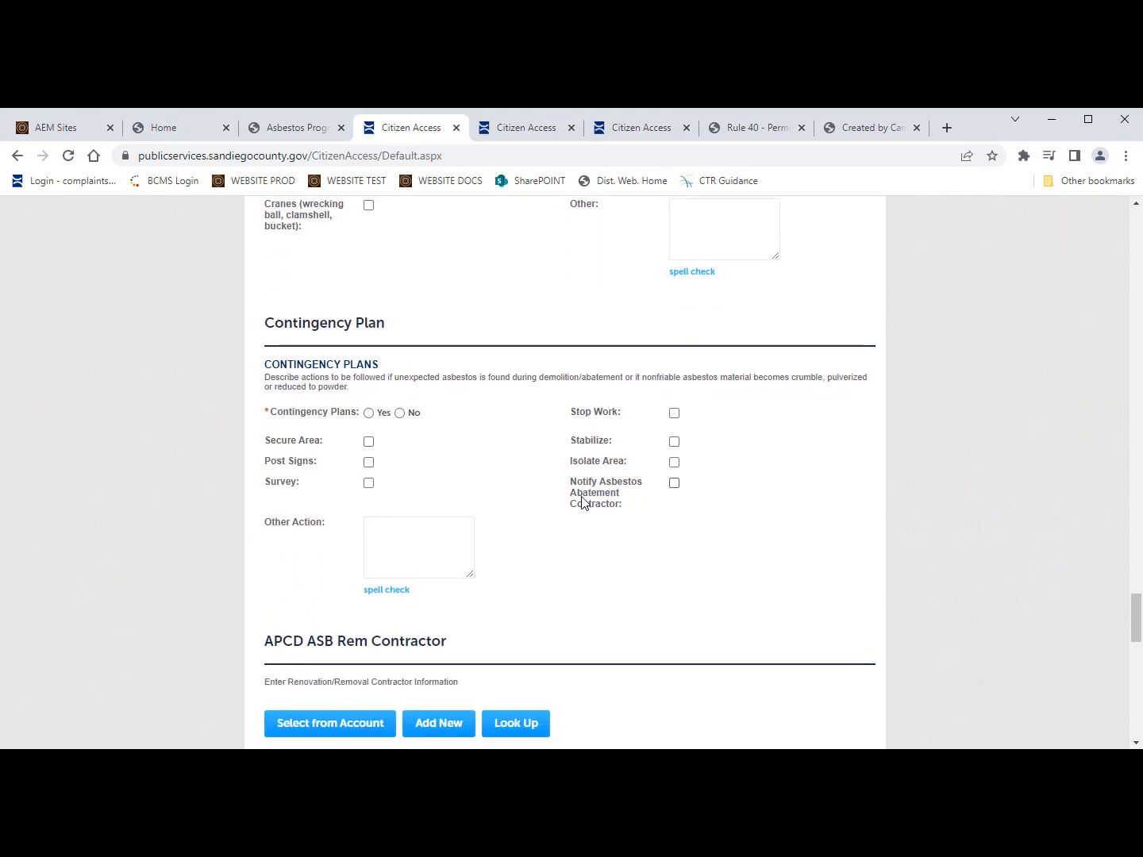
scroll(585, 503, down, 1)
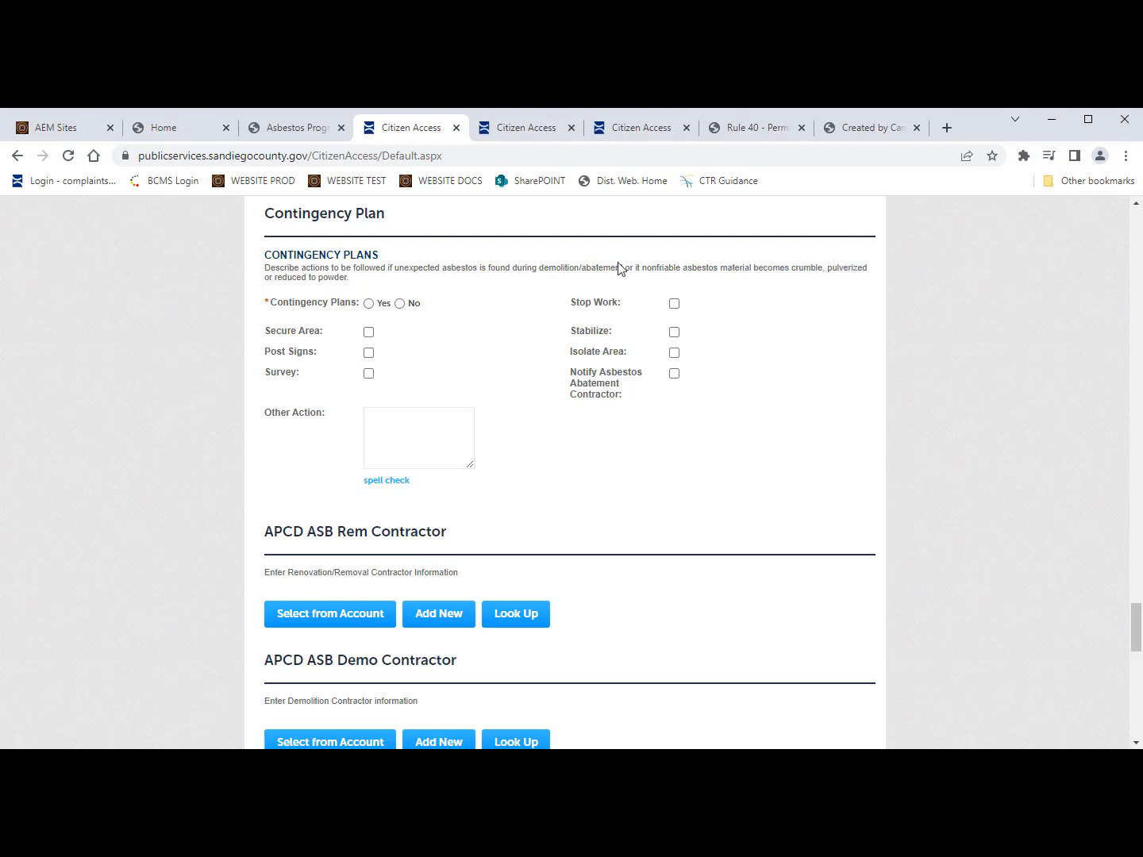
Step: Answer Yes to Contingency Plans, tick all eight actions, and add 'Test new material' as Other Action
click(369, 305)
click(674, 305)
click(675, 354)
click(675, 333)
click(675, 374)
click(368, 374)
click(368, 354)
click(368, 332)
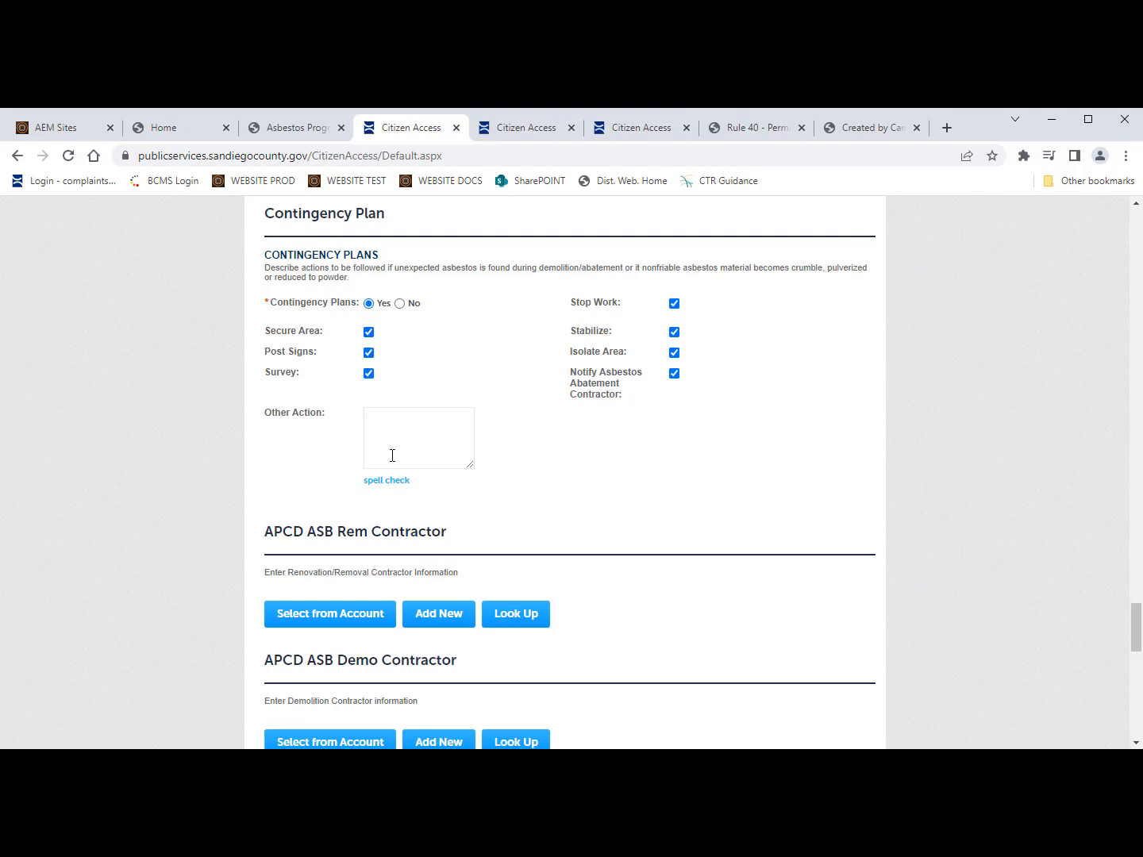
click(392, 442)
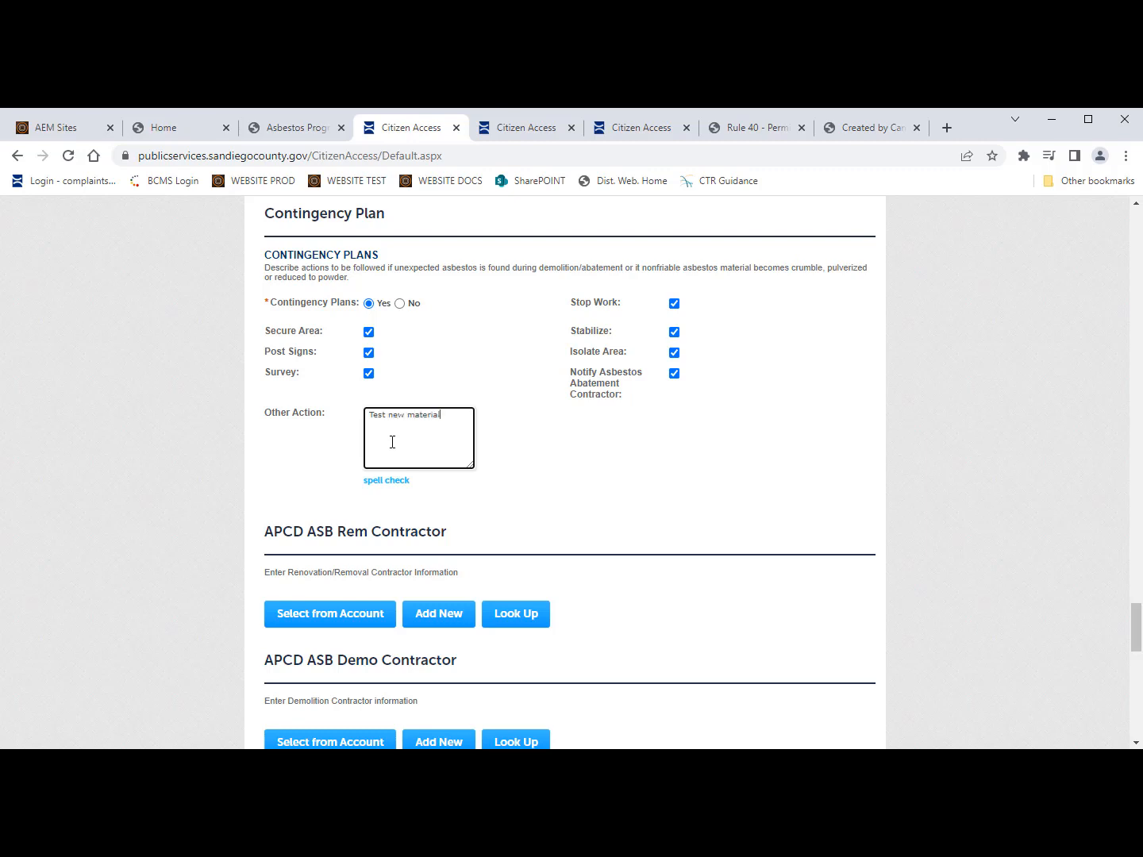
scroll(302, 469, down, 1)
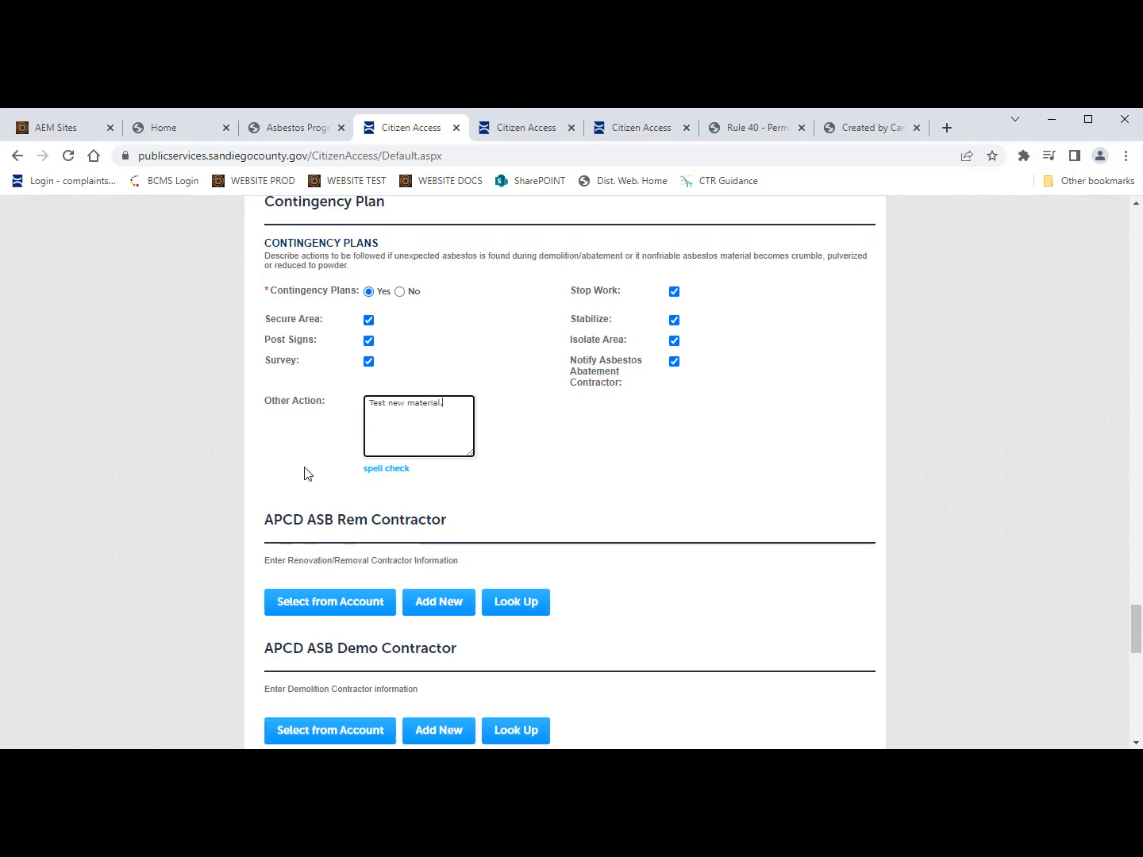
scroll(306, 472, up, 1)
scroll(309, 474, down, 3)
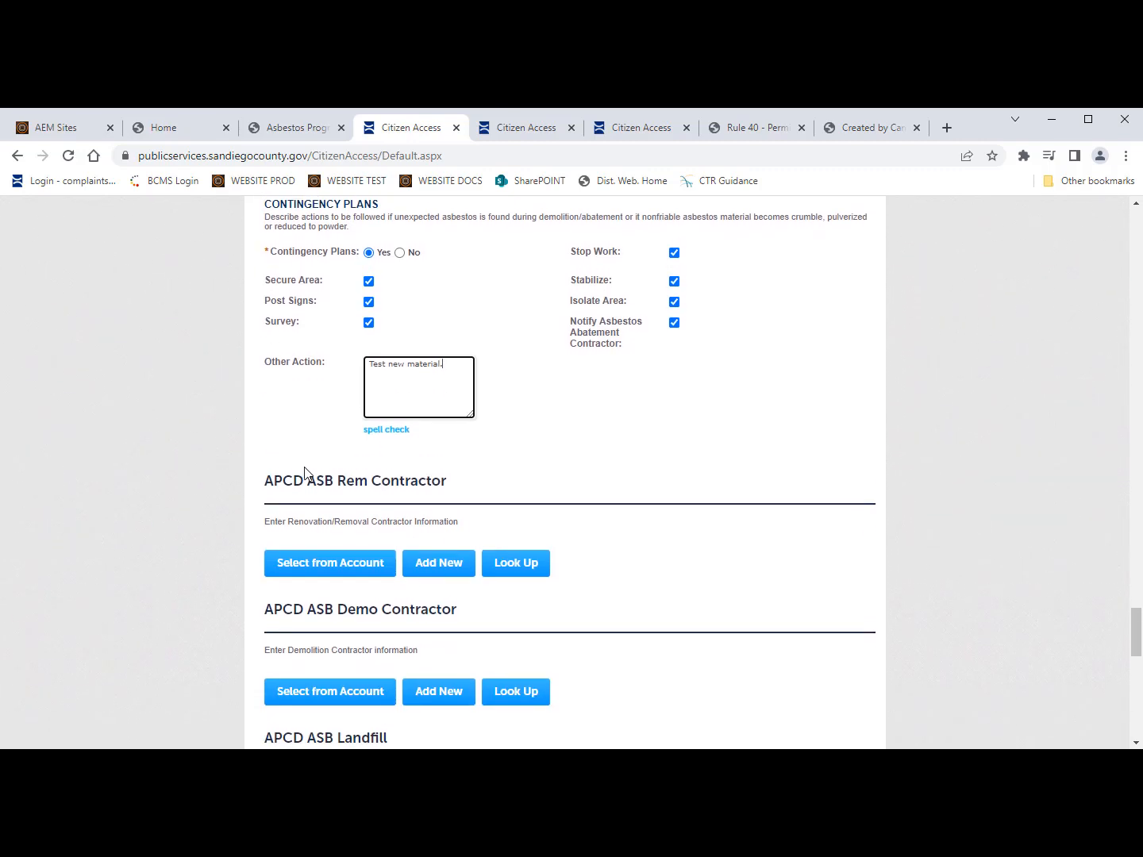
scroll(308, 475, down, 3)
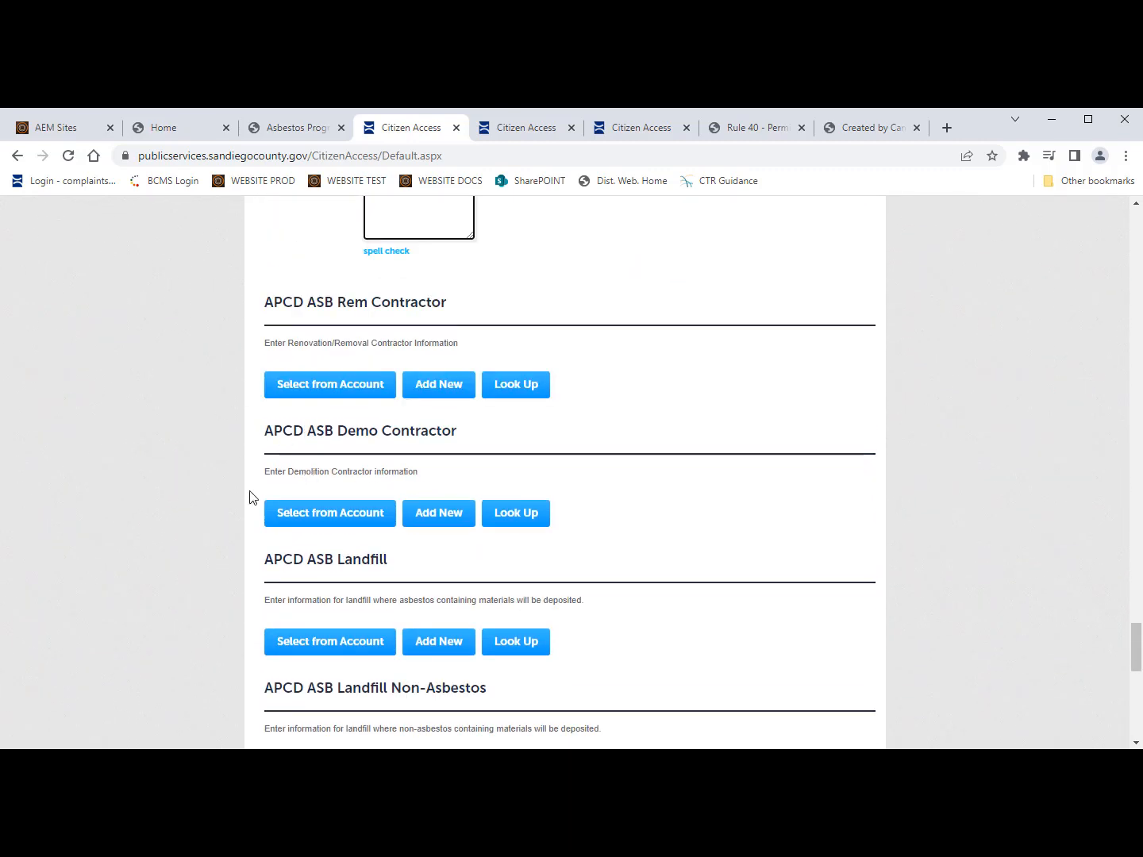
scroll(250, 496, down, 1)
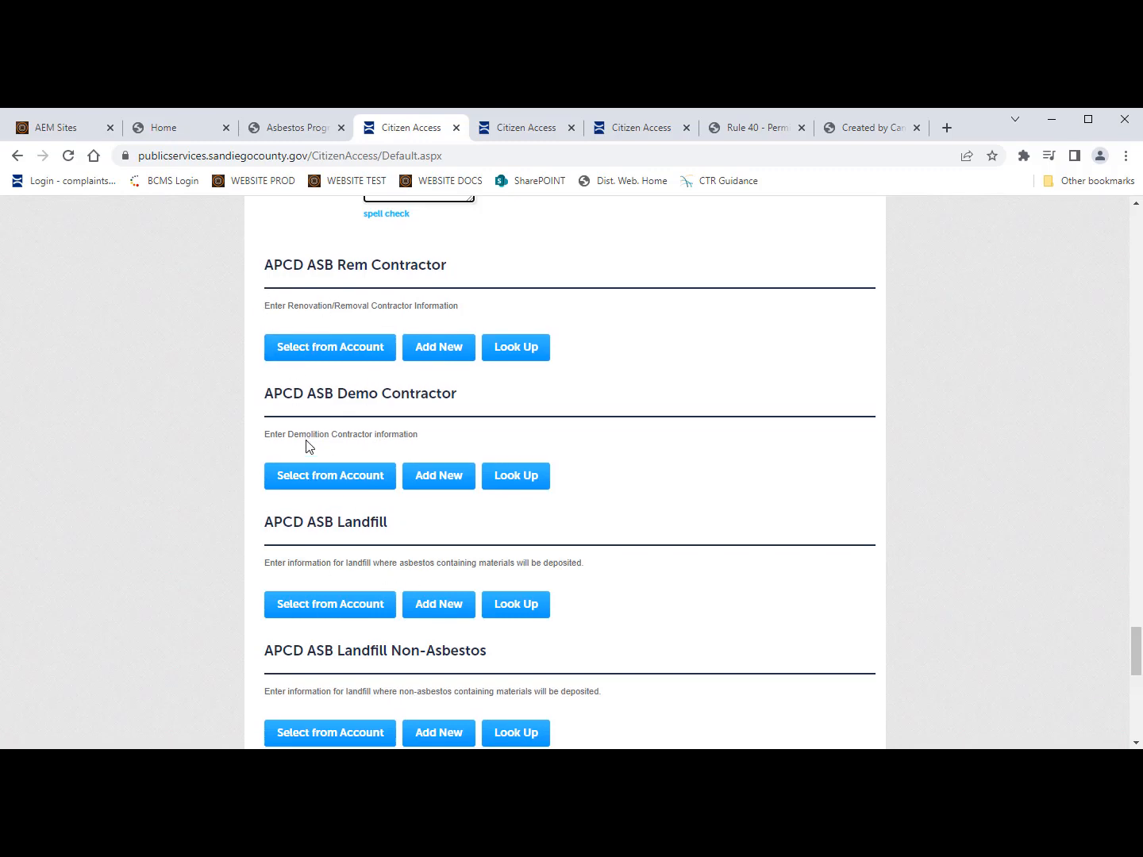
scroll(317, 440, down, 1)
scroll(342, 546, down, 1)
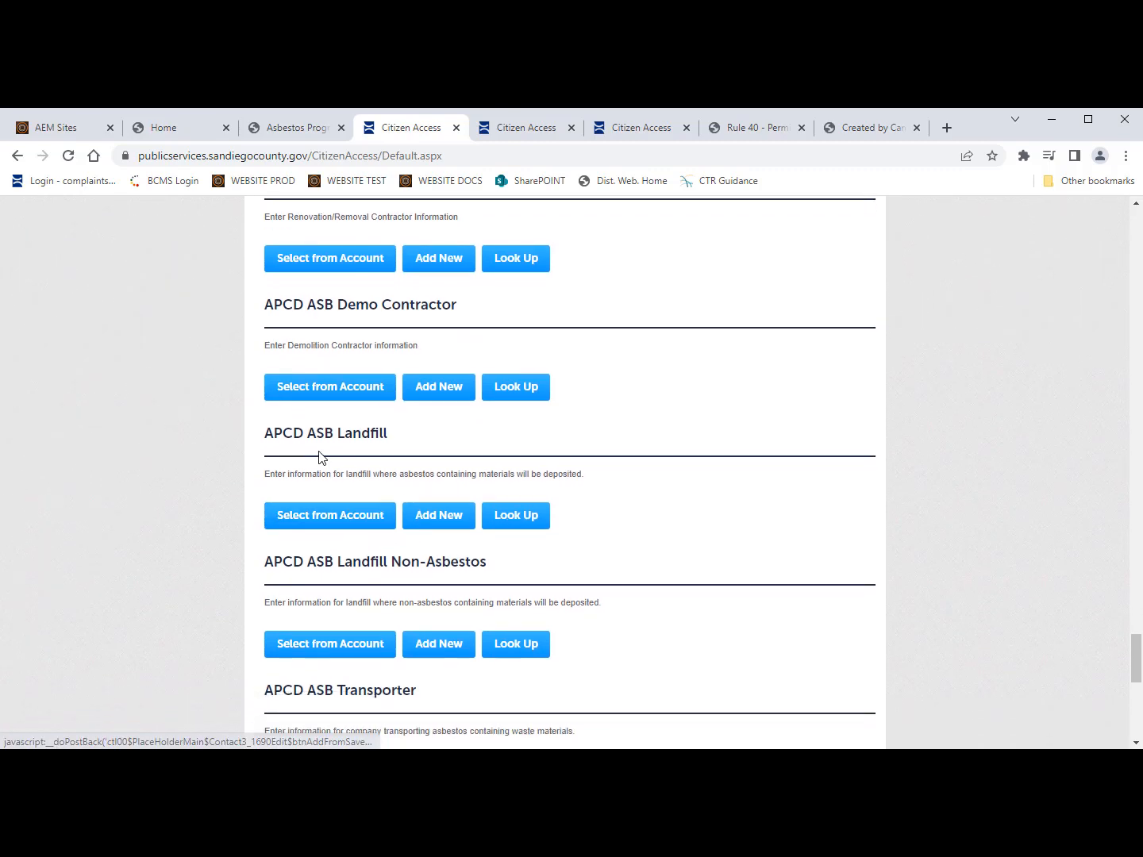
scroll(349, 560, down, 1)
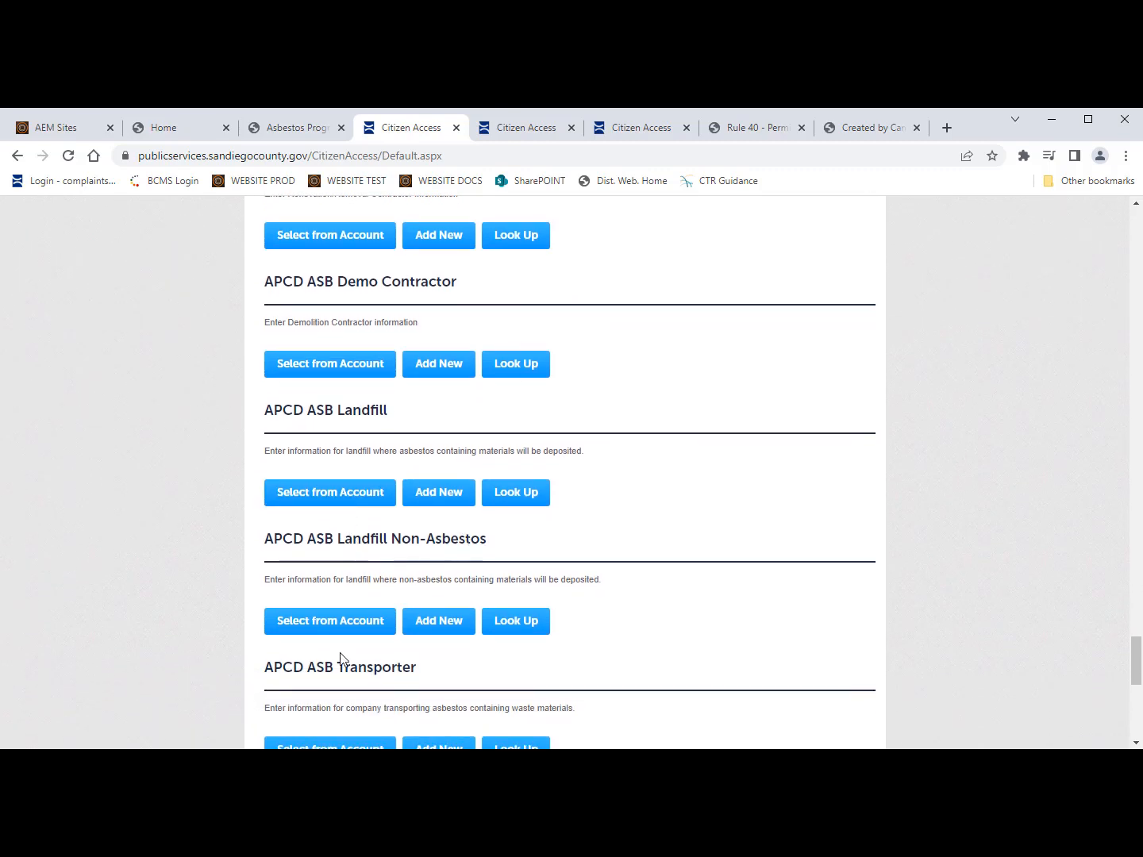
scroll(341, 659, down, 1)
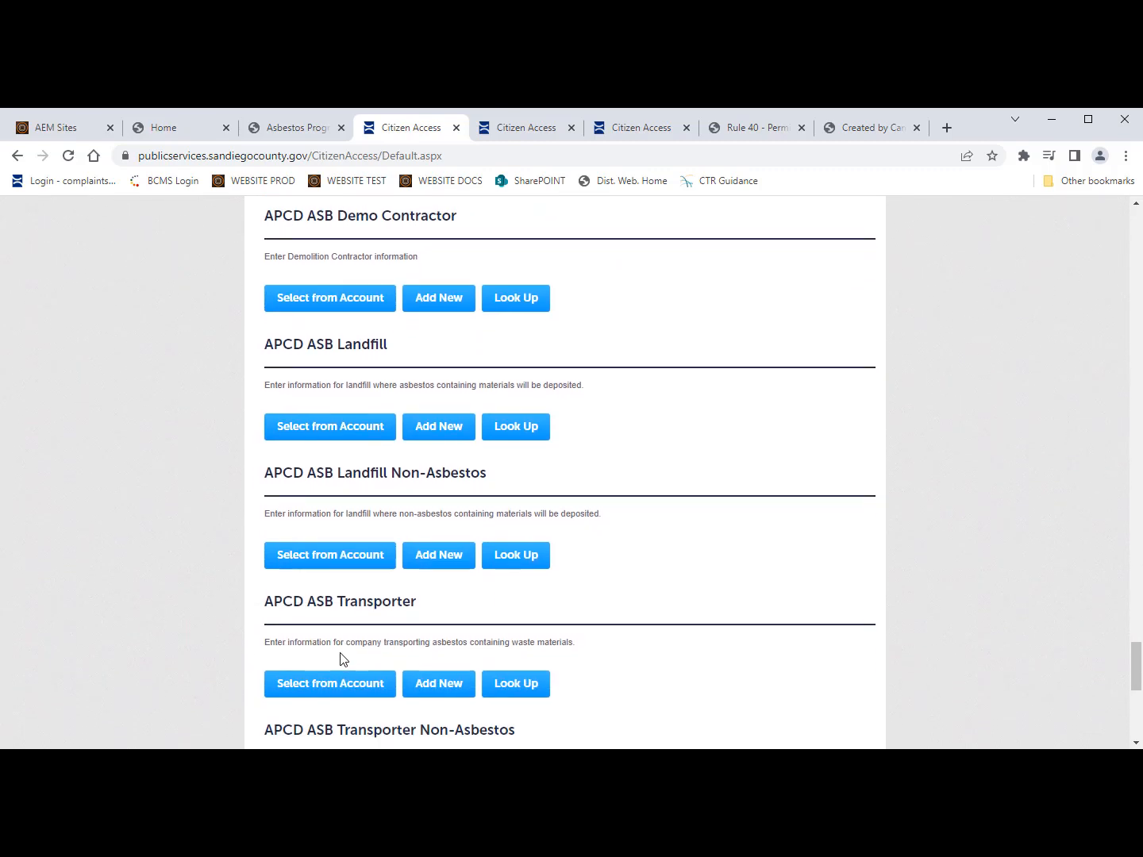
scroll(410, 624, down, 2)
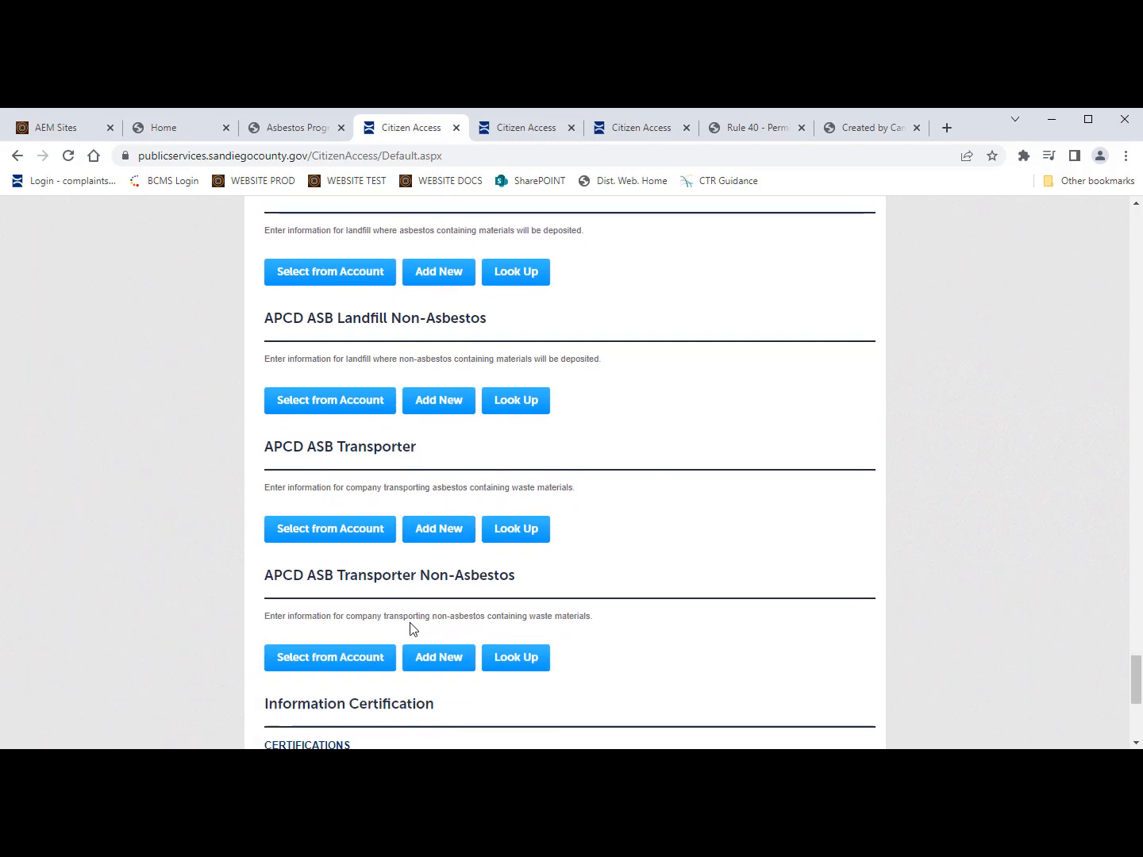
scroll(411, 626, down, 1)
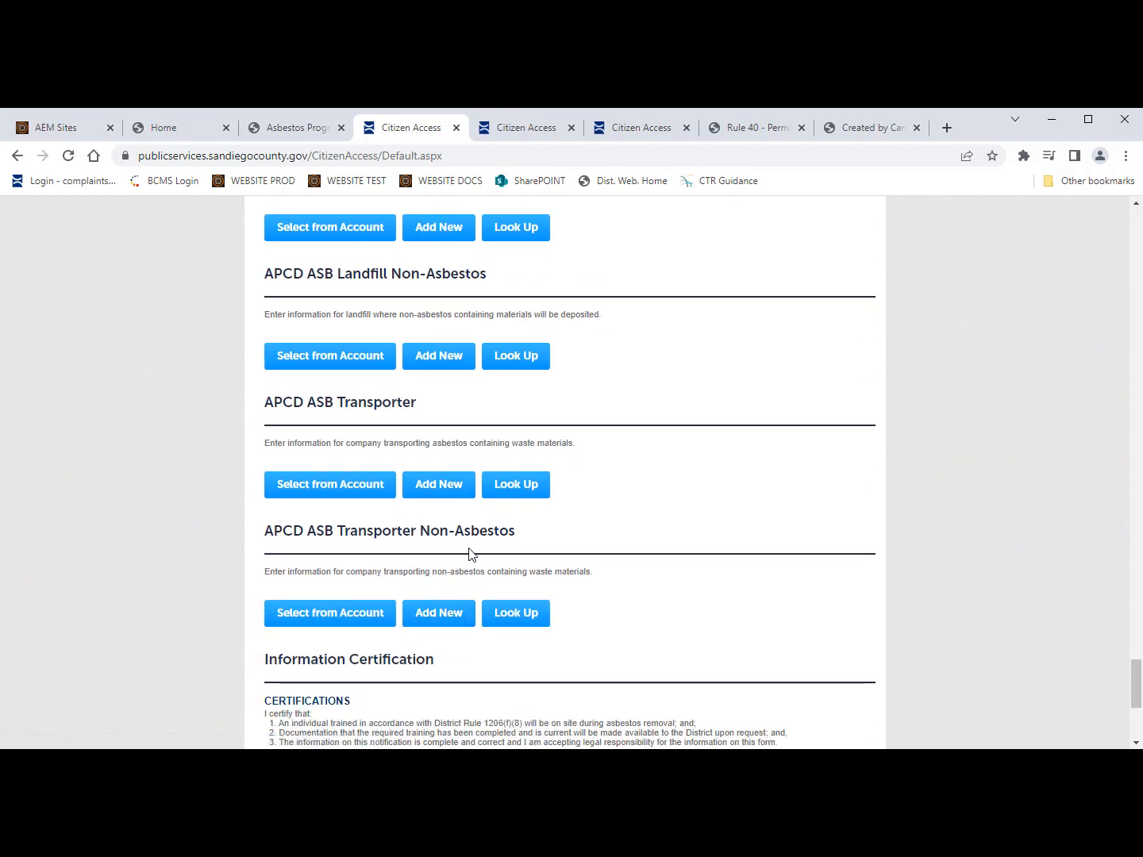
scroll(385, 681, down, 1)
scroll(388, 682, up, 1)
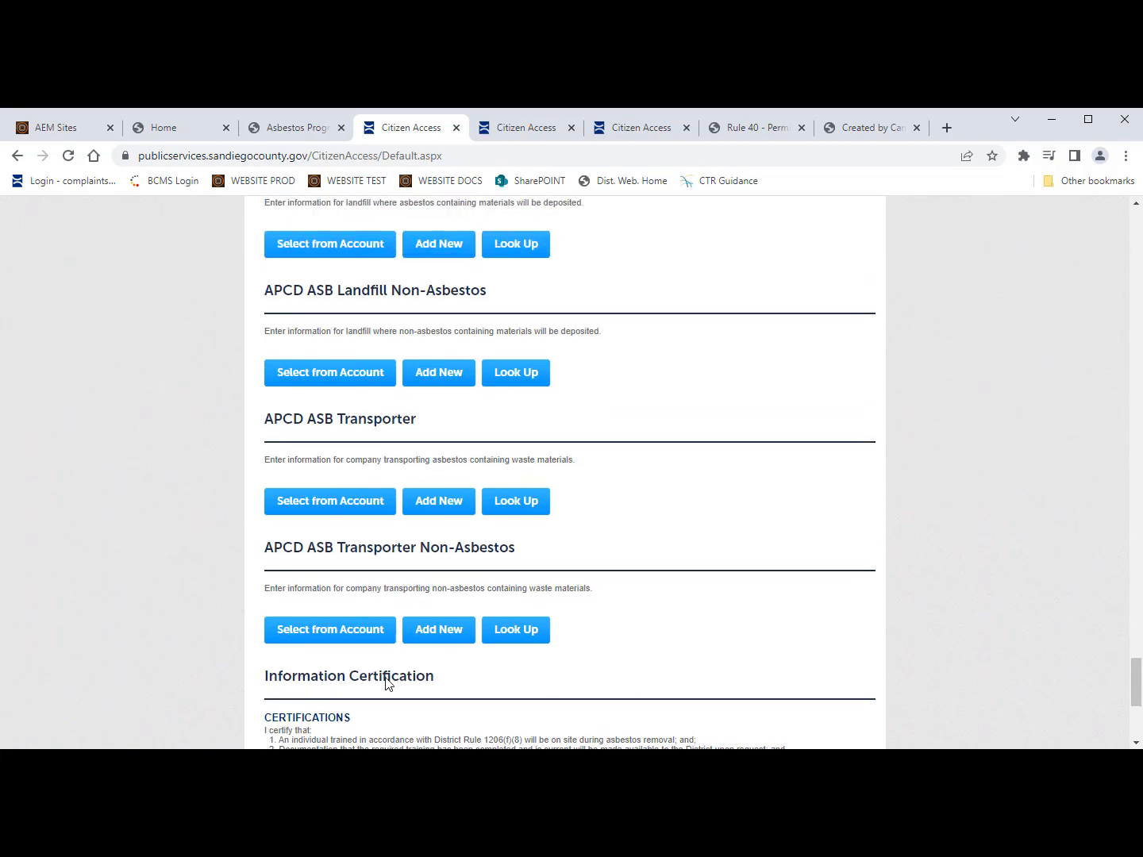
scroll(676, 467, up, 3)
scroll(675, 468, up, 20)
scroll(675, 468, up, 15)
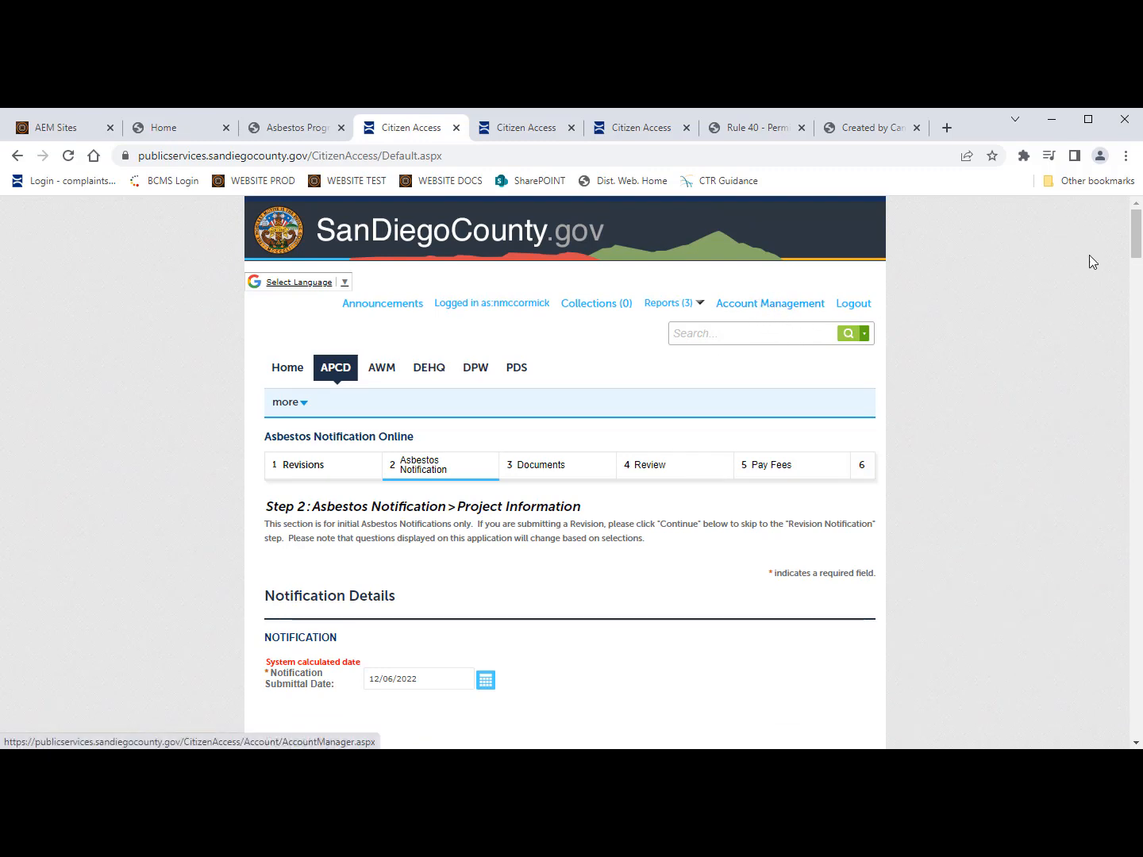
drag(1135, 231, 1096, 646)
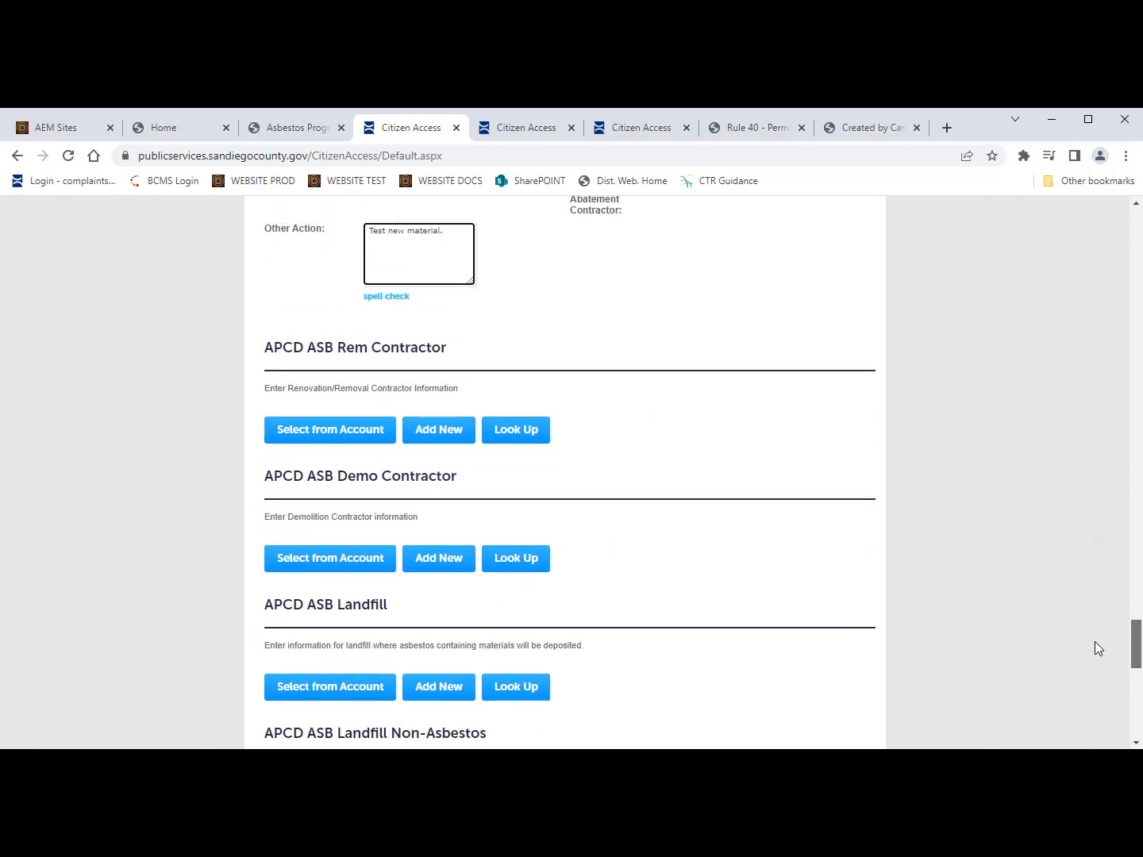
Step: Attach the first saved account contact to the removal and demolition contractor sections
click(317, 432)
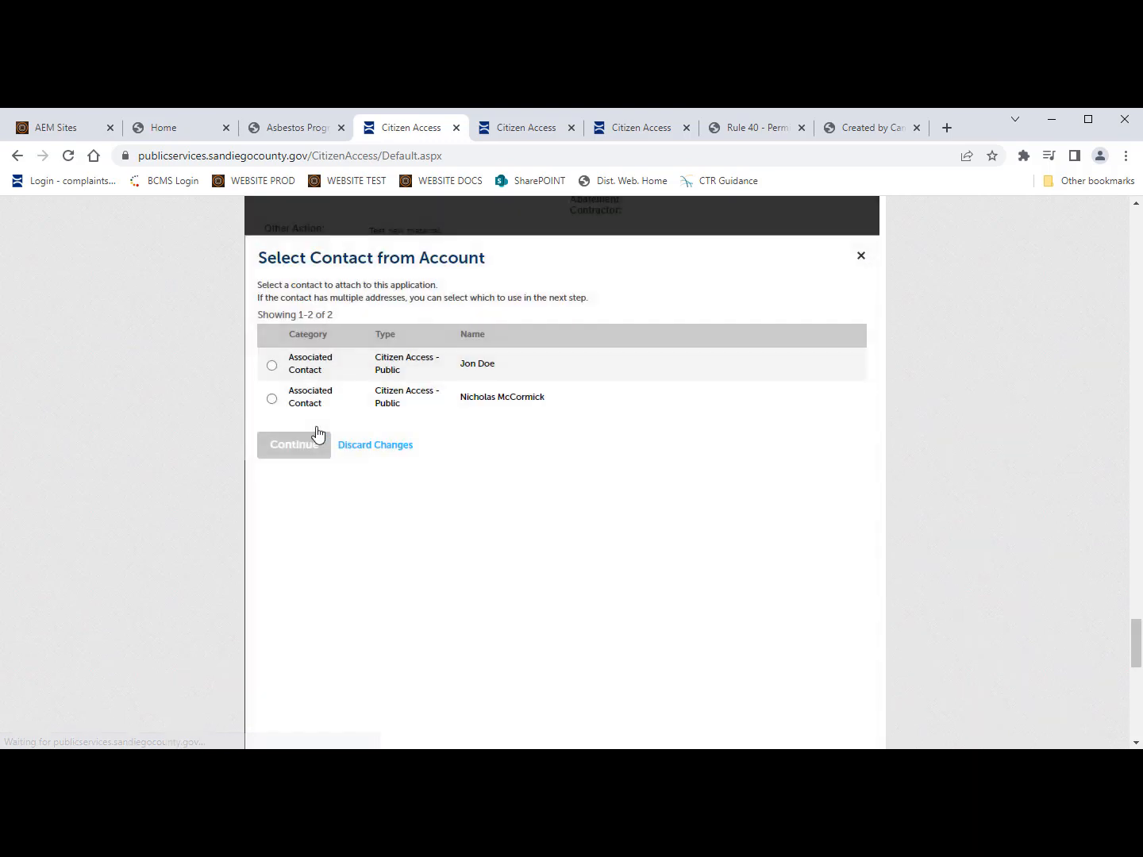
click(273, 367)
click(290, 442)
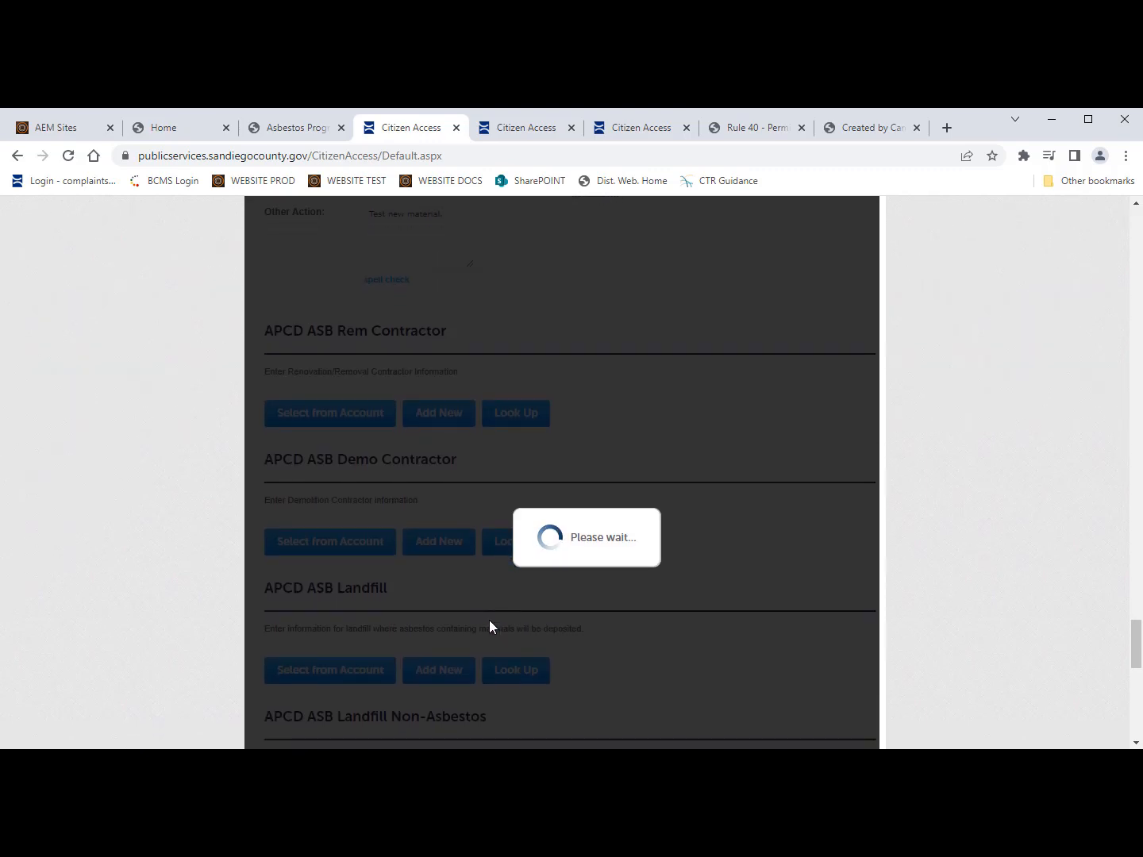
scroll(492, 626, down, 2)
scroll(491, 623, down, 4)
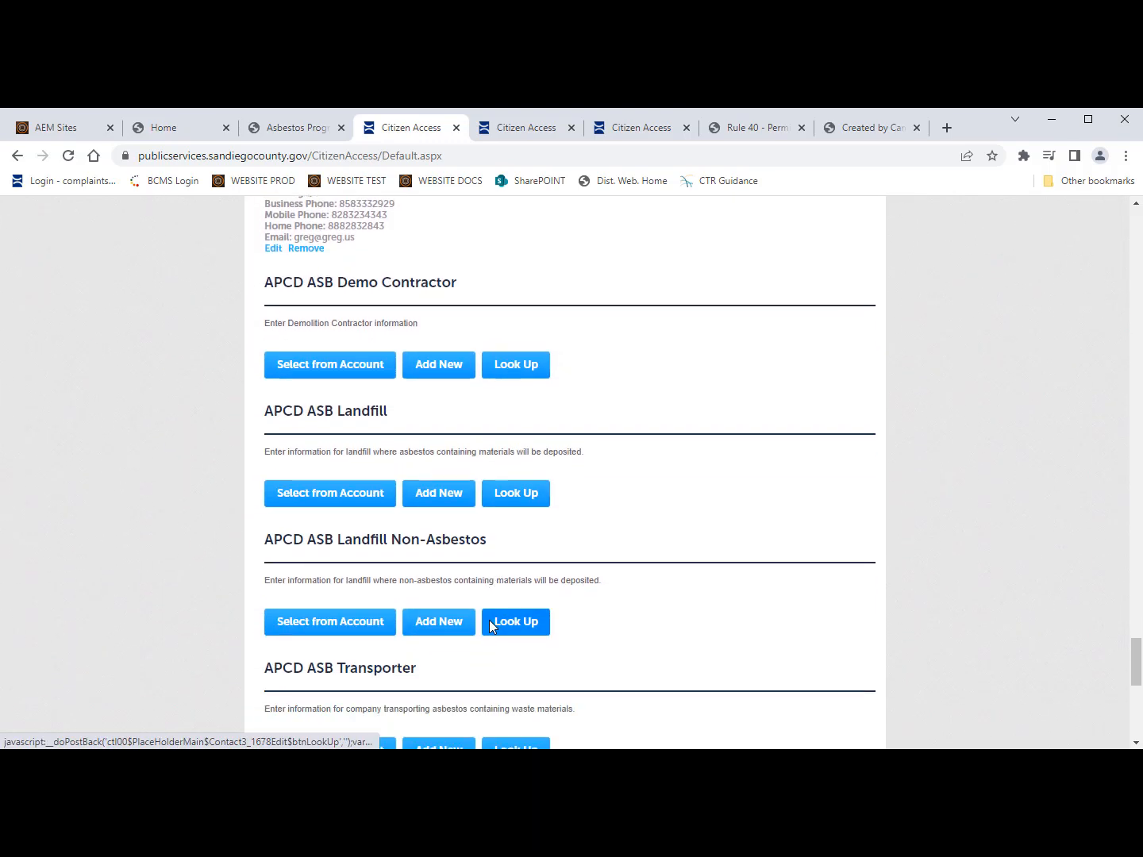
scroll(490, 624, up, 1)
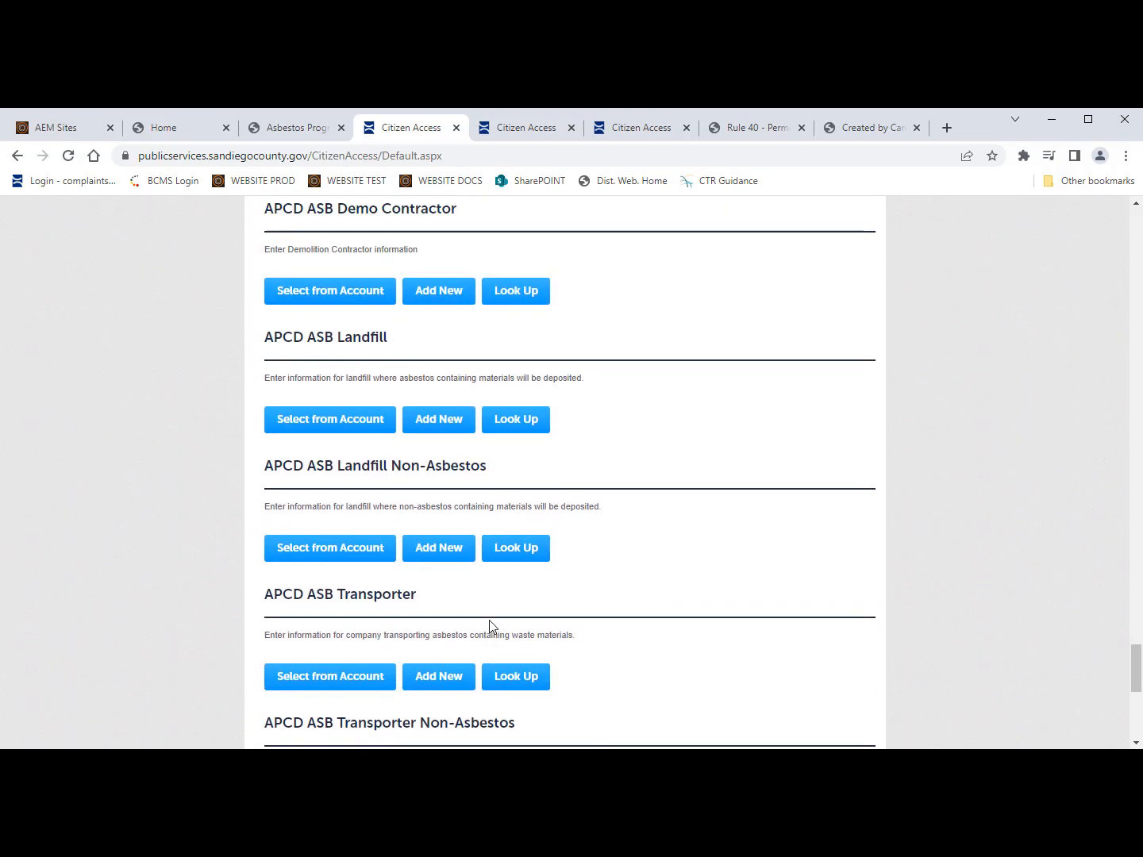
click(346, 296)
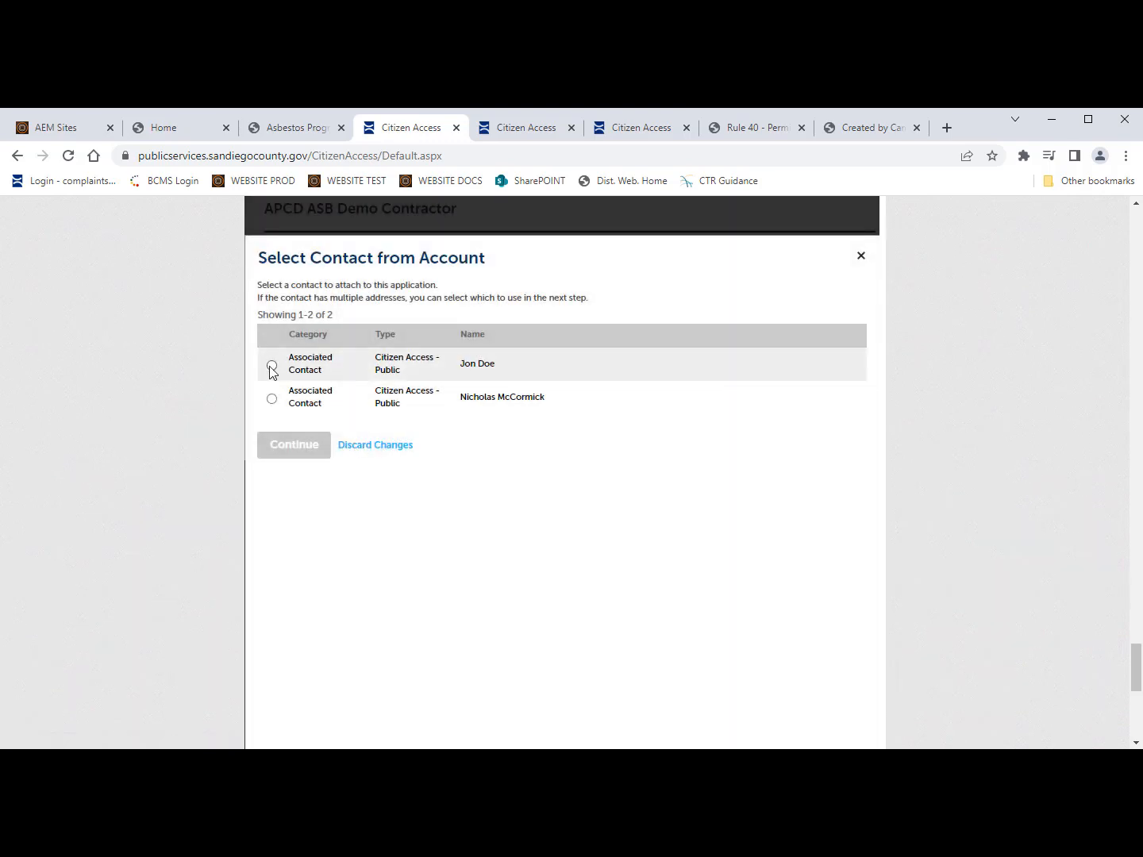
click(271, 365)
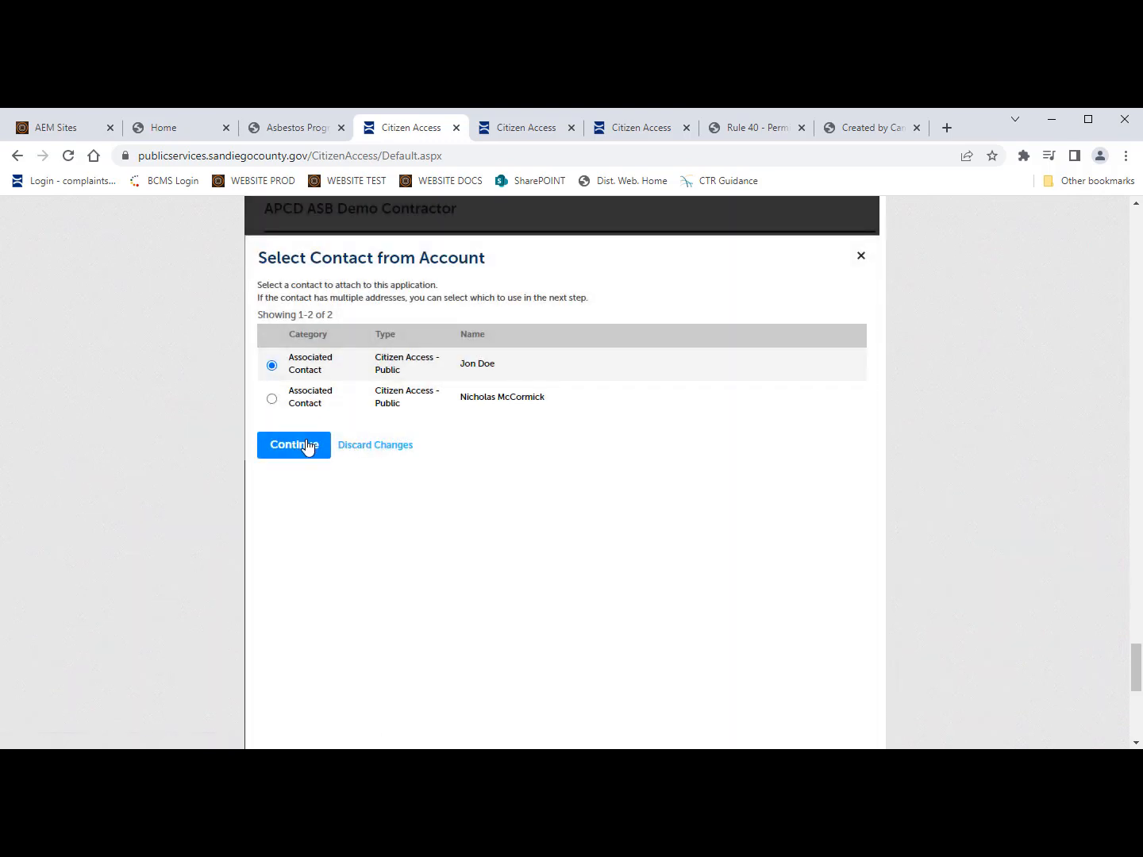
click(306, 444)
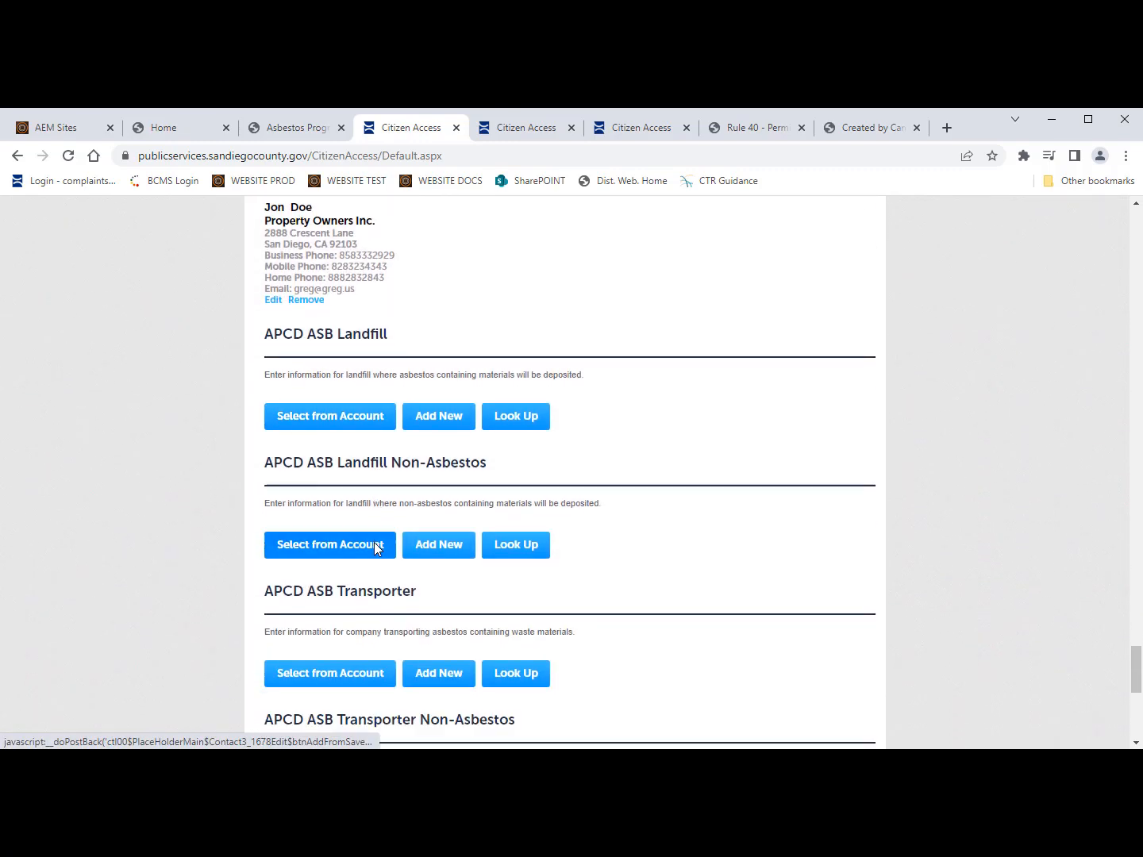
Step: Attach the first saved account contact to the asbestos and non-asbestos landfill sections
click(303, 414)
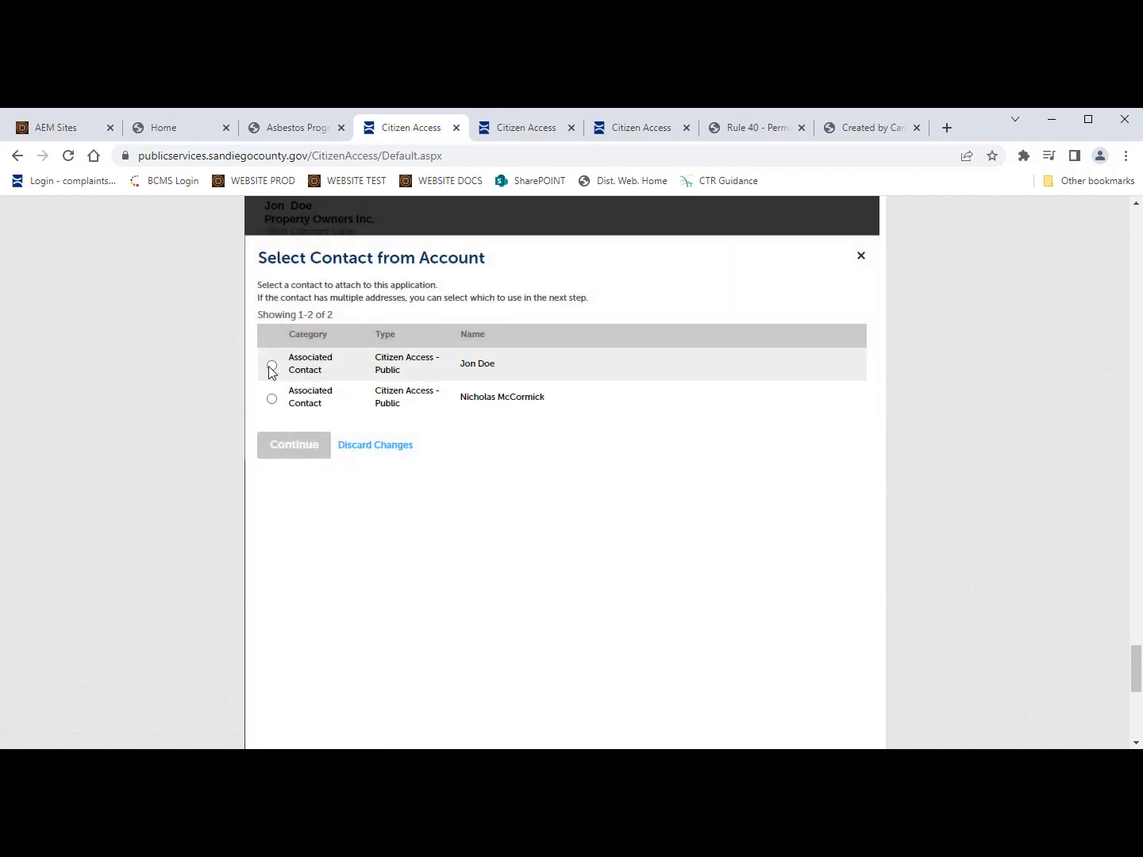
click(271, 367)
click(301, 451)
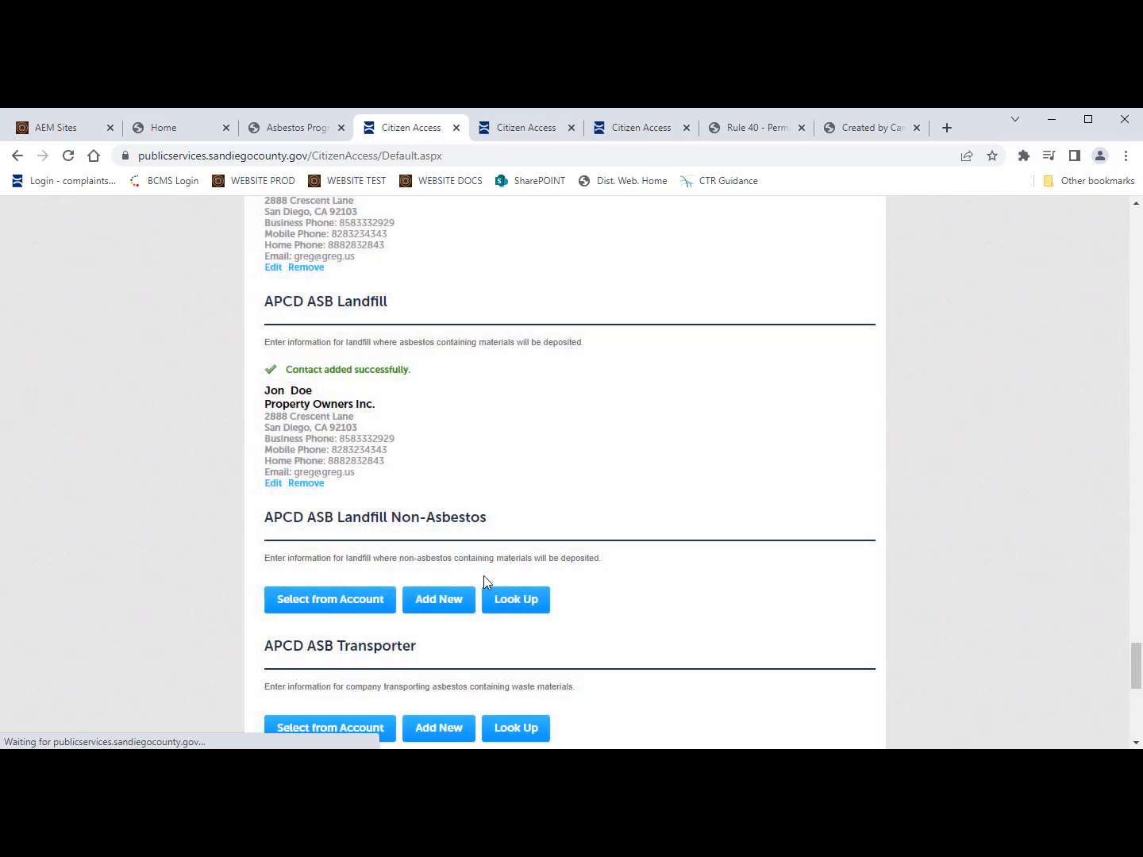
scroll(482, 574, down, 2)
click(303, 492)
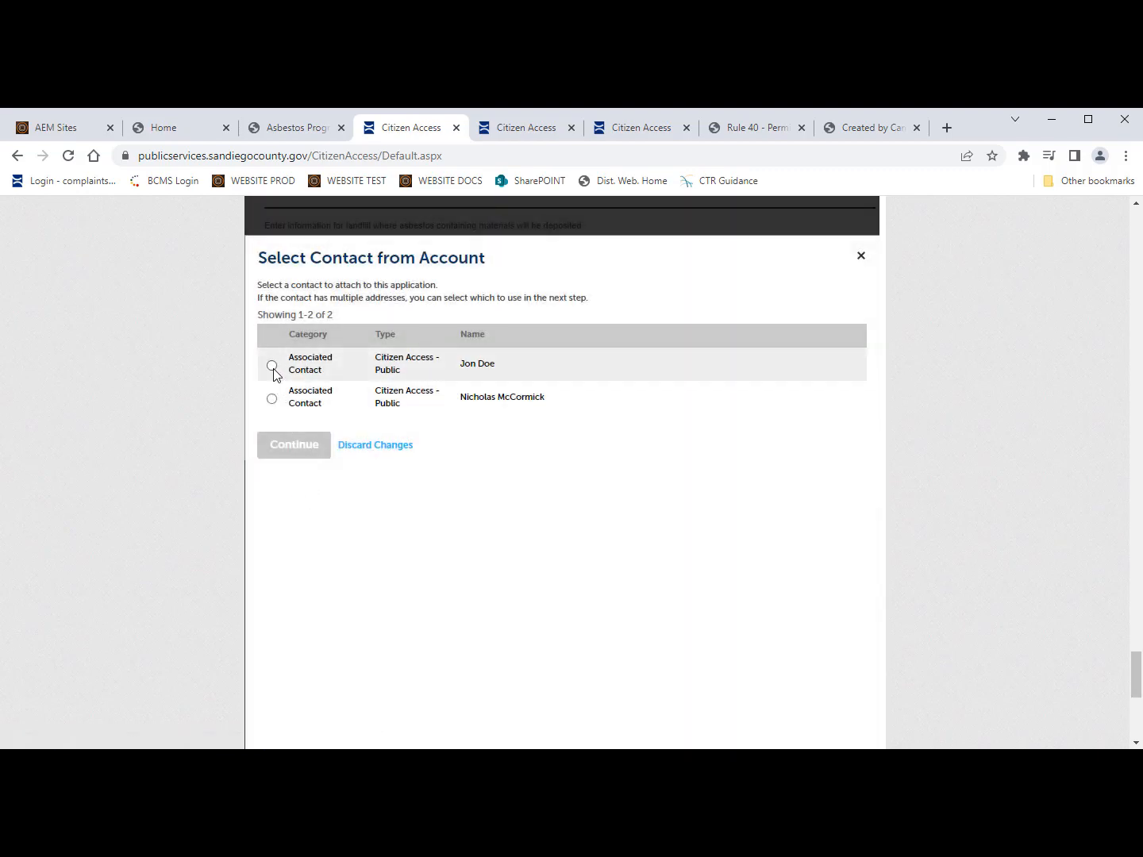
click(272, 365)
click(294, 446)
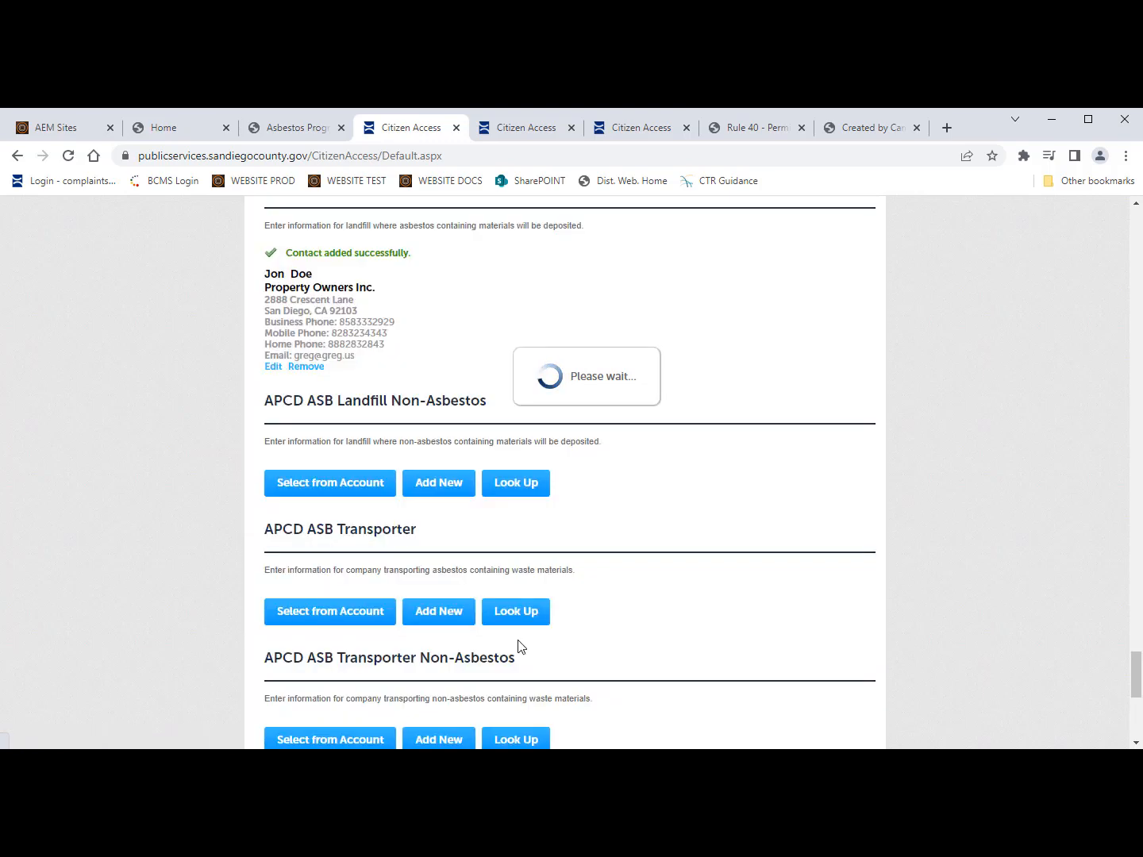
Step: Attach the first saved account contact to the asbestos and non-asbestos transporter sections
scroll(517, 647, down, 1)
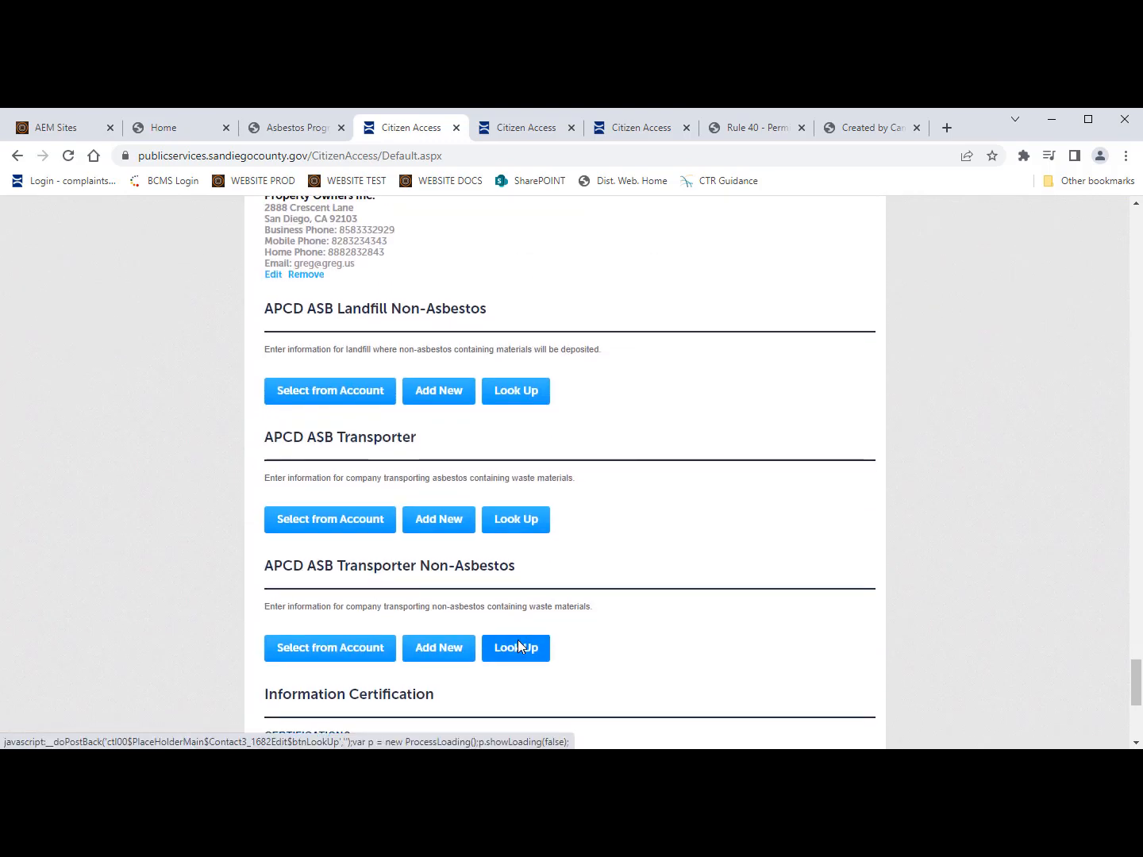
scroll(520, 647, down, 3)
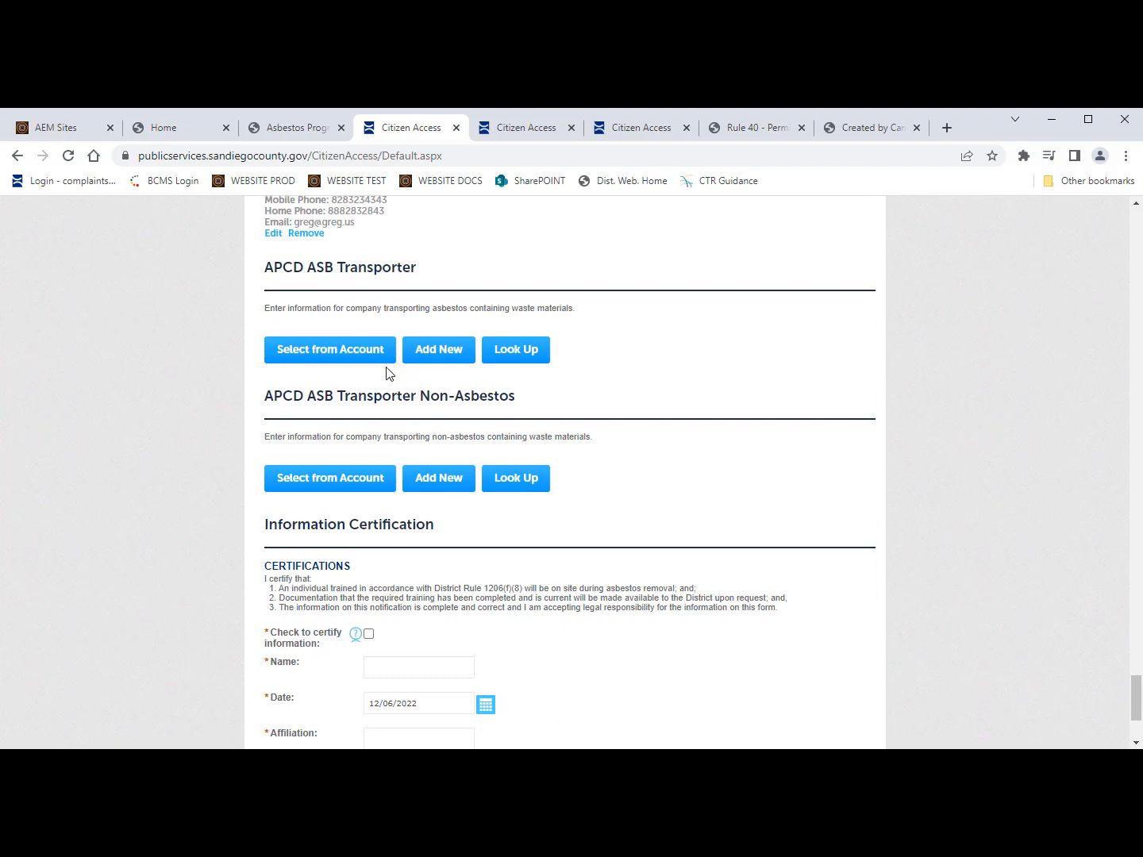
click(333, 351)
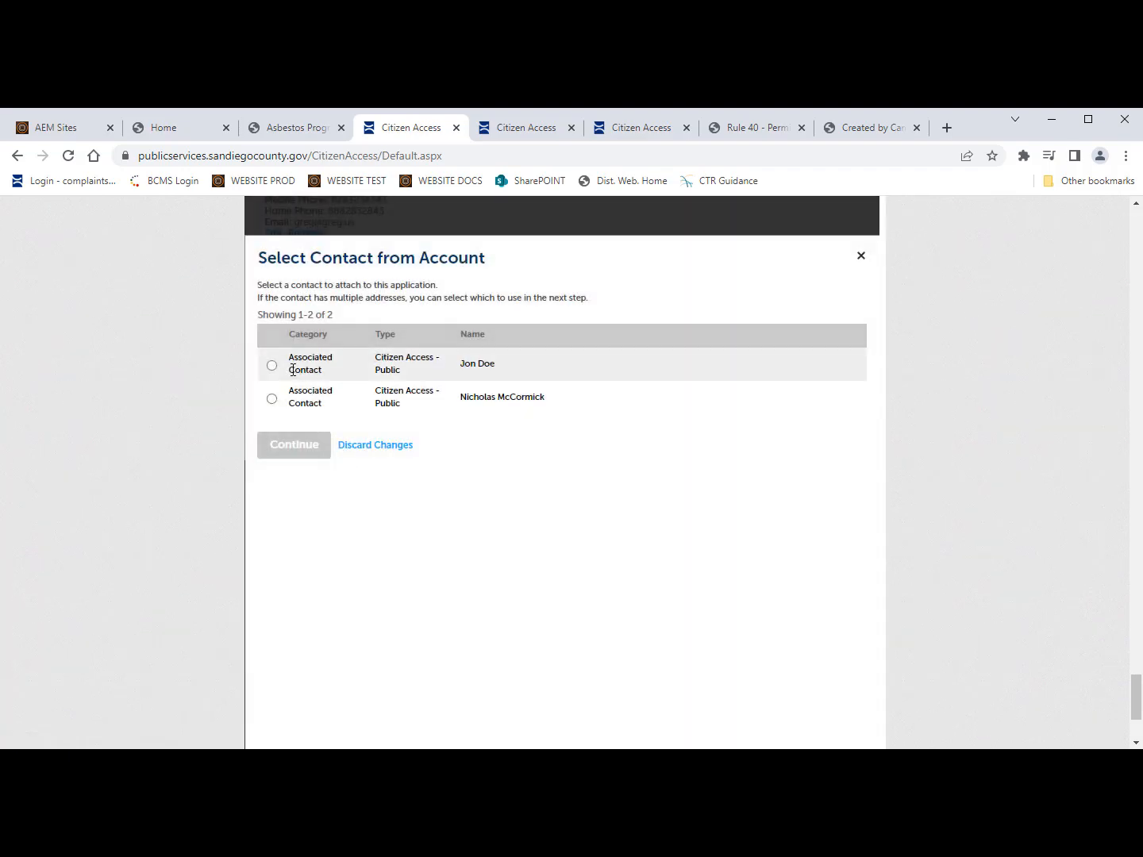
click(272, 366)
click(307, 448)
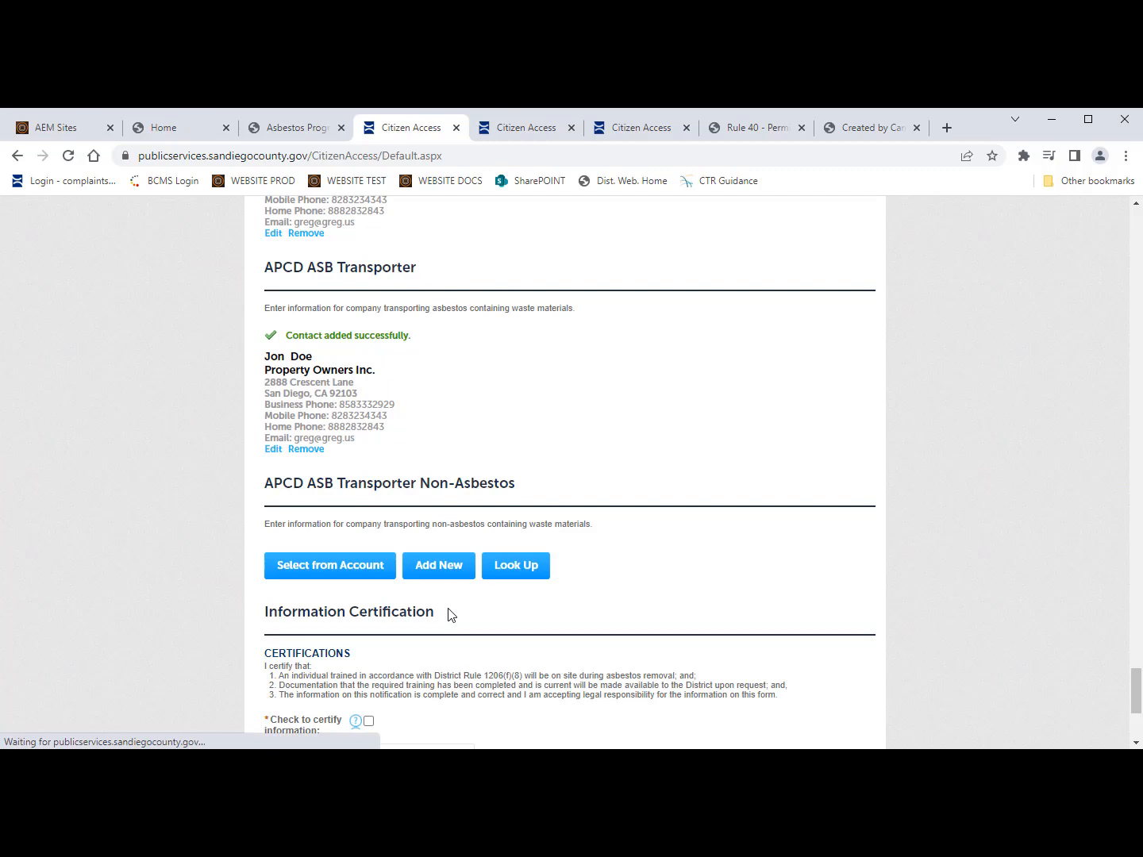
scroll(447, 608, down, 2)
click(328, 404)
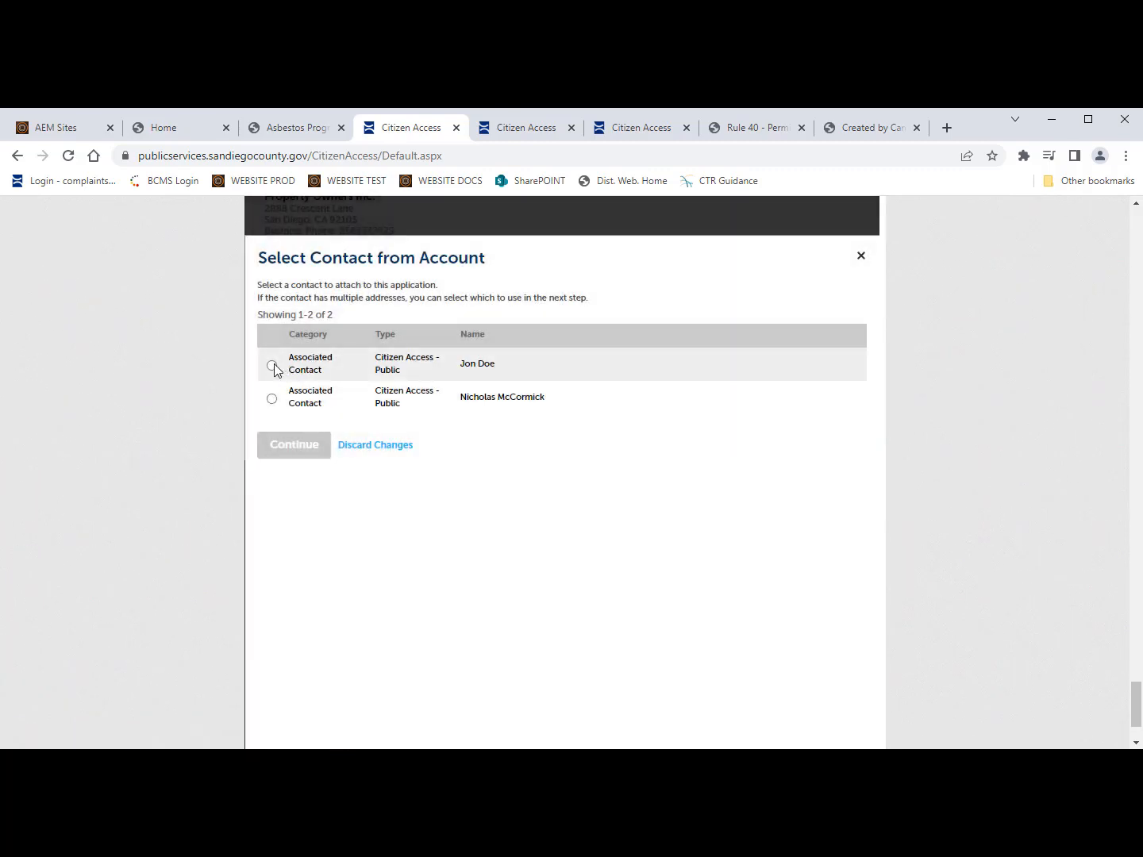
click(272, 365)
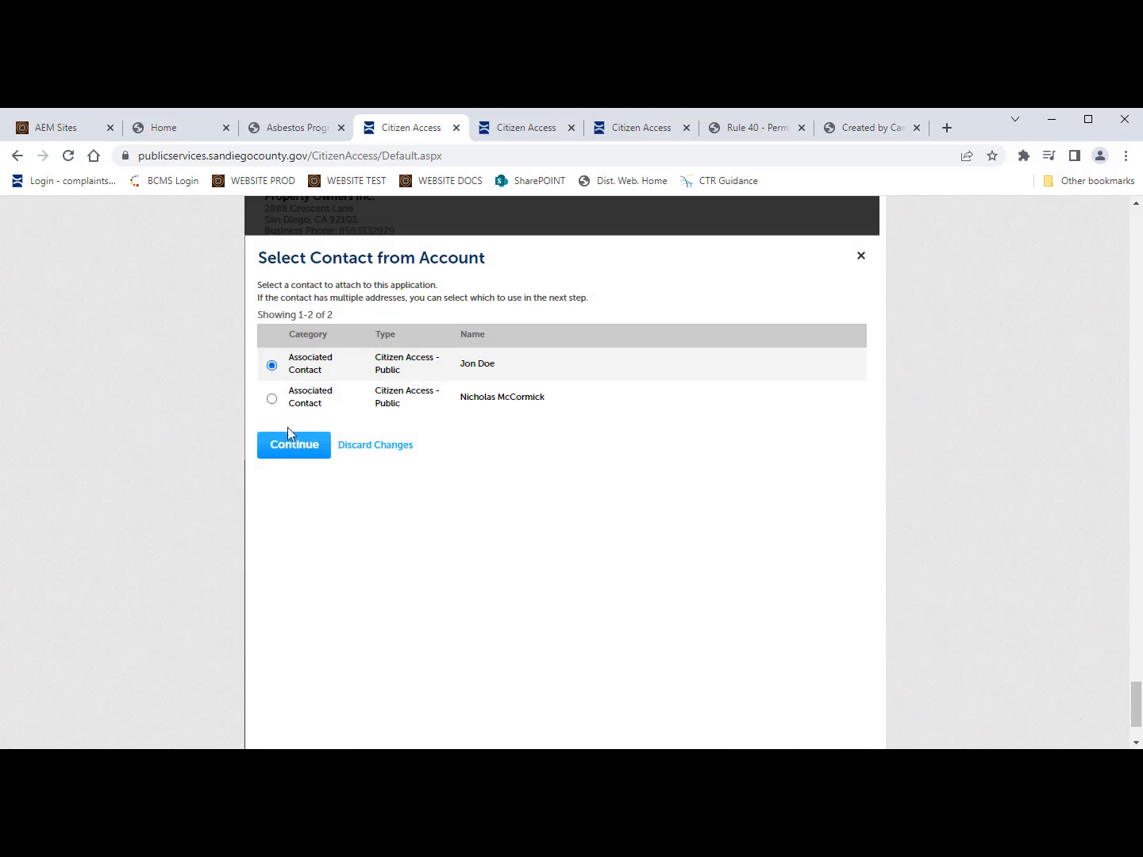
click(294, 458)
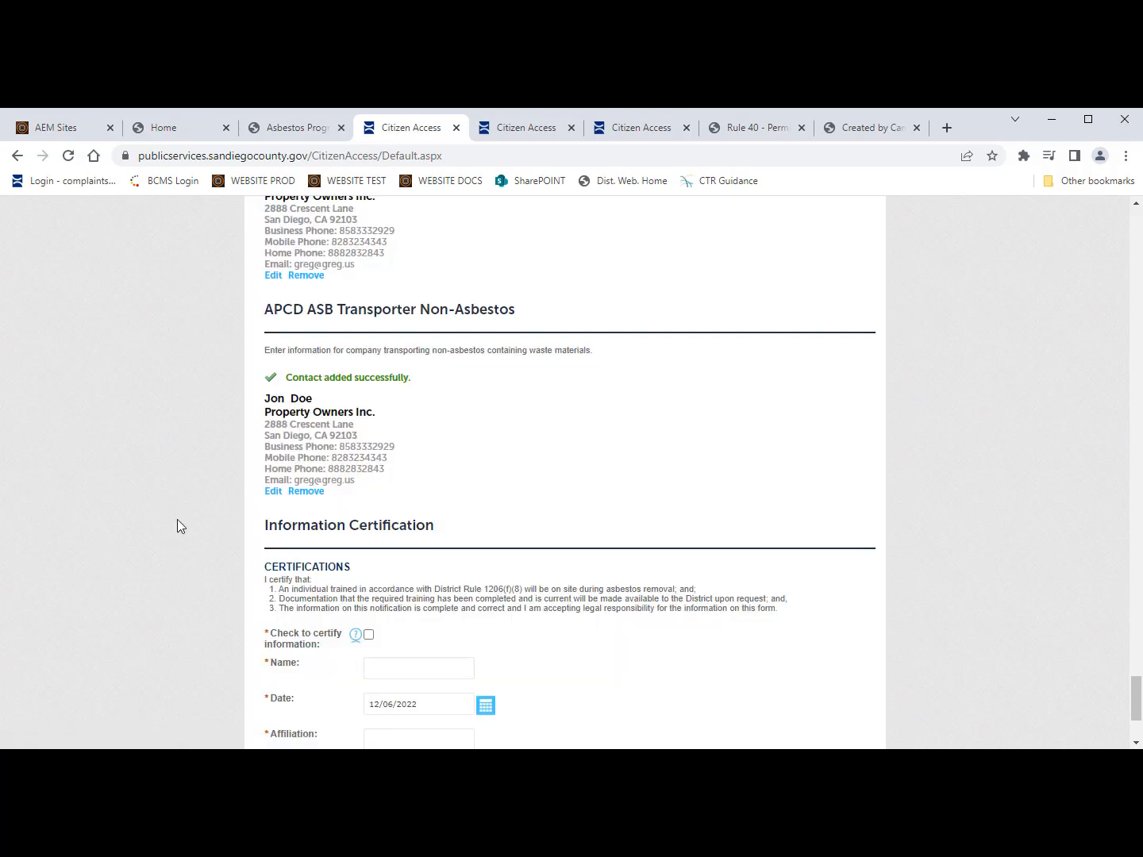
Step: Fill in the certifier's name, affiliation and e-mail address, then continue to Step 3 Documents
scroll(260, 579, down, 1)
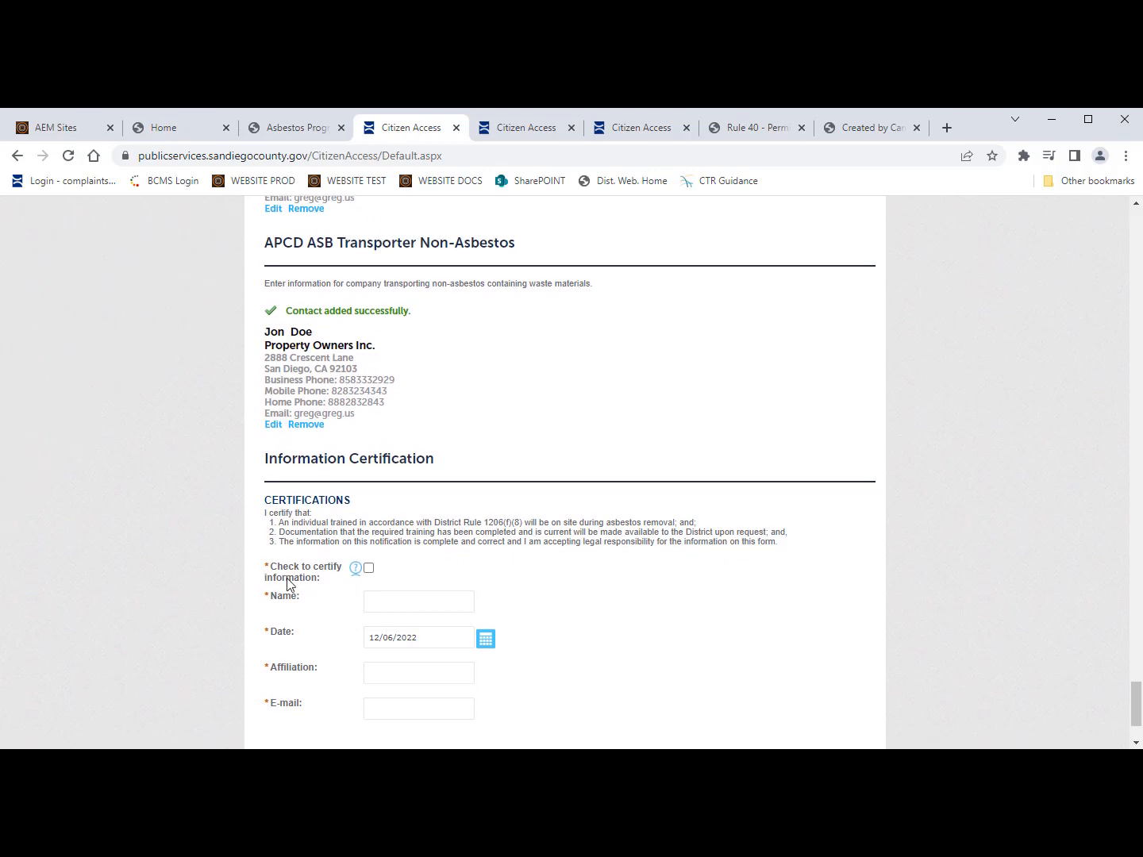
scroll(352, 607, down, 2)
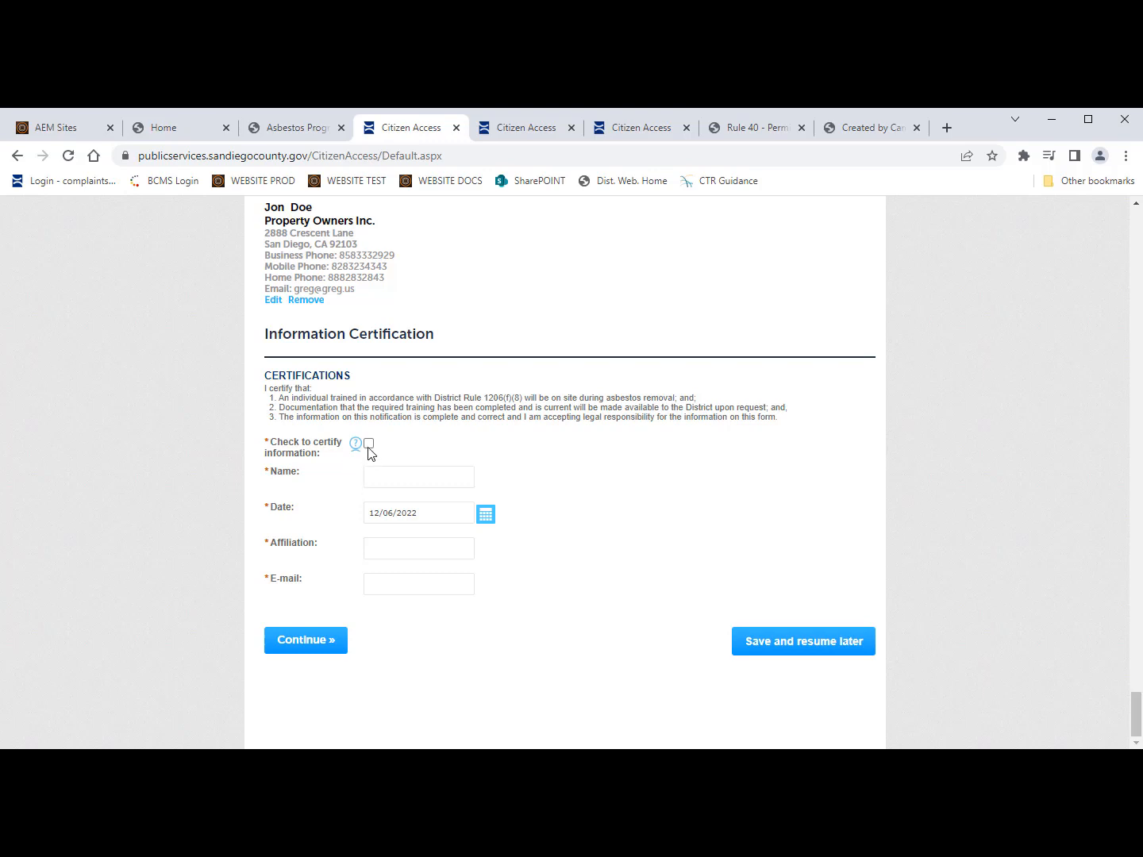
click(383, 480)
click(402, 549)
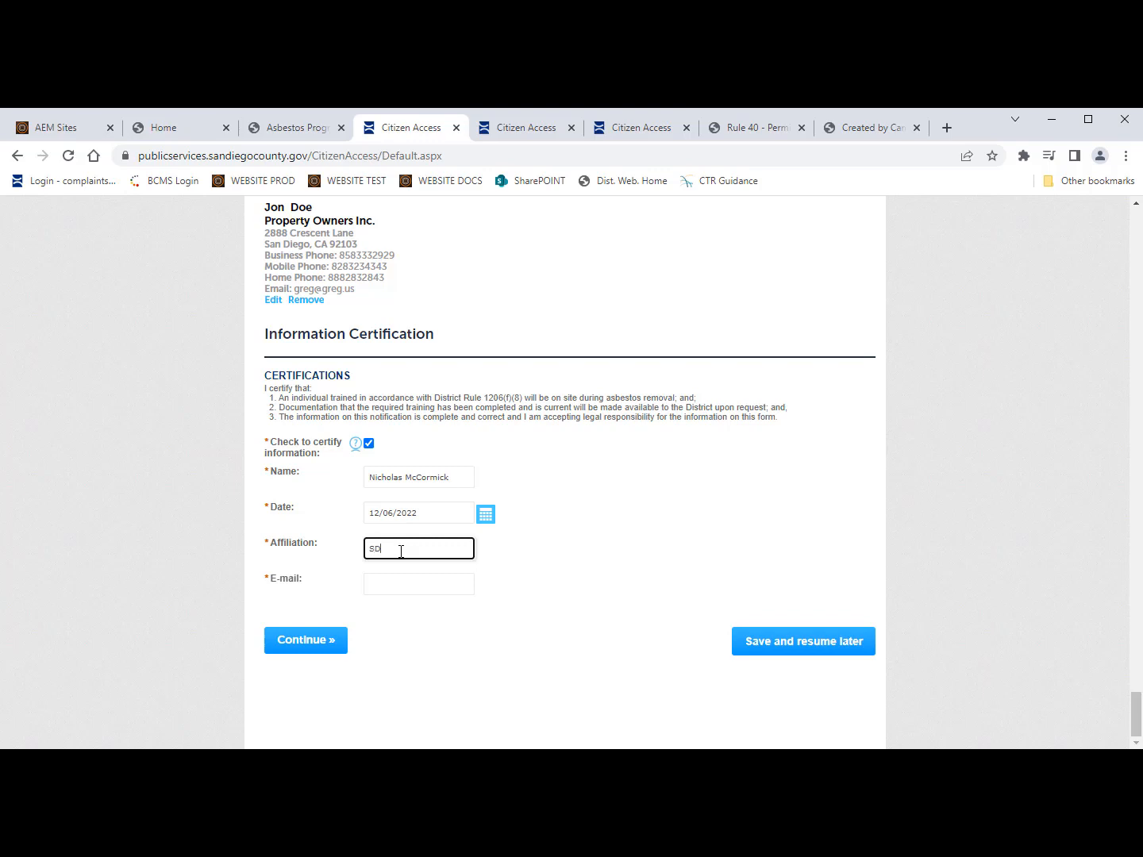
click(424, 588)
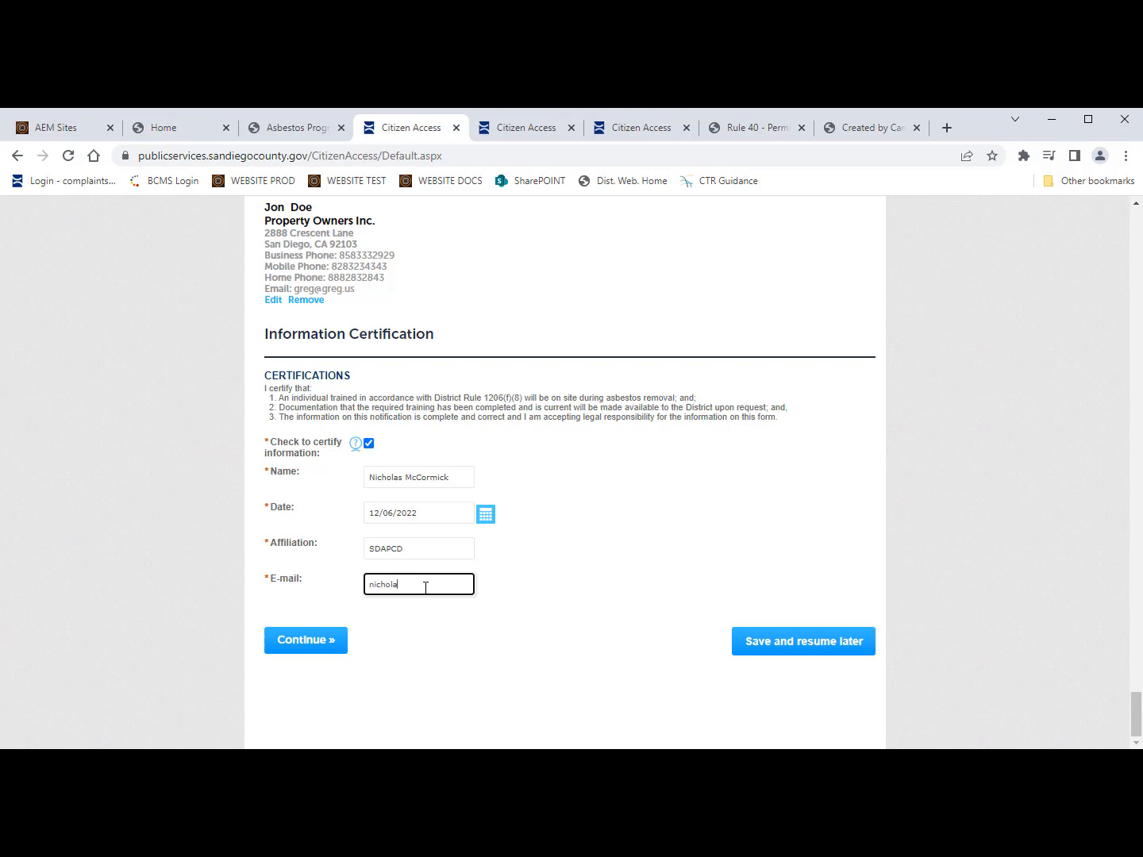
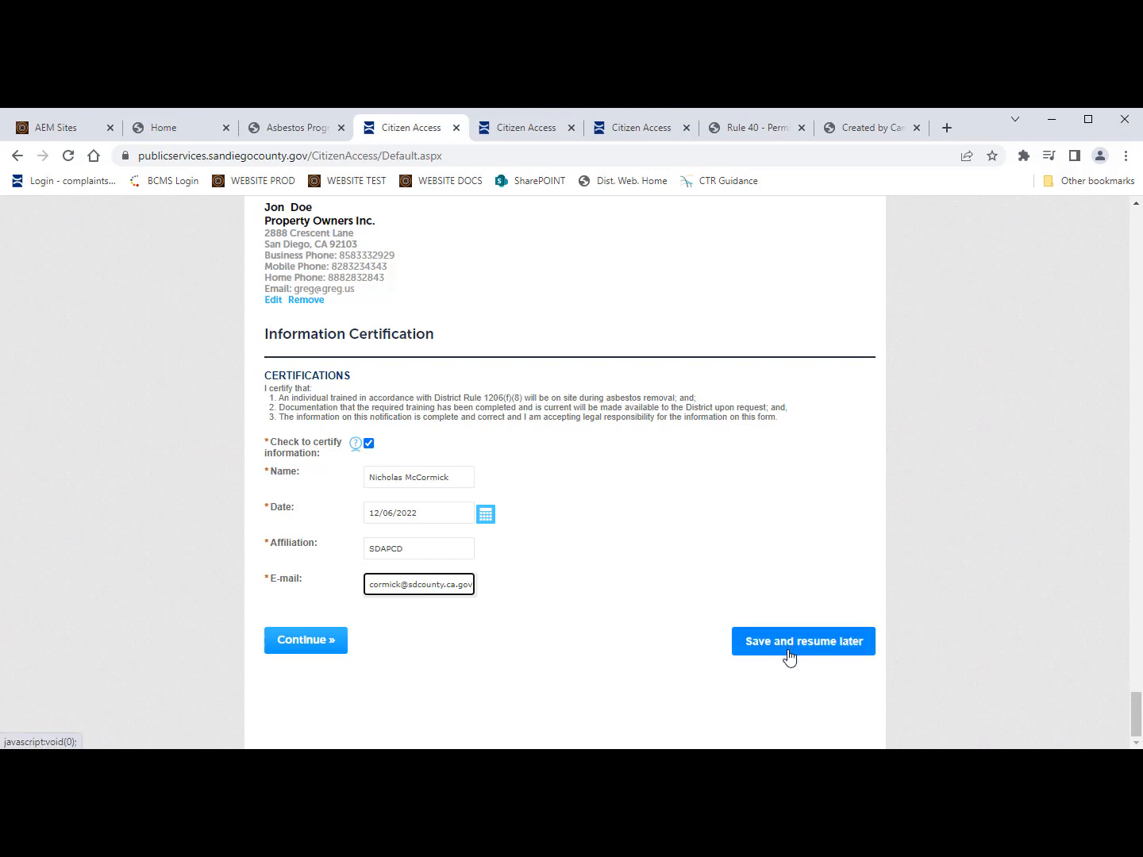
click(315, 641)
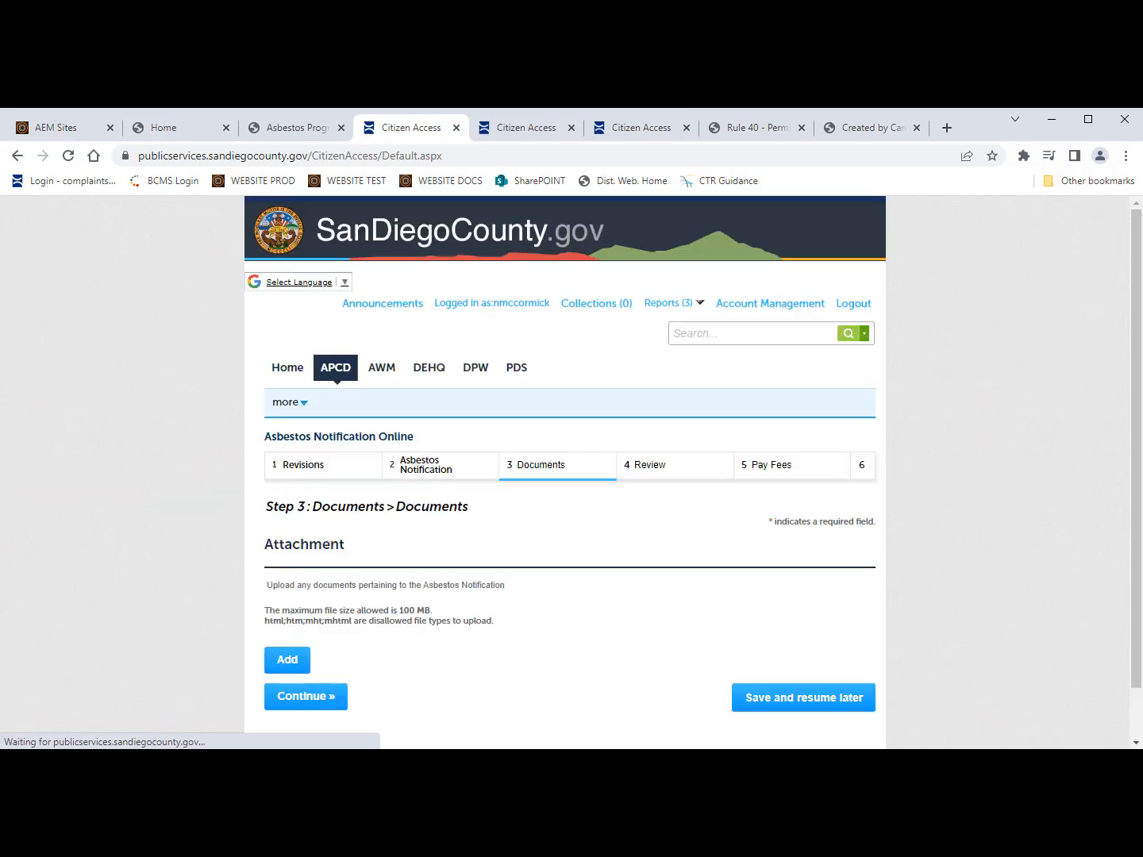
Step: Scroll the Documents step to view the attachment list reading No records found
scroll(510, 582, down, 1)
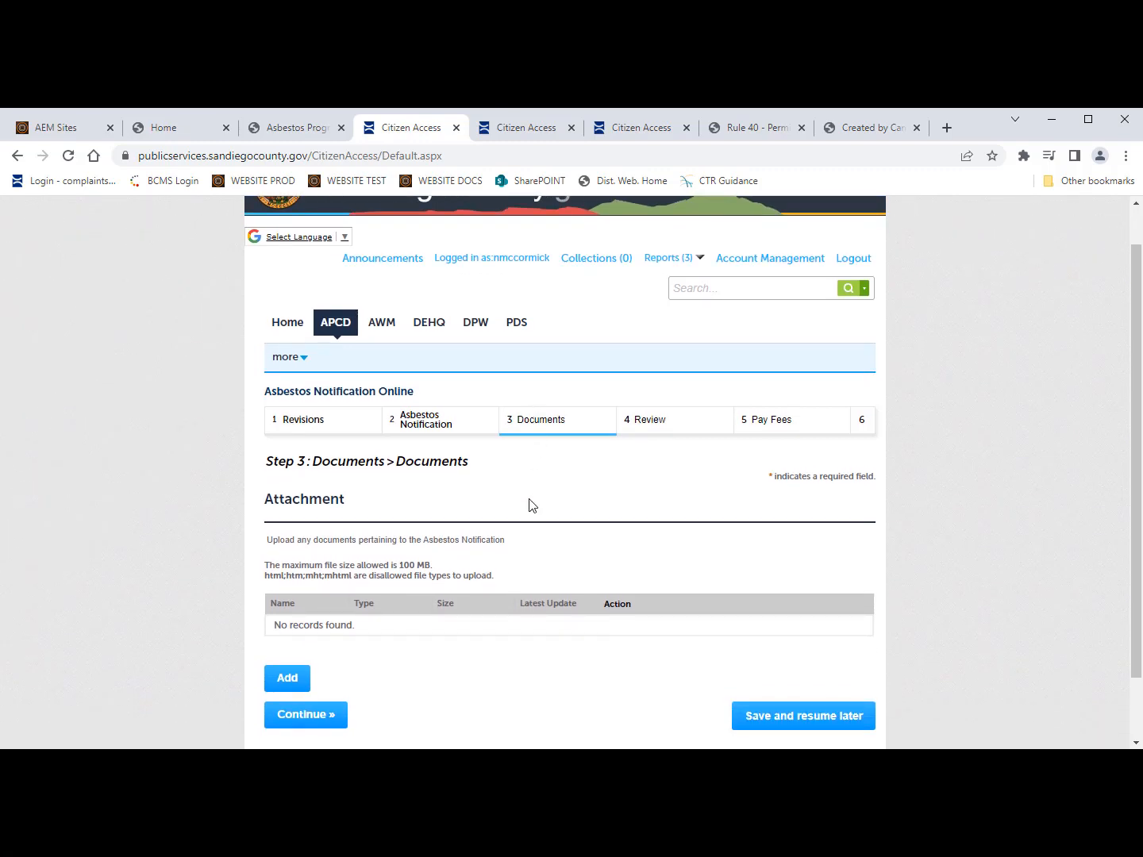
scroll(533, 505, up, 1)
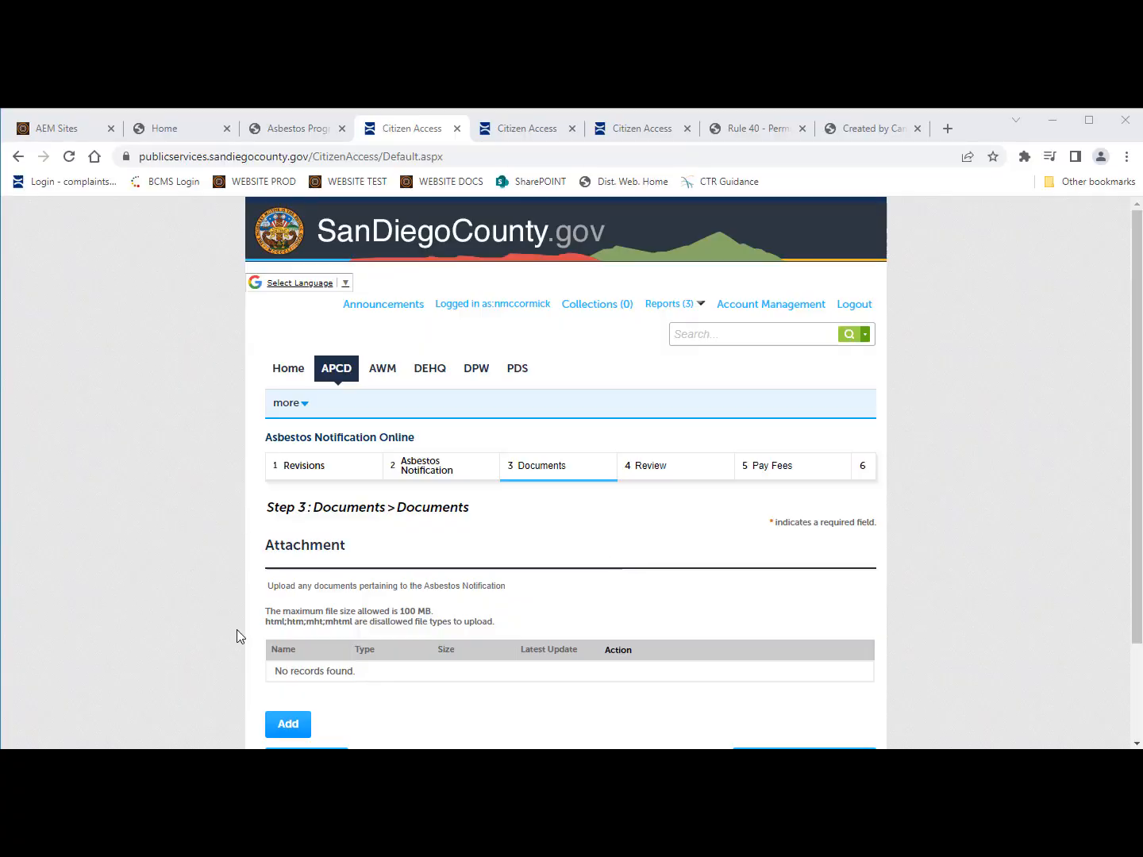
scroll(237, 634, down, 1)
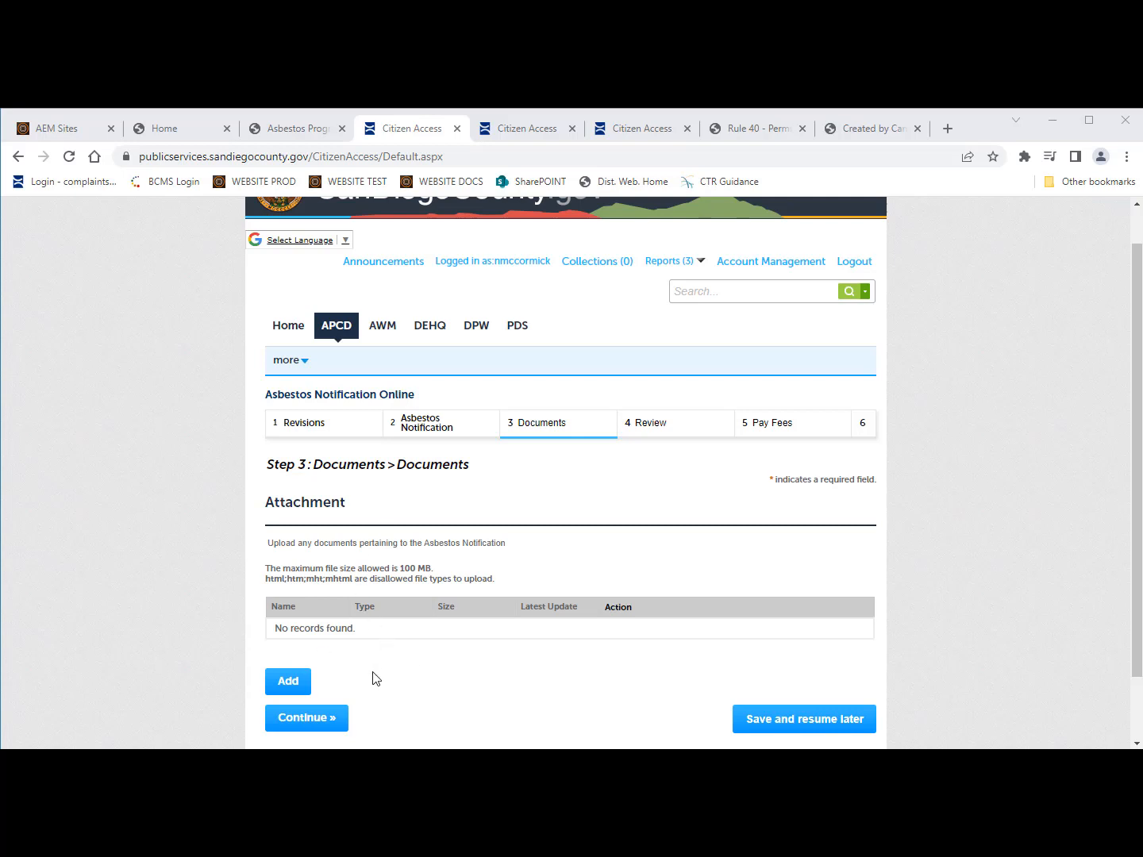
Step: Continue past Documents and scroll the Step 4 Review page down to the empty Attachment section
click(327, 718)
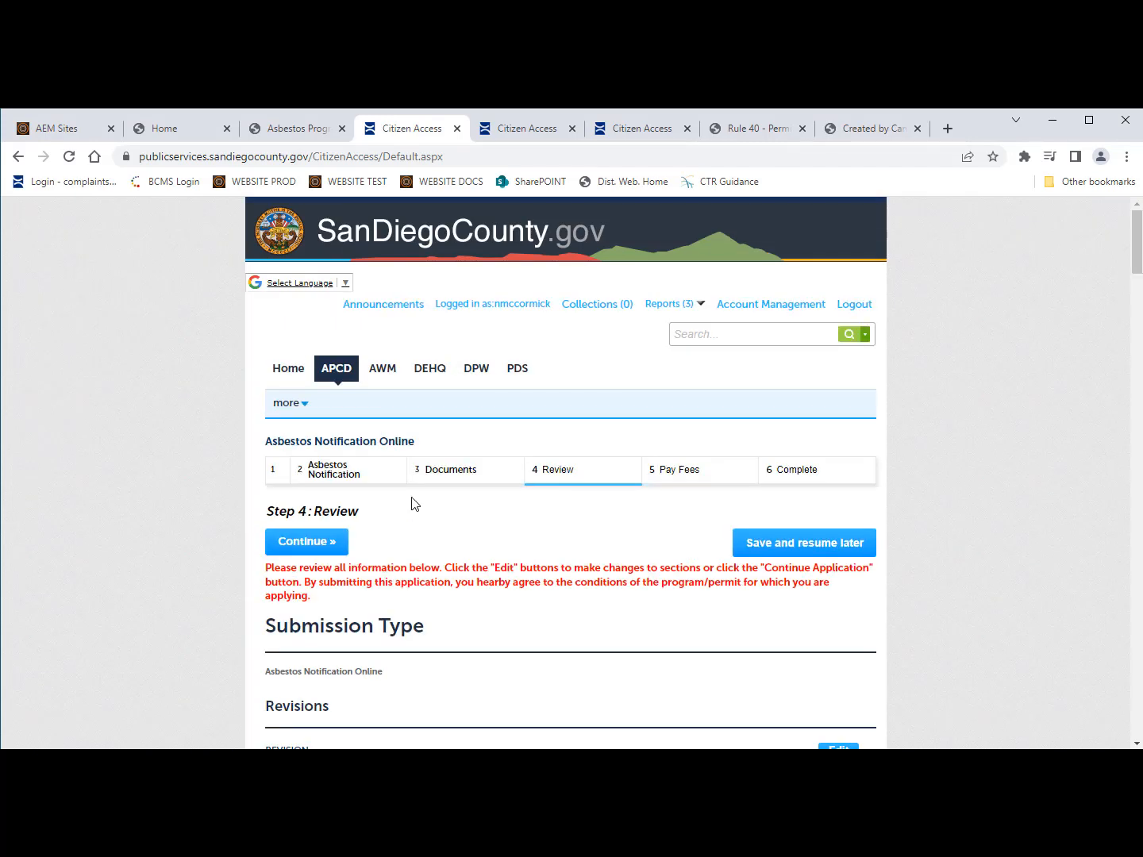
scroll(531, 549, down, 1)
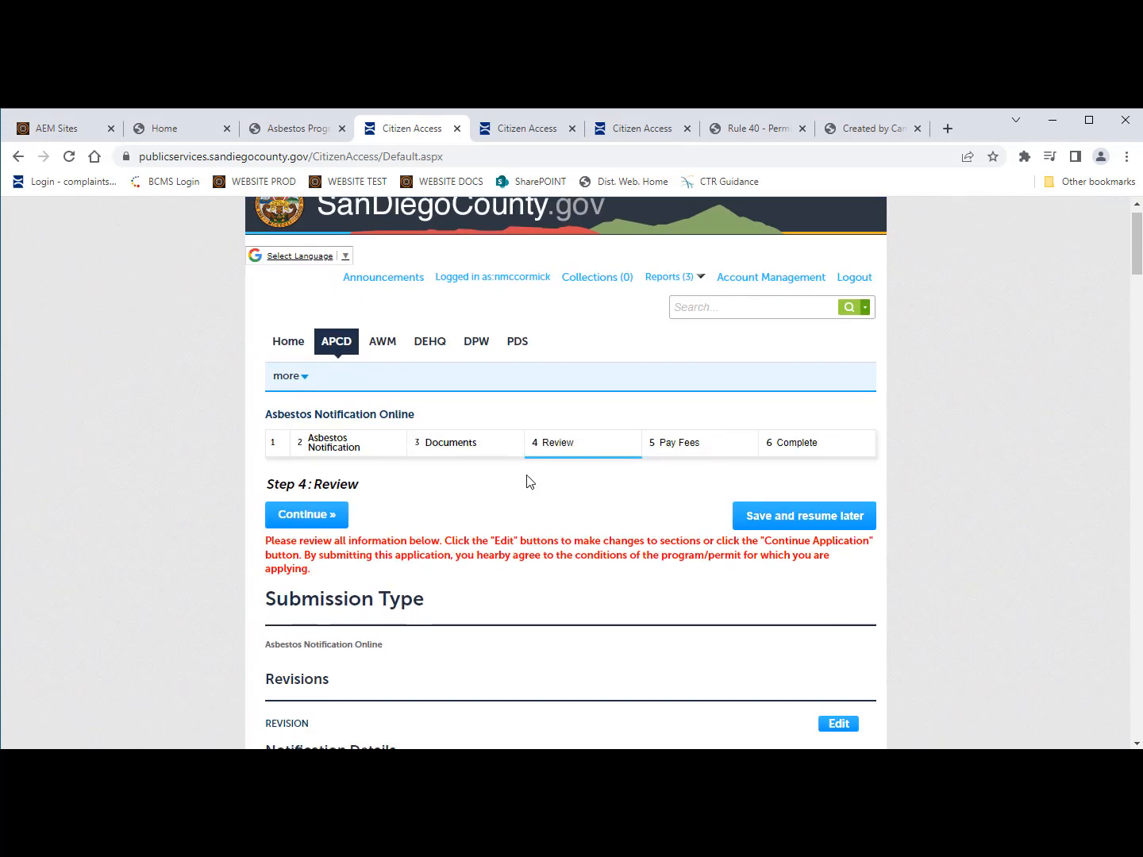
scroll(469, 563, down, 1)
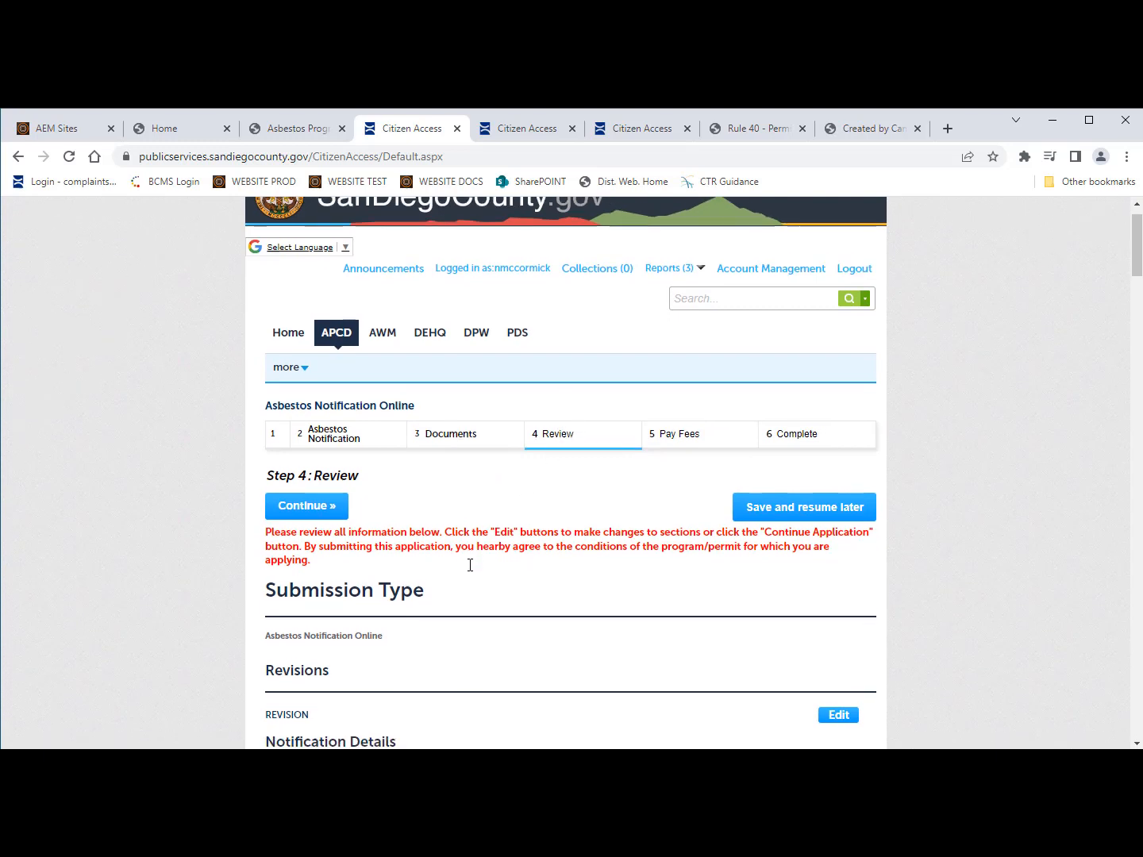
scroll(469, 565, down, 1)
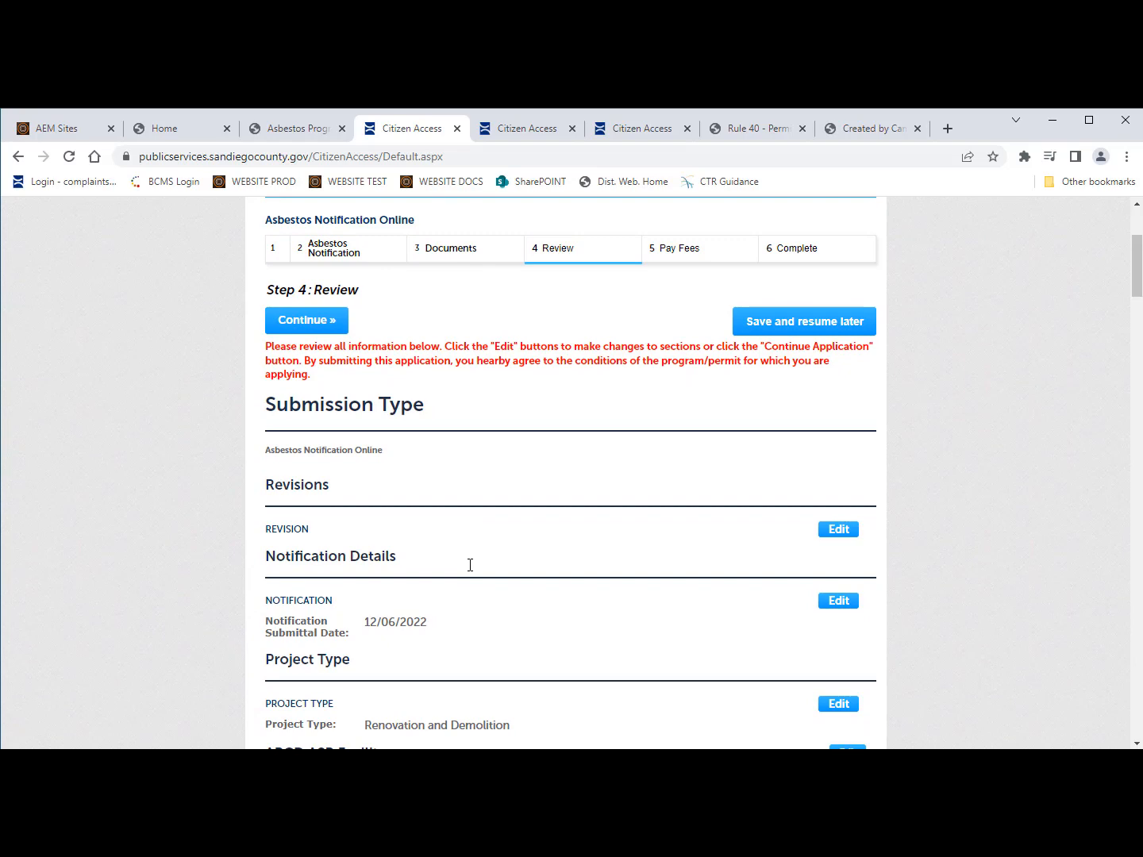
scroll(470, 565, down, 5)
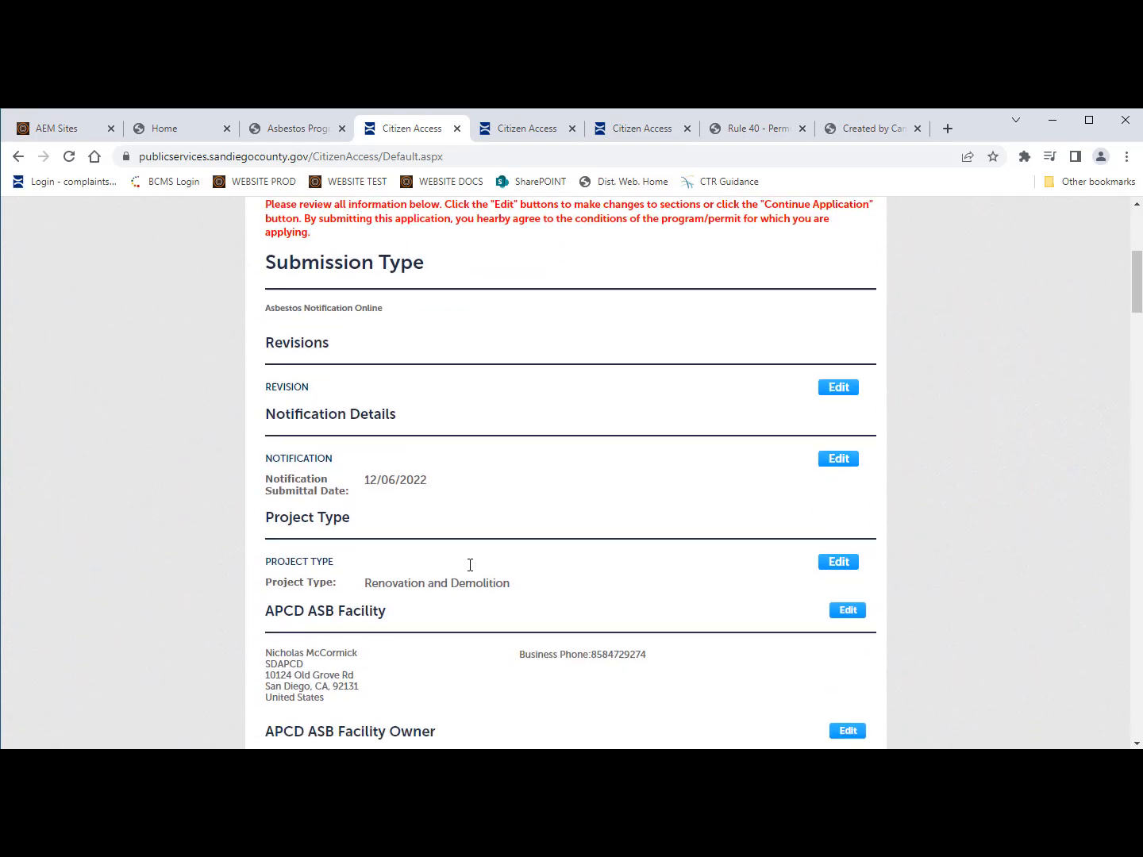
scroll(470, 565, down, 7)
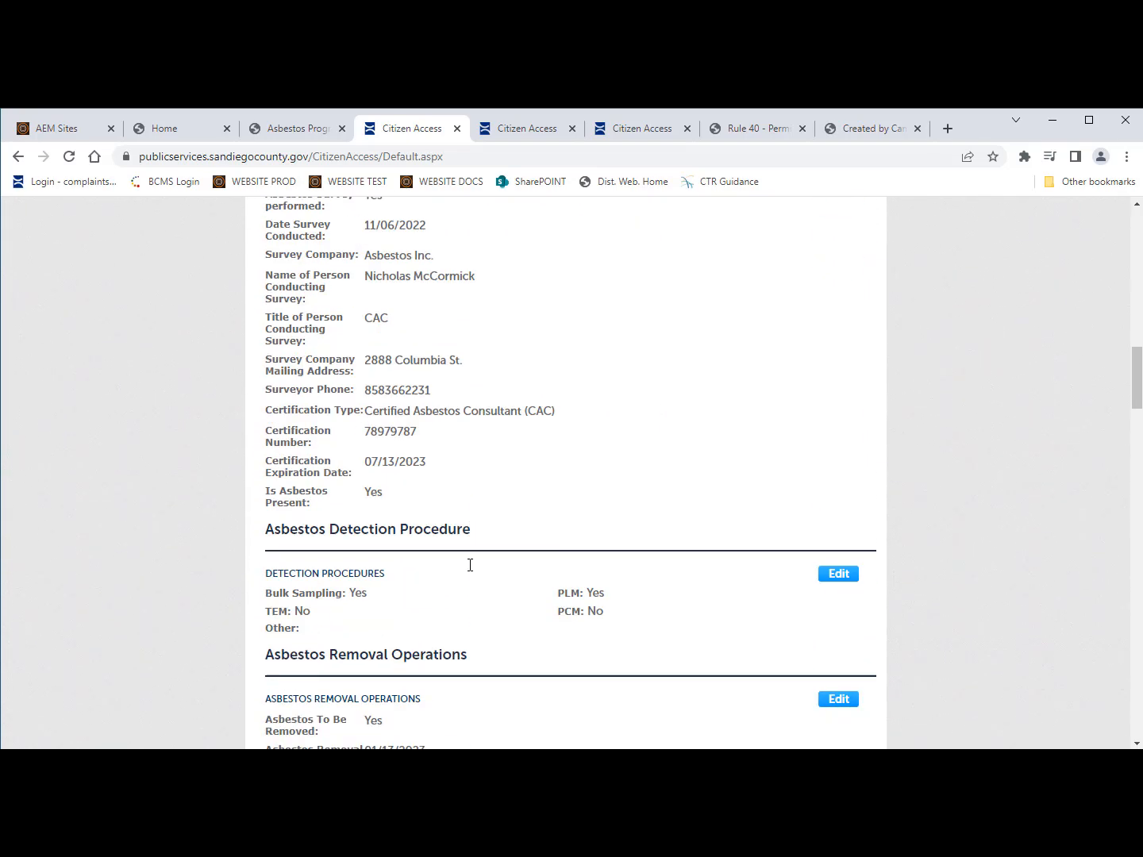
scroll(469, 565, down, 8)
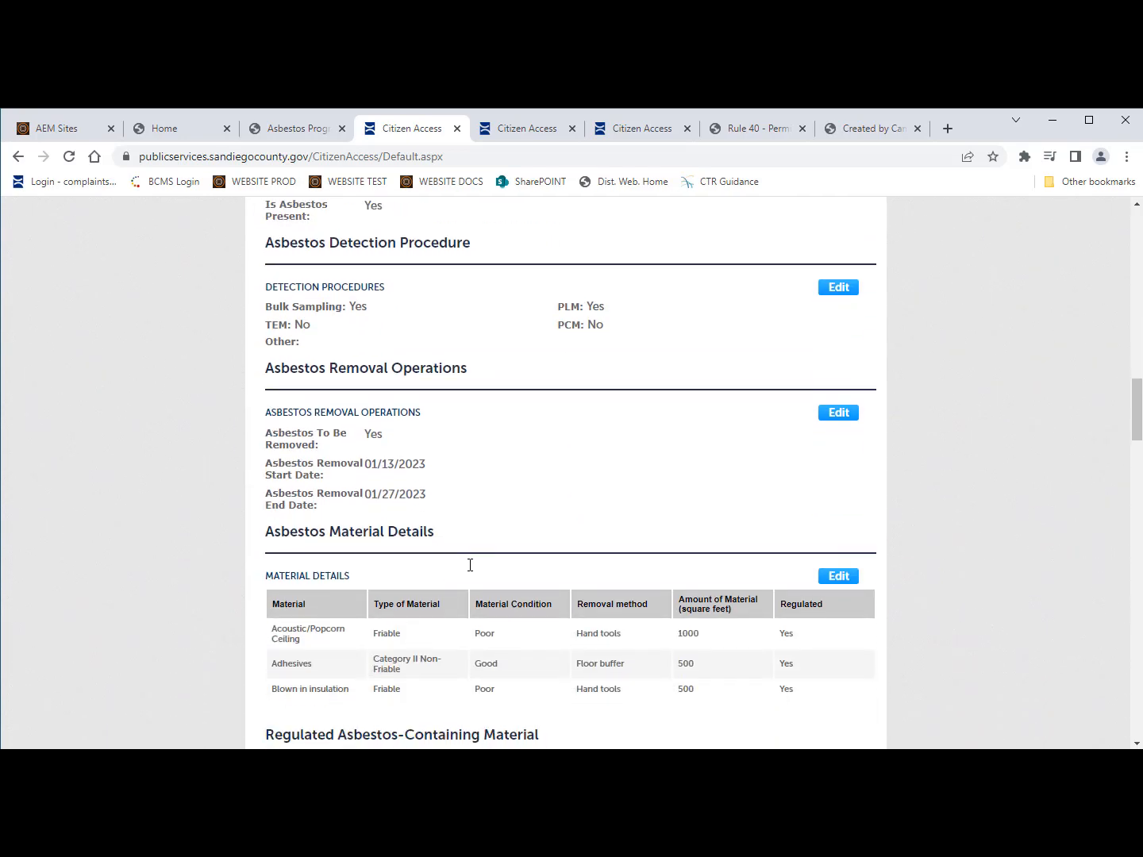
scroll(469, 565, down, 14)
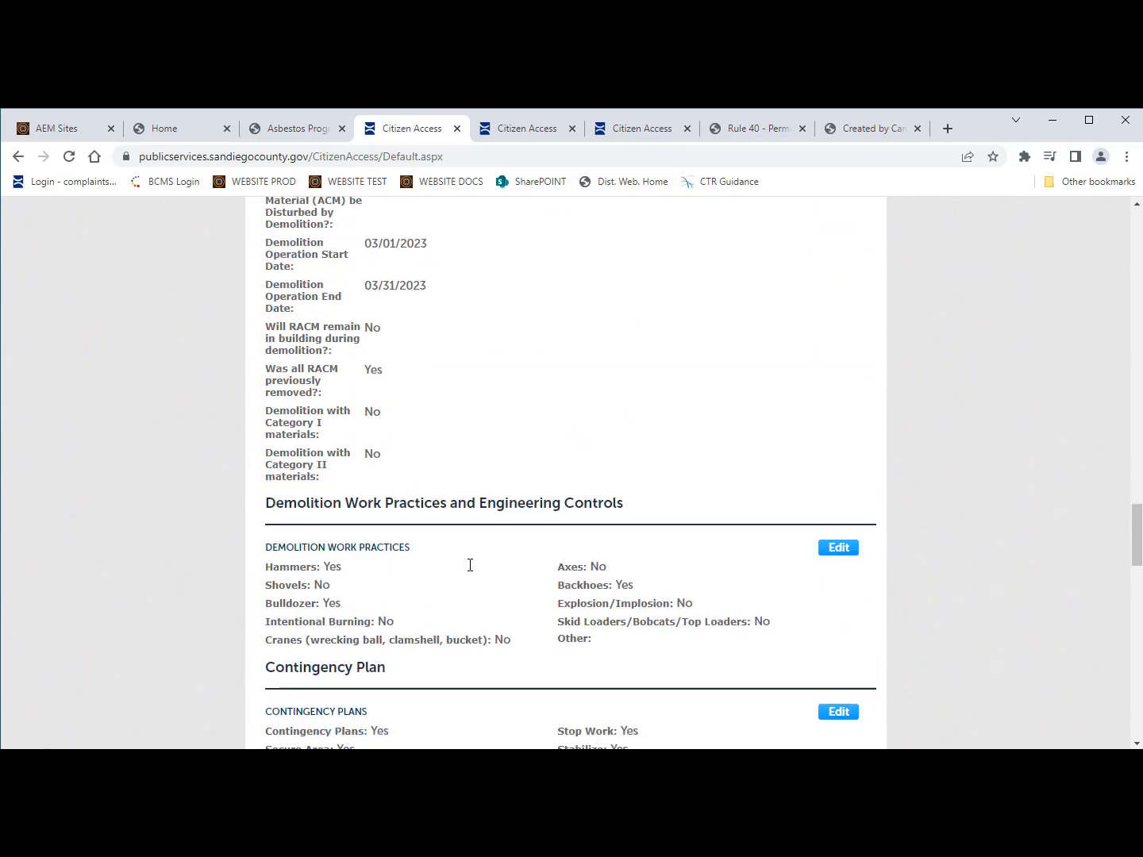
scroll(469, 565, down, 10)
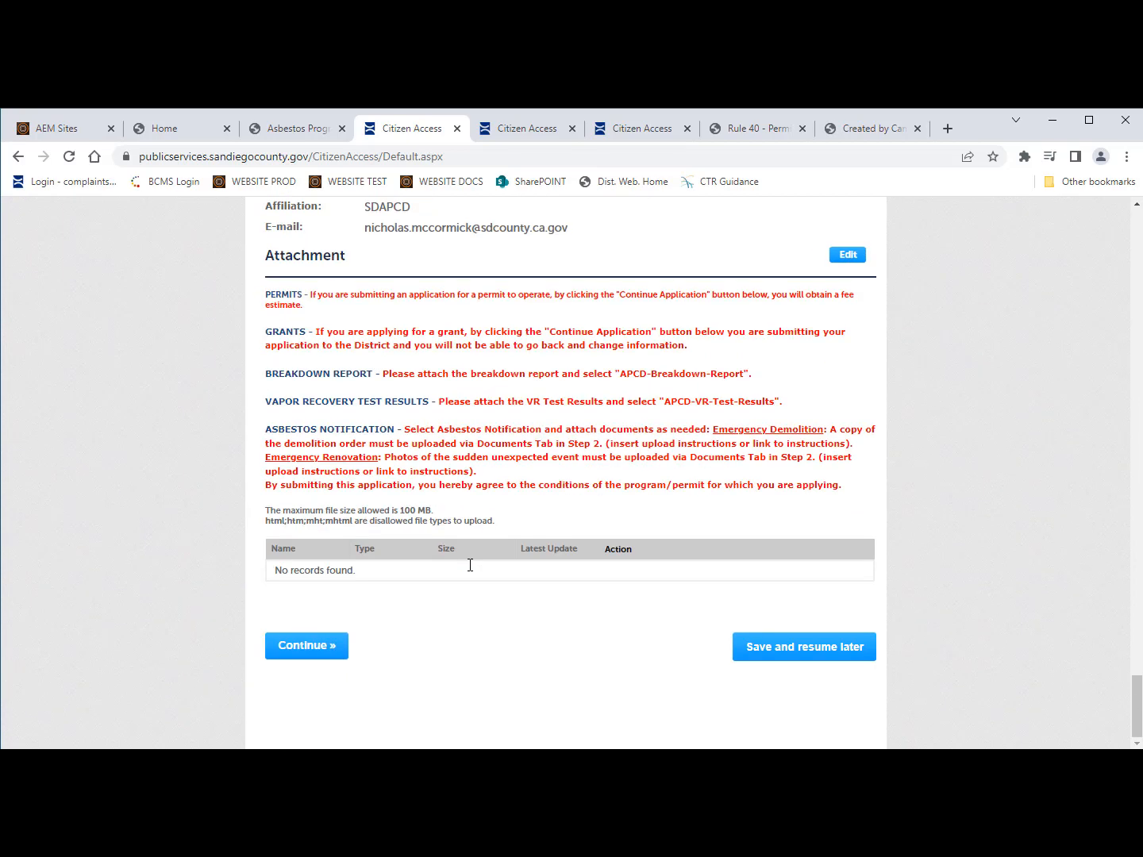
Step: Accept the review and recalculate the Pay Fees quantities to a $1,511.00 total
click(311, 648)
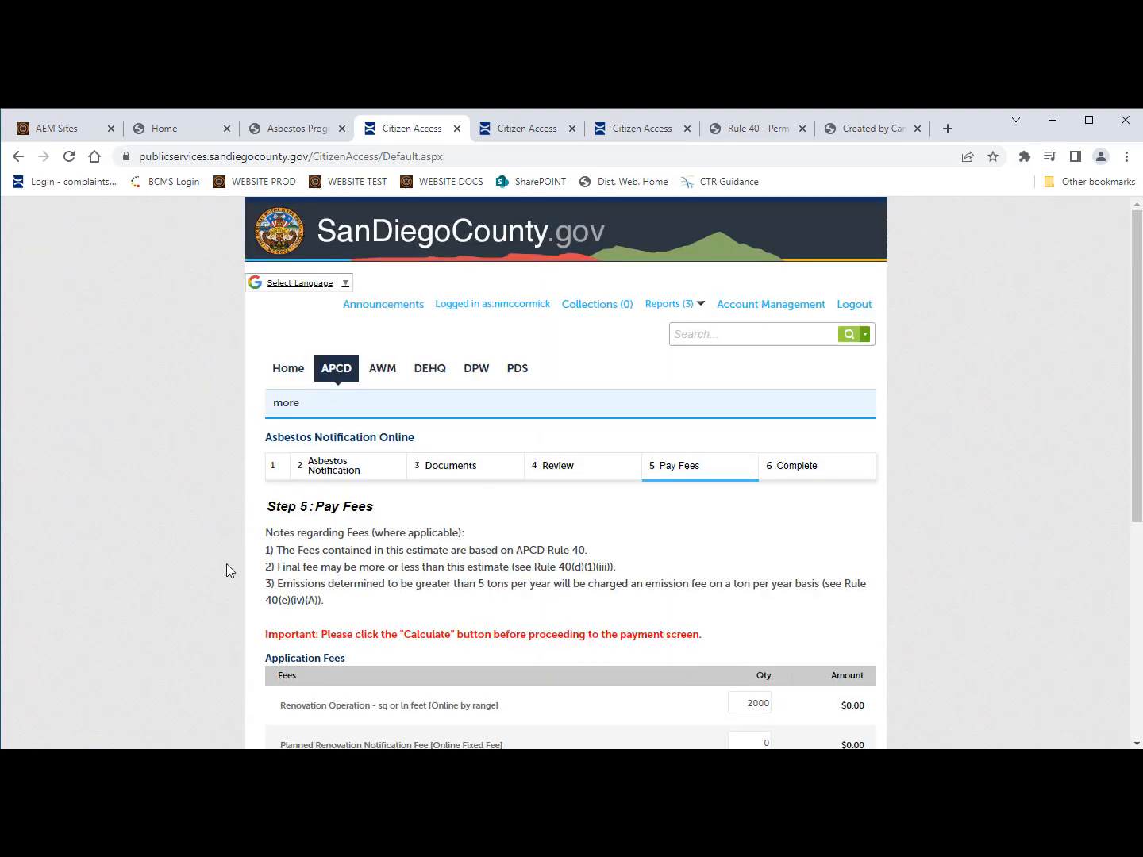
scroll(467, 577, down, 1)
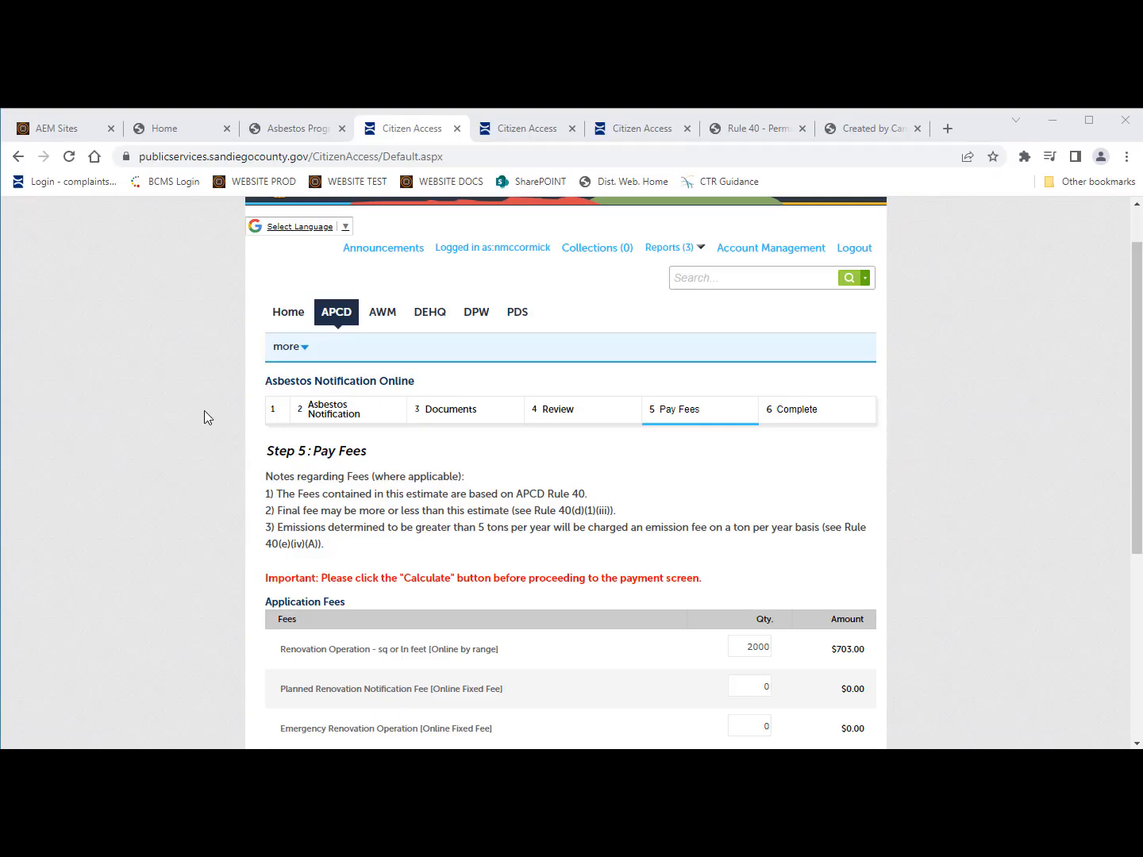
scroll(203, 417, down, 2)
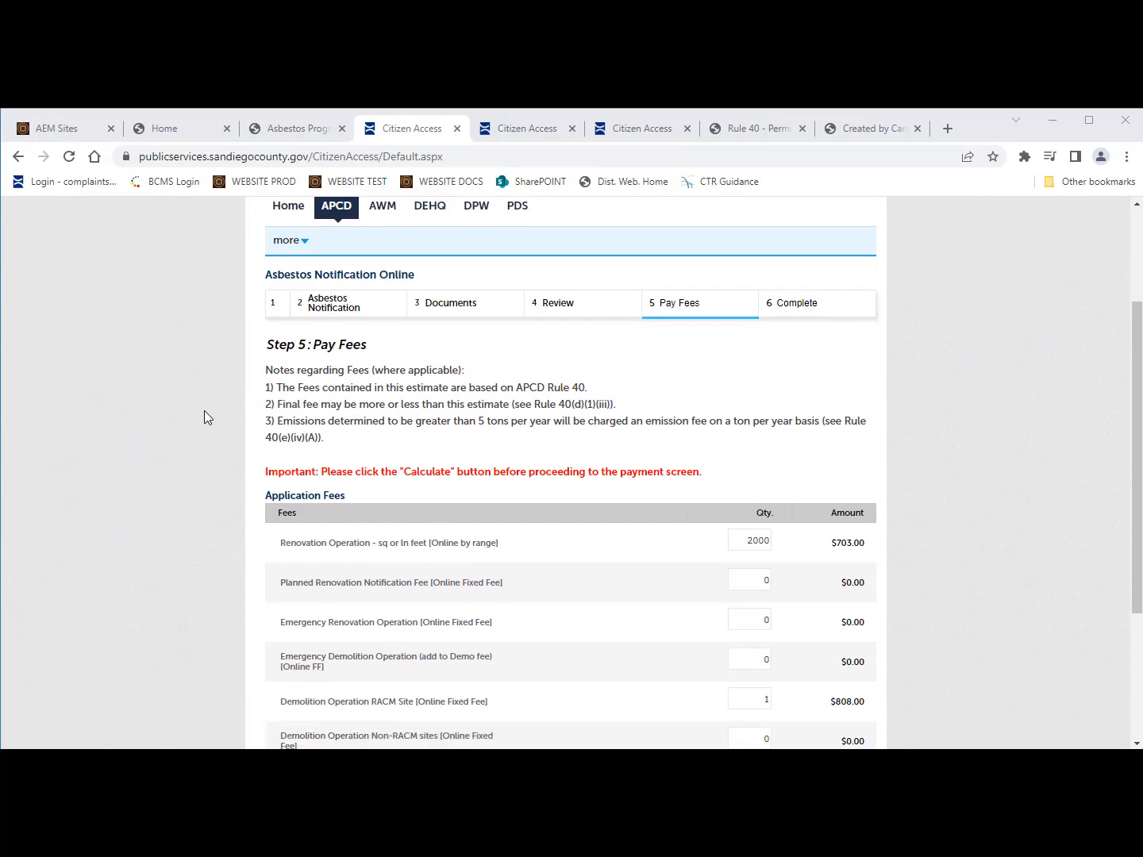
scroll(204, 416, down, 1)
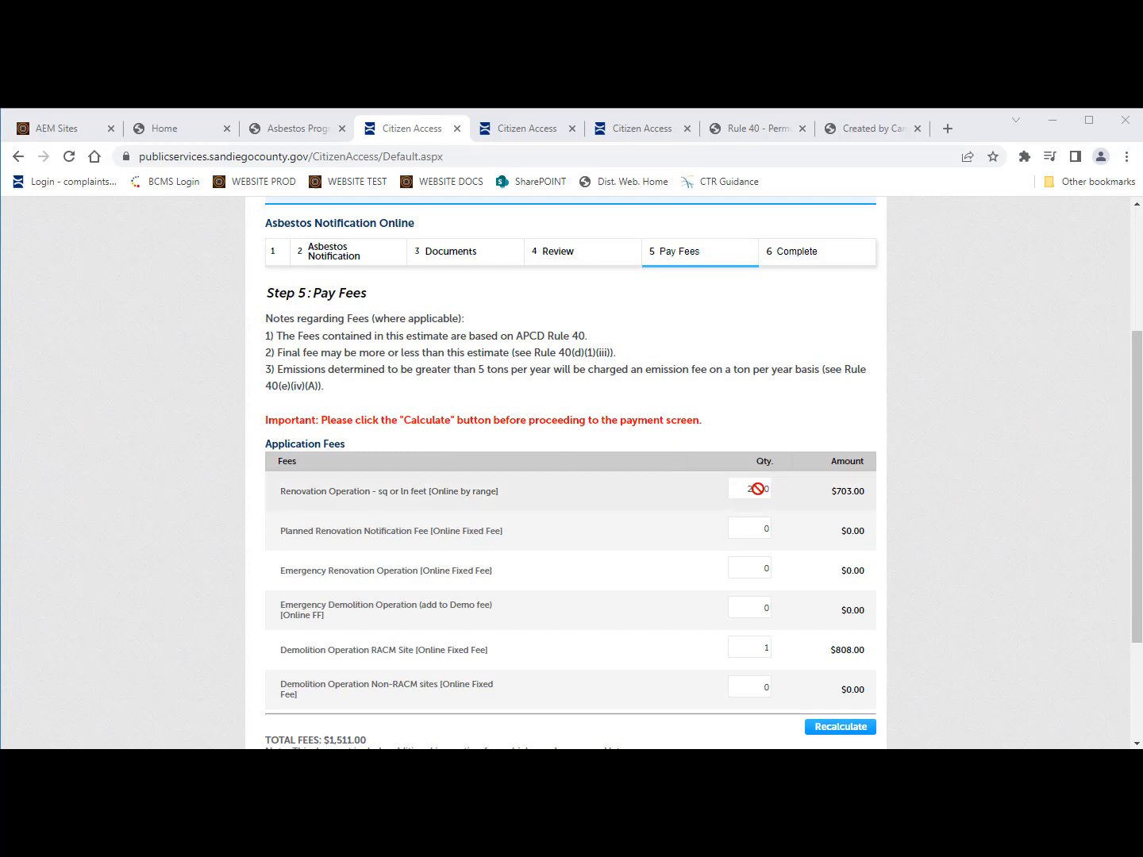
scroll(339, 613, down, 1)
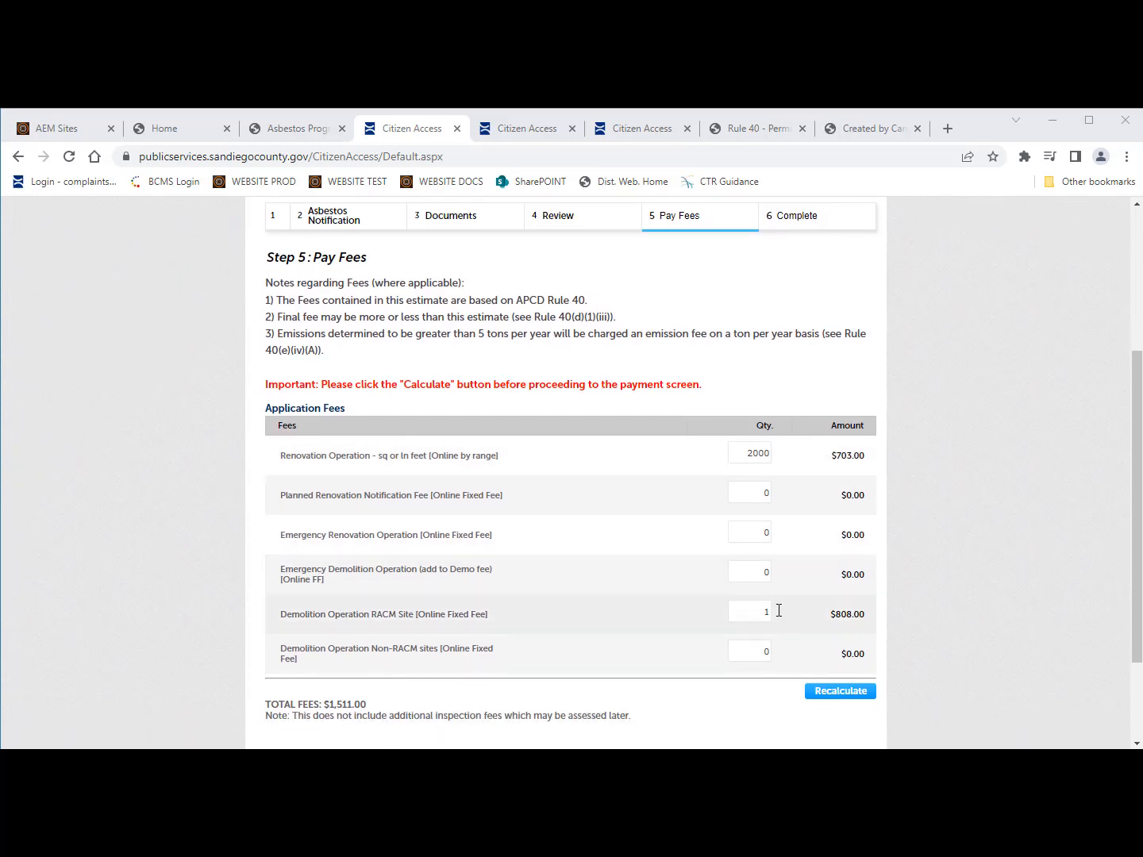
scroll(583, 645, down, 1)
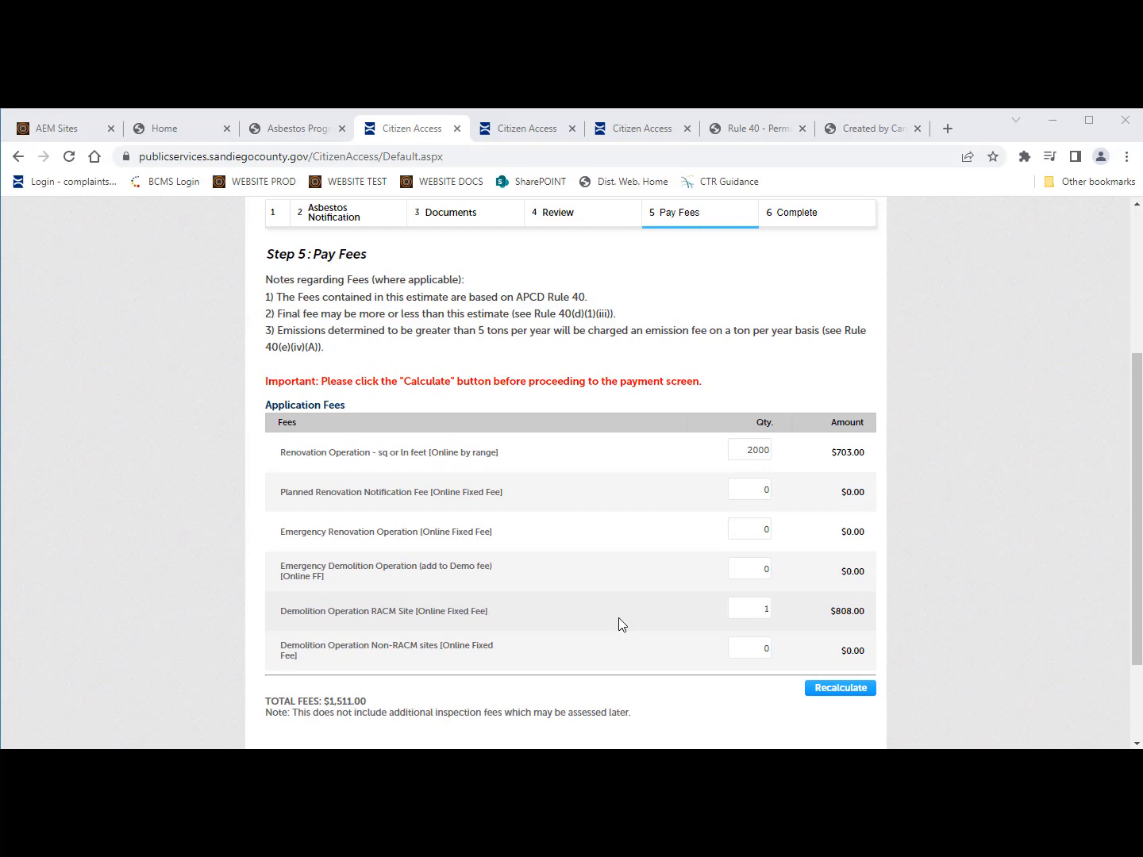
scroll(822, 640, down, 1)
click(822, 652)
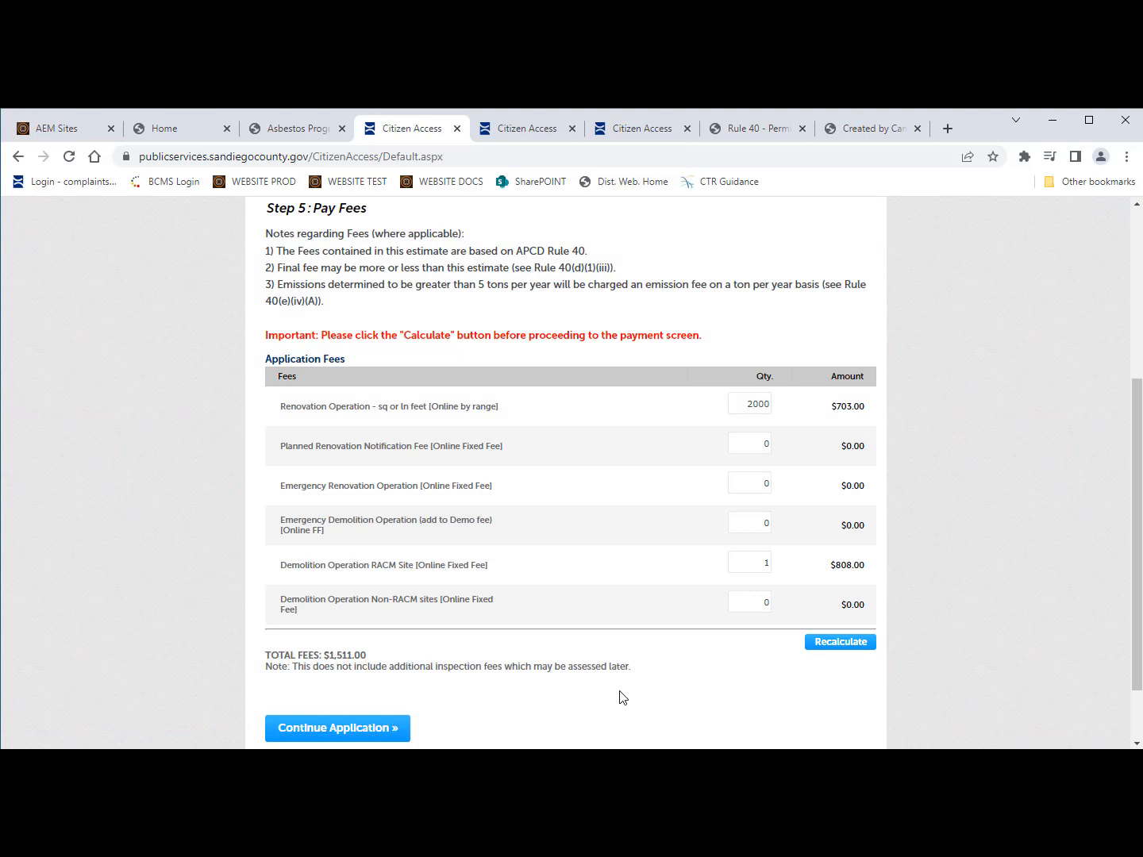
Step: Continue the application on to the APCD Bill Pay payment site
scroll(622, 697, down, 1)
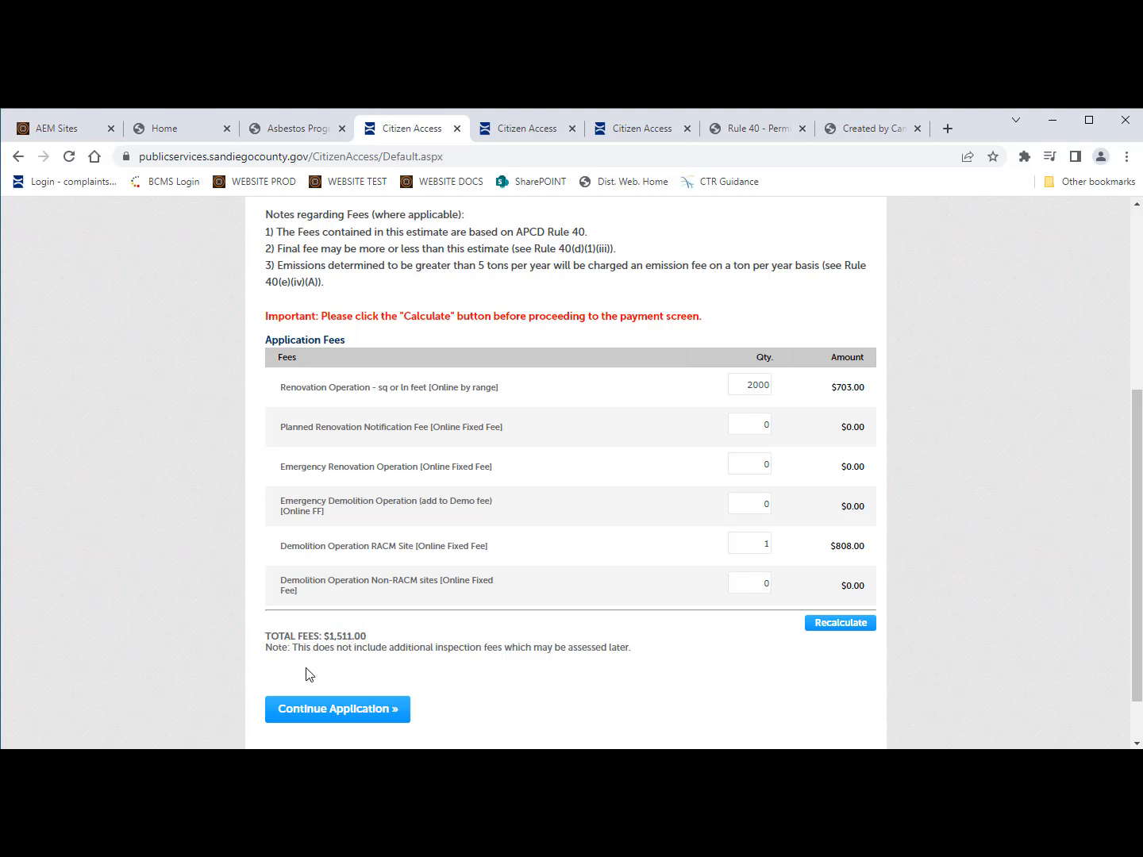
scroll(310, 675, down, 1)
scroll(370, 696, down, 1)
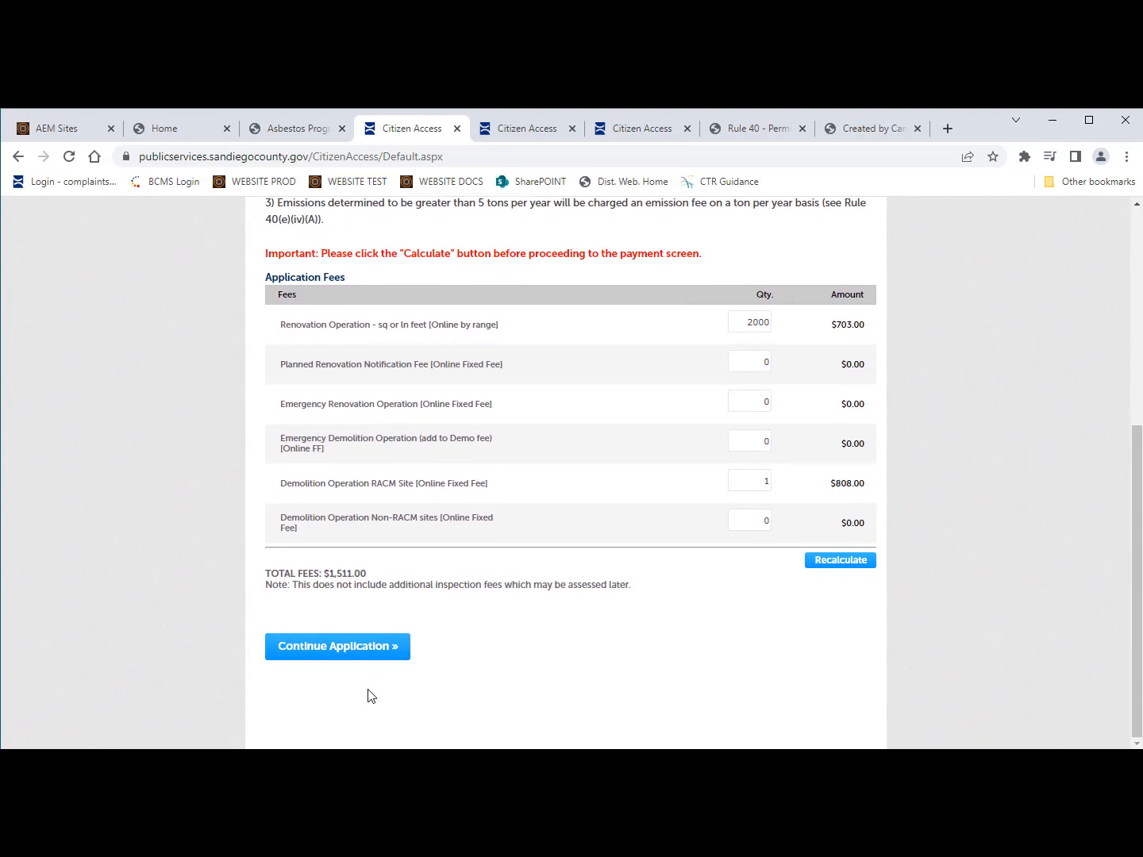
click(360, 649)
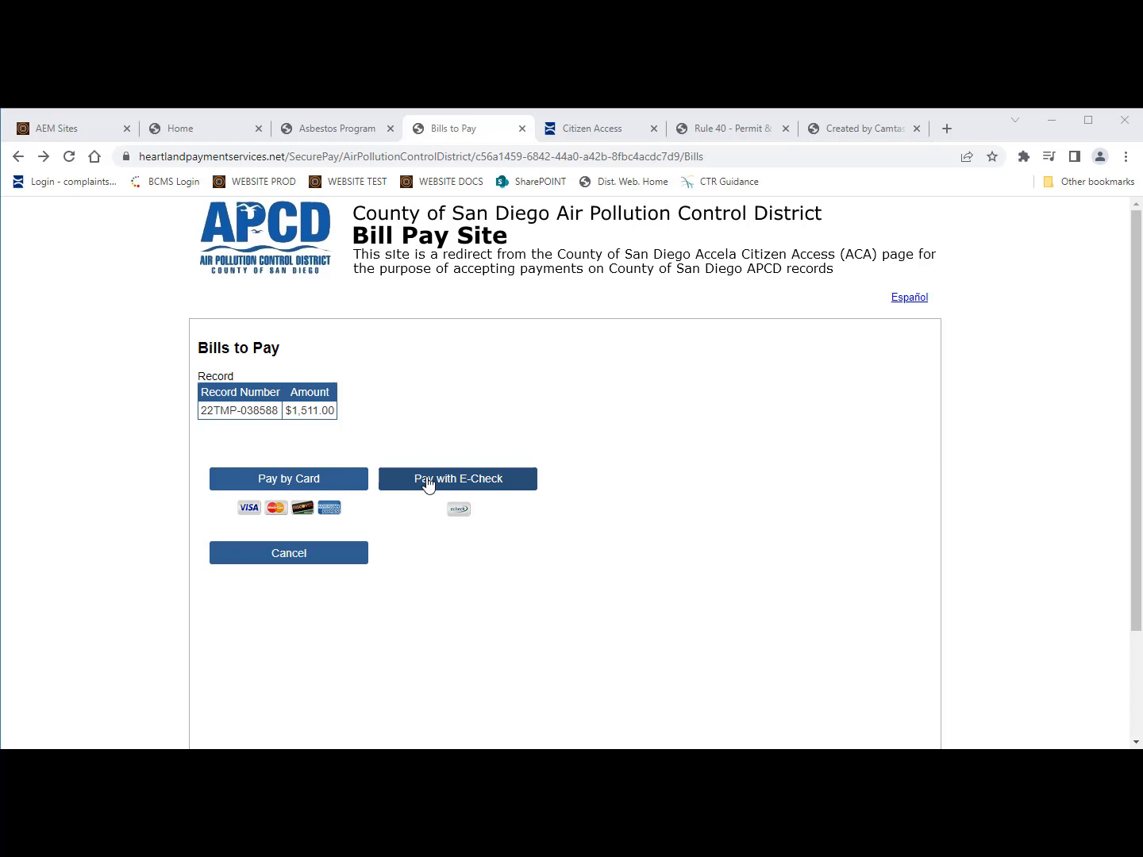
Step: Choose Pay by Card for the $1,511.00 bill to open the card billing form
click(280, 480)
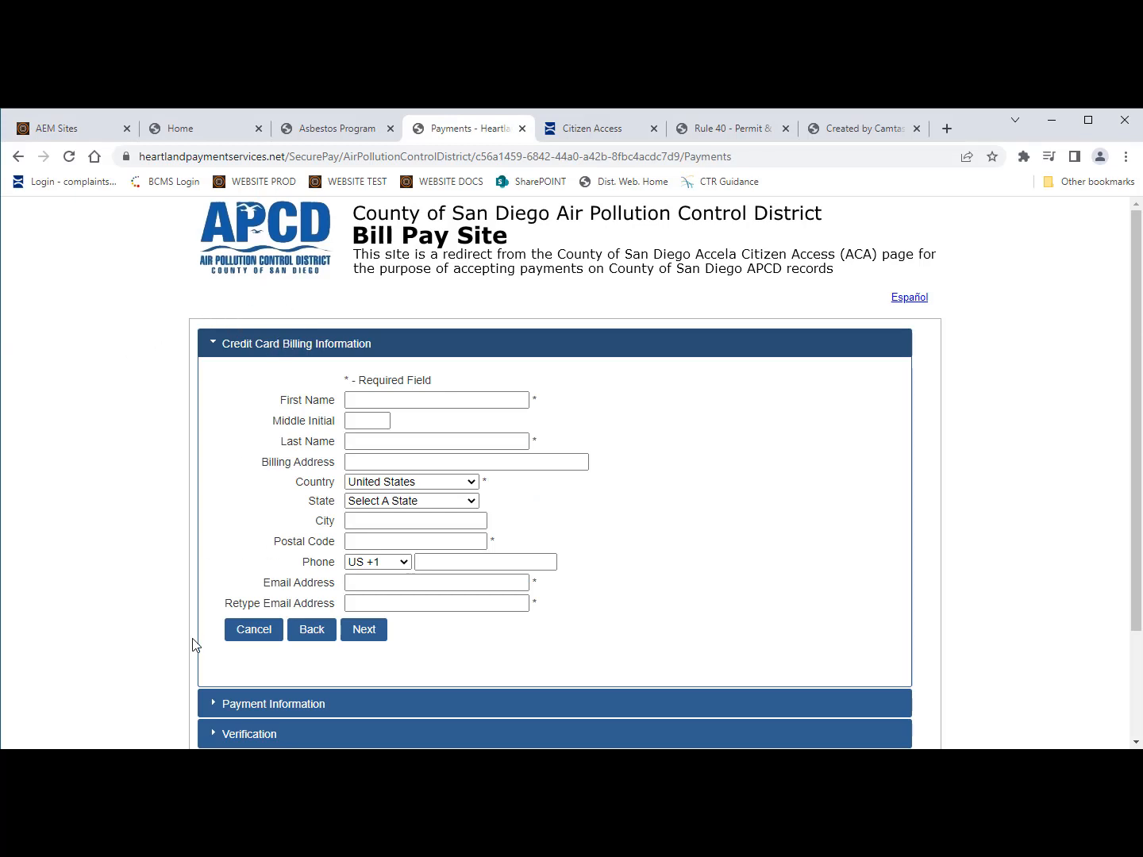
scroll(191, 642, down, 1)
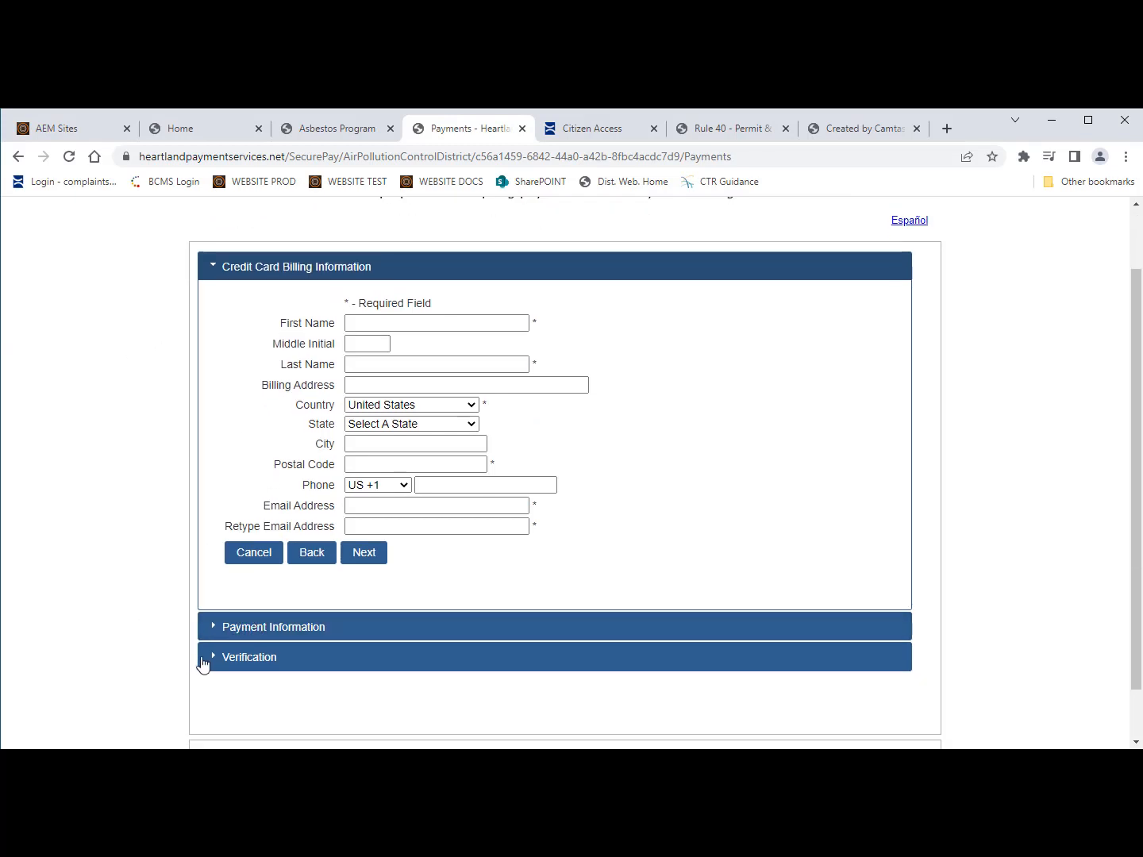
scroll(168, 540, up, 1)
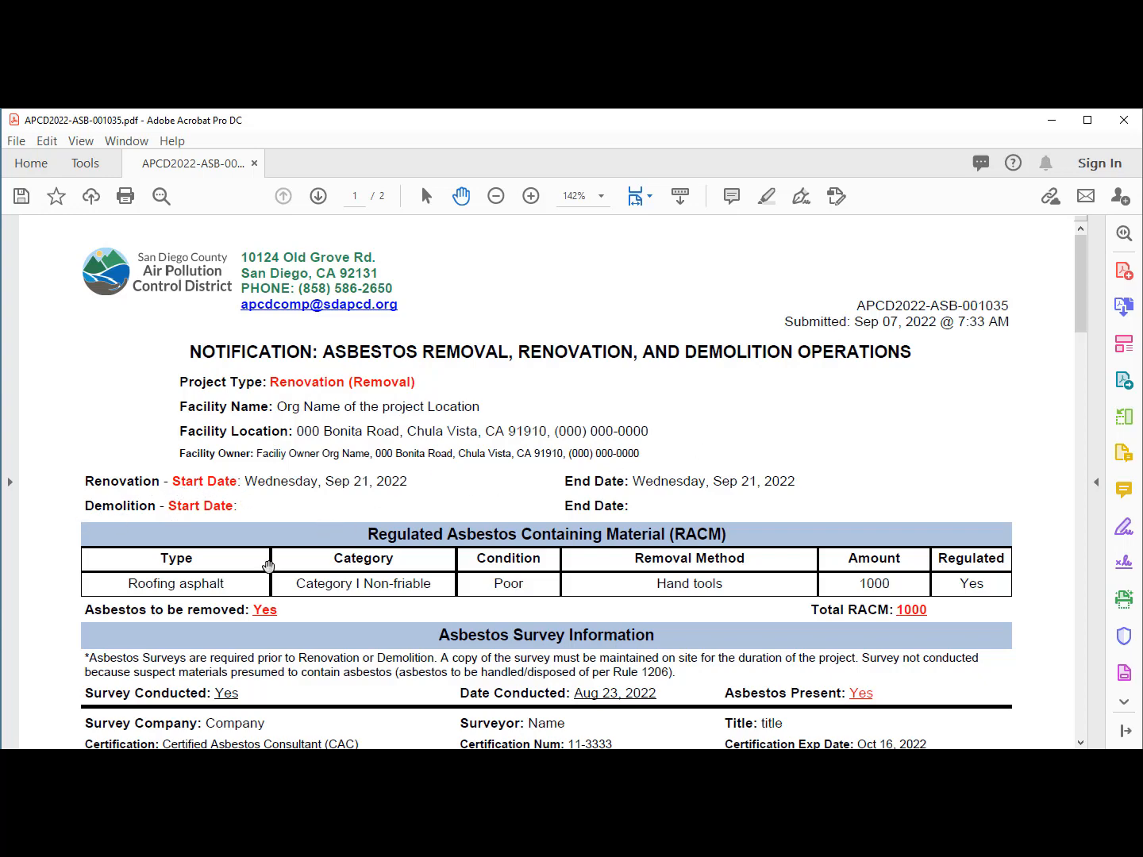
Step: Scroll the notification PDF from page 1 to the Completed By certifications on page 2
scroll(268, 565, down, 8)
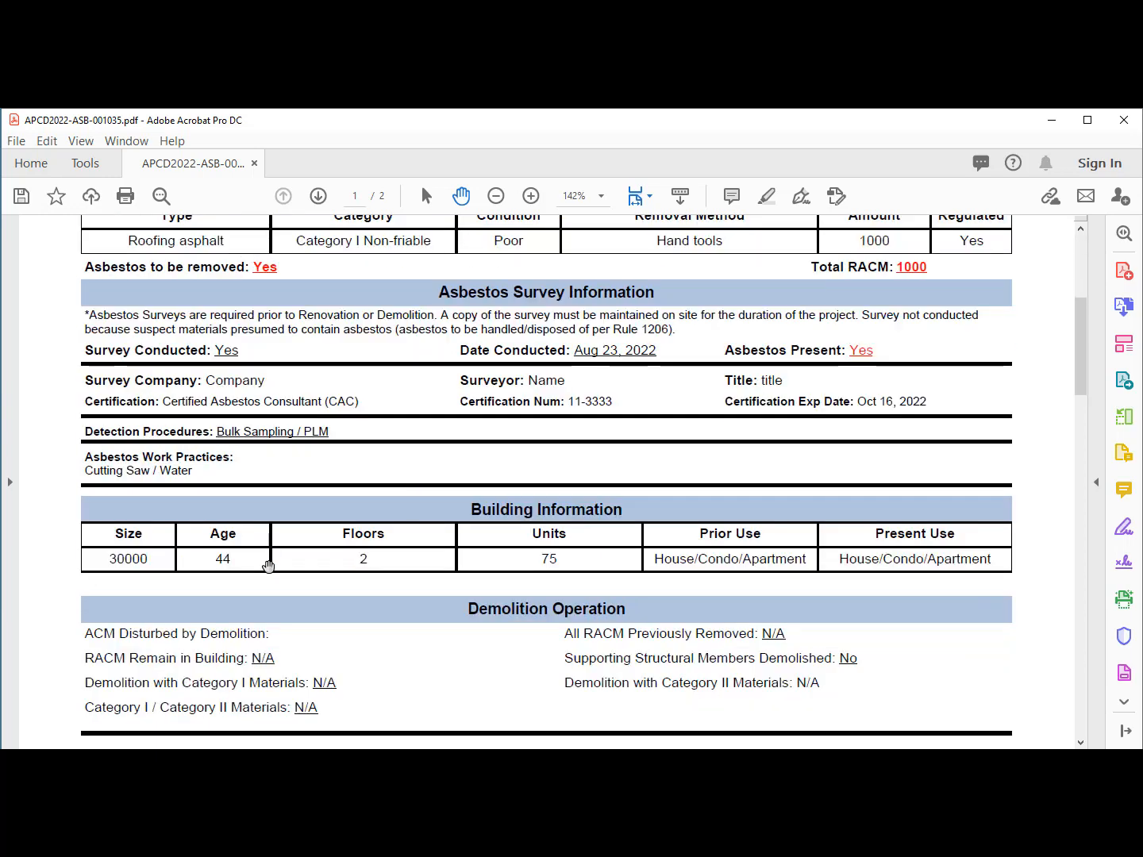
scroll(267, 565, down, 15)
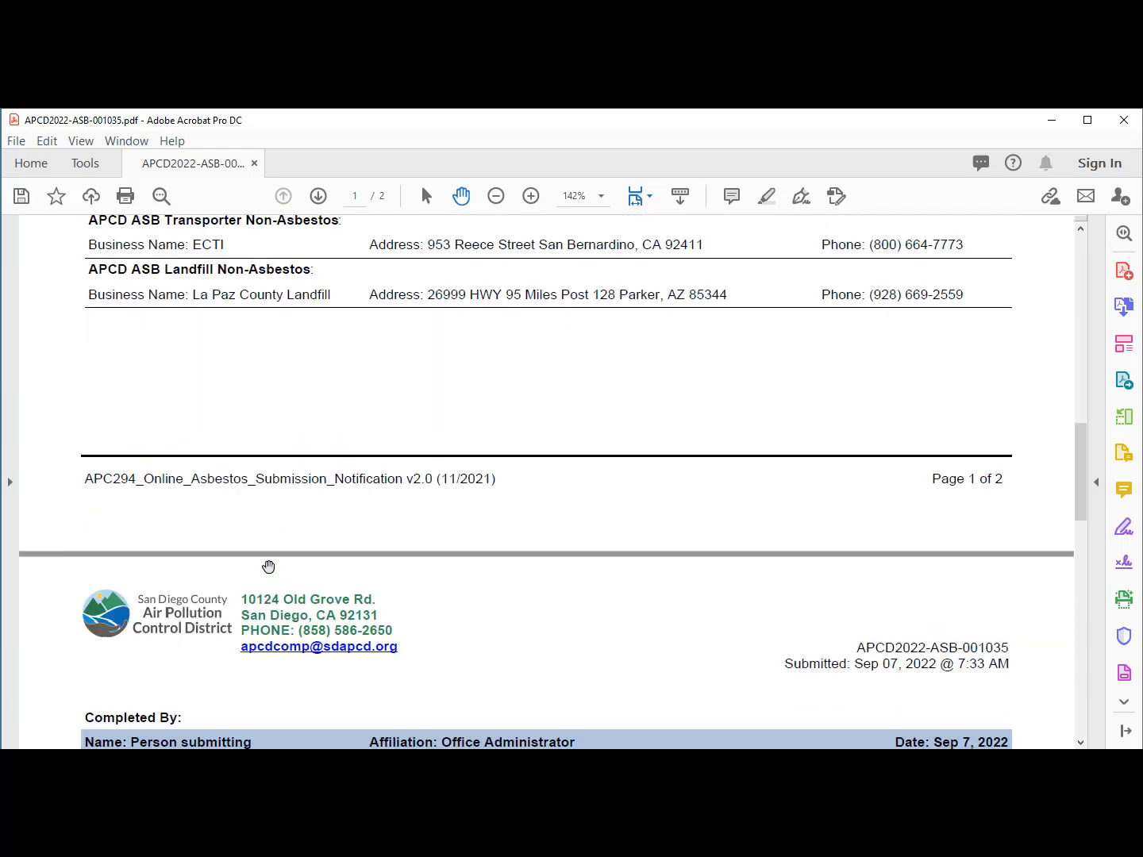
scroll(268, 566, down, 5)
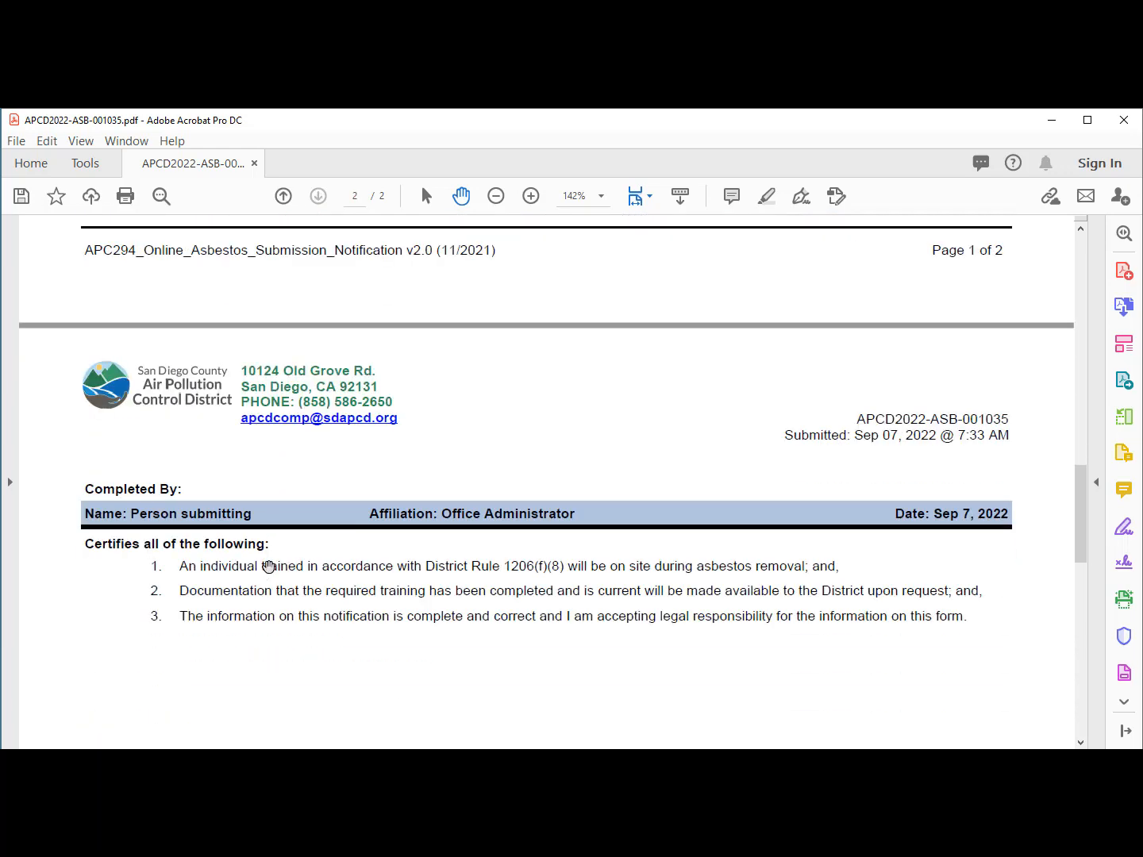